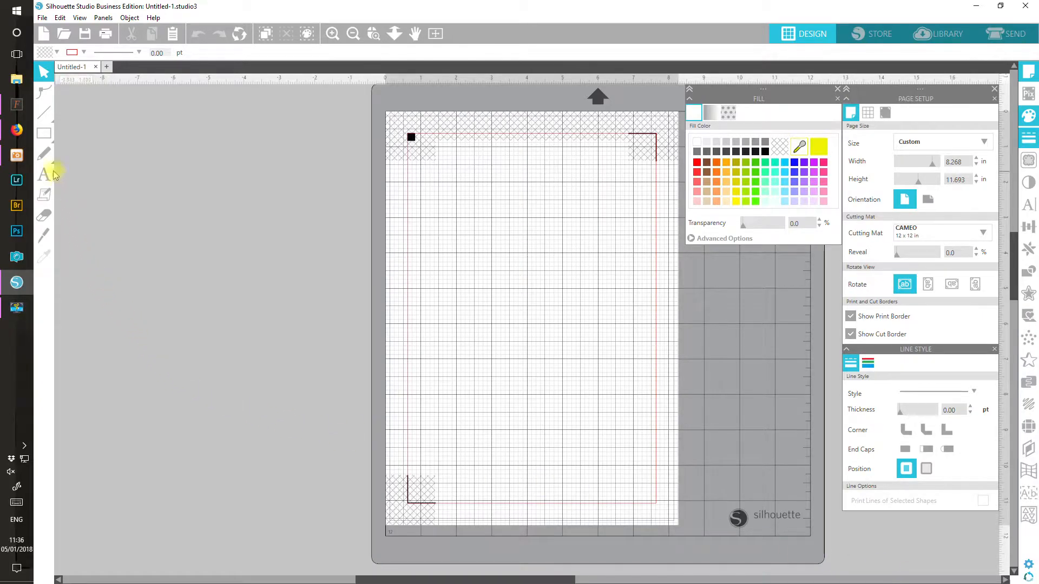
Step: Switch to Firefox and copy the Mondrian-style birthday card image from the open Pinterest pin
left_click(17, 129)
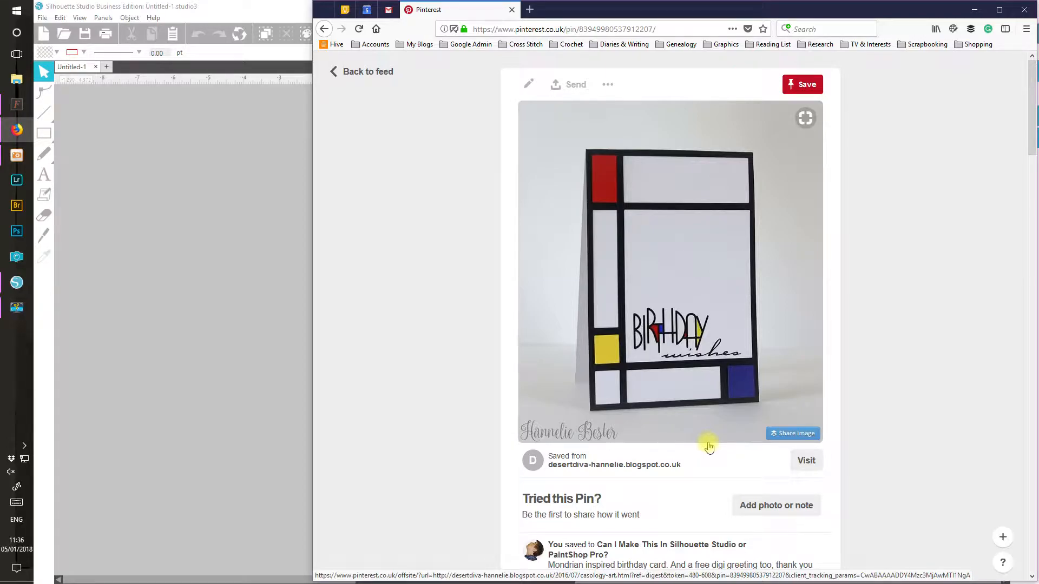
right_click(710, 258)
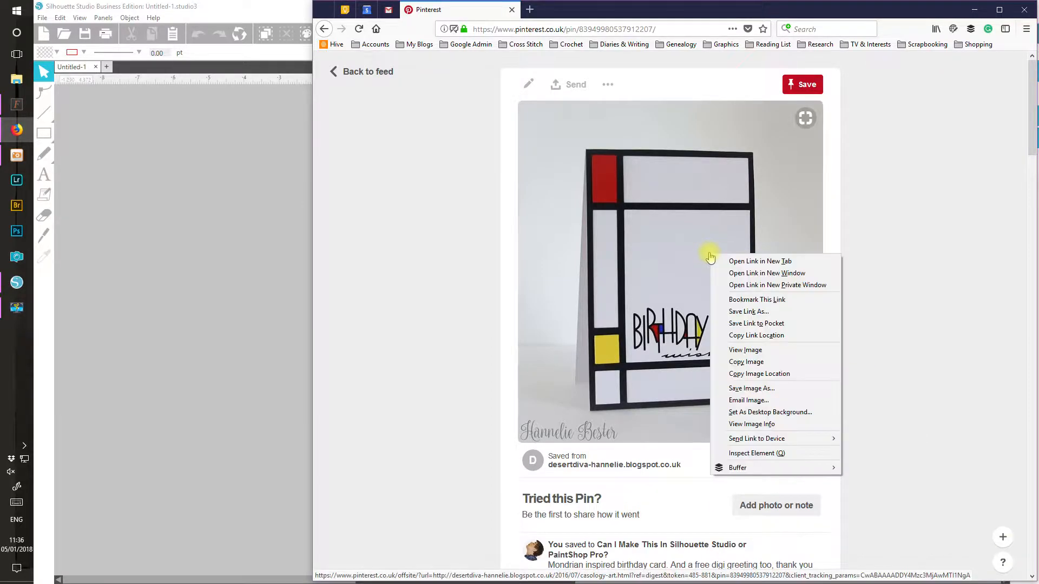
left_click(747, 362)
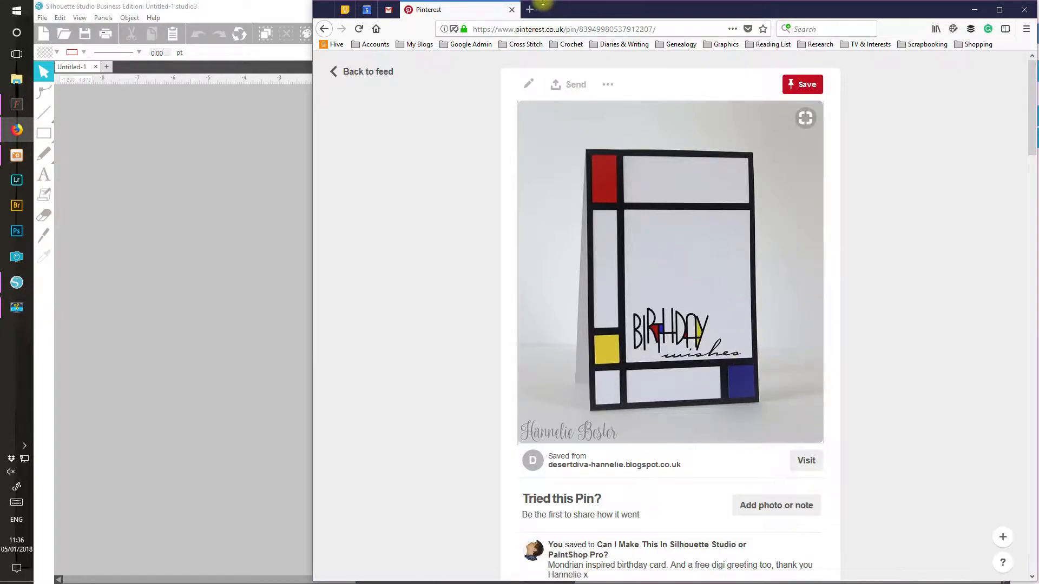
Step: Return to Silhouette Studio, paste the card image, enlarge it to about 7.12 in wide and centre it on the page
left_click(120, 210)
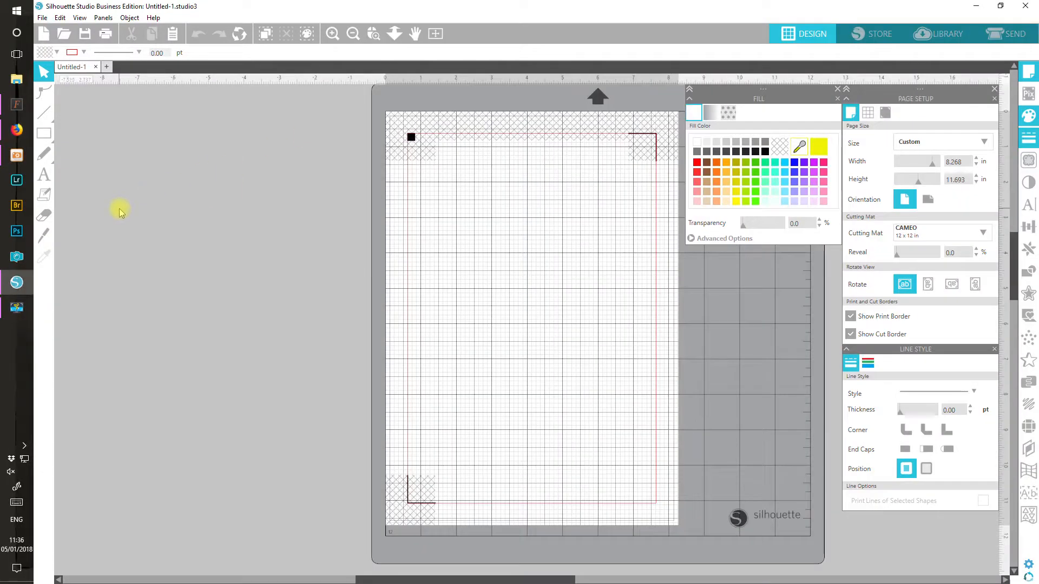
left_click(172, 34)
left_click(516, 334)
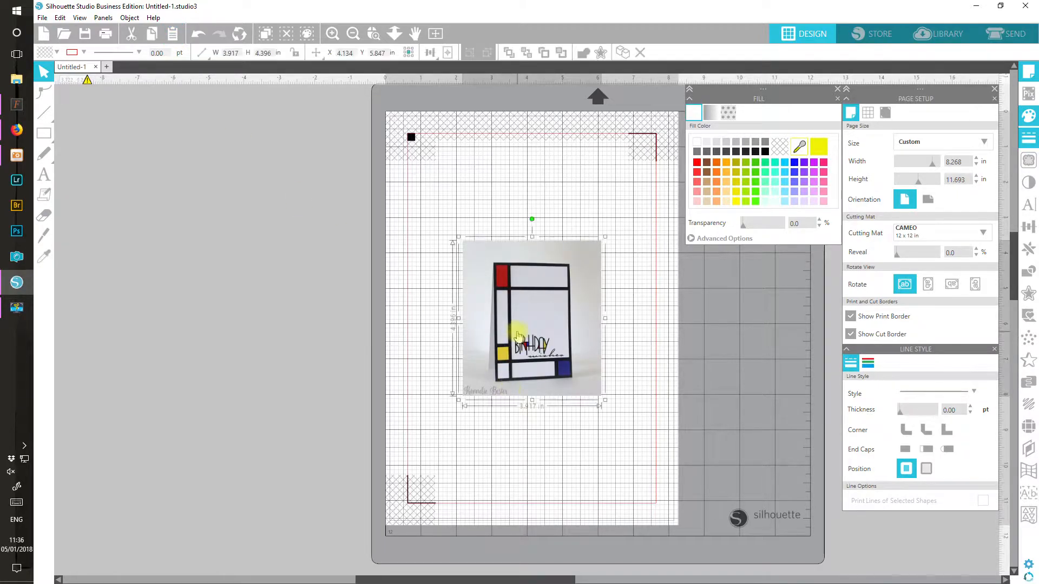
left_click_drag(453, 236, 345, 115)
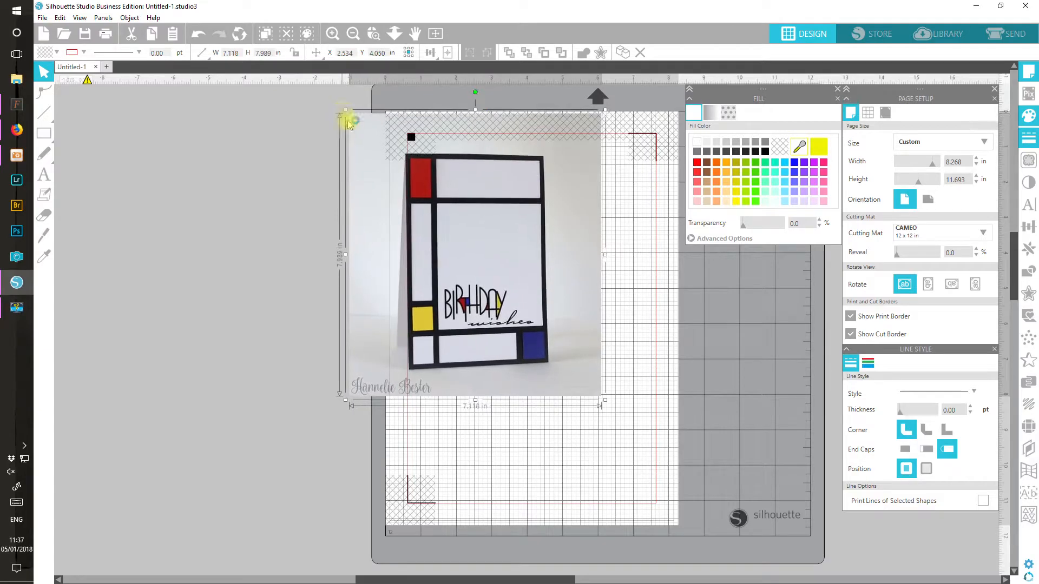
left_click_drag(474, 227, 528, 273)
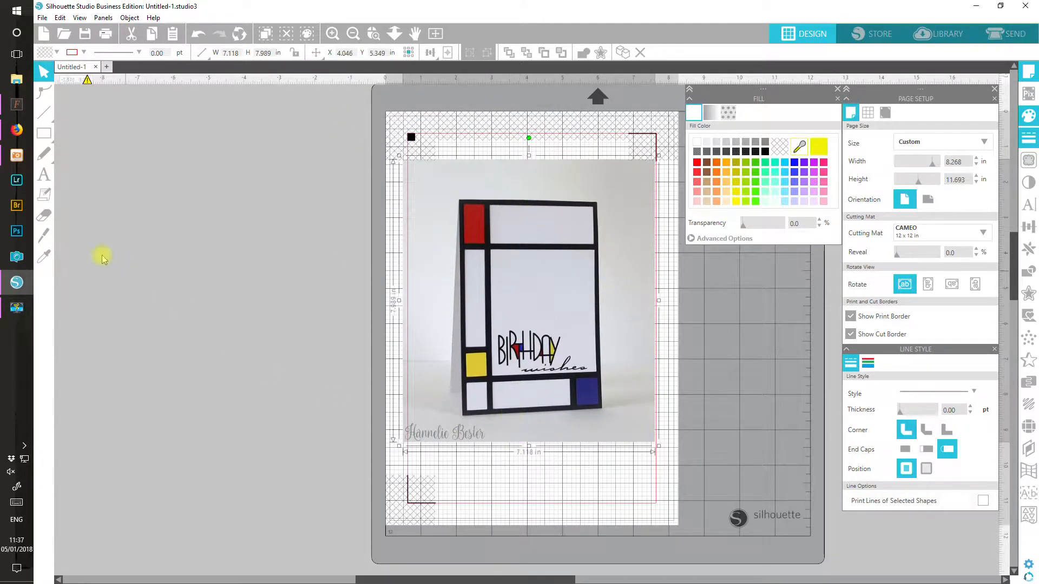
Step: Draw a rectangle about 4.74 by 6.45 in around the card and crop the photo to it
left_click(44, 133)
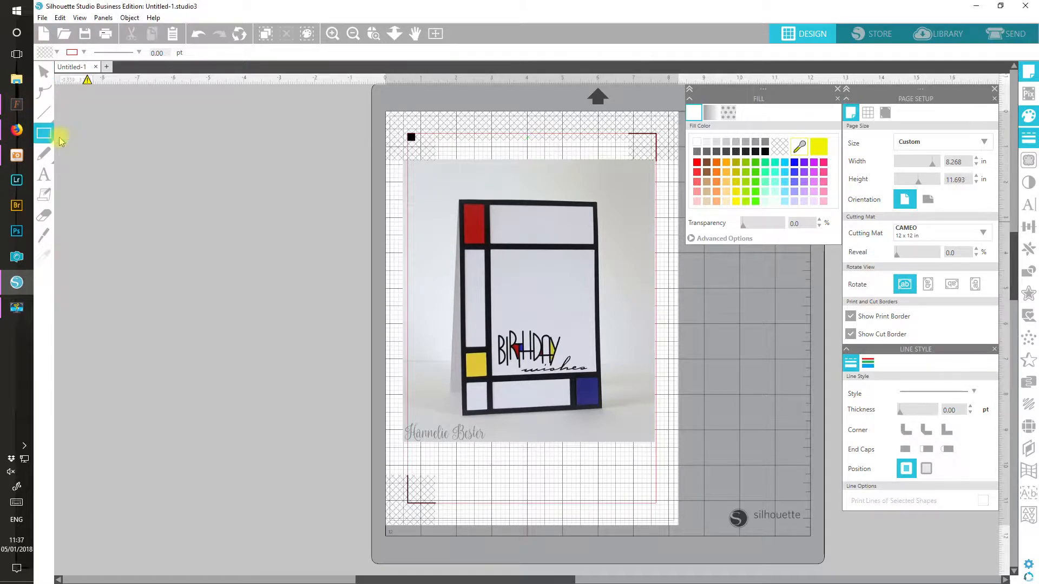
left_click_drag(613, 417, 442, 190)
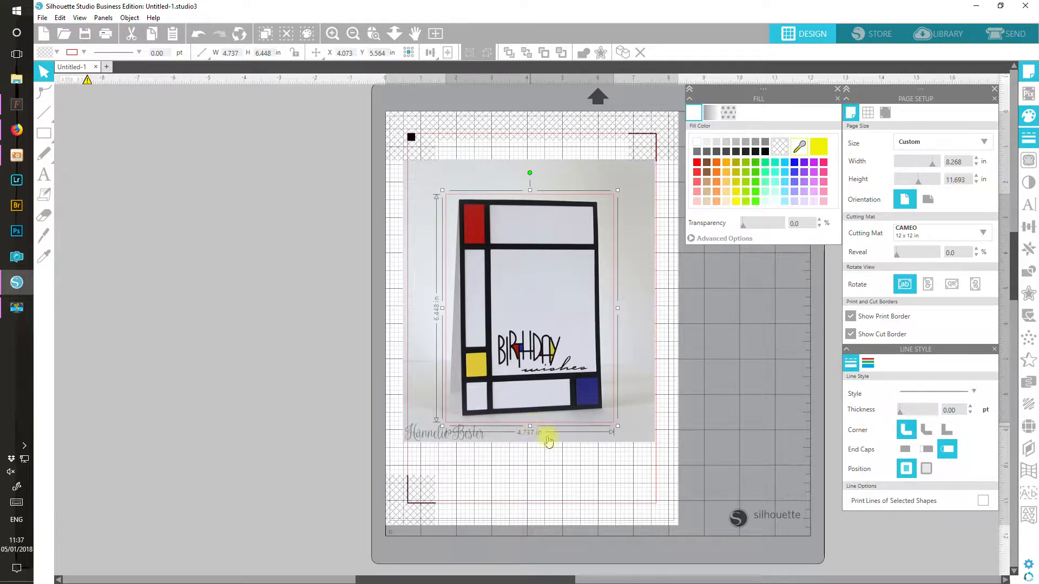
left_click_drag(691, 487, 557, 362)
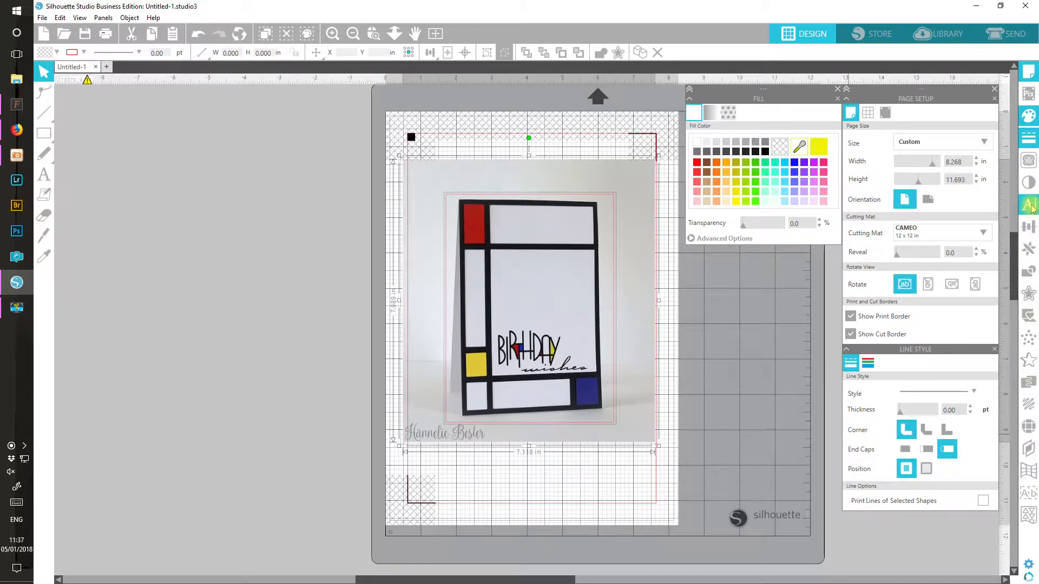
left_click(1029, 272)
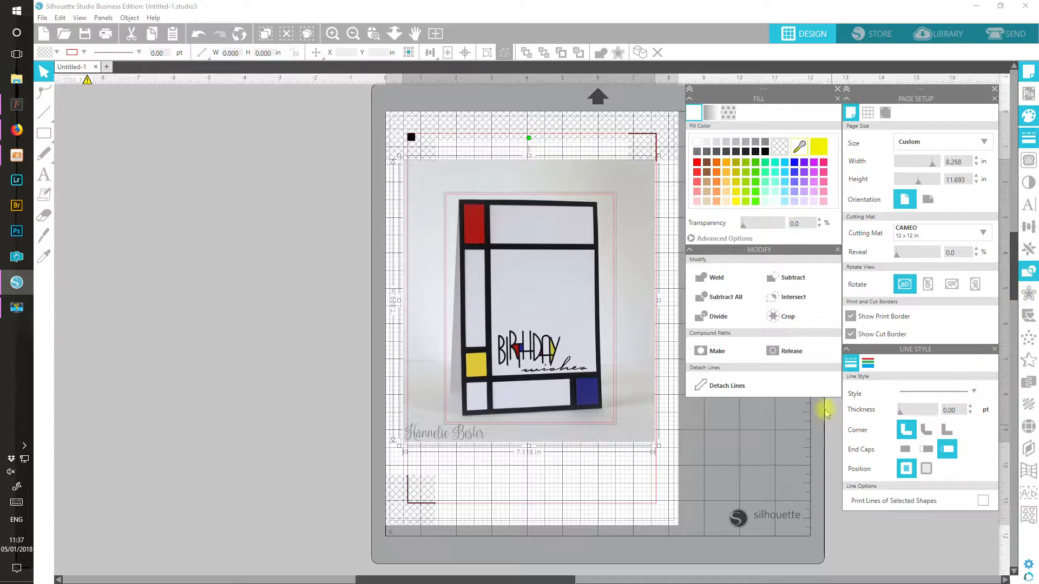
left_click(790, 319)
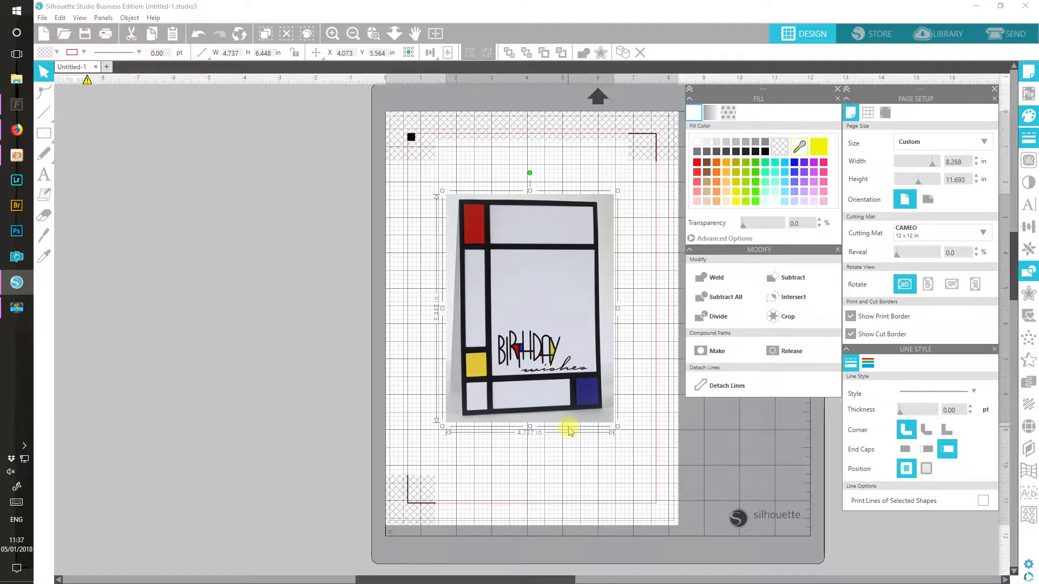
Step: Draw a black straight line about 0.82 in tall over the letter I in the photo's BIRTHDAY lettering
left_click(333, 36)
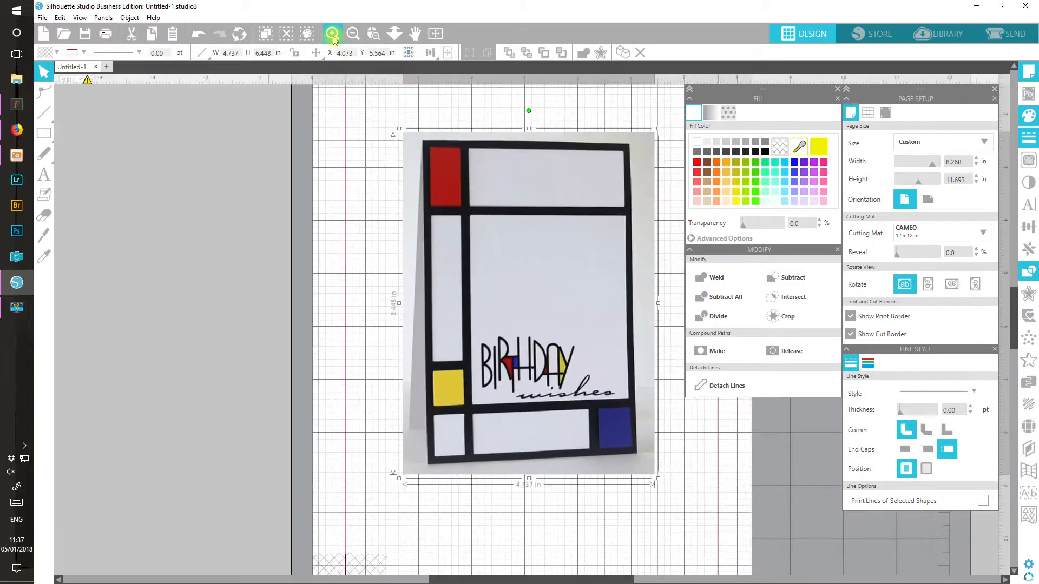
left_click(332, 36)
left_click(332, 36)
left_click(332, 35)
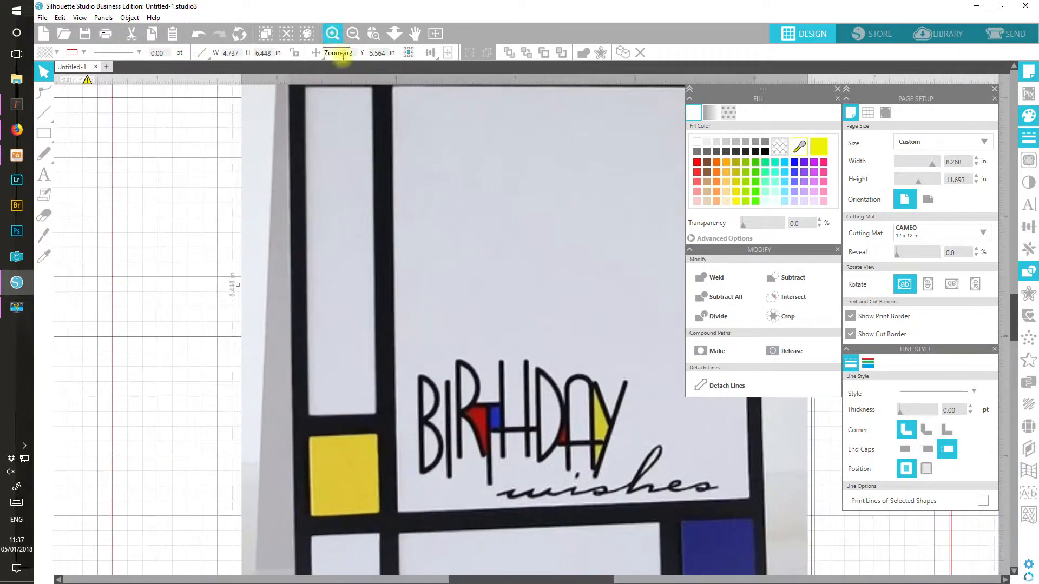
left_click_drag(508, 578, 533, 578)
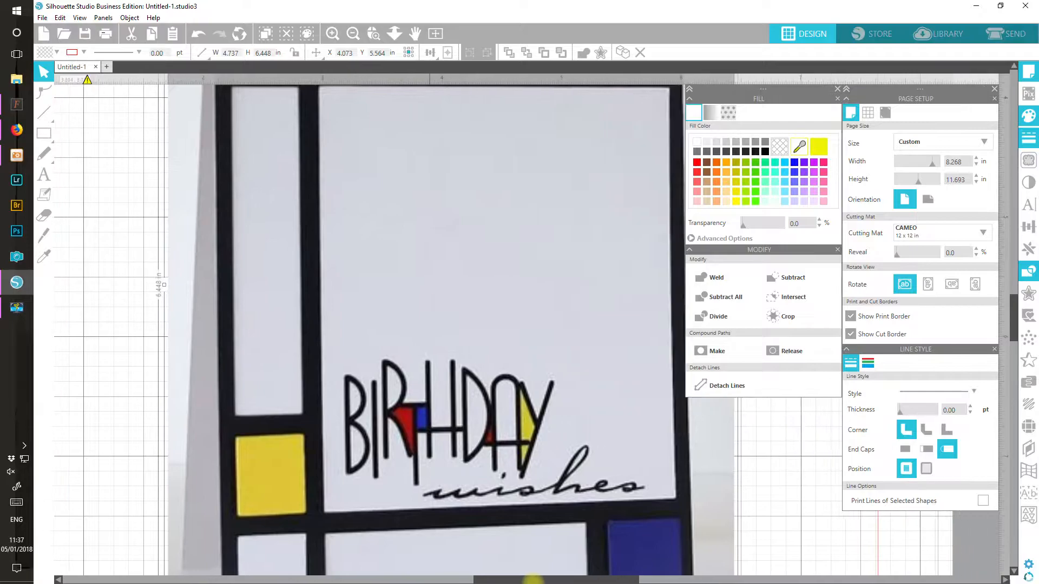
left_click(331, 35)
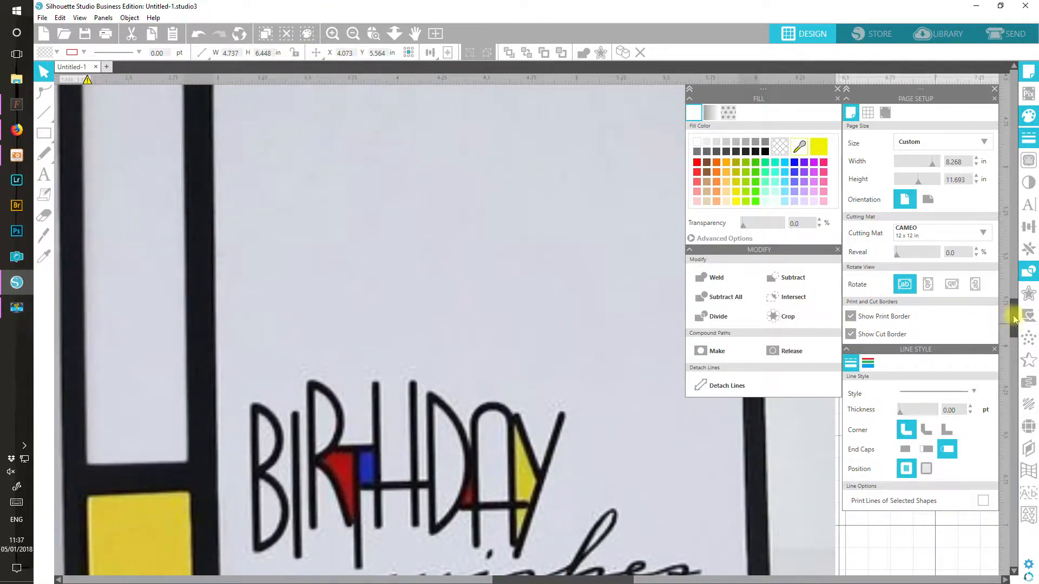
scroll(1010, 327, "down", 3)
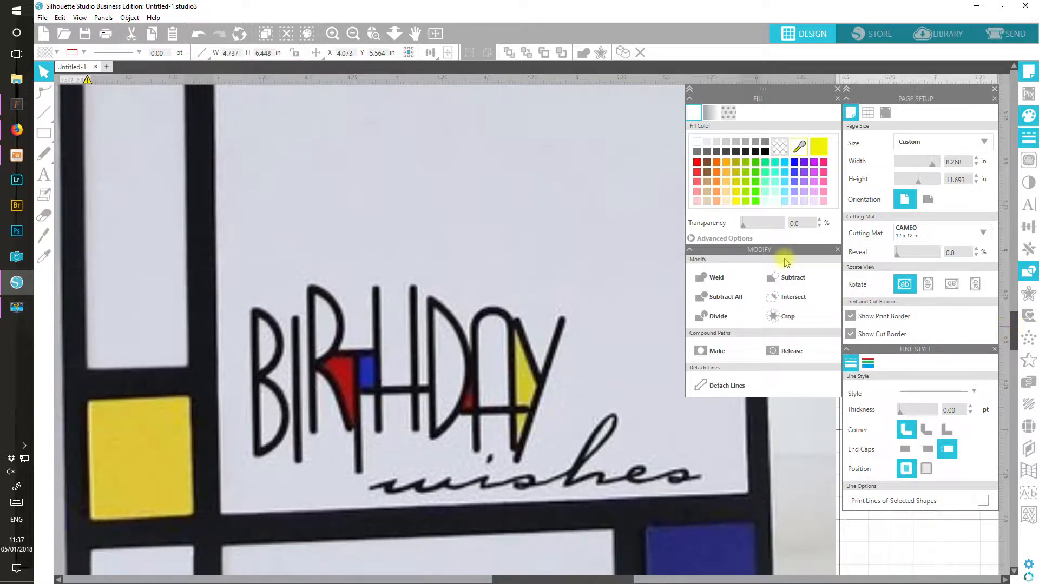
left_click(837, 250)
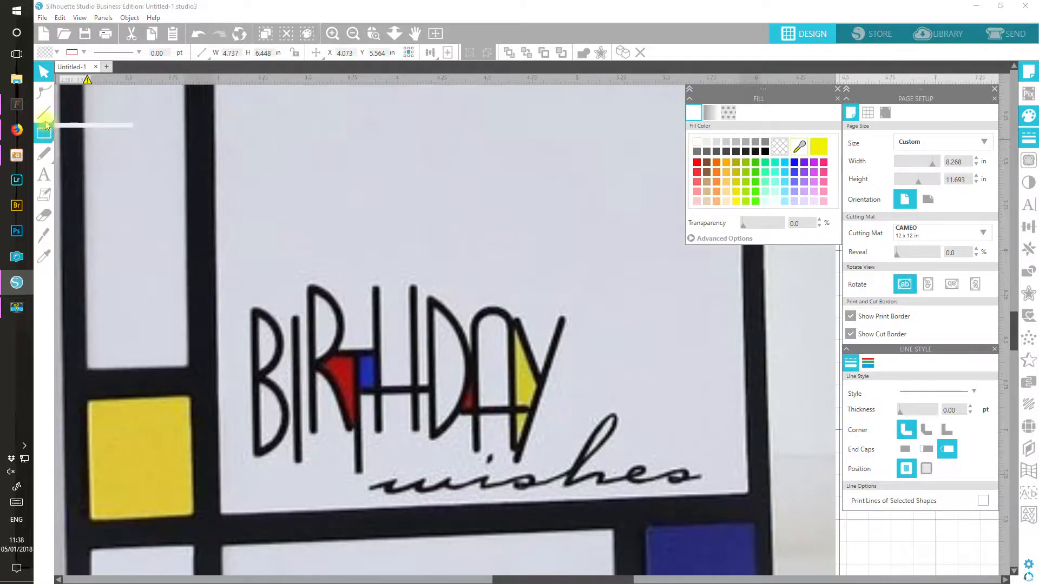
mouse_move(44, 113)
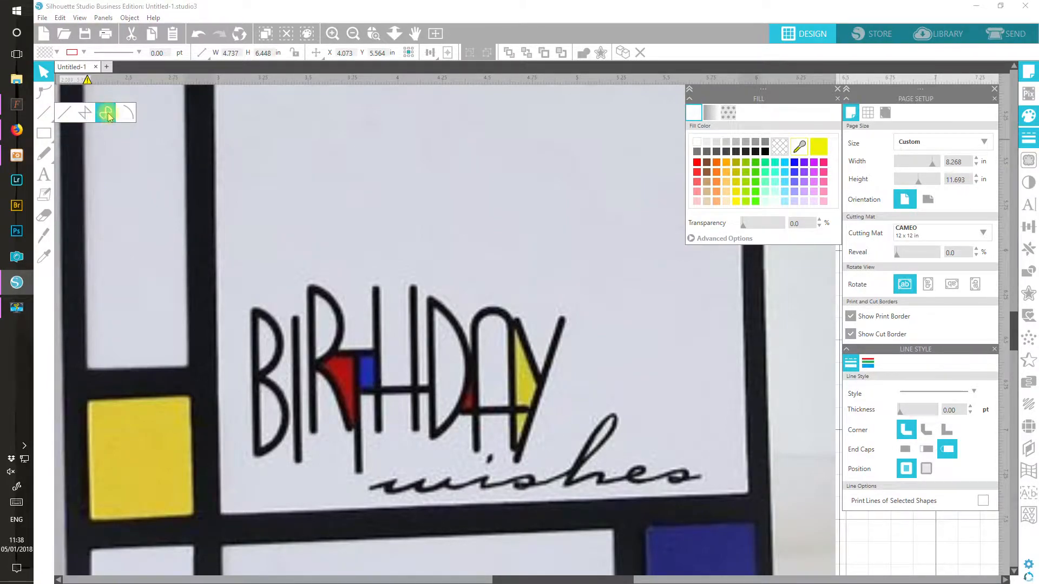
left_click(63, 115)
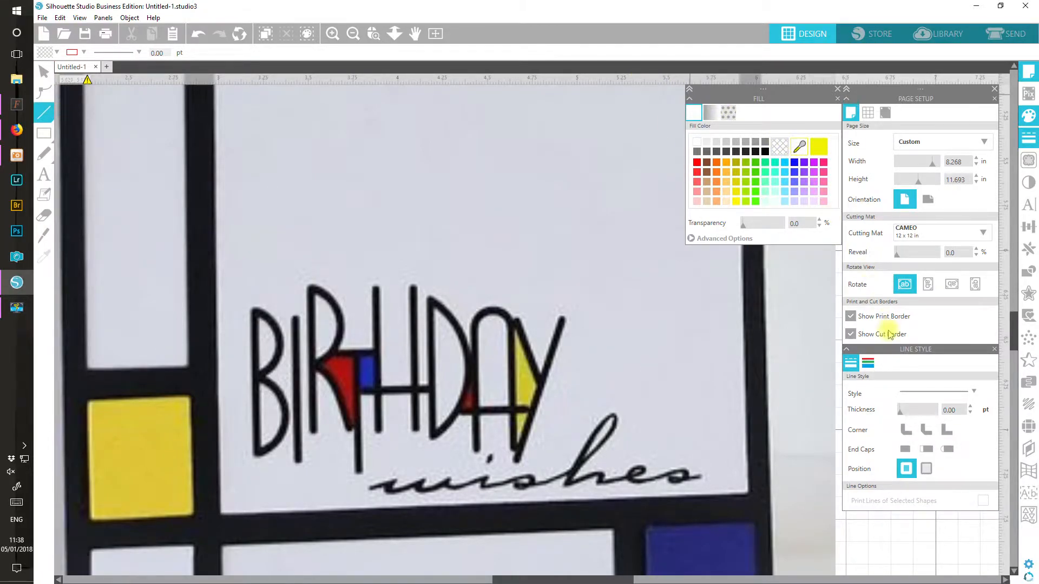
double_click(945, 410)
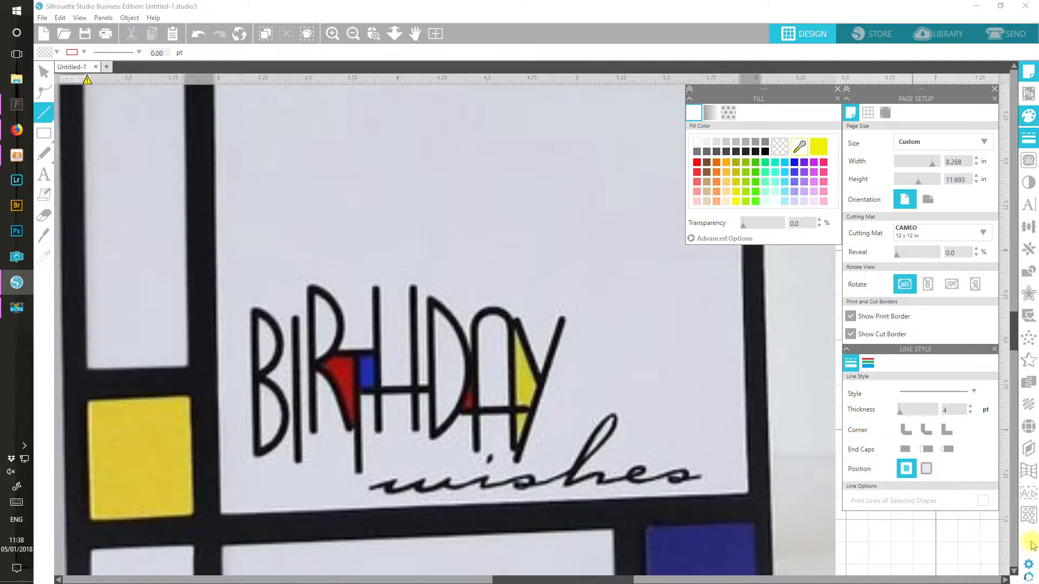
left_click(869, 362)
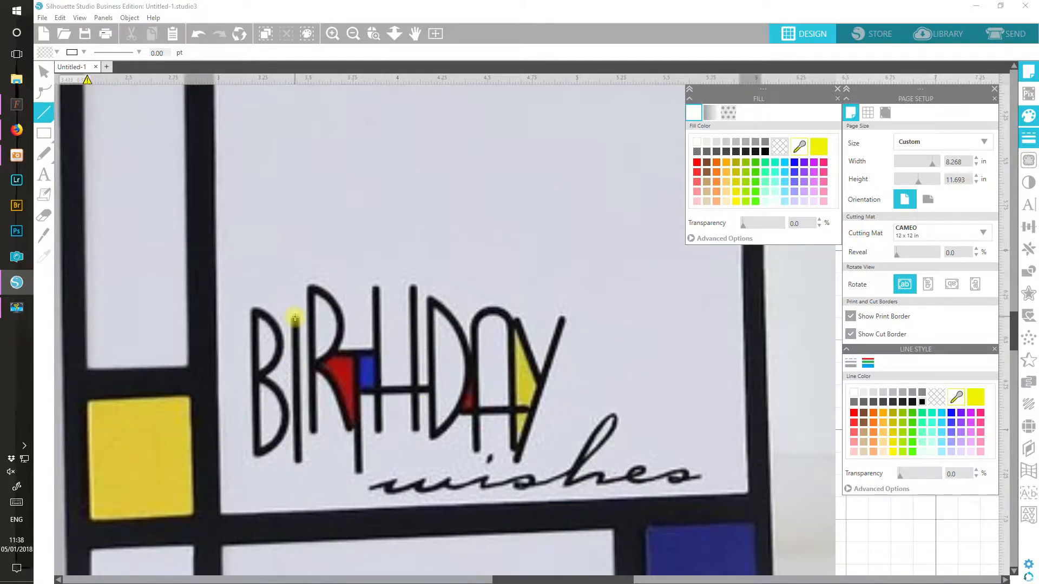
mouse_move(295, 317)
left_mouse_down()
mouse_move(295, 475)
mouse_move(298, 463)
left_mouse_up()
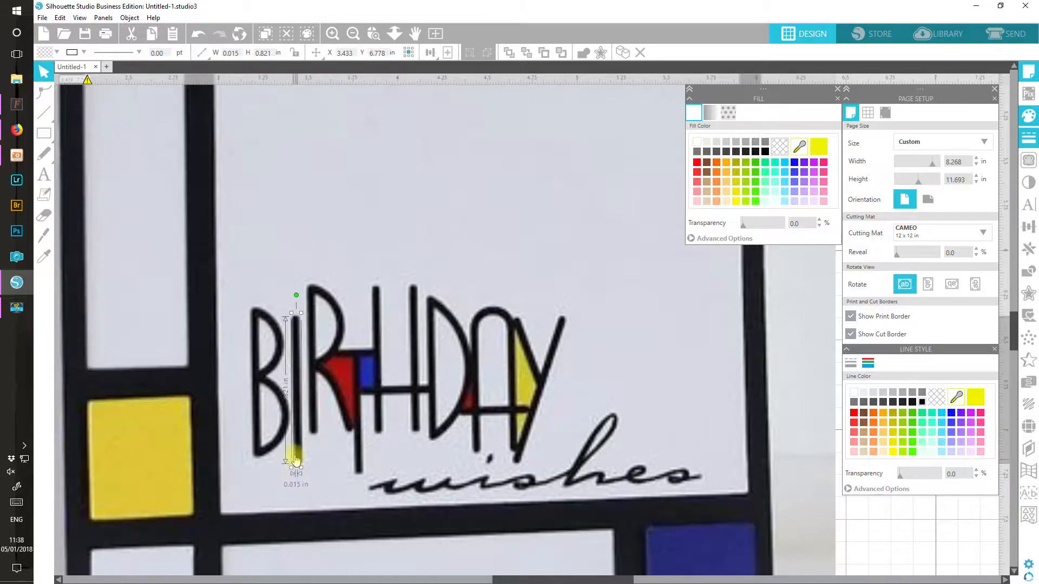
Step: Set the traced line's thickness to 4 pt and fit it over the letter I at about 0.77 in tall
left_click_drag(298, 448, 305, 452)
key("Escape")
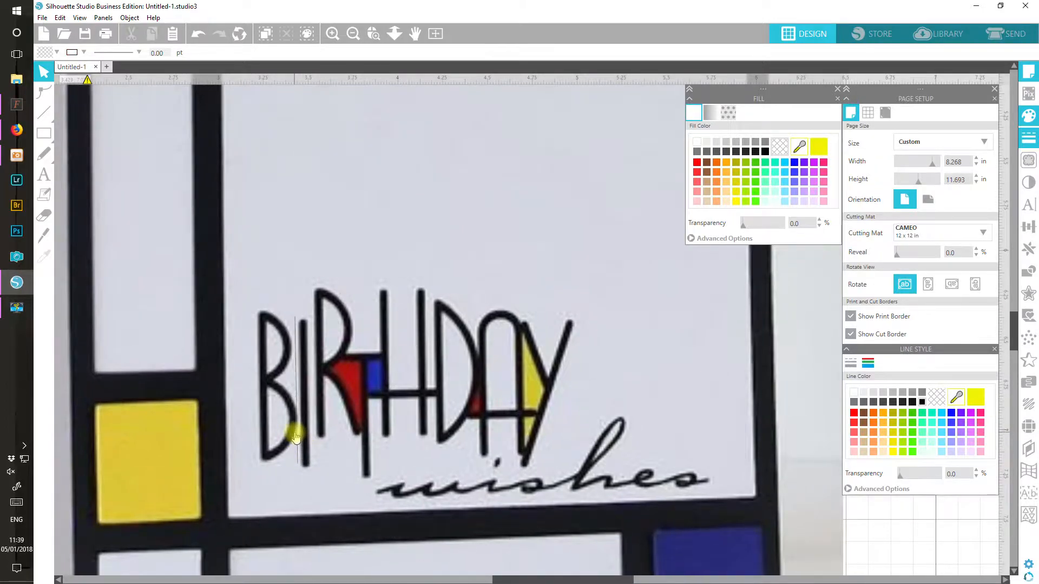
left_click(297, 439)
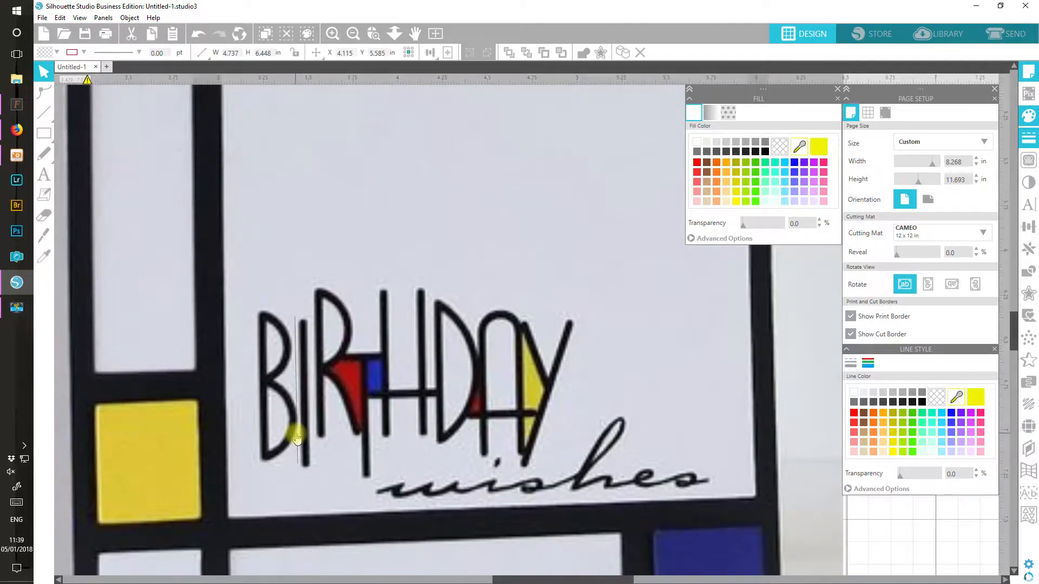
left_click(297, 435)
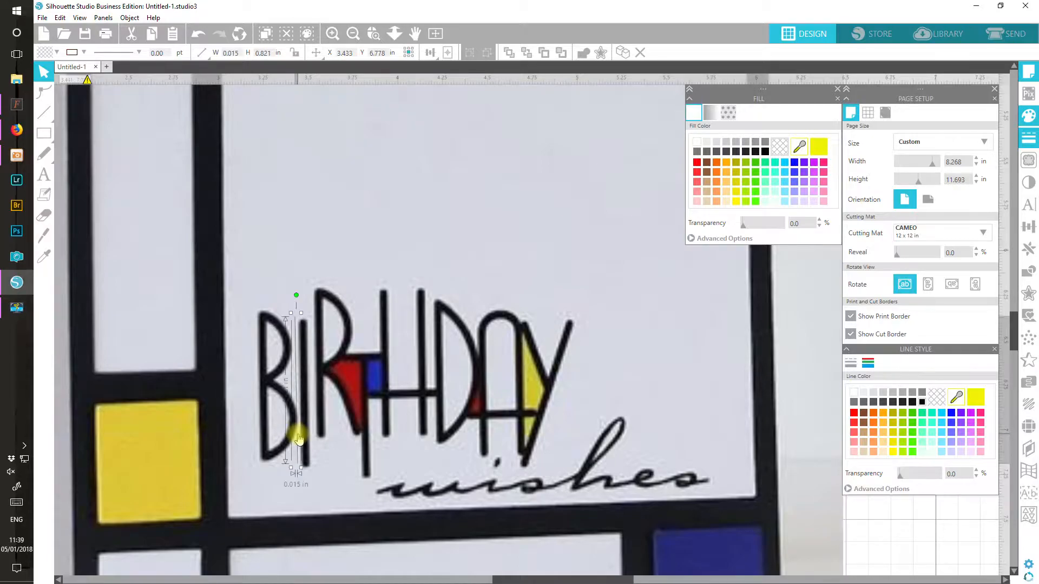
left_click(850, 363)
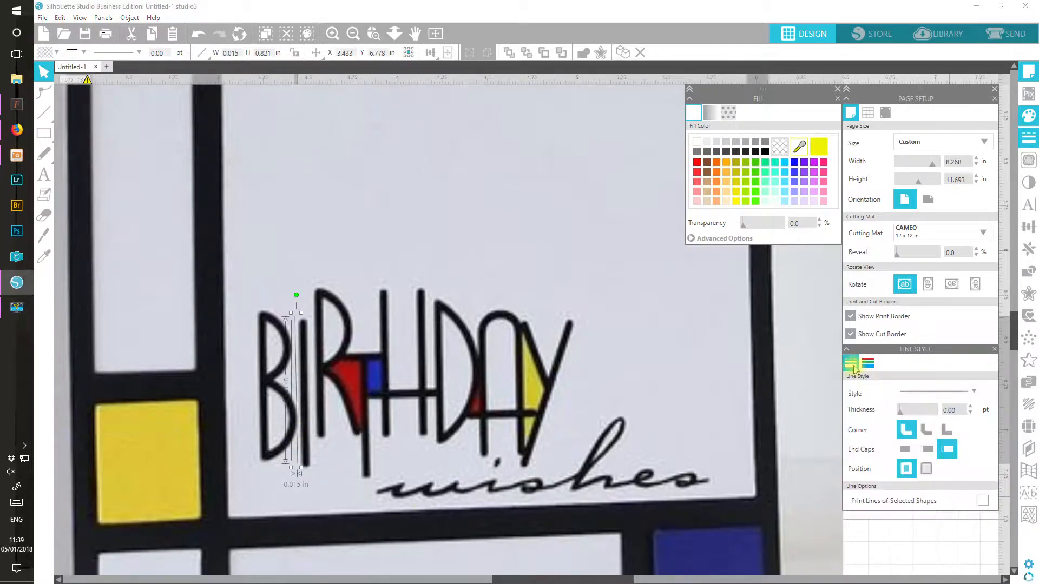
left_click(958, 409)
left_click_drag(958, 410, 934, 416)
type("4")
key("Return")
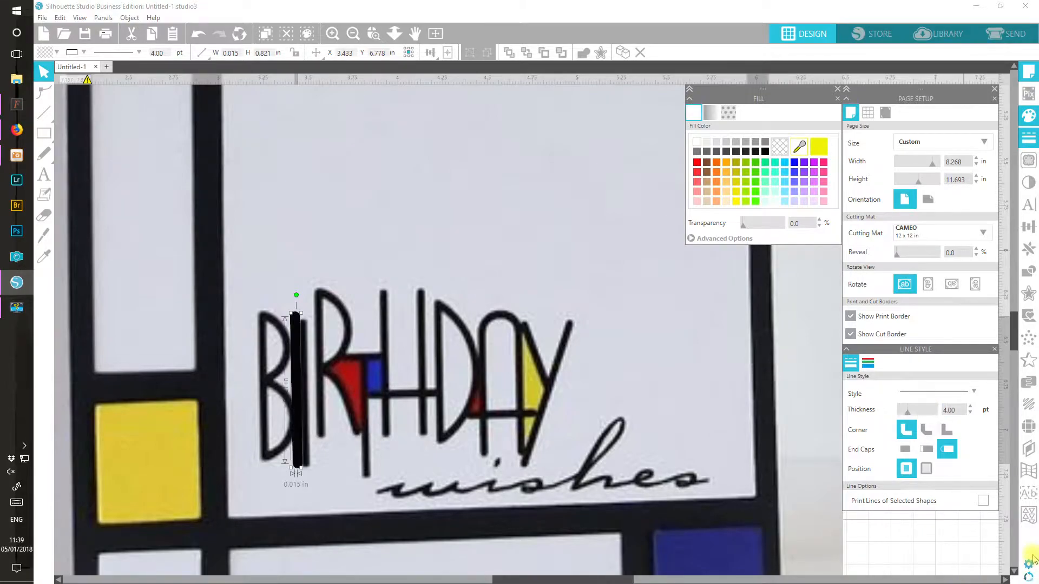
left_click_drag(302, 323, 303, 351)
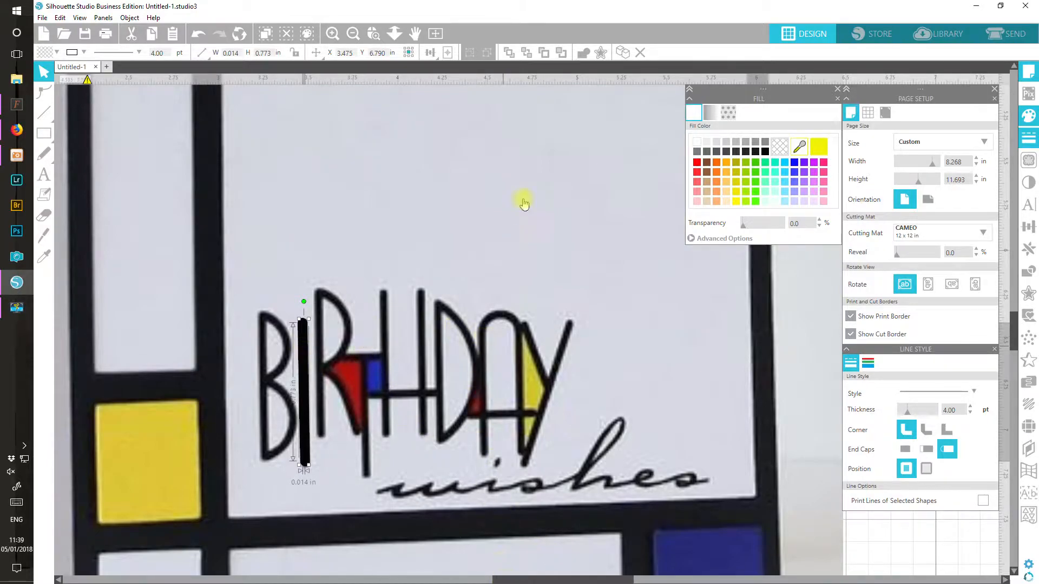
Step: Duplicate the I line and place the copy over the vertical stem of the R
left_click(623, 52)
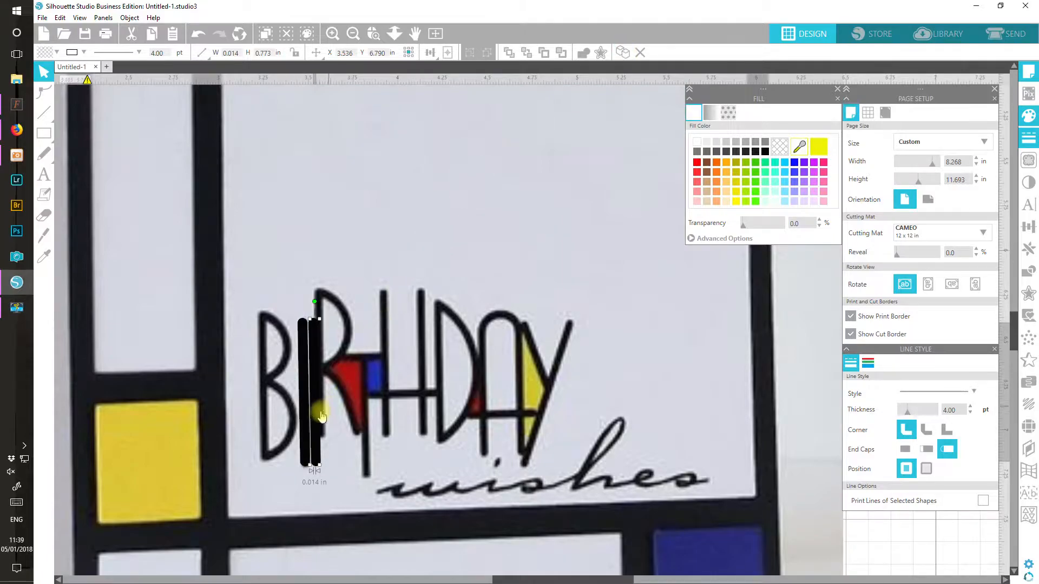
left_click_drag(316, 419, 320, 400)
left_click_drag(321, 392, 322, 394)
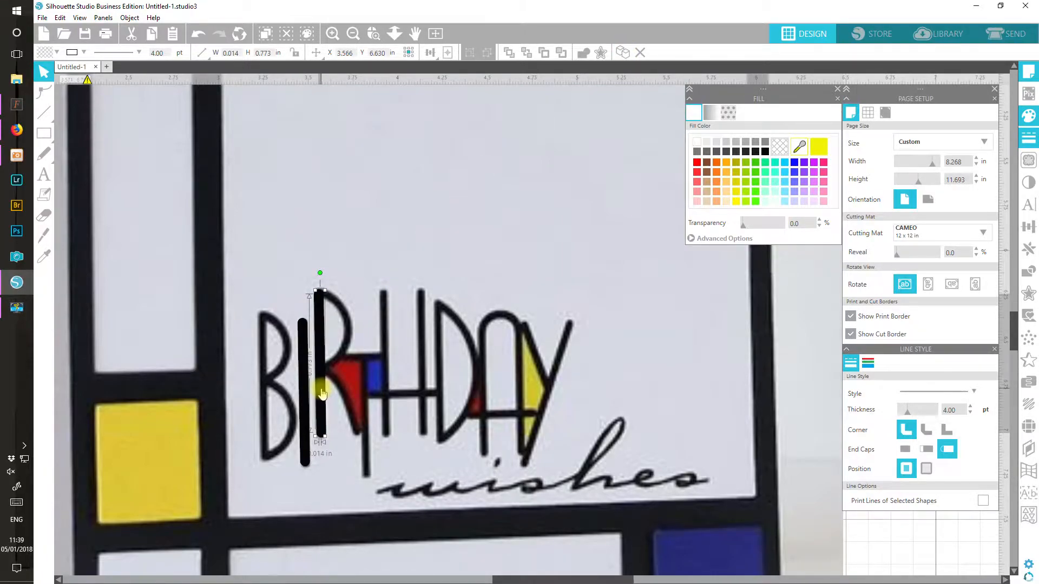
Step: Duplicate the R stem line, place the copy over the T's stem and shorten it to about 0.63 in
left_click(622, 53)
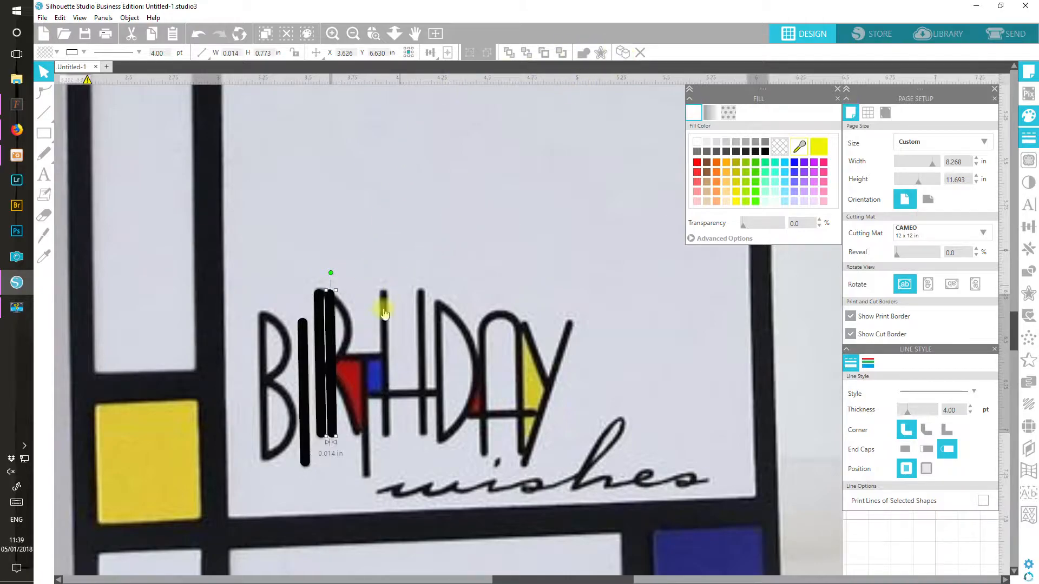
left_click_drag(332, 349, 368, 417)
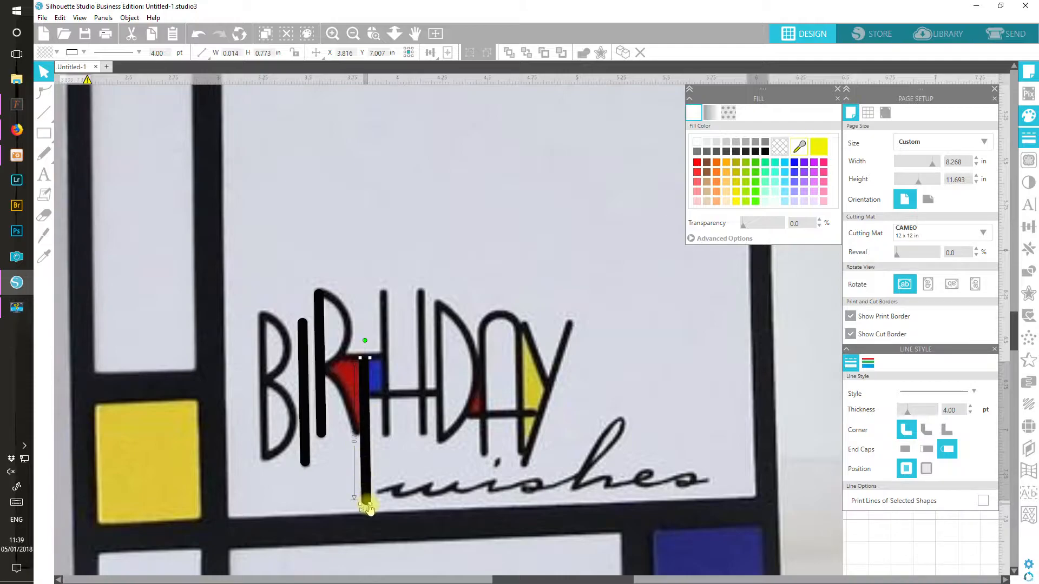
left_click_drag(366, 503, 365, 479)
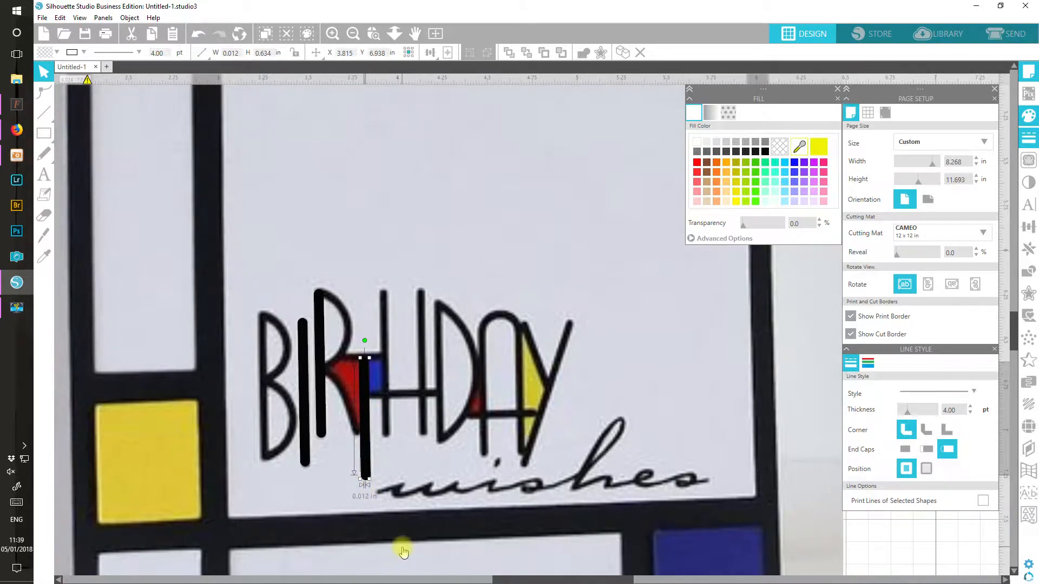
Step: Duplicate the T stem line onto the H's first stem, lengthen it to about 0.79 in, and copy it onto the H's second stem
left_click(622, 52)
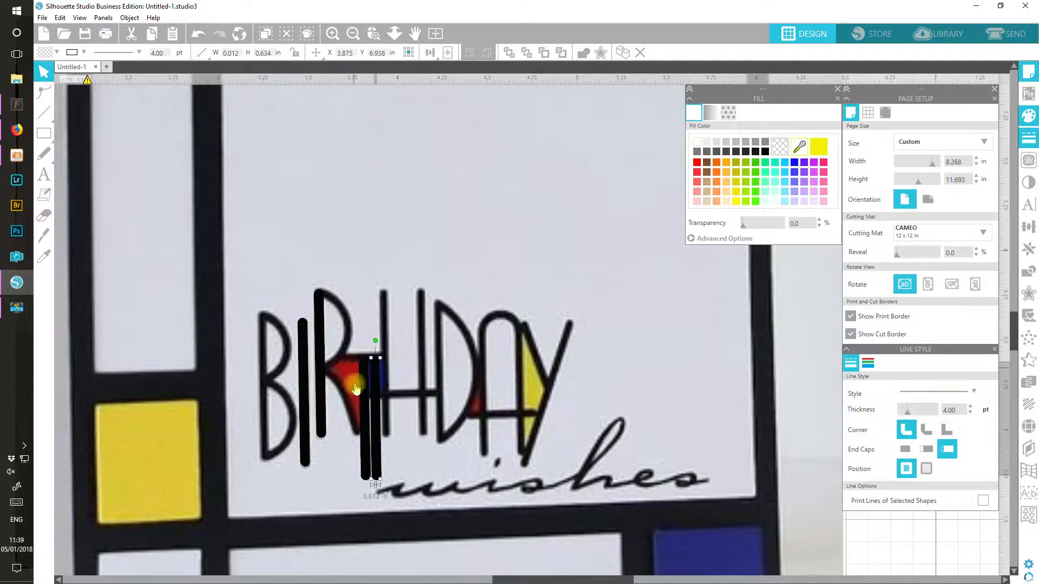
left_click_drag(376, 418, 386, 350)
left_click_drag(391, 410, 390, 436)
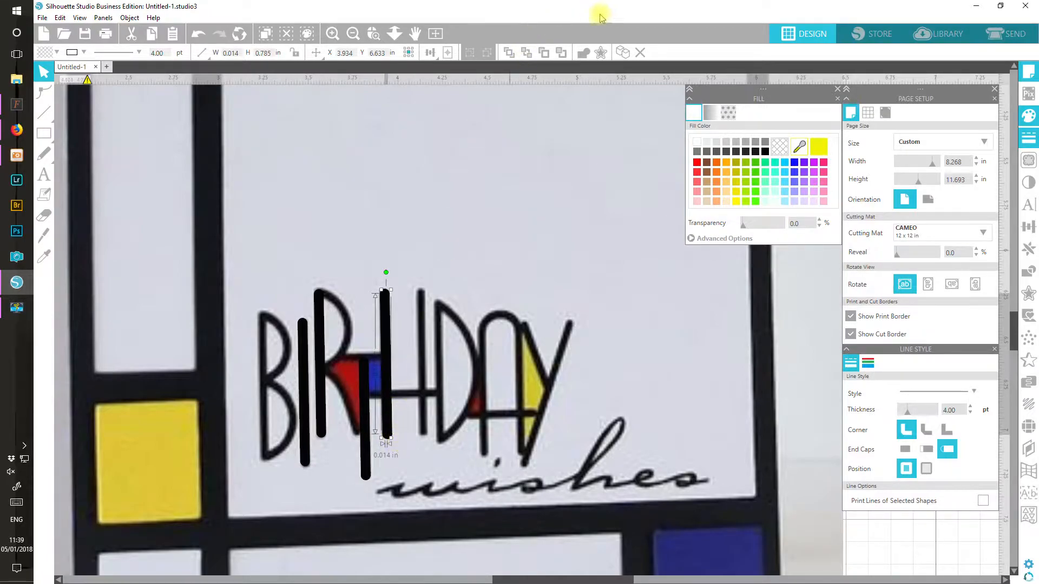
left_click(623, 52)
left_click_drag(394, 384, 425, 385)
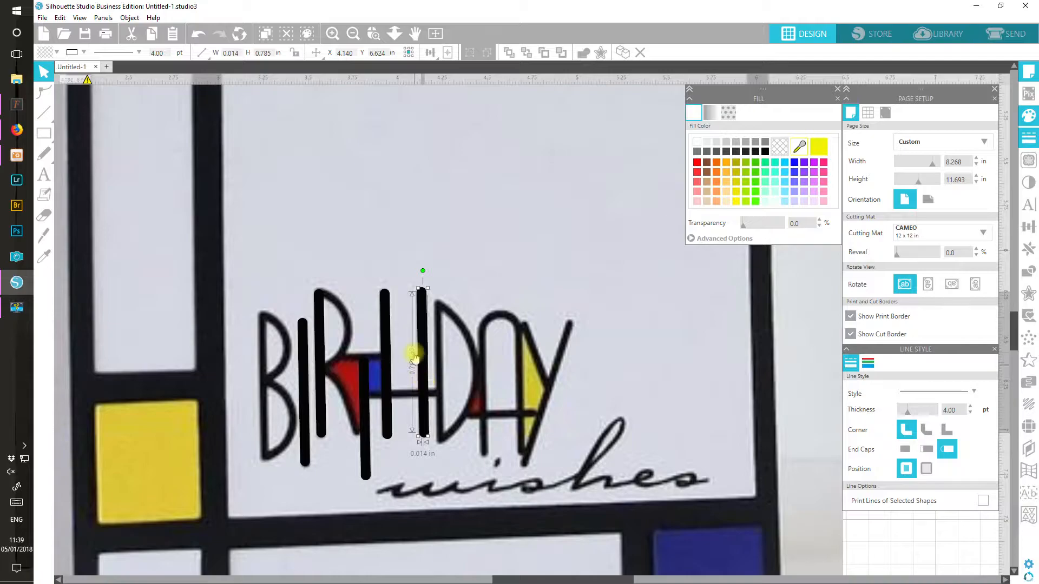
Step: Duplicate the H stem line, rotate the copy over the Y's long diagonal and lengthen it to about 0.81 in
left_click(622, 52)
left_click_drag(442, 357, 563, 386)
left_click_drag(552, 299, 579, 315)
left_click_drag(568, 354, 564, 354)
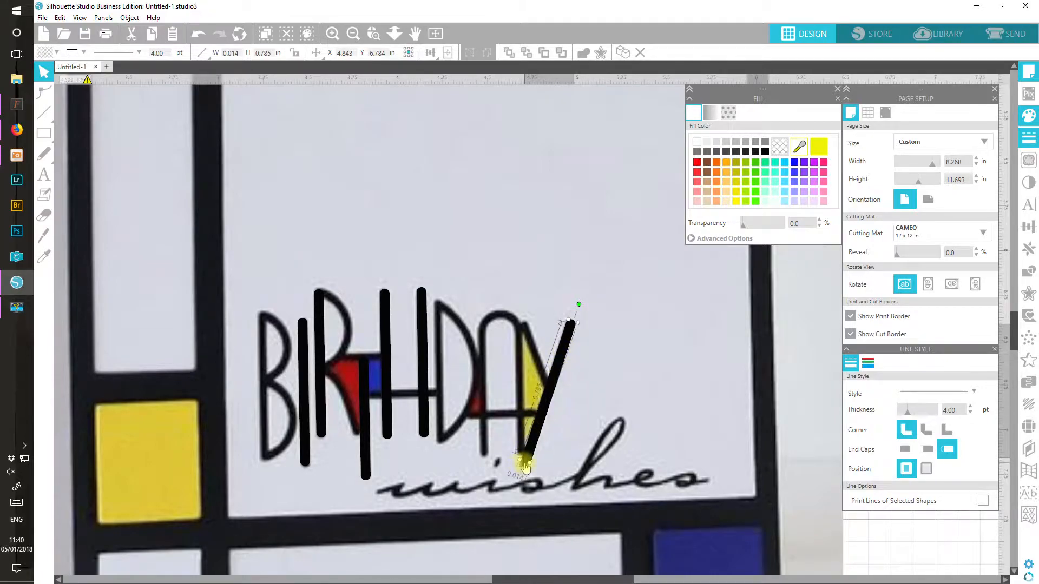
left_click_drag(528, 462, 525, 466)
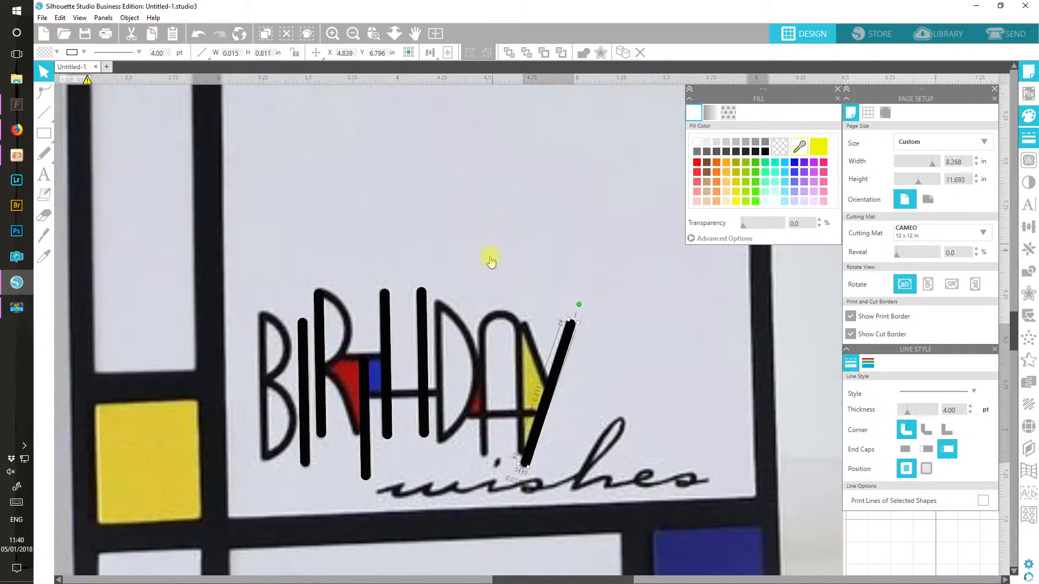
Step: Duplicate the H's second stem, tilt the copy over the Y's short arm and shorten it to about 0.34 in
left_click(422, 361)
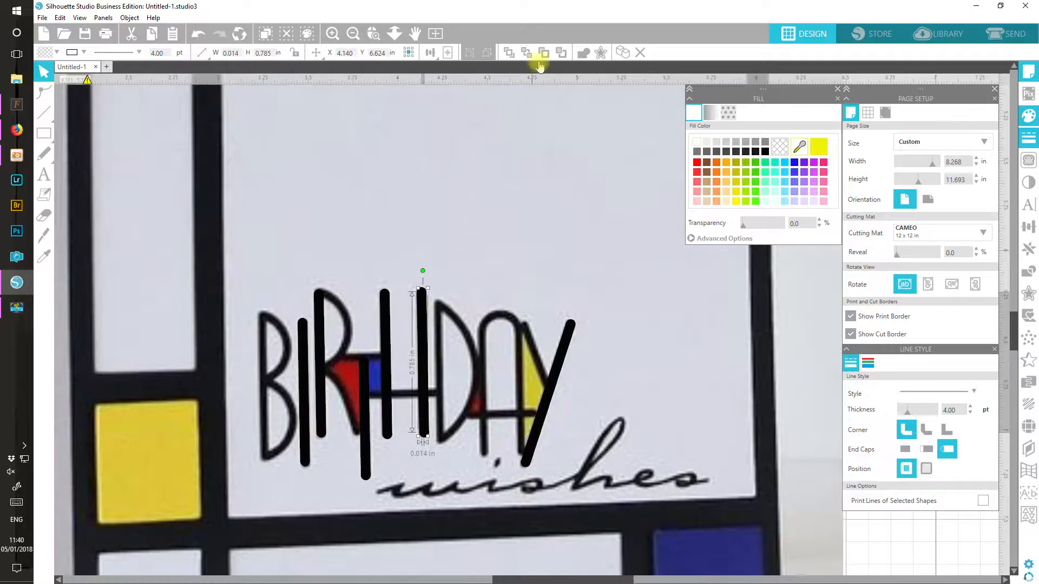
left_click(622, 53)
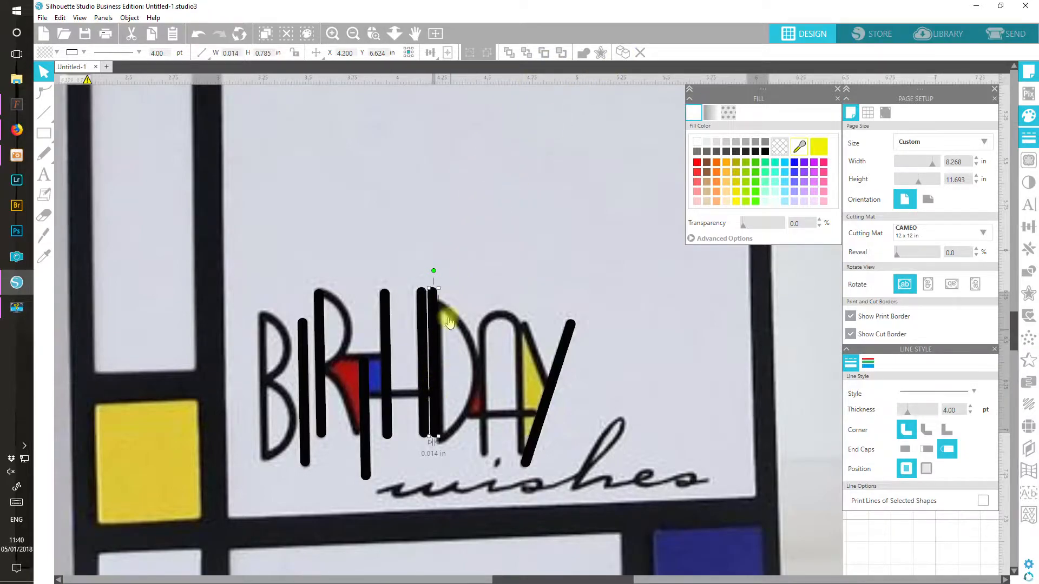
left_click_drag(433, 269, 398, 285)
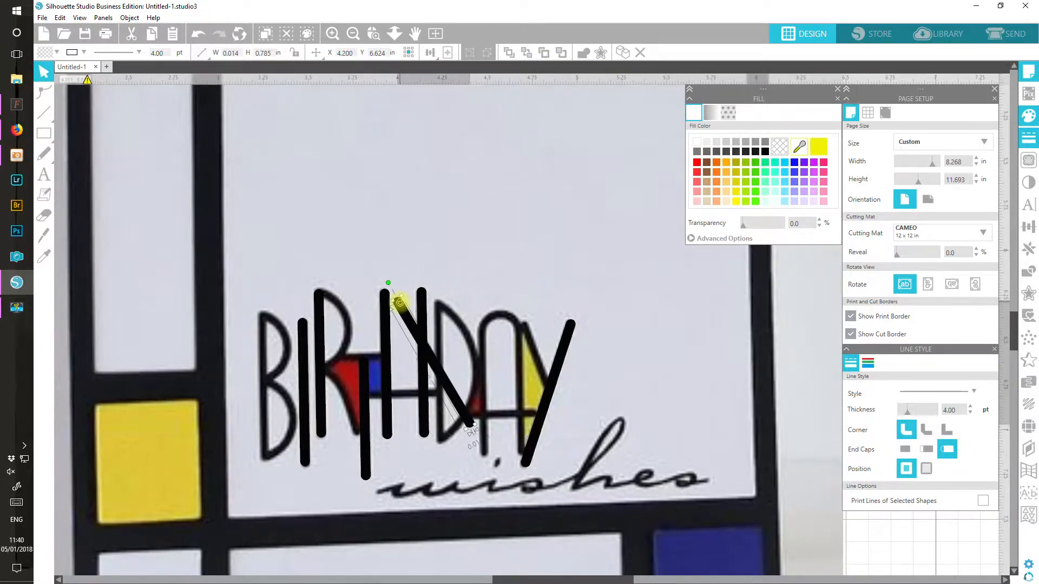
left_click_drag(438, 367, 553, 385)
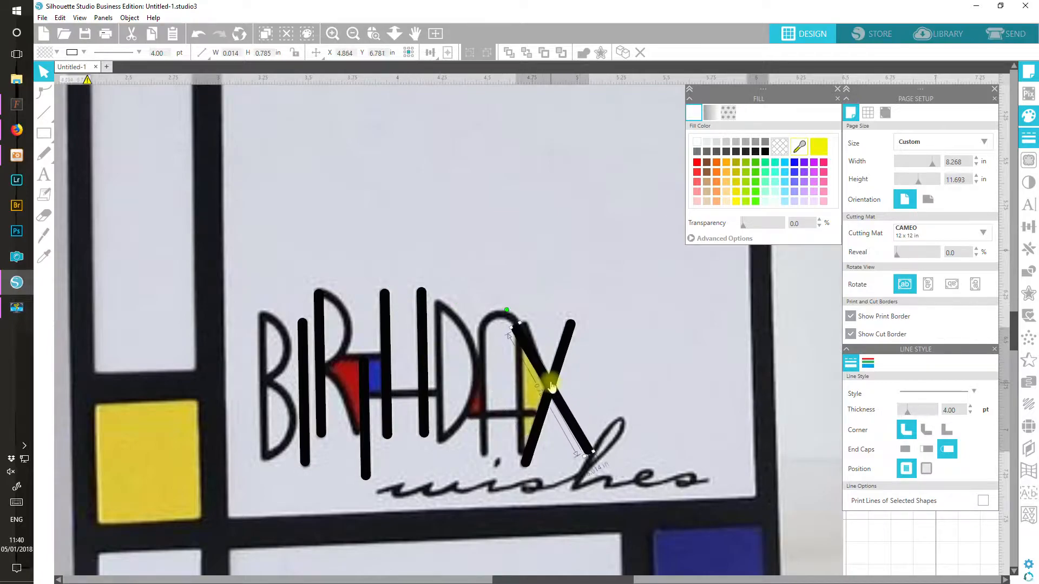
left_click_drag(505, 304, 515, 302)
mouse_move(582, 449)
left_mouse_down()
mouse_move(575, 434)
mouse_move(593, 443)
mouse_move(573, 438)
mouse_move(543, 390)
left_mouse_up()
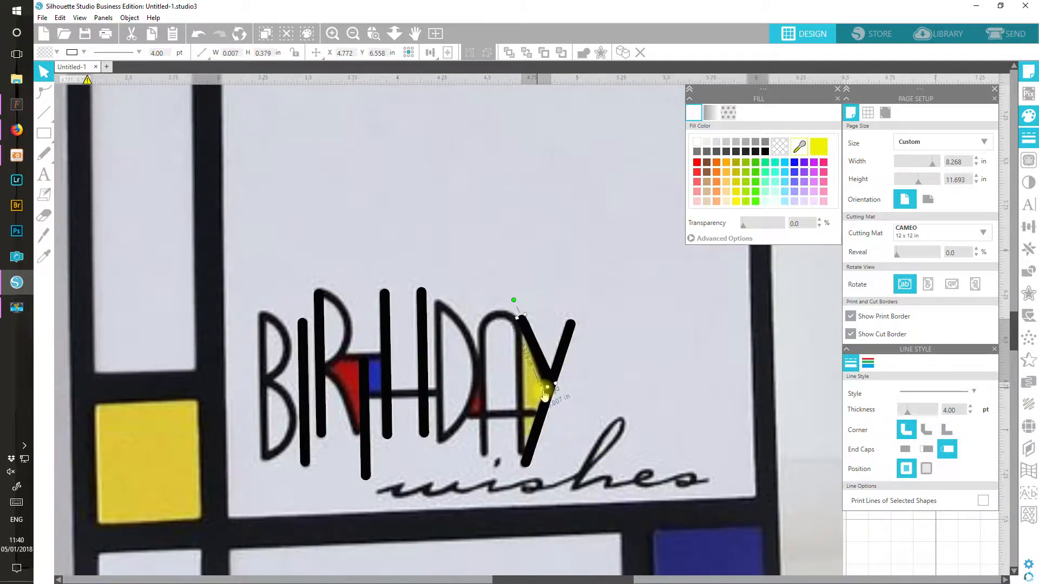
left_click(818, 392)
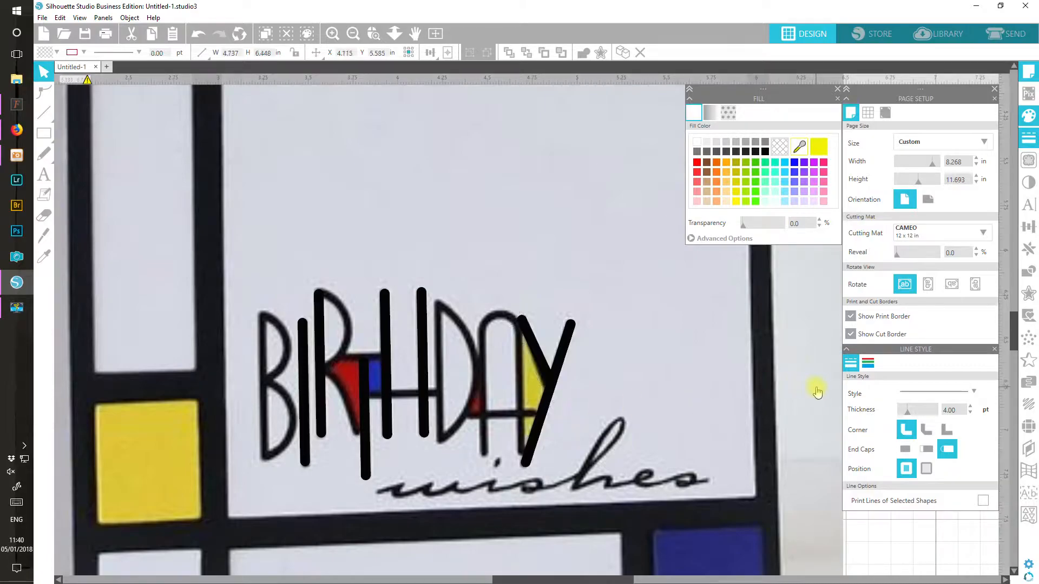
left_click(534, 349)
left_click_drag(517, 319, 519, 326)
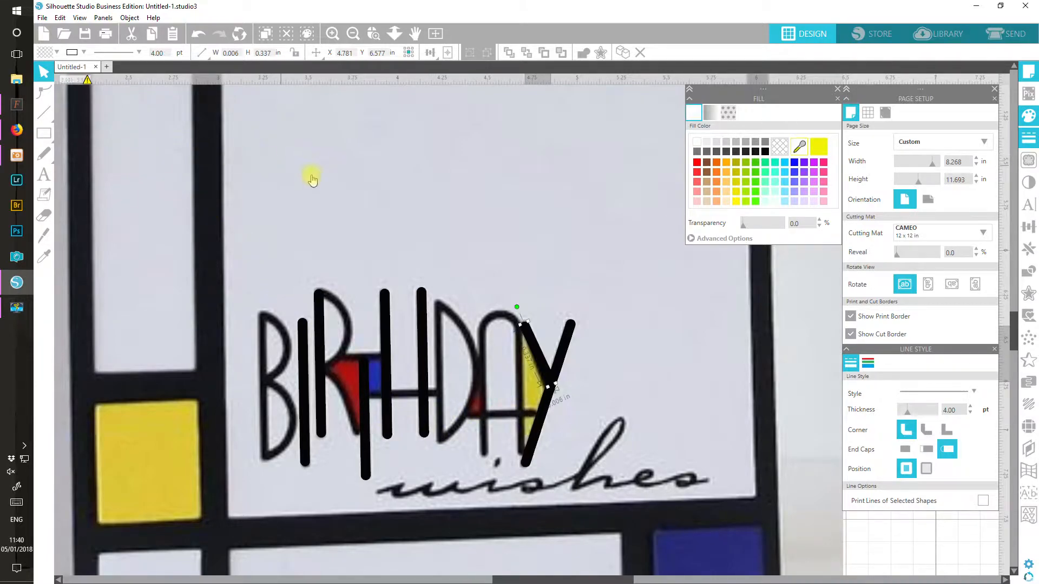
left_click(914, 536)
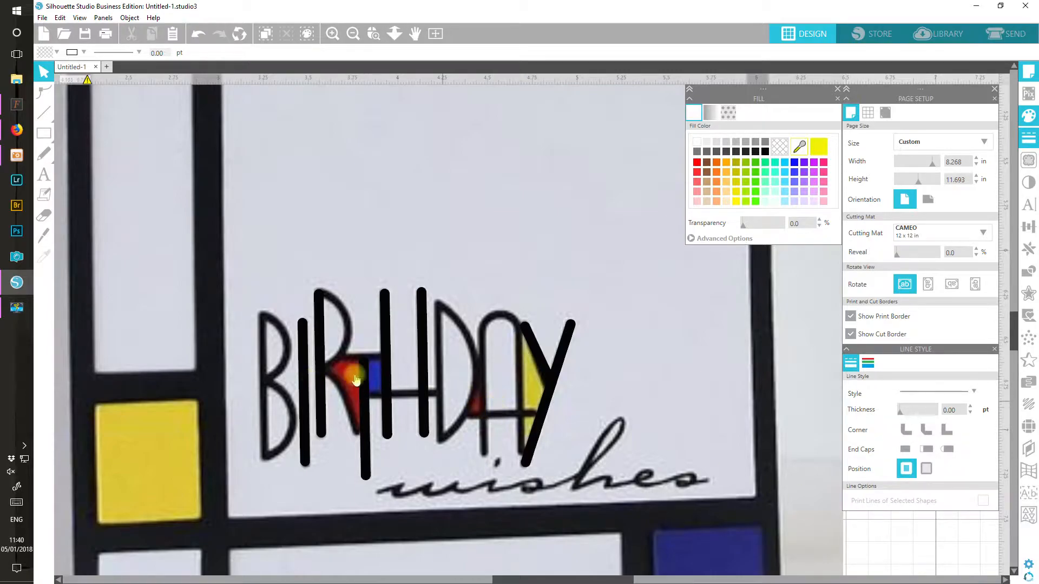
Step: Draw a straight line along the H's crossbar, set its thickness to 4 pt and fit it at about 0.42 in wide
left_click(64, 113)
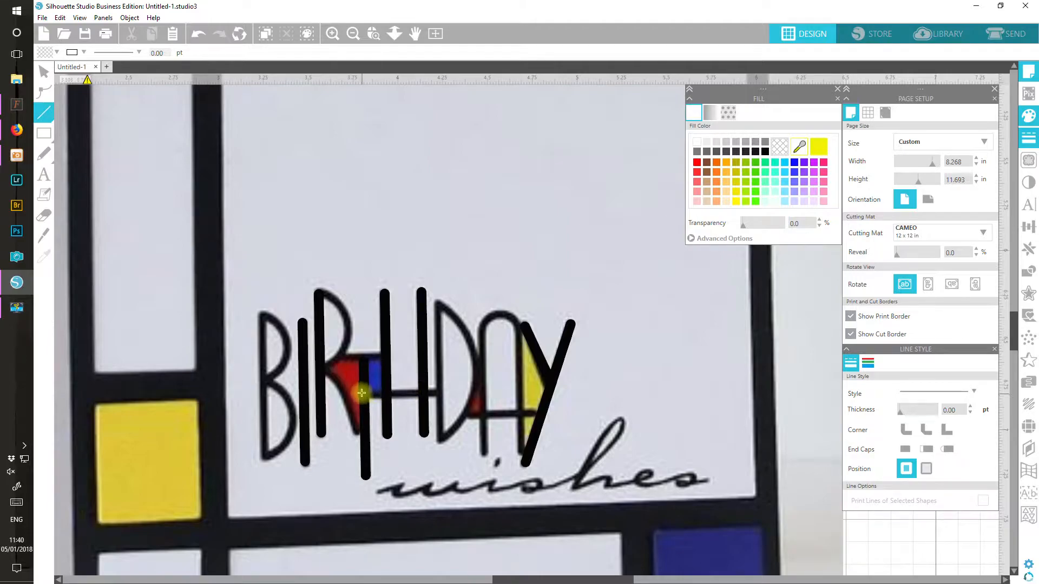
mouse_move(362, 397)
left_mouse_down()
mouse_move(442, 396)
mouse_move(433, 386)
left_mouse_up()
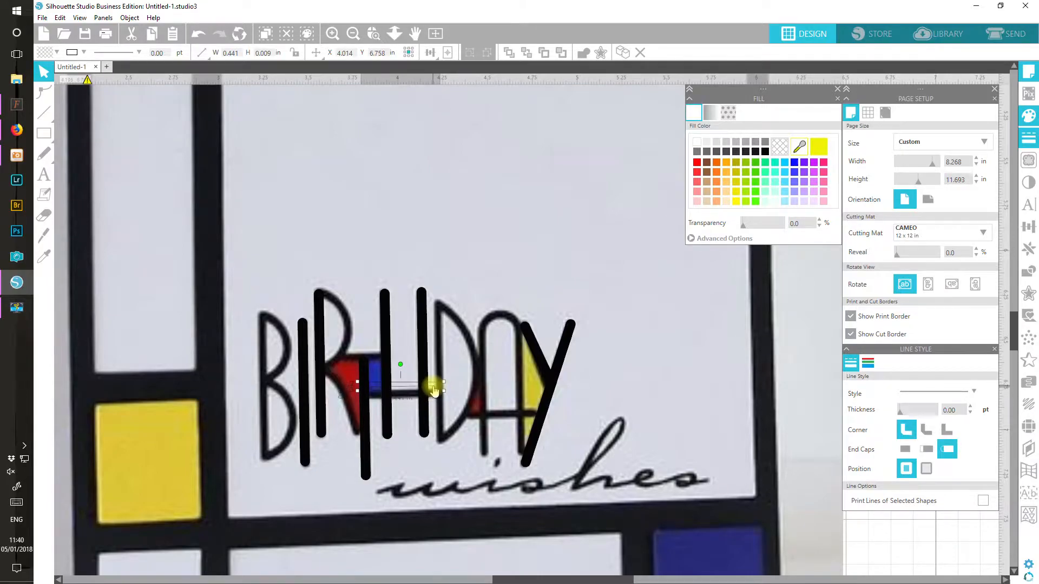
left_click(954, 411)
left_click_drag(956, 411, 928, 414)
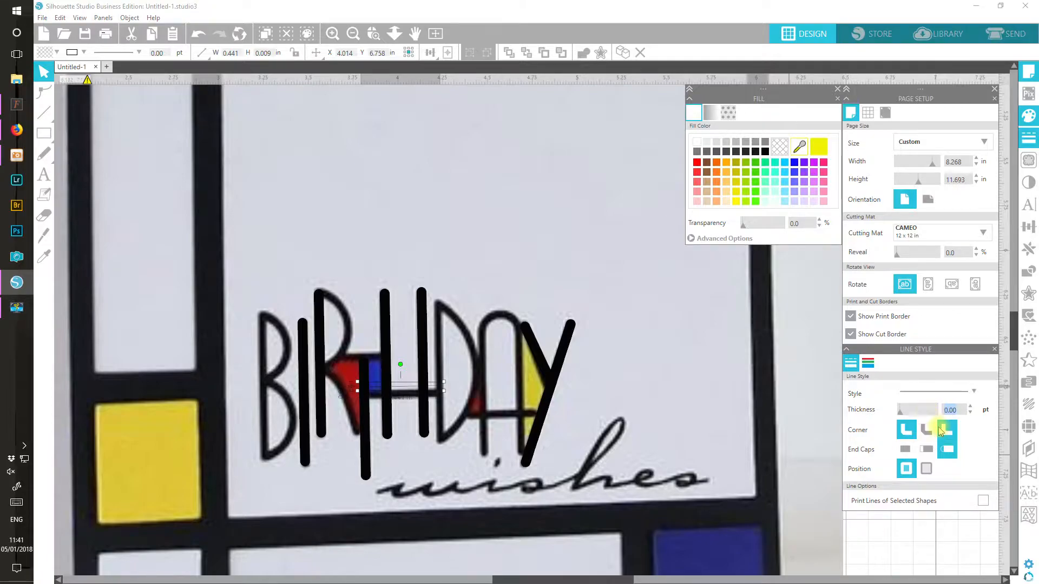
key("Return")
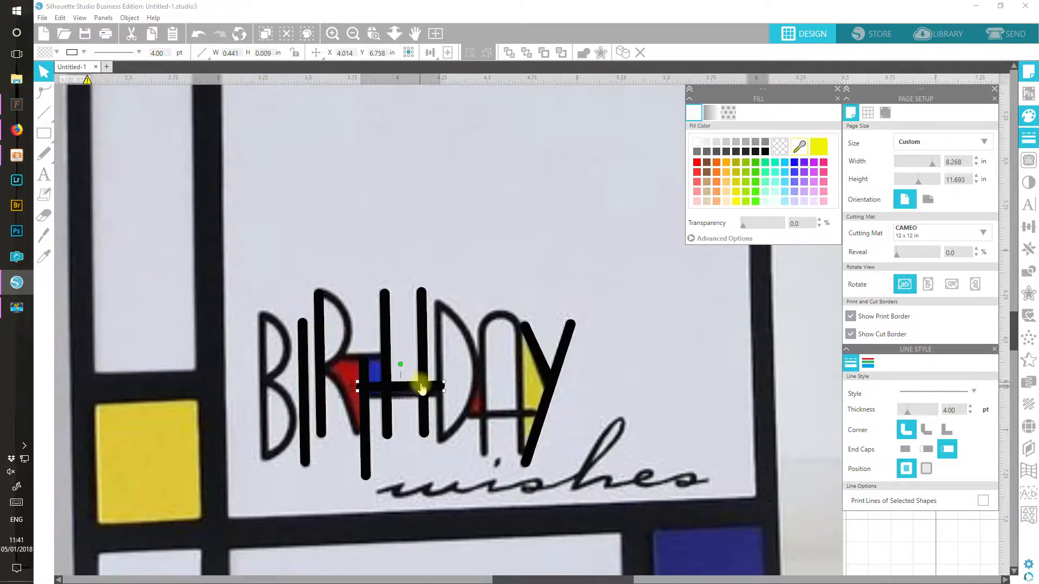
left_click_drag(422, 387, 443, 398)
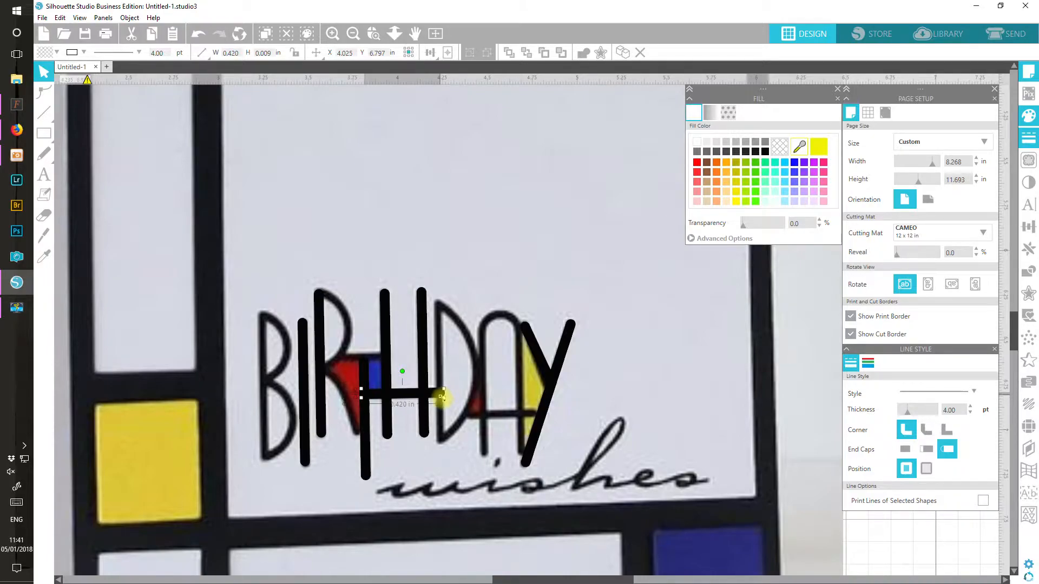
Step: Place a duplicate of the H crossbar over the A's crossbar and a duplicate of the I line over the B's stem
left_click(622, 52)
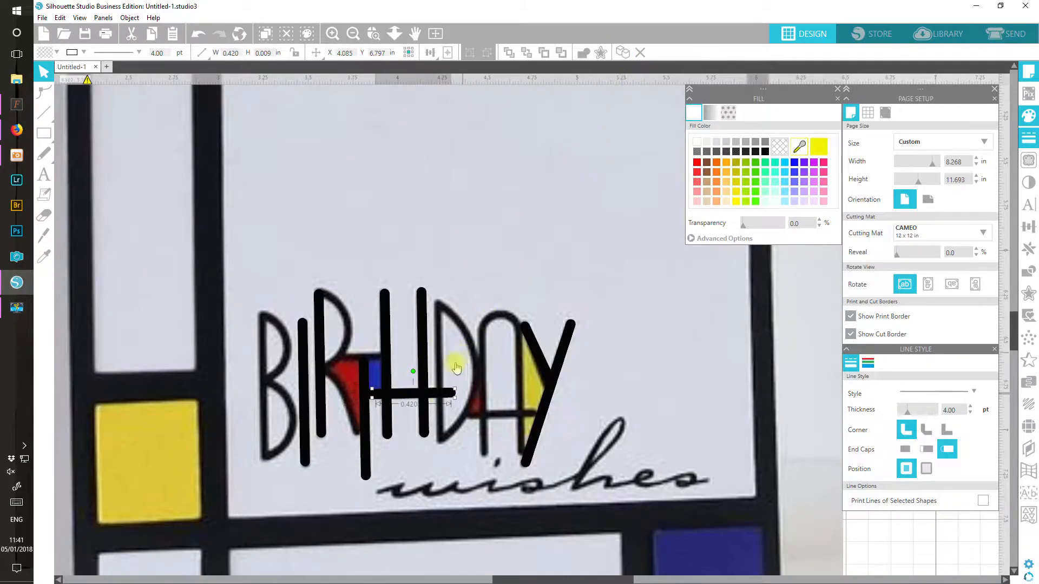
left_click_drag(439, 395, 529, 416)
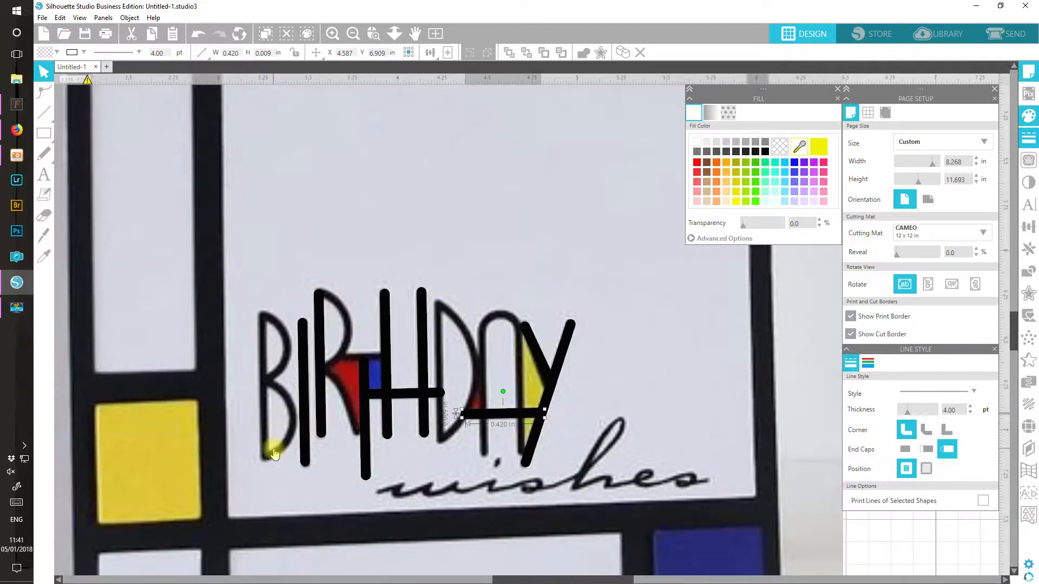
left_click(306, 422)
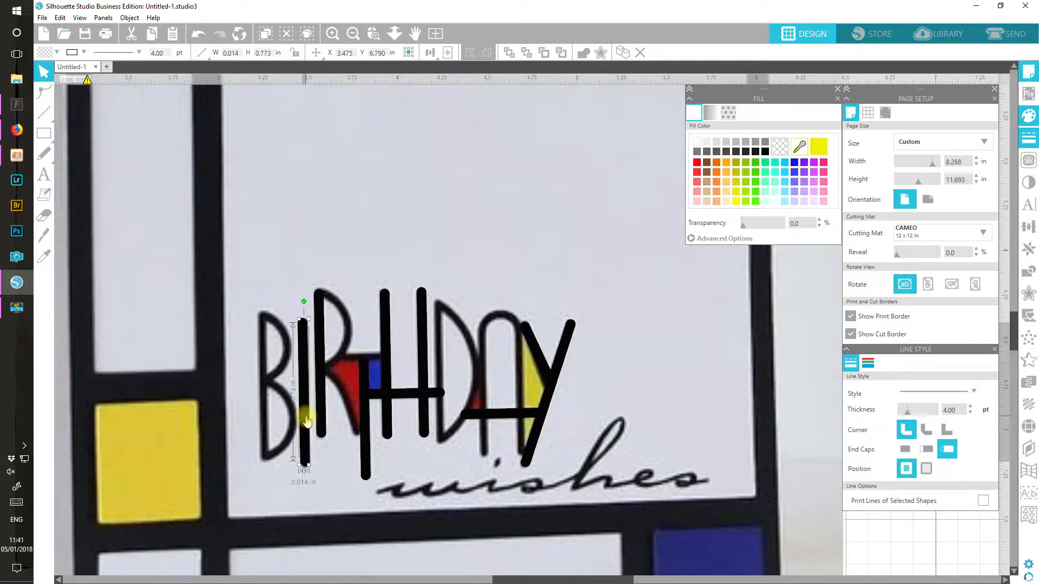
left_click(621, 53)
left_click_drag(318, 443, 269, 441)
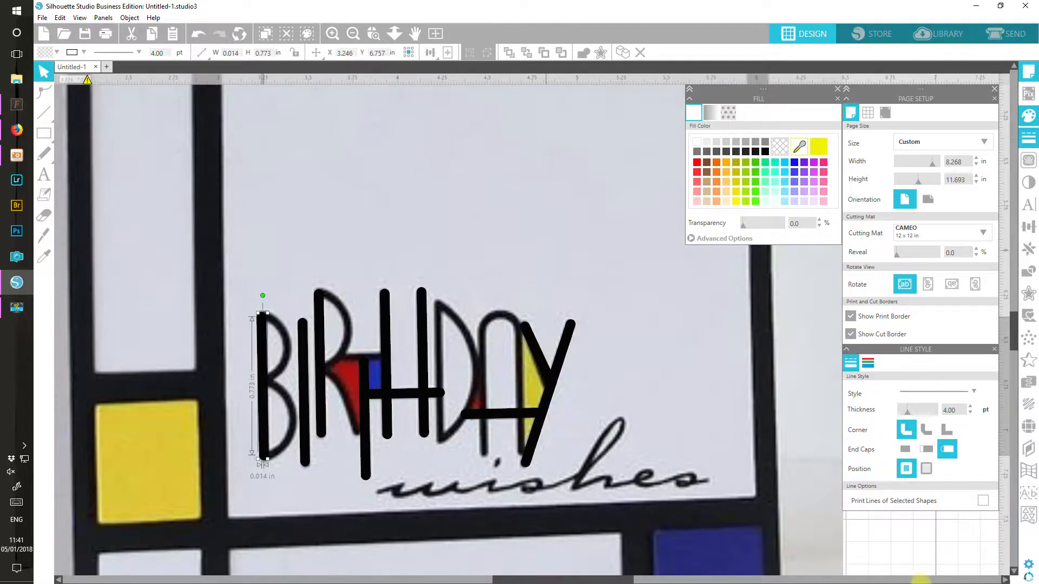
Step: Set the background photo's fill transparency to 44%
left_click(730, 401)
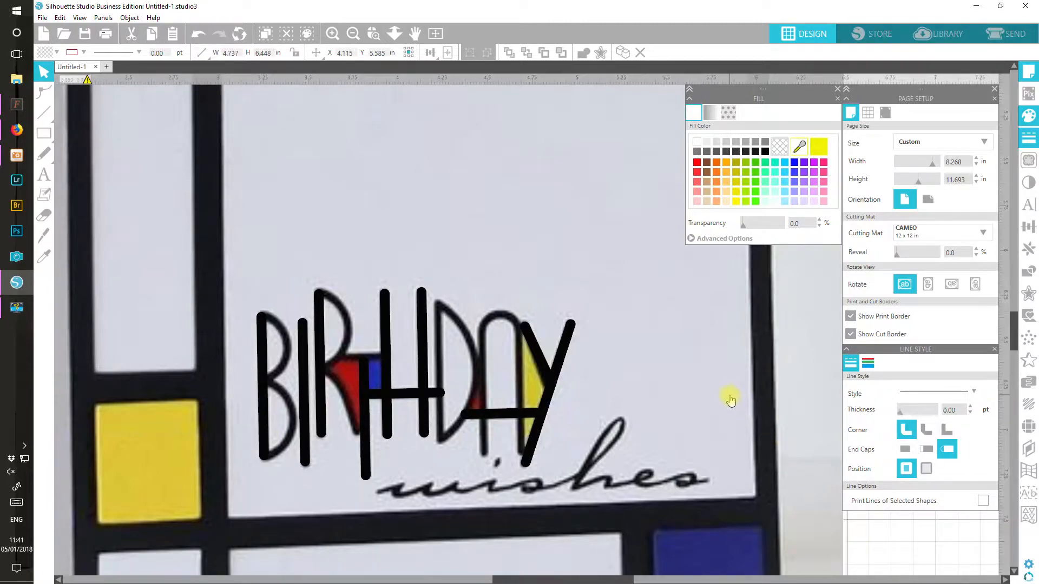
left_click(755, 226)
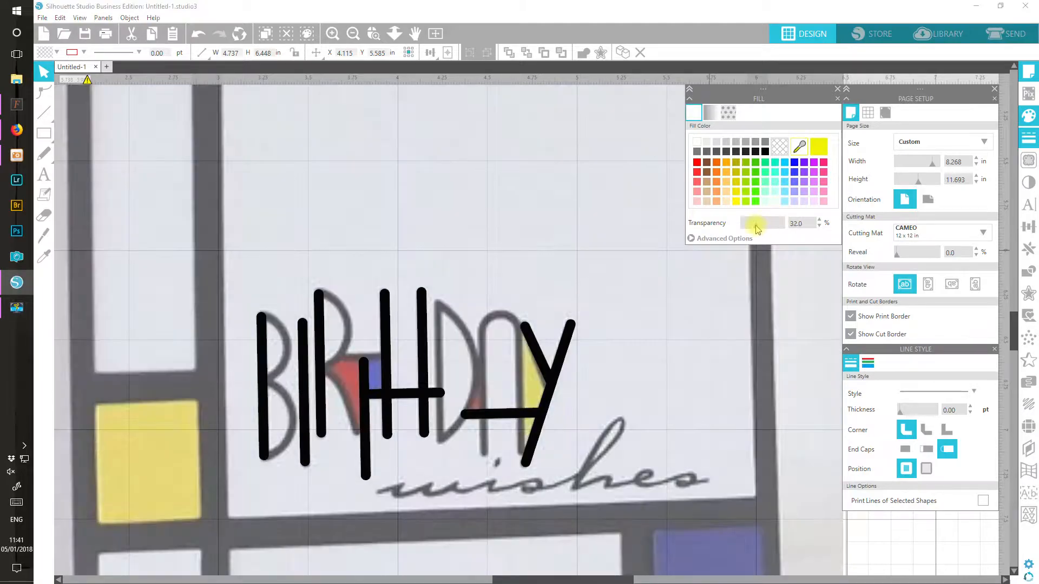
left_click_drag(756, 226, 761, 227)
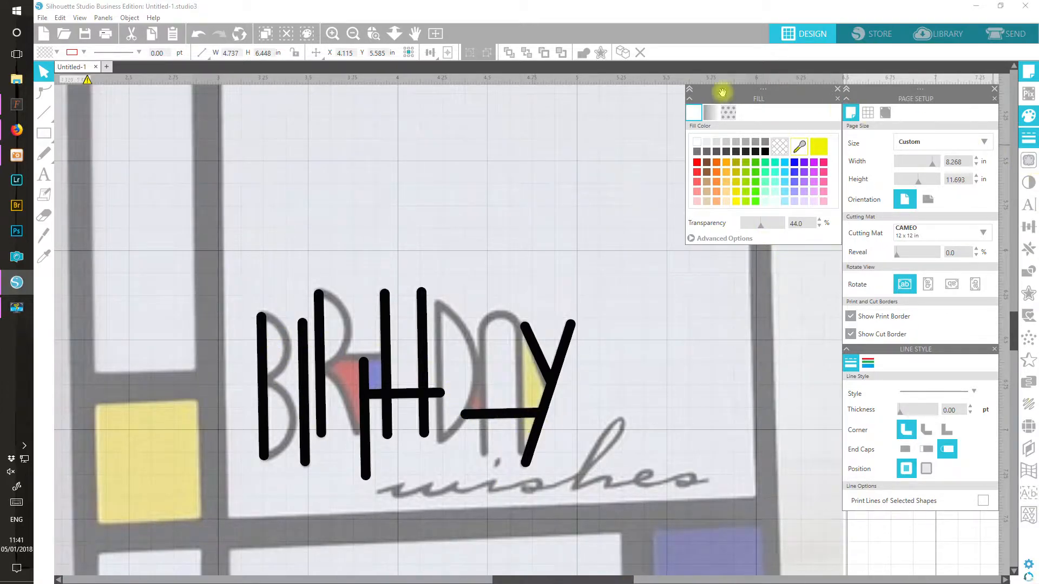
Step: Trace both bowls of the B as one open curve shape about 0.19 in wide and 0.78 in tall
mouse_move(44, 112)
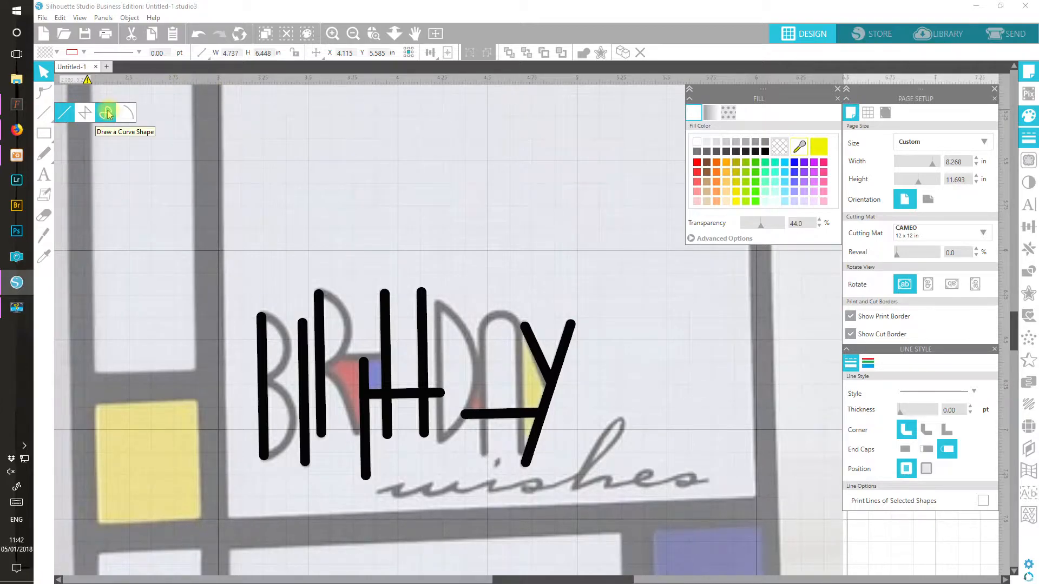
left_click(107, 113)
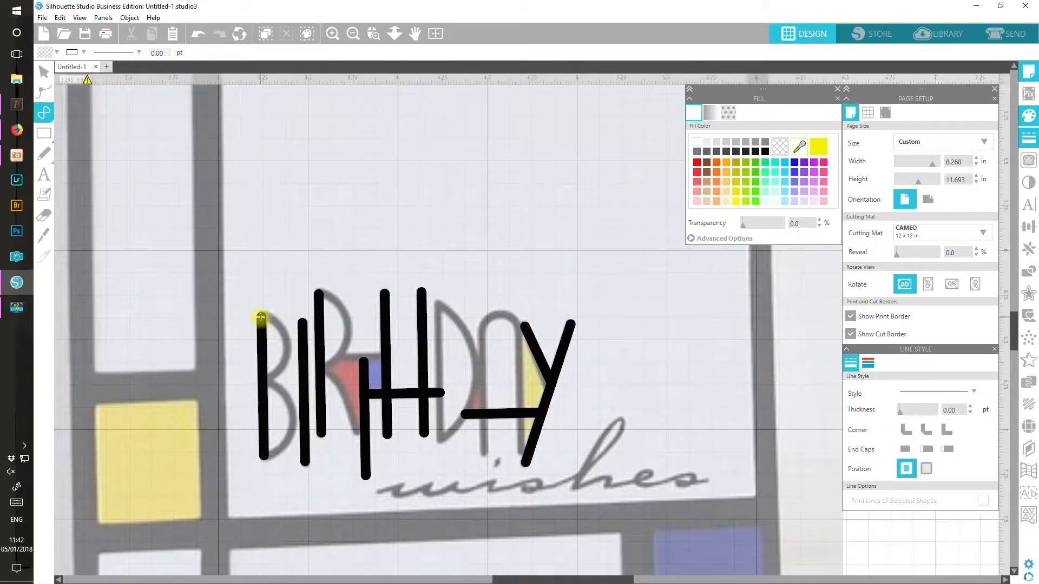
left_click(260, 317)
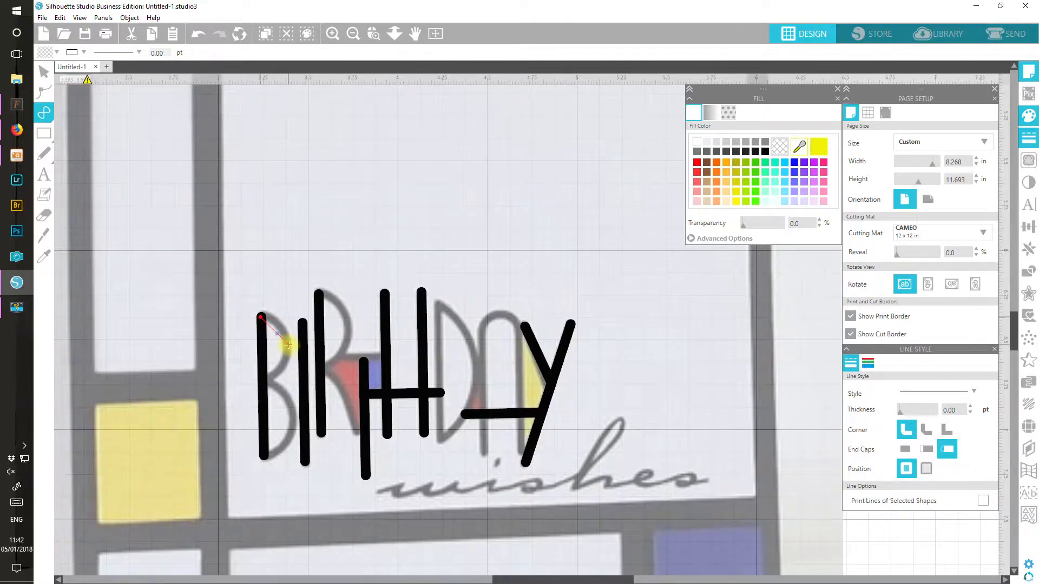
left_click(288, 345)
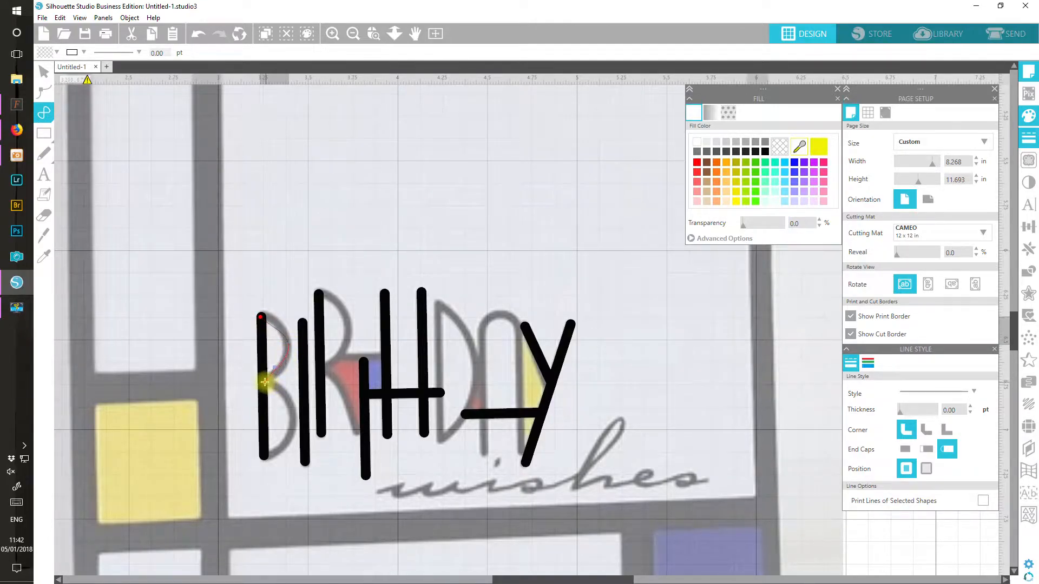
left_click(265, 382)
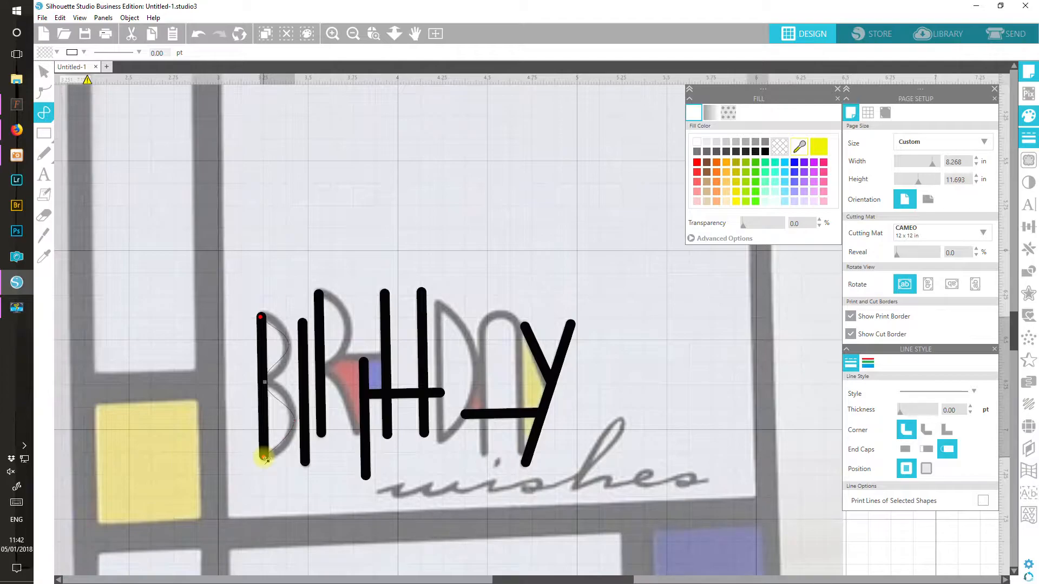
left_click(263, 456)
double_click(265, 458)
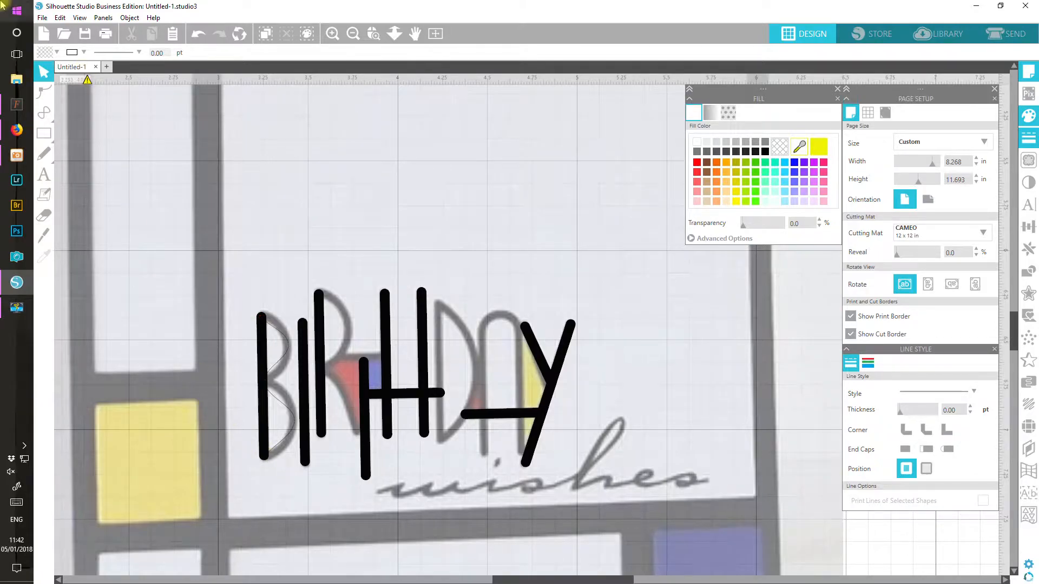
Step: Set the line thickness of the B's traced bowl curve to 4 pt
left_click(287, 438)
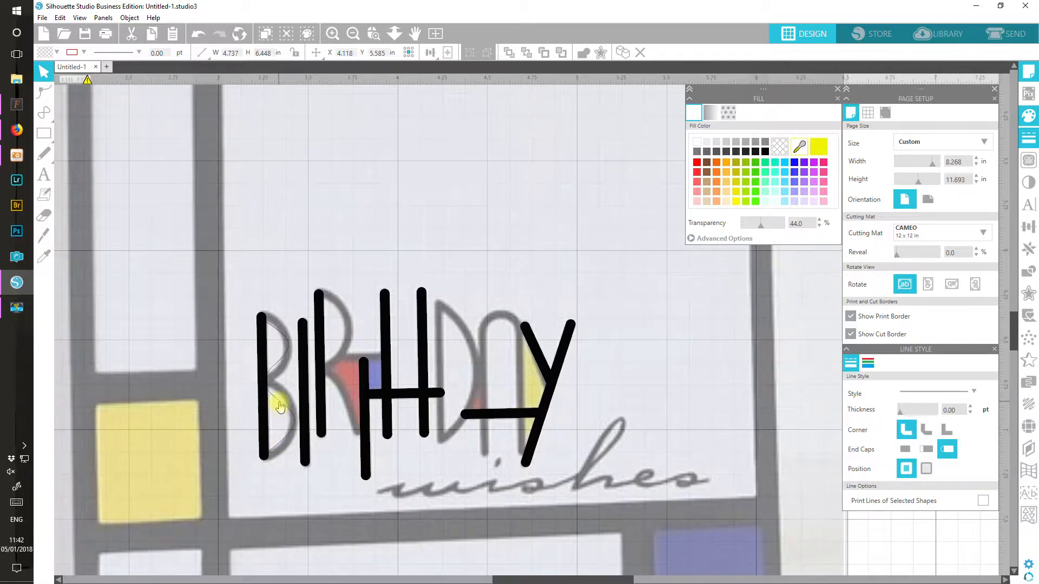
left_click(283, 406)
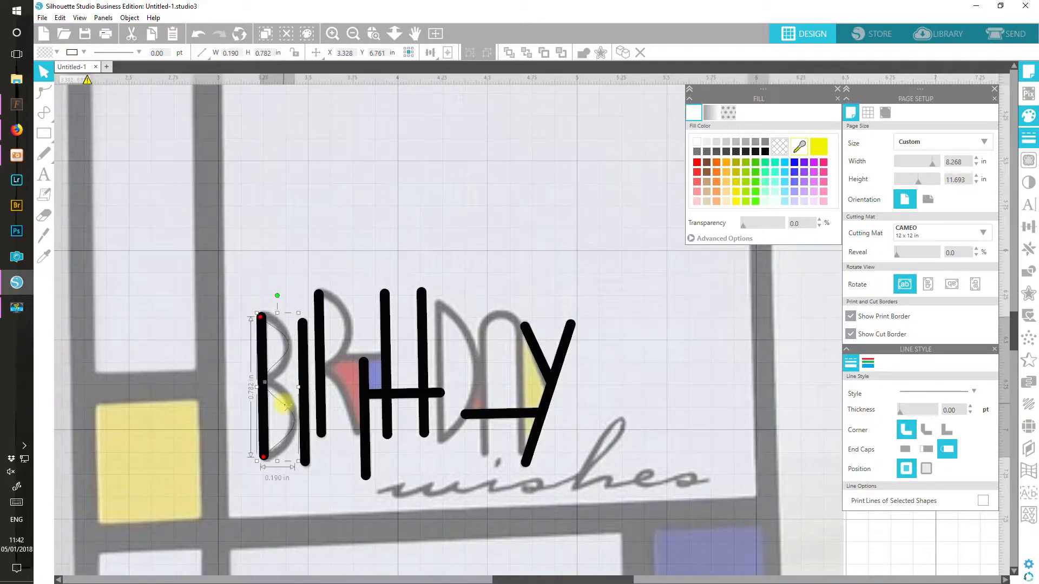
left_click_drag(963, 410, 933, 413)
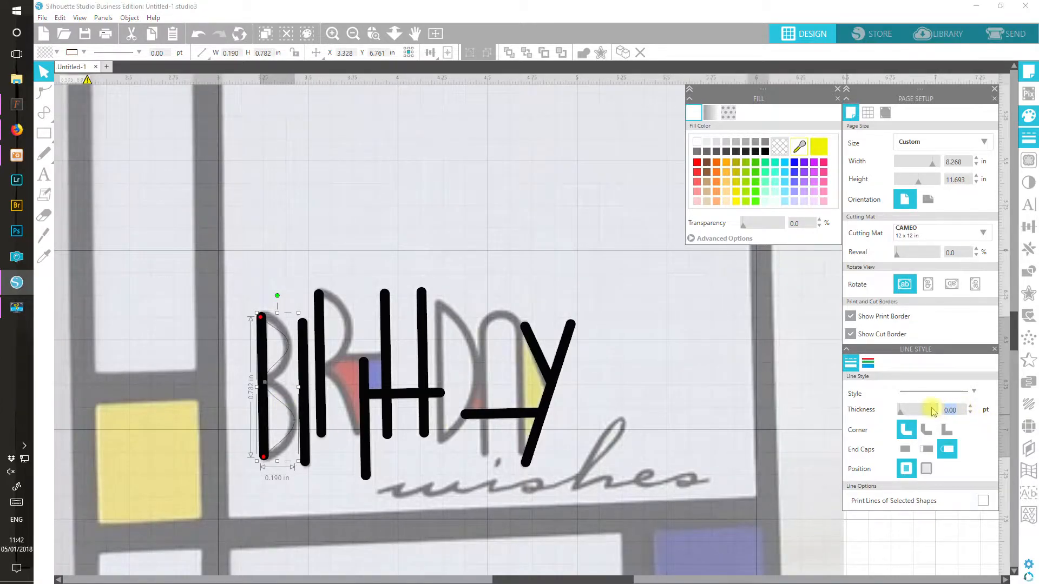
type("4")
key("Return")
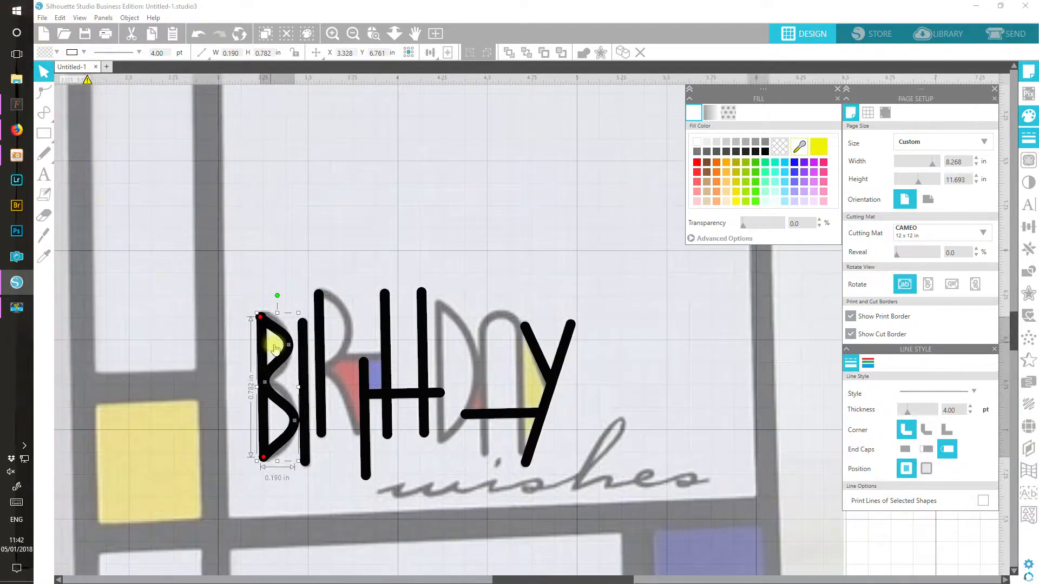
Step: Round the underside of the B's upper bowl and convert the middle point between its two bowls to a corner point
double_click(279, 358)
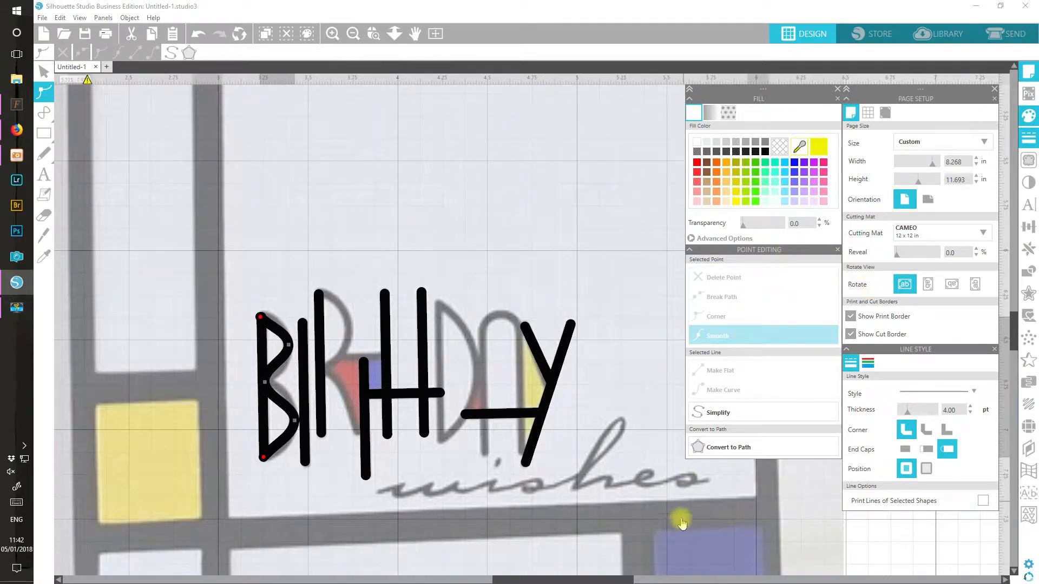
left_click(289, 347)
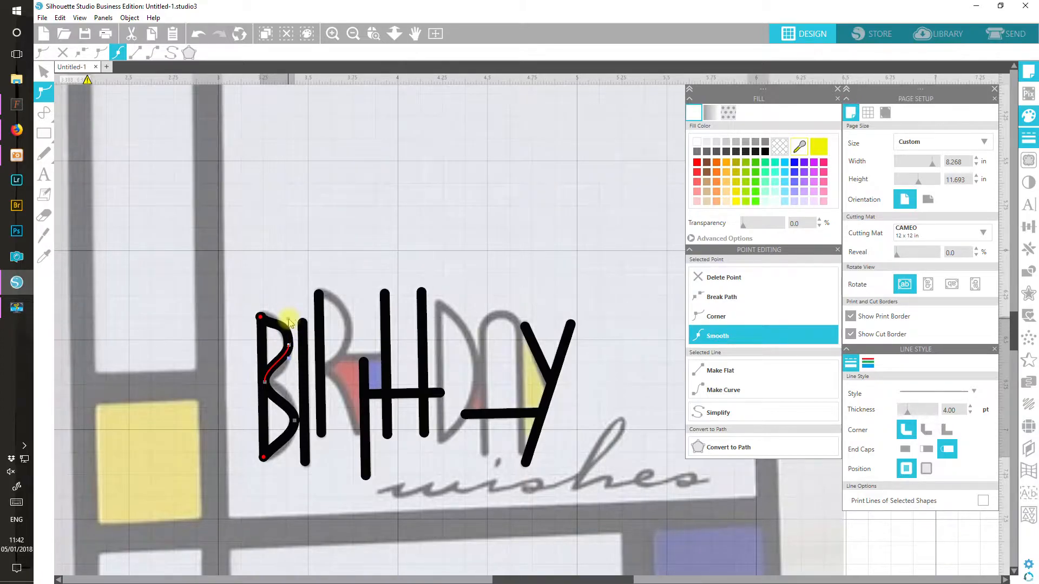
left_click_drag(288, 358, 287, 375)
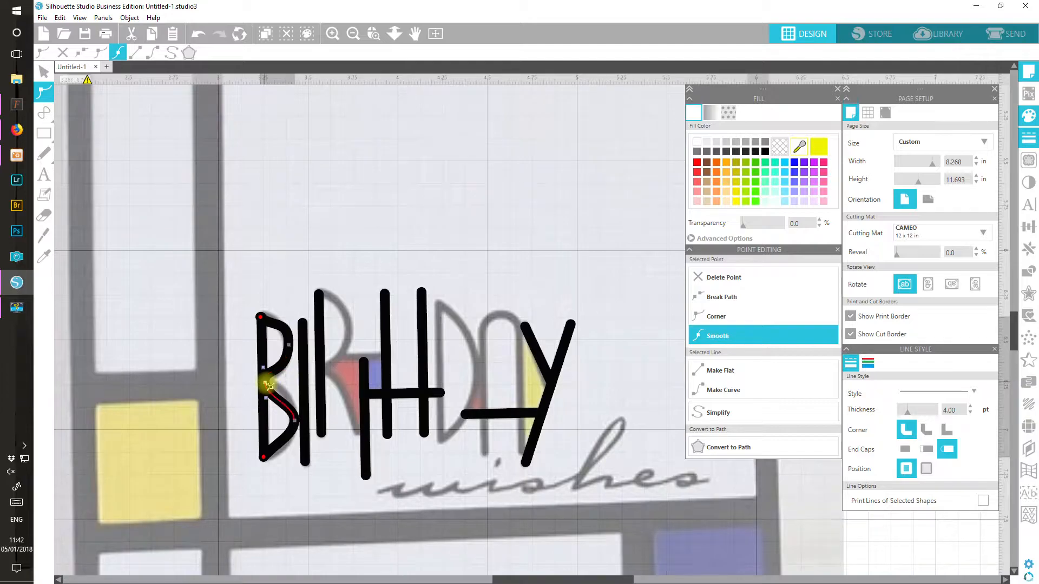
left_click(752, 317)
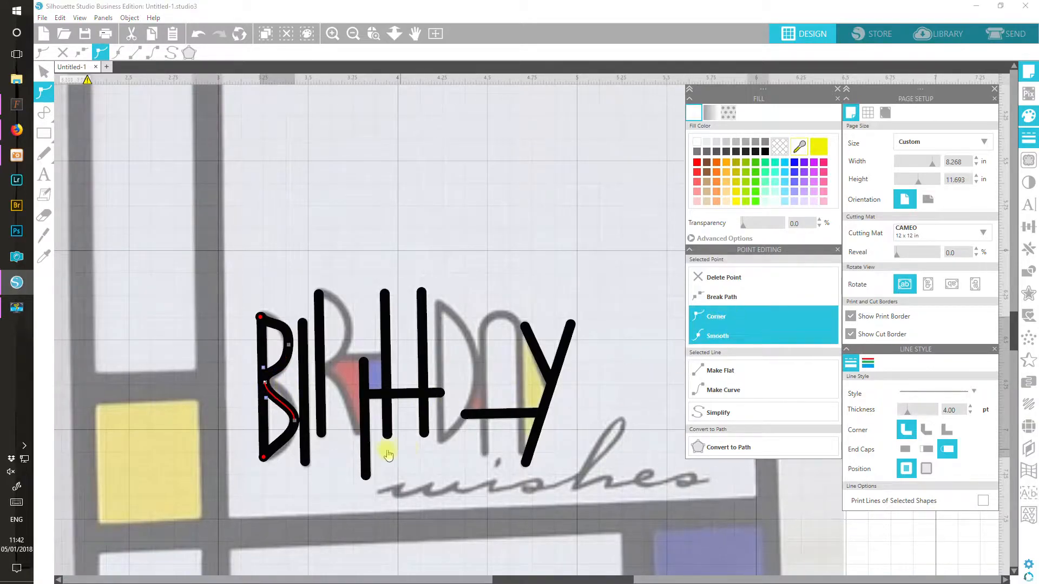
double_click(267, 373)
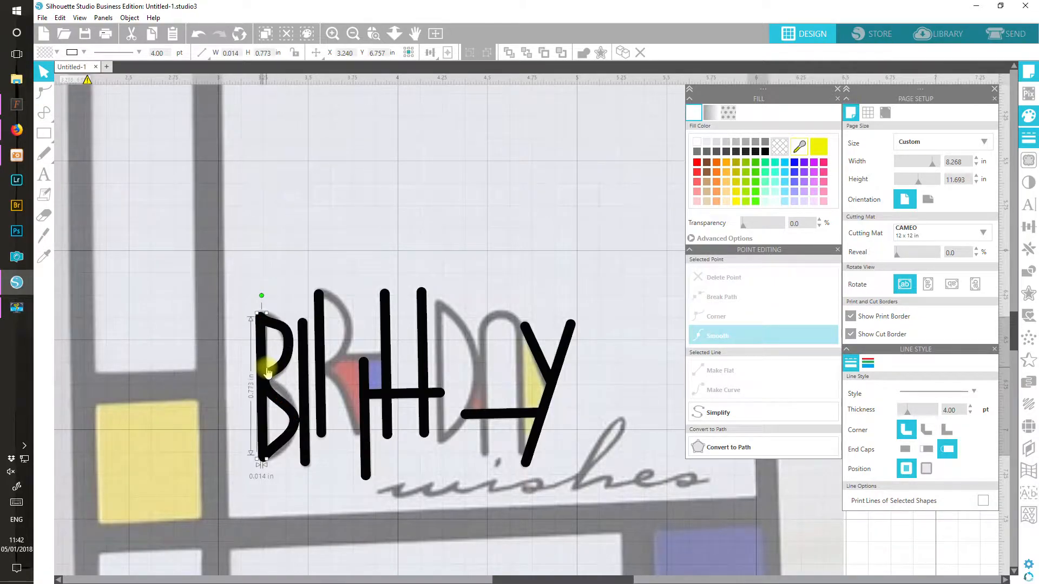
double_click(271, 374)
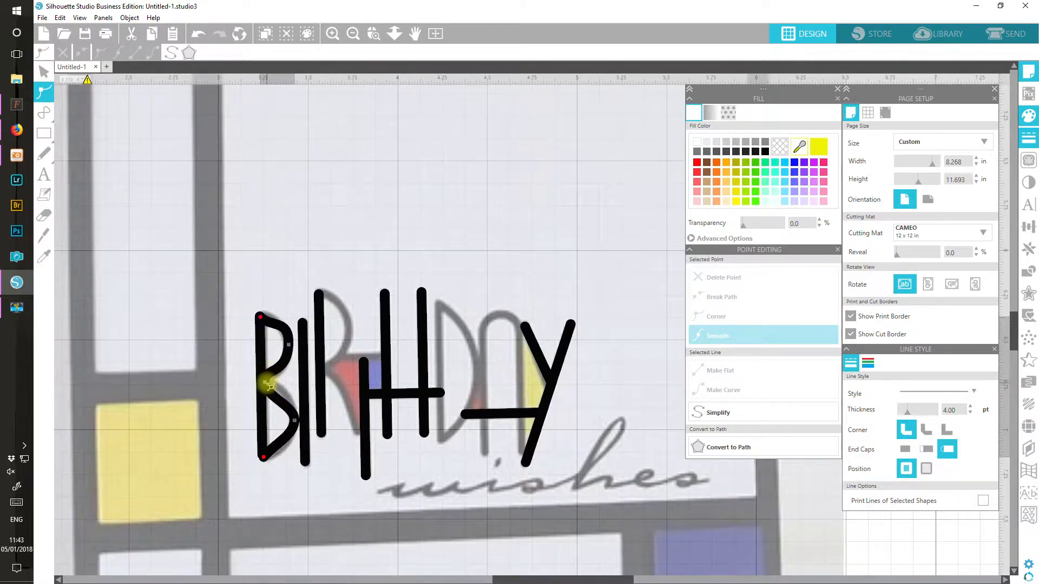
left_click(265, 372)
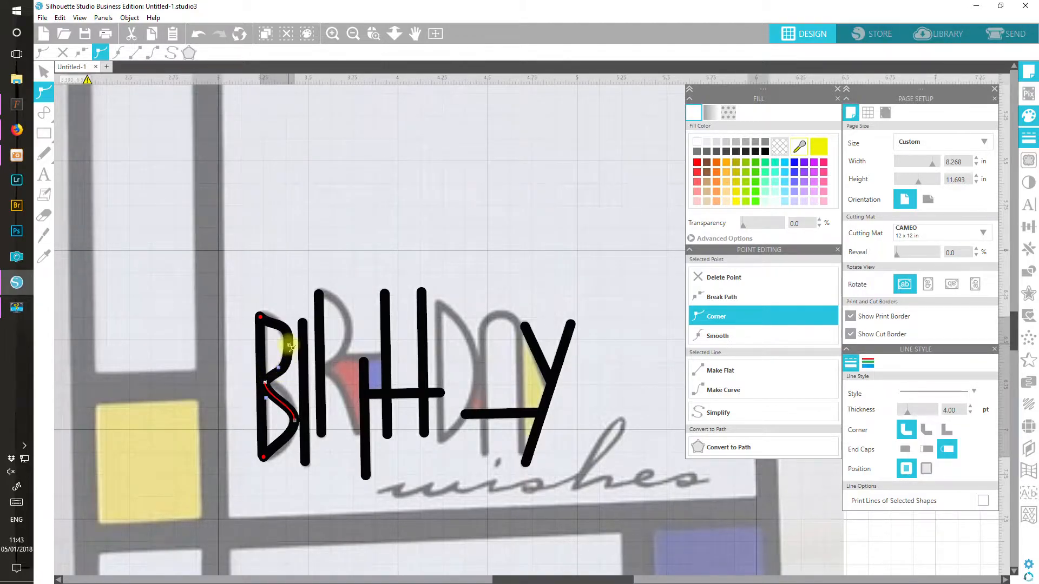
Step: Extend the curve handle above the upper bowl's outer point so the top of the B rounds out like the photo
left_click(261, 317)
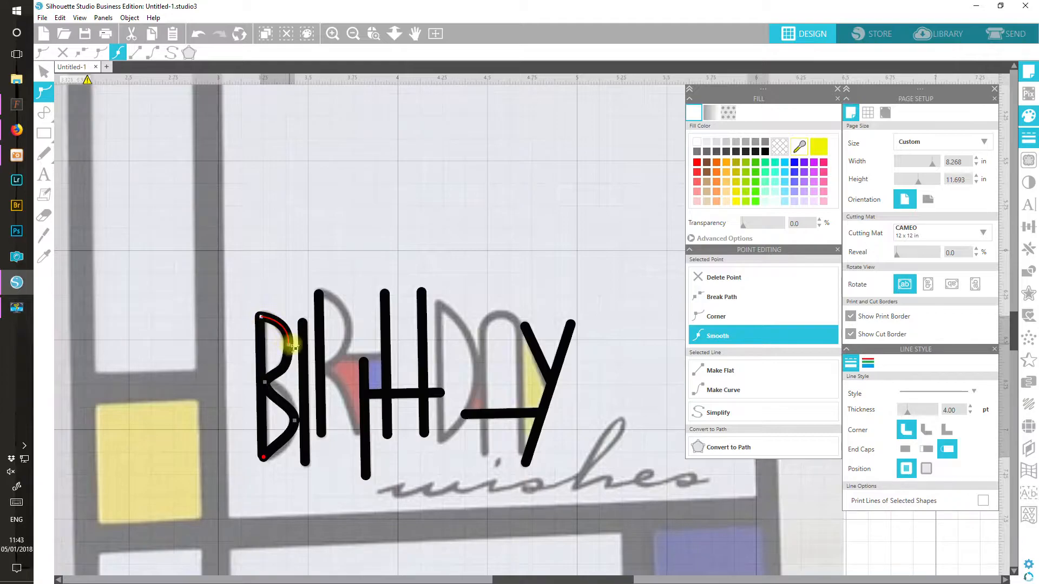
left_click_drag(293, 347, 291, 324)
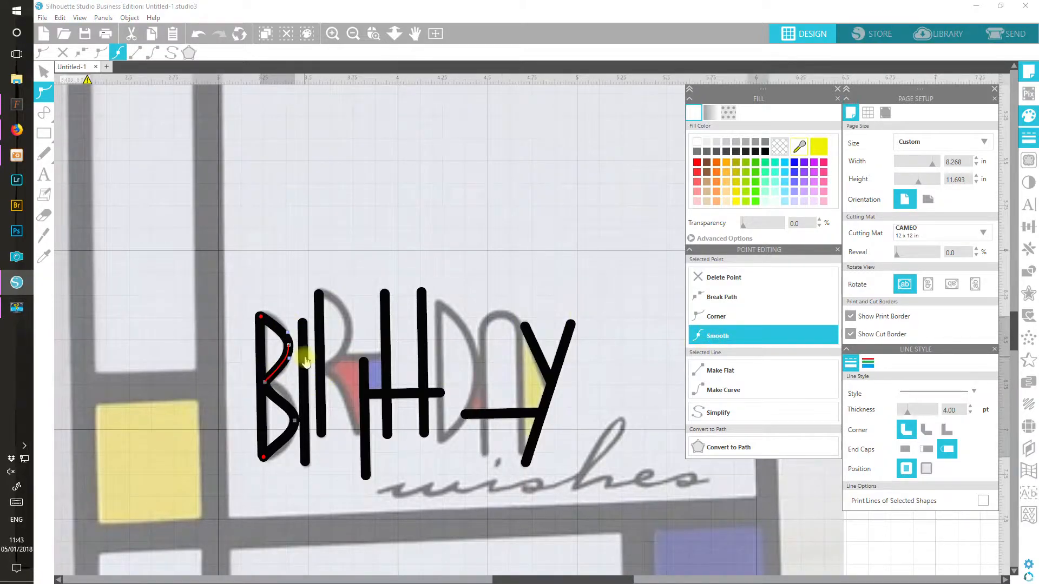
left_click_drag(287, 334, 287, 322)
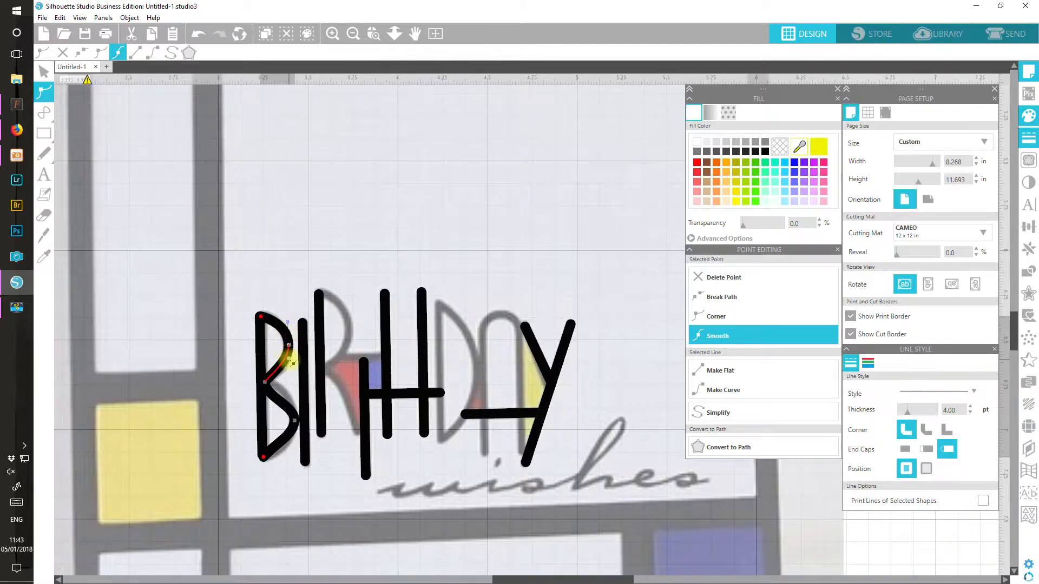
Step: Make the outer point of the B's lower bowl smooth and lengthen both its curve handles to round the bowl
left_click(295, 420)
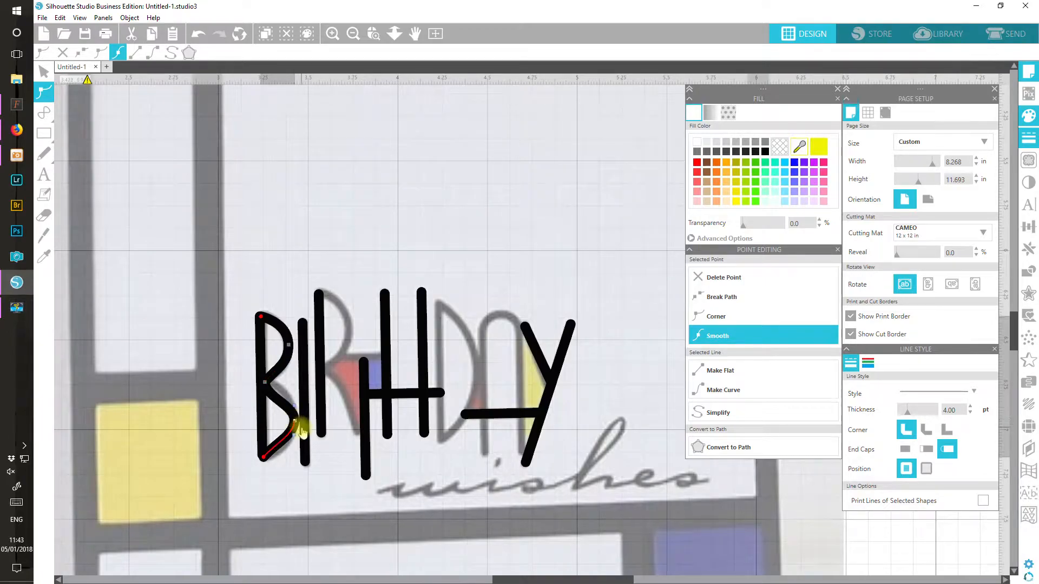
left_click(748, 339)
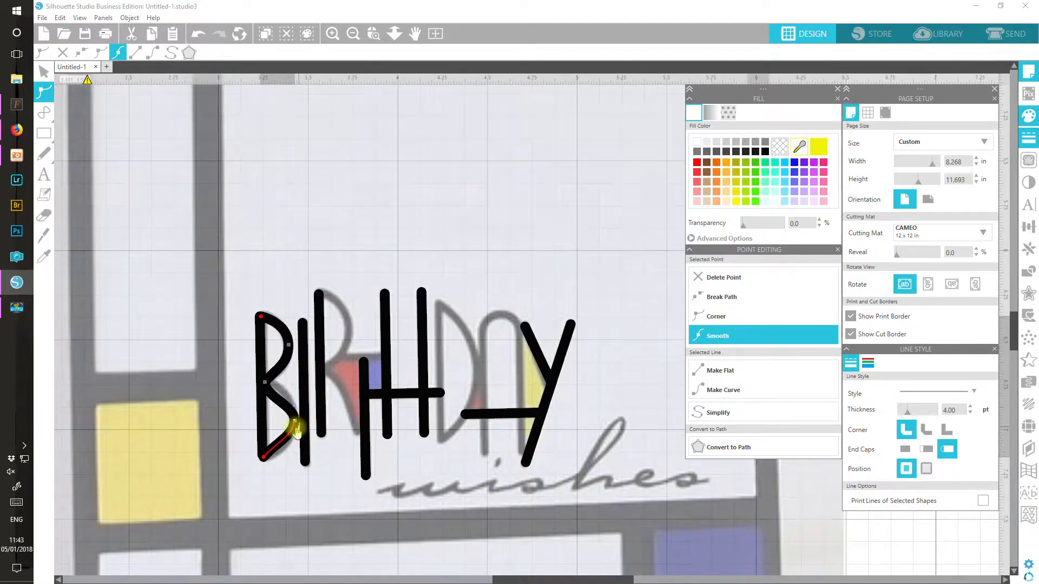
left_click_drag(294, 404, 294, 386)
left_click_drag(297, 437, 293, 445)
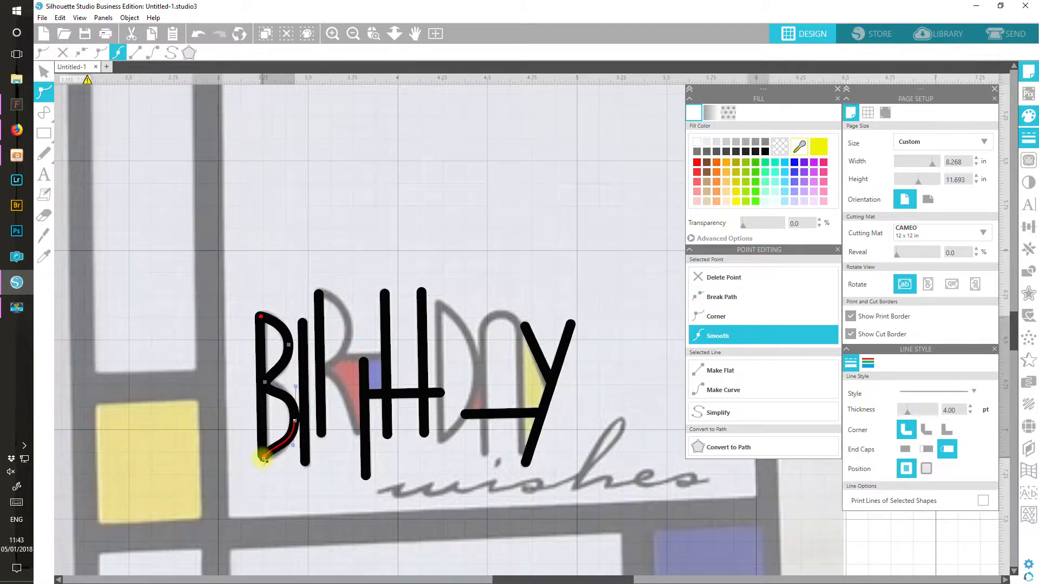
Step: Refine the B's lower bowl where it leaves the middle corner point, and finish editing the curve's points
left_click(264, 459)
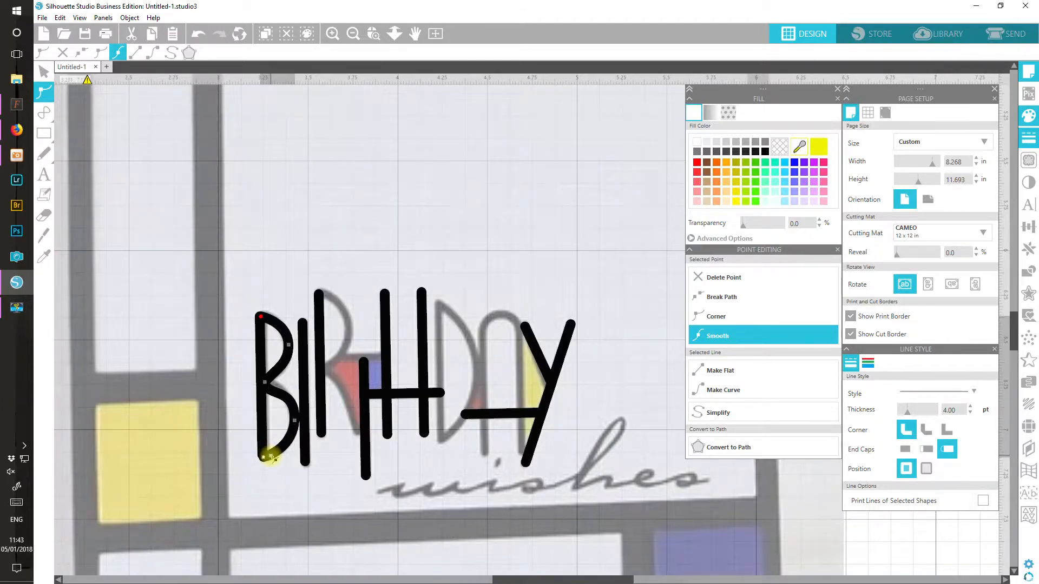
left_click(266, 385)
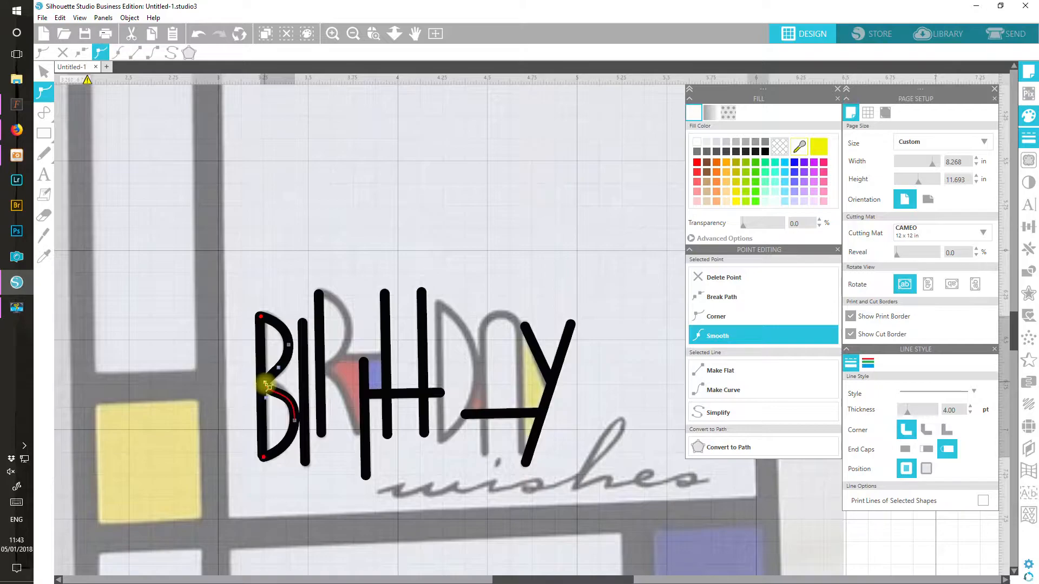
mouse_move(266, 398)
left_mouse_down()
mouse_move(280, 393)
mouse_move(271, 390)
left_mouse_up()
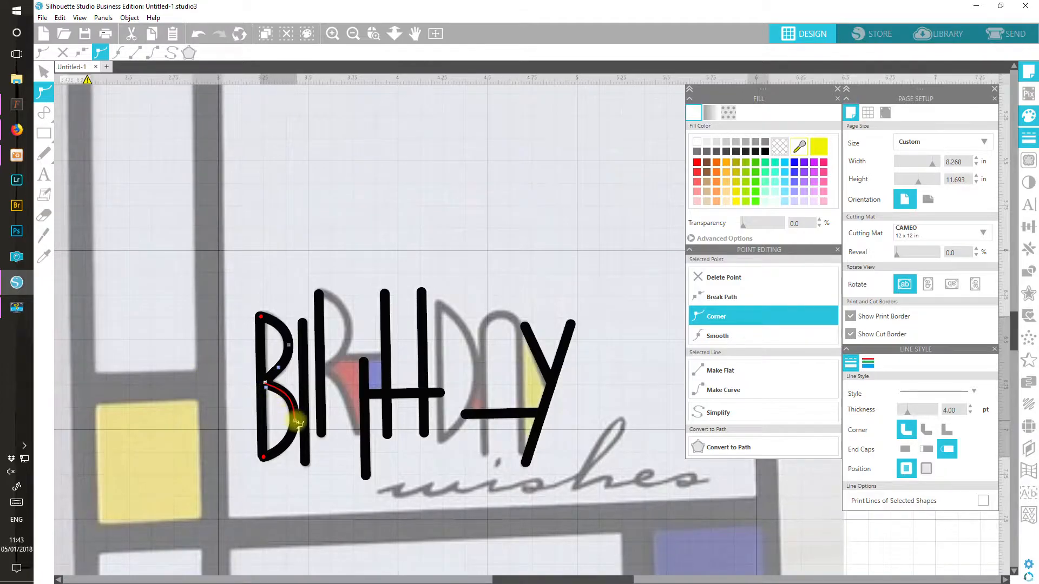
left_click(294, 421)
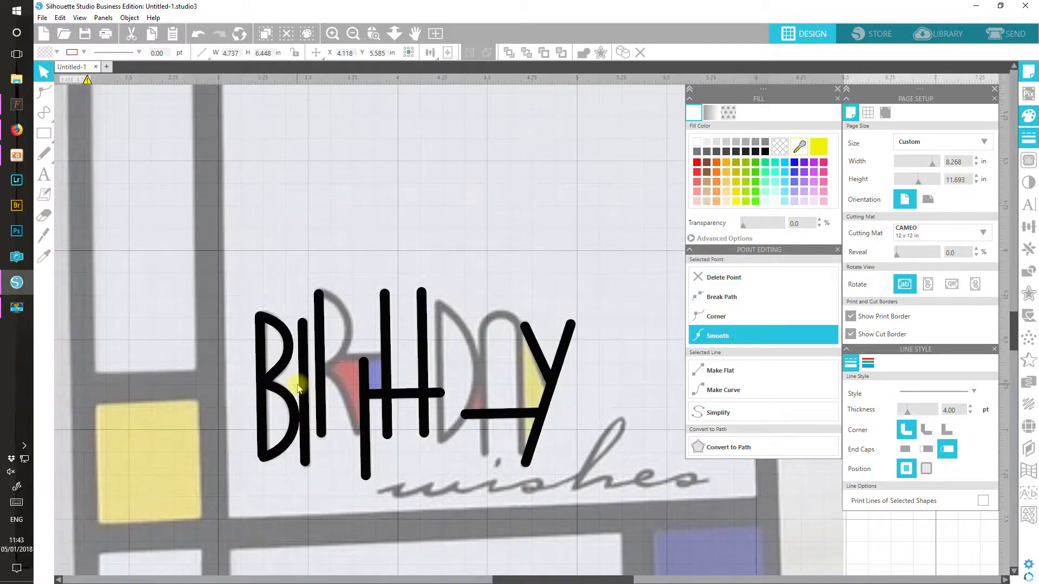
left_click(293, 403)
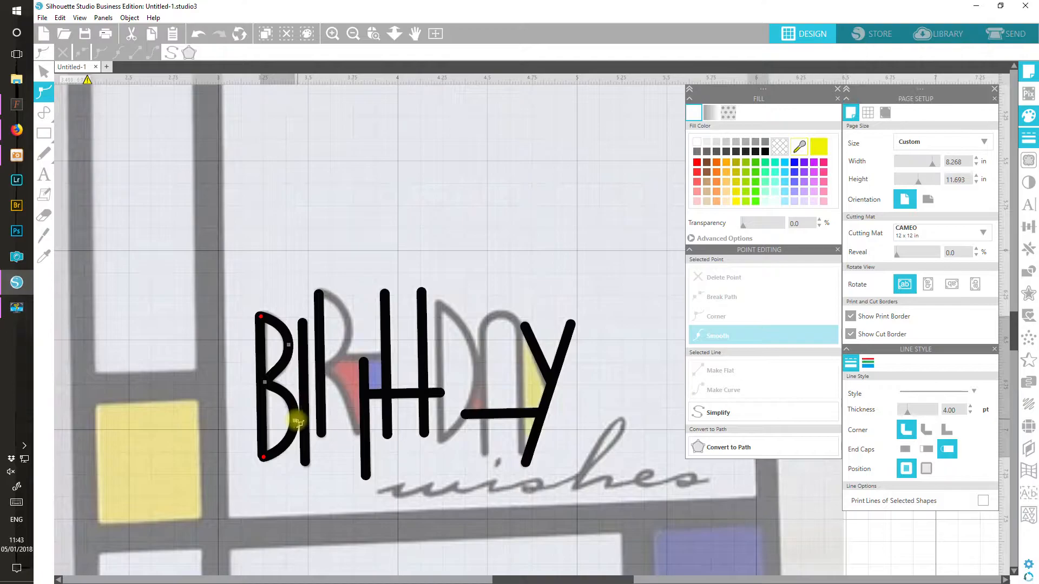
left_click(295, 420)
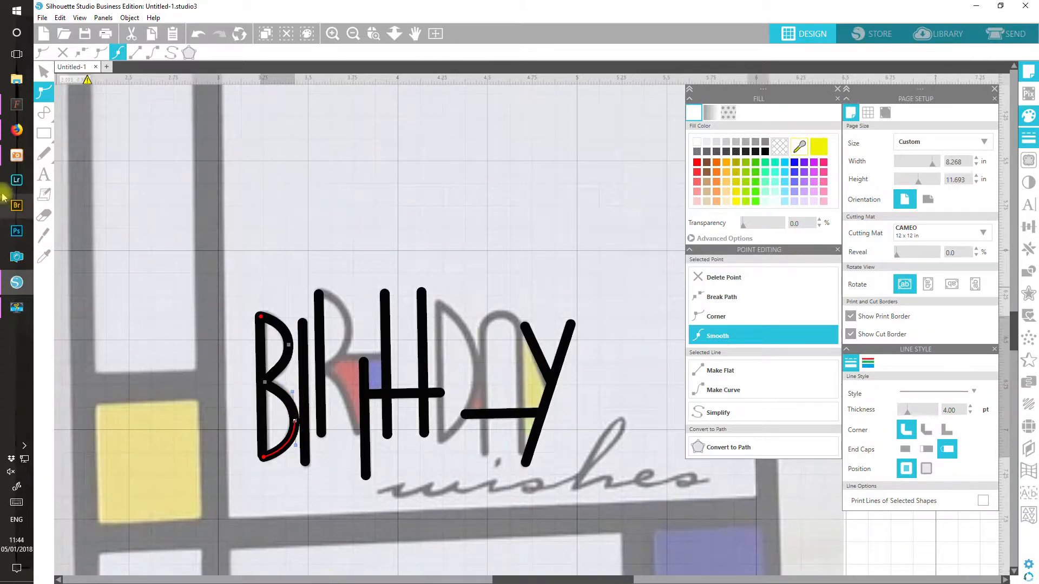
left_click(44, 71)
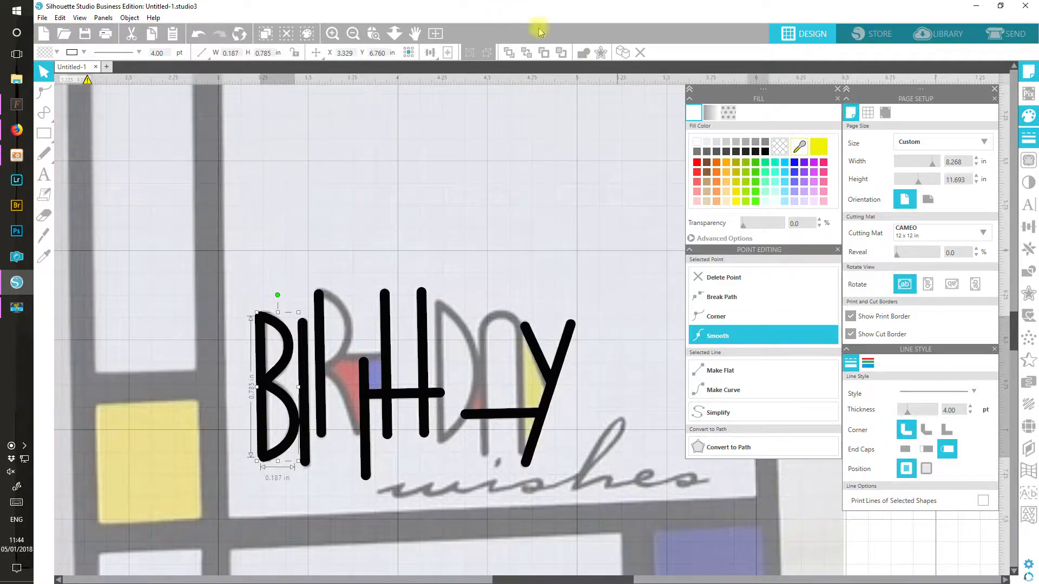
Step: Place a duplicate of the B's bowl curve over the R, with its upper end at the top of the R's stem
left_click(621, 52)
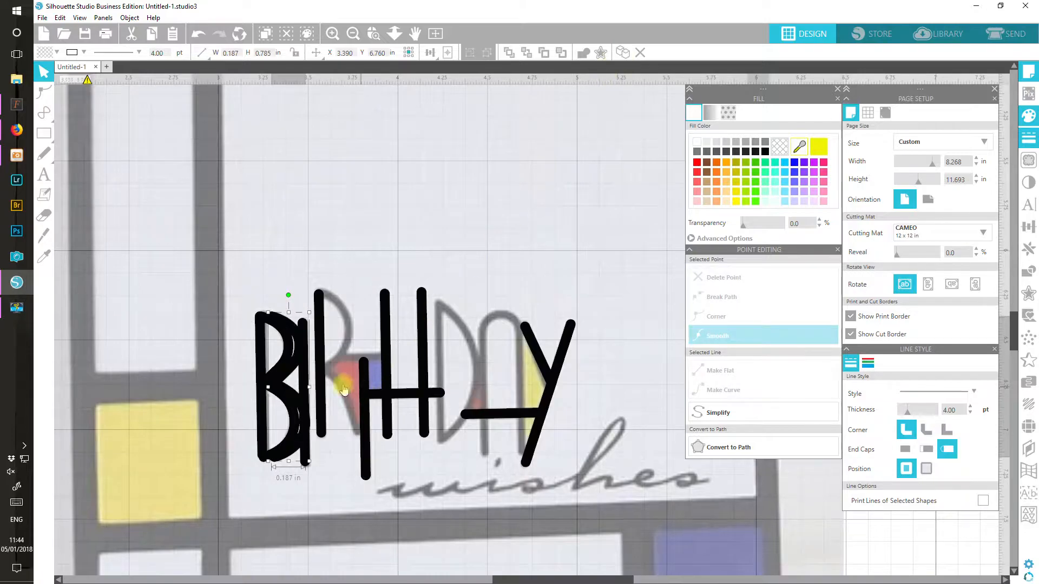
left_click_drag(282, 398, 337, 373)
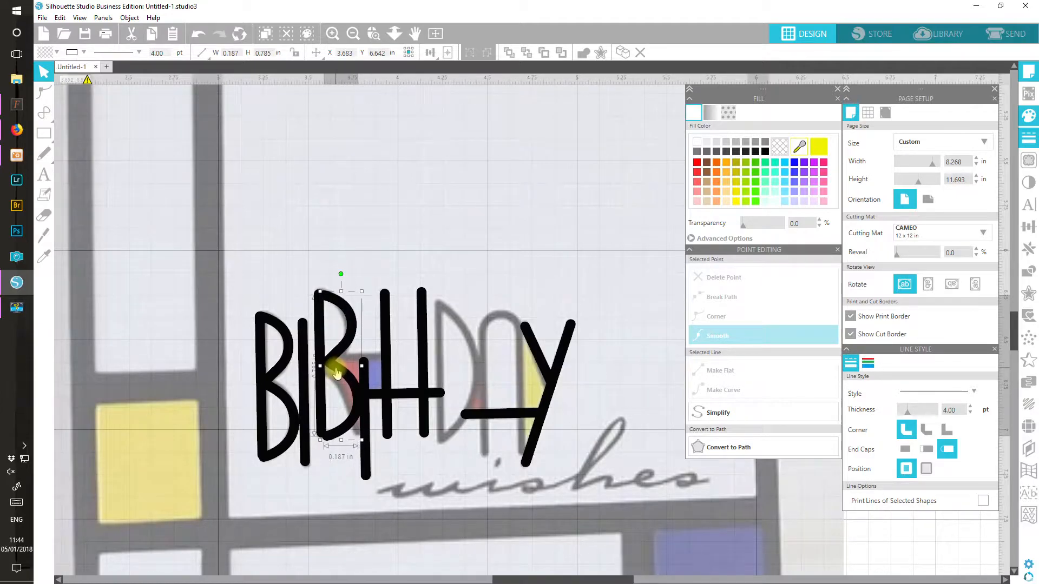
Step: Fit the duplicate's upper bowl to the R's bowl and delete the outer point of its lower bowl
double_click(337, 373)
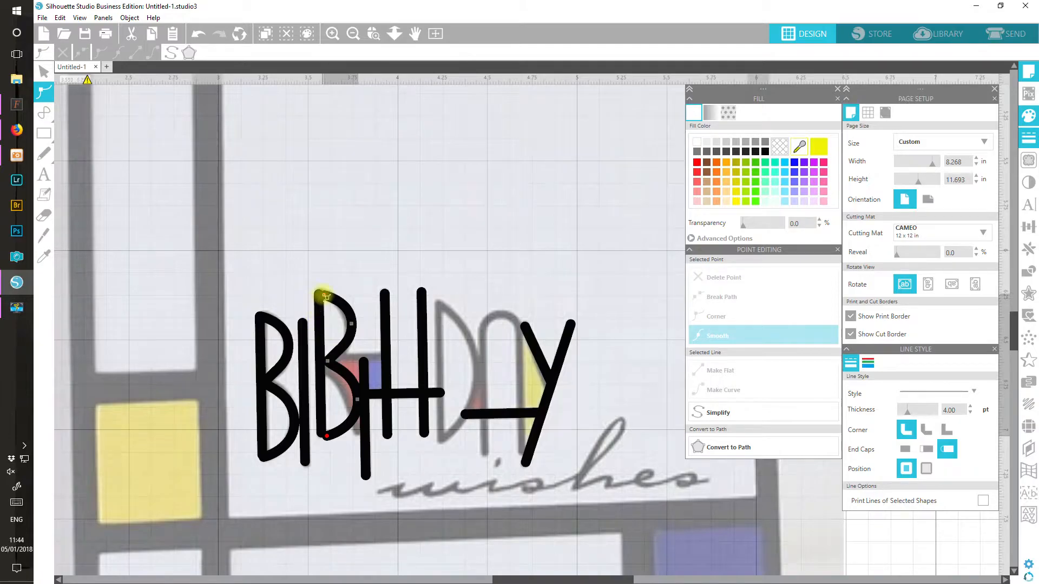
left_click(326, 297)
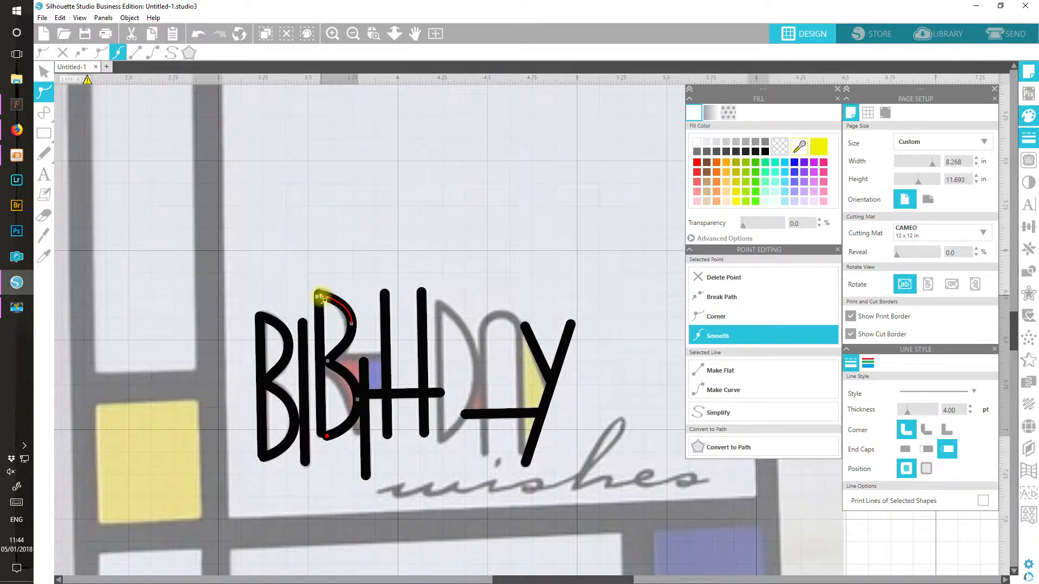
left_click(352, 326)
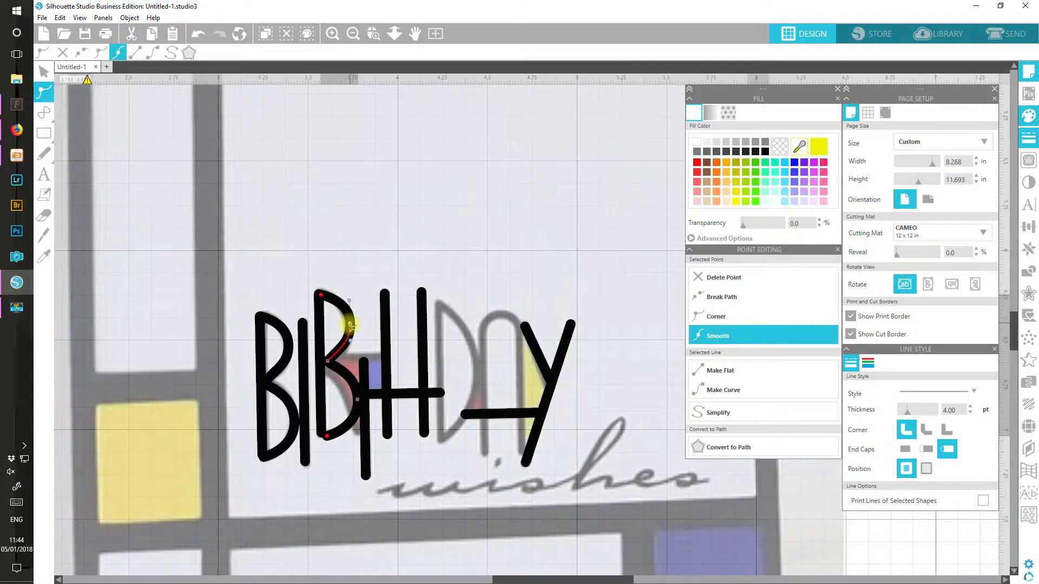
left_click(347, 405)
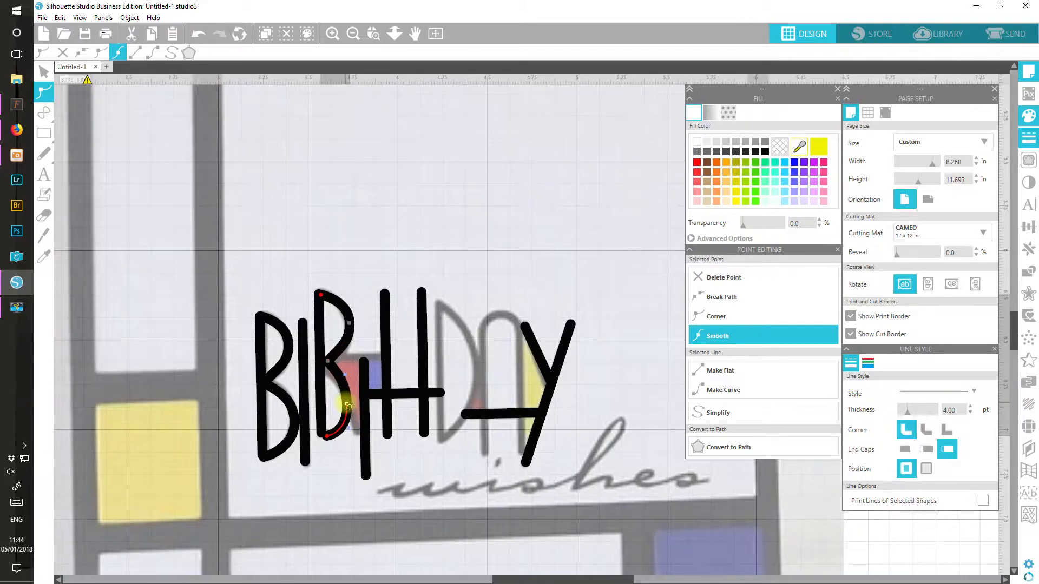
left_click(721, 277)
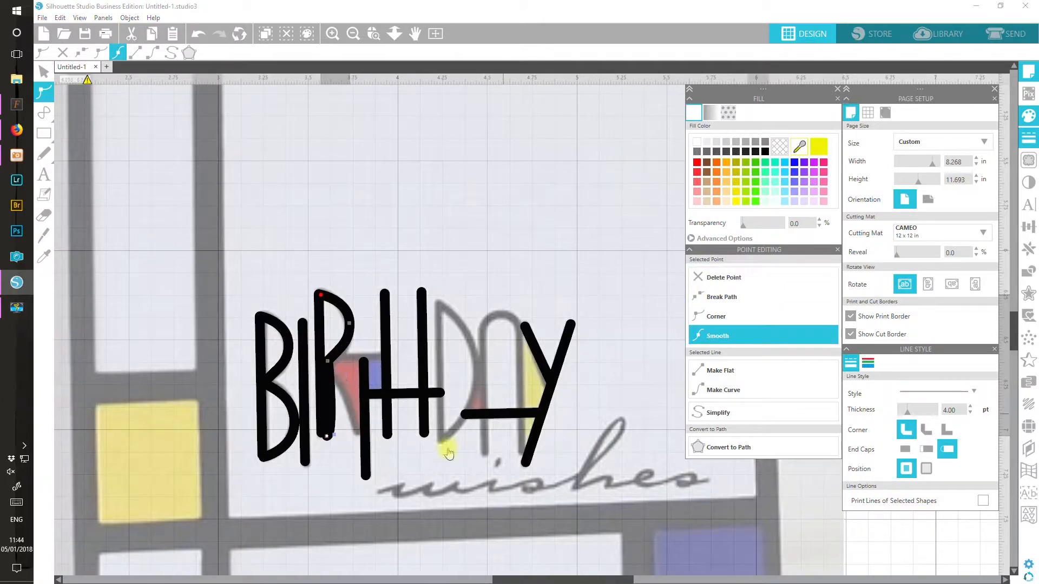
Step: Move the curve's lower end point to the foot of the R's leg and bend the leg to follow the photo
mouse_move(325, 437)
left_mouse_down()
mouse_move(334, 446)
mouse_move(341, 430)
mouse_move(363, 438)
mouse_move(358, 429)
left_mouse_up()
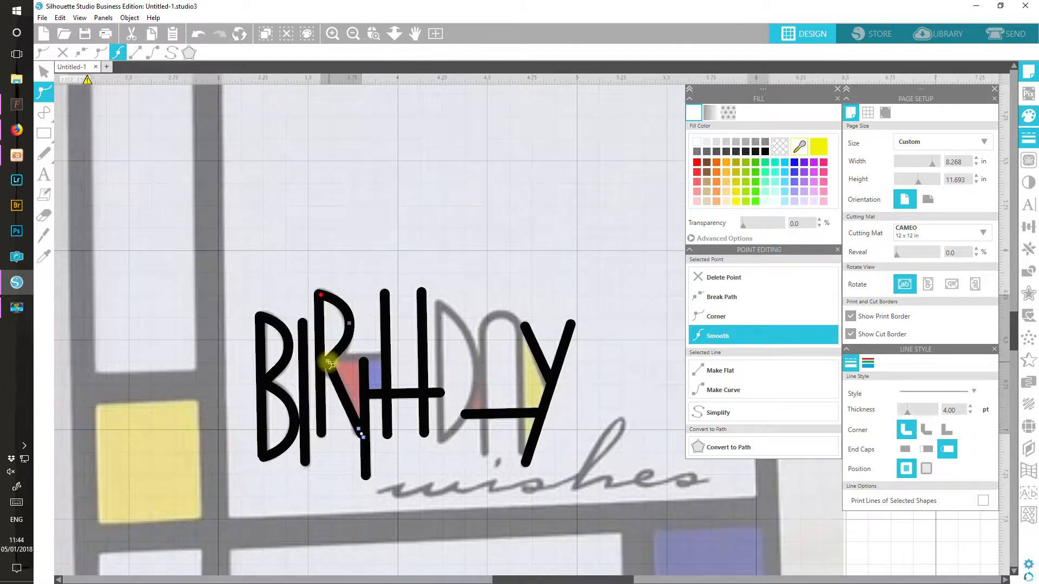
left_click(329, 364)
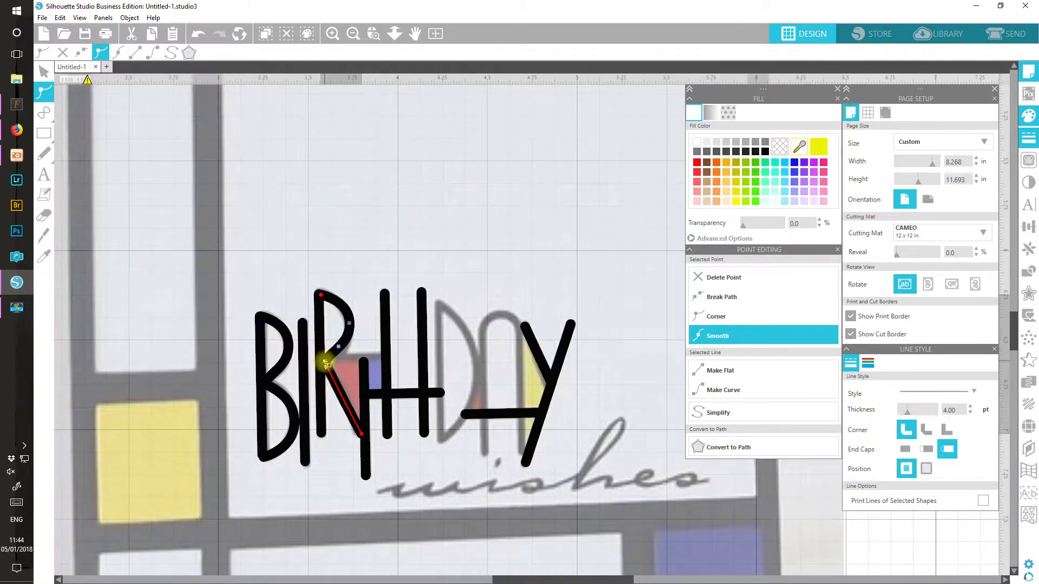
left_click_drag(327, 365, 350, 386)
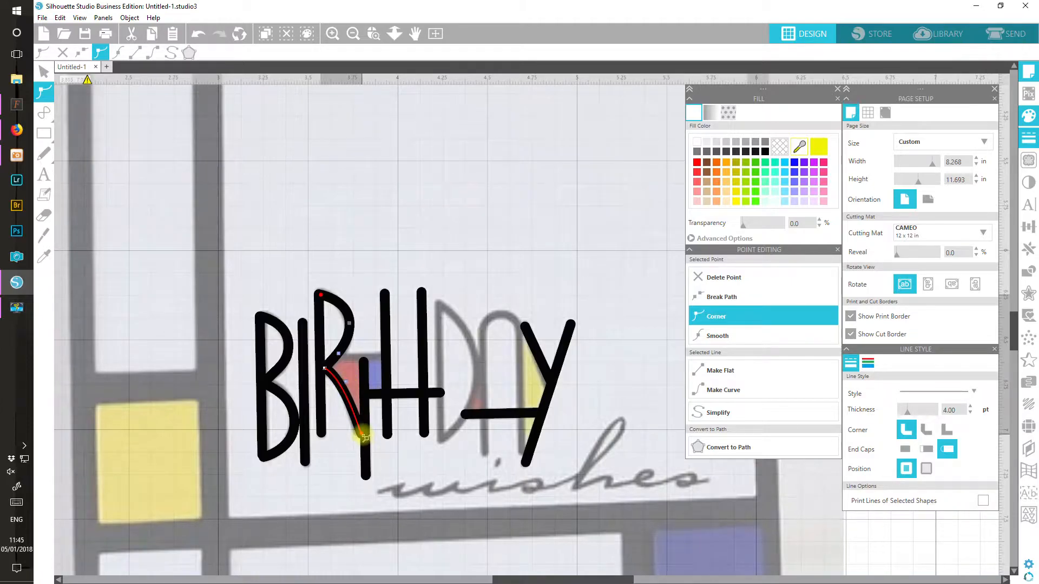
left_click(365, 436)
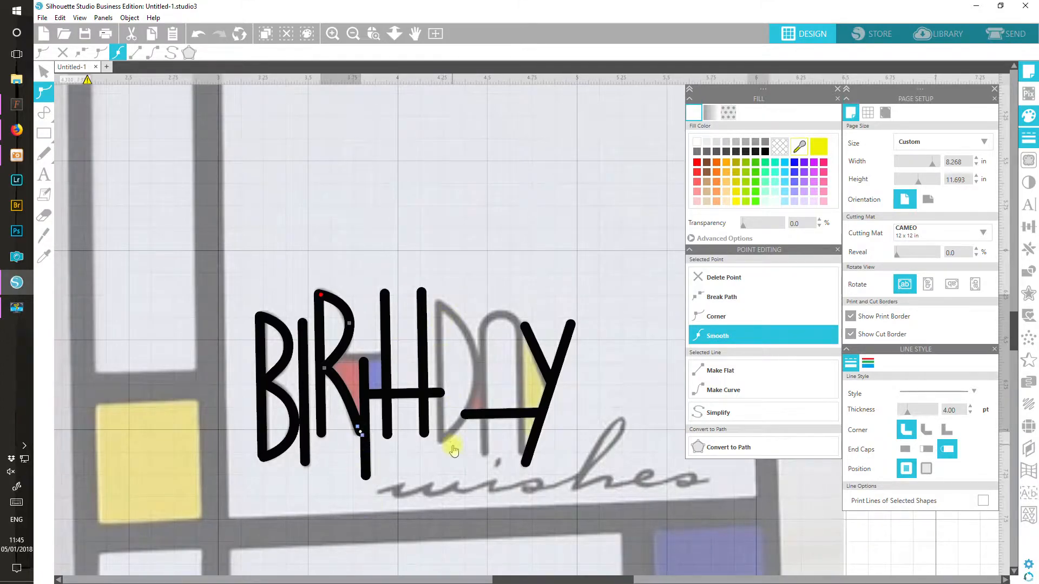
left_click(45, 74)
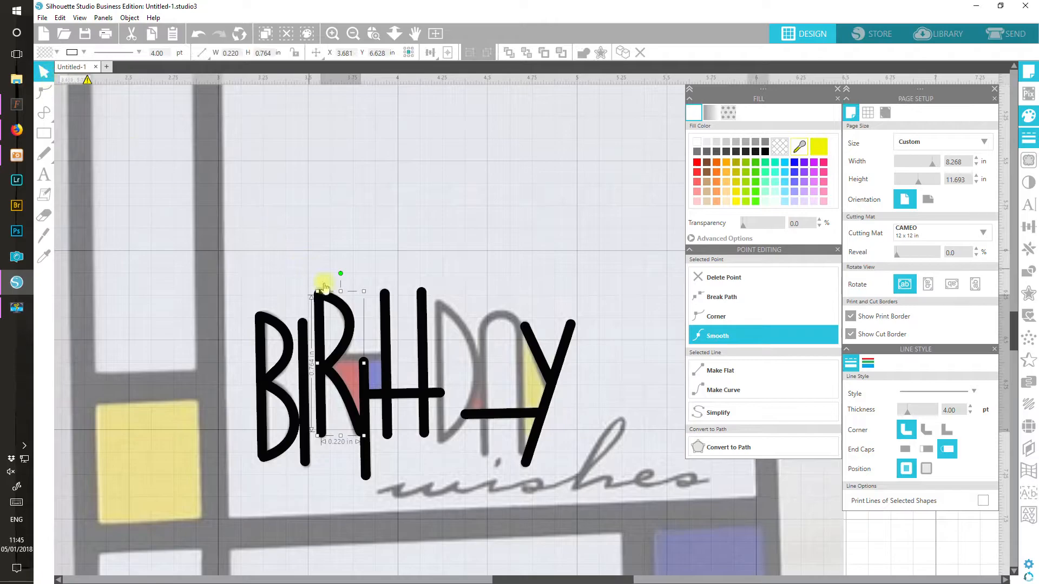
Step: Place a duplicate of the H's second vertical line over the D's stem
left_click(423, 341)
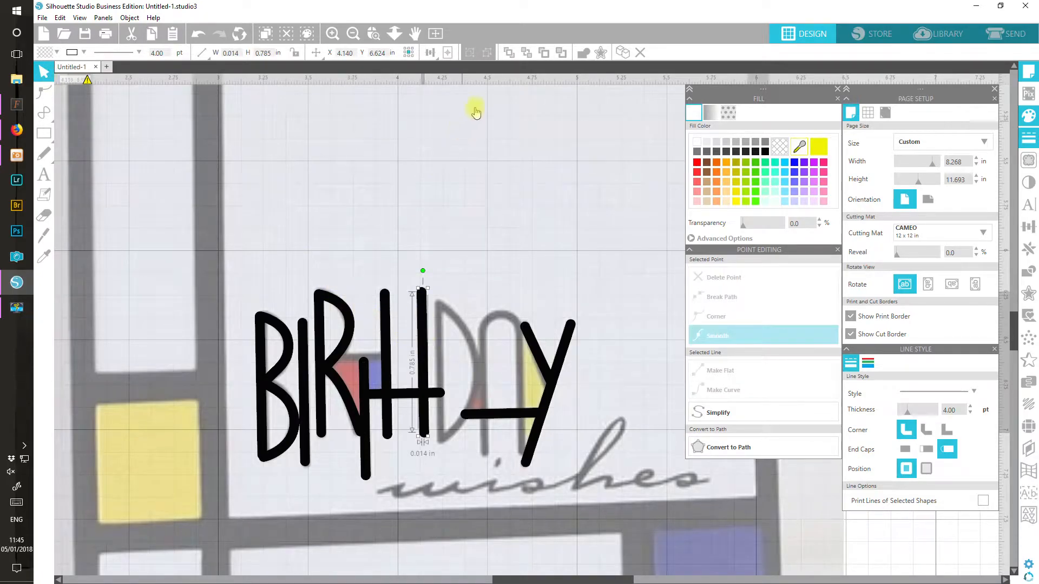
left_click(563, 52)
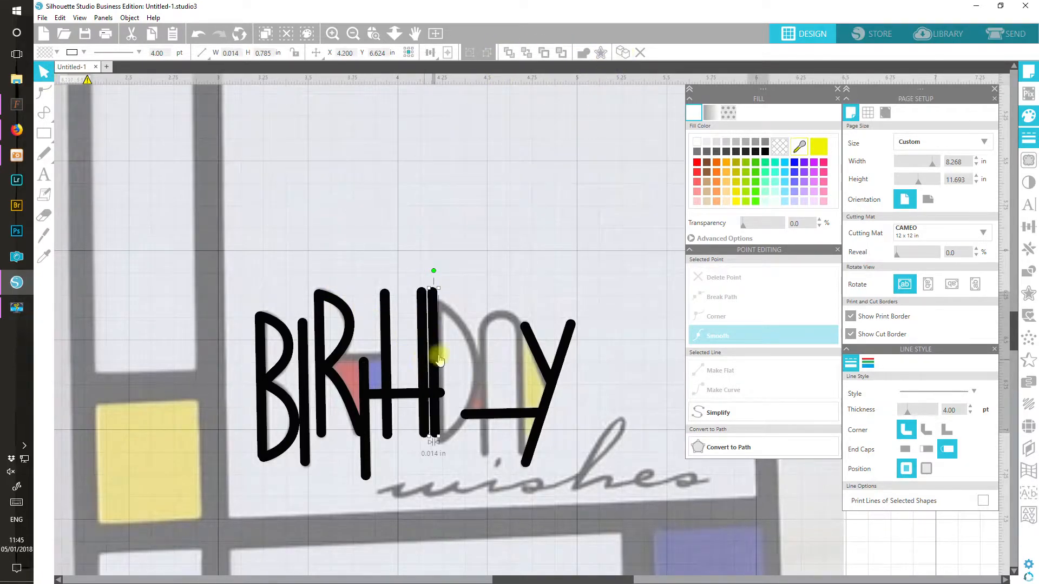
left_click_drag(437, 349, 442, 355)
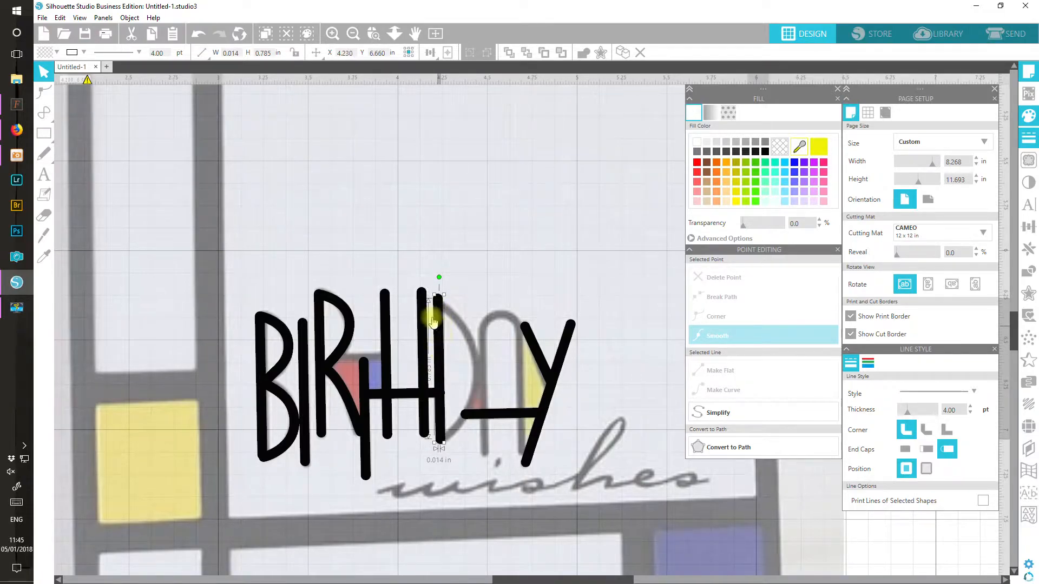
Step: Shorten the D's stem slightly from its upper end and draw the D's bowl as a three-point curve from the stem's top to its foot
left_click_drag(443, 295, 443, 299)
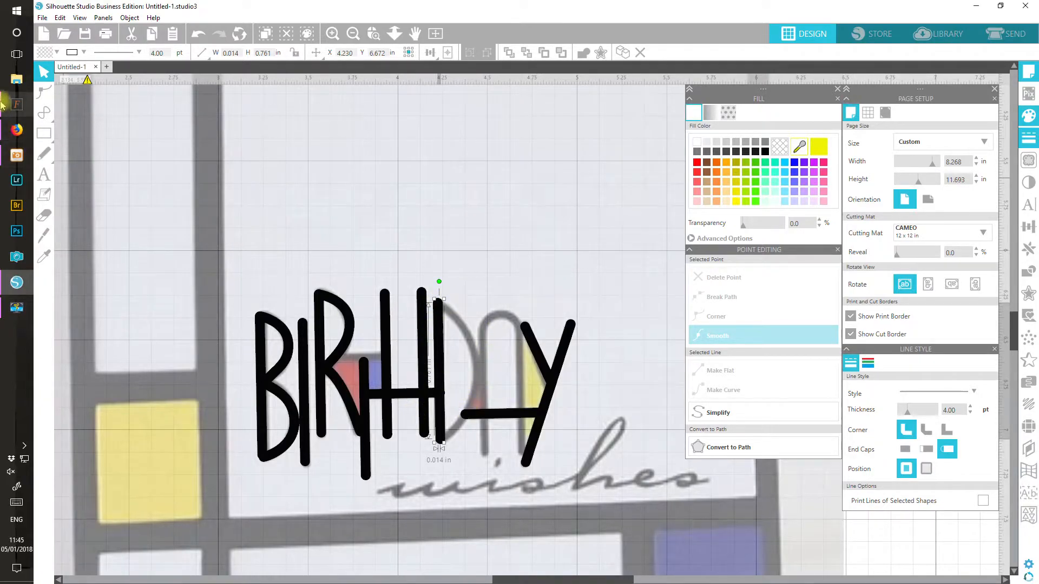
mouse_move(47, 111)
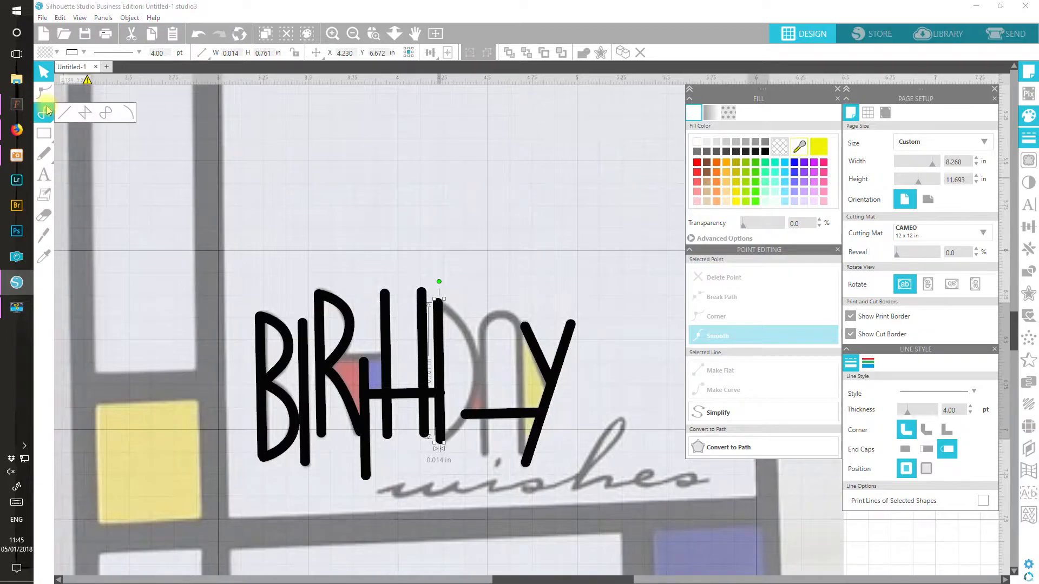
left_click(106, 112)
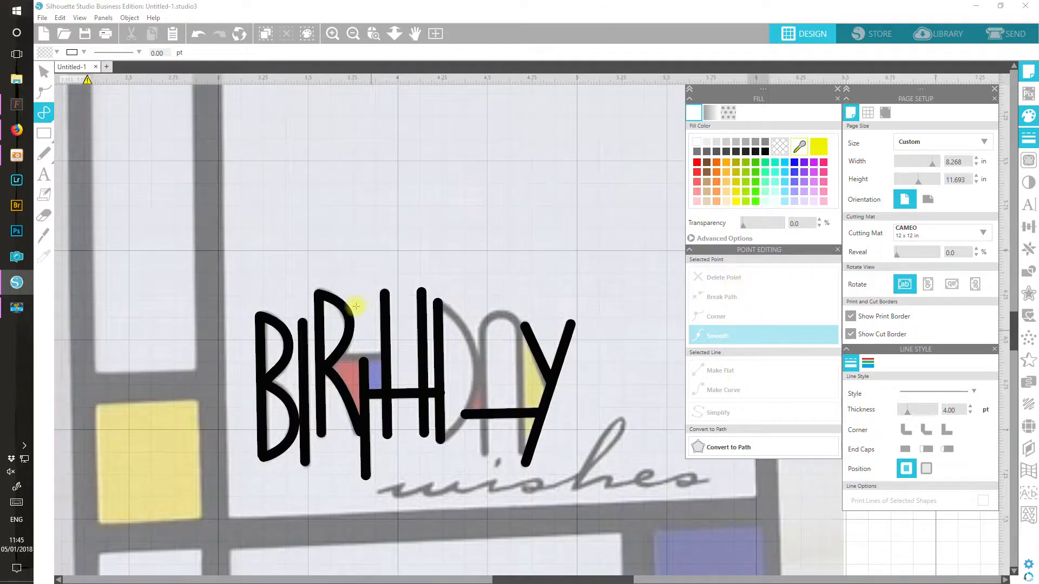
left_click(438, 306)
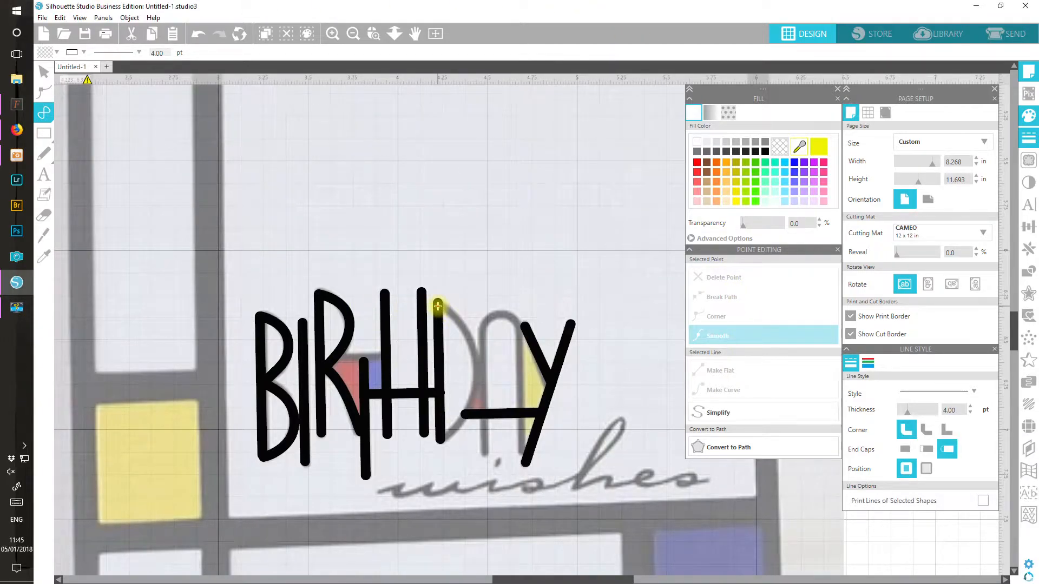
left_click_drag(479, 369, 443, 439)
double_click(442, 439)
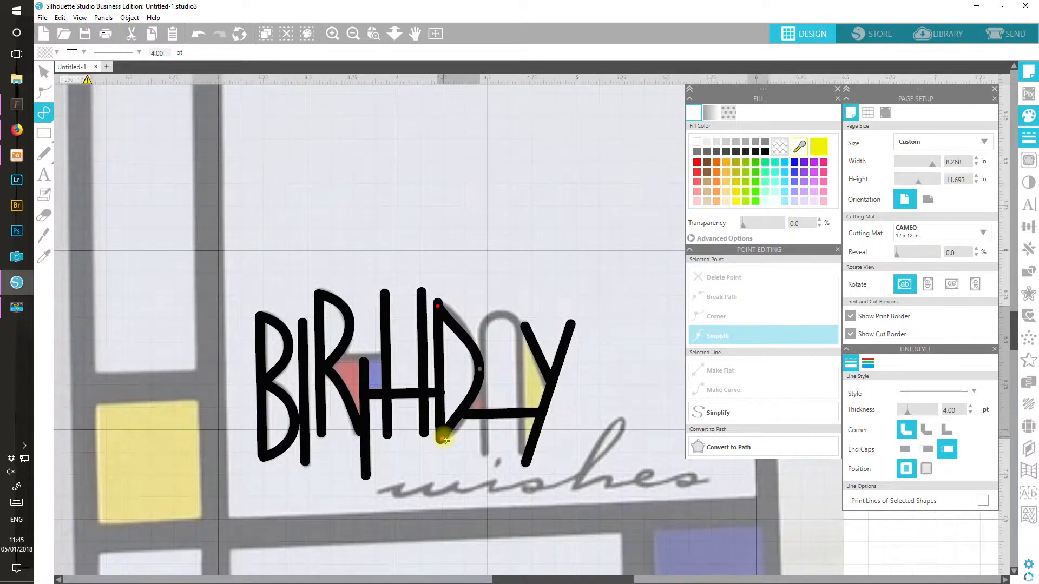
key("Escape")
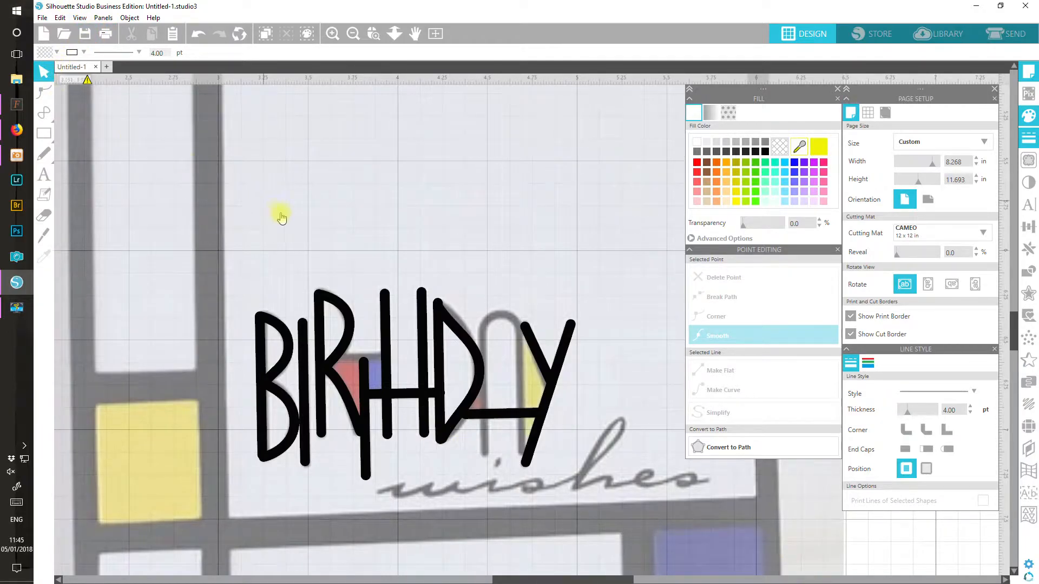
Step: Open the D's bowl curve for point editing and make its outer middle point smooth
left_click(464, 338)
left_click(465, 339)
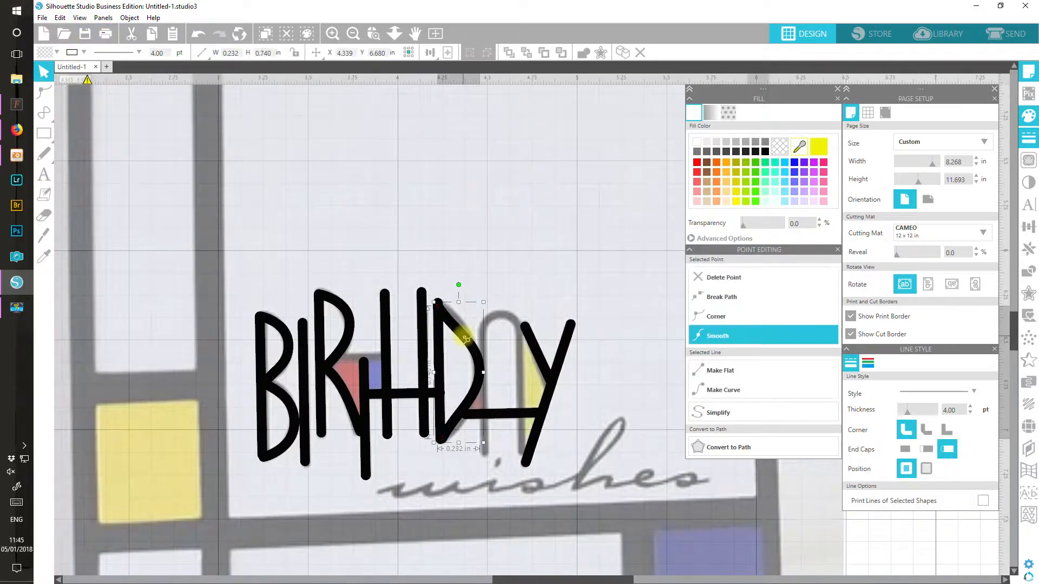
double_click(483, 373)
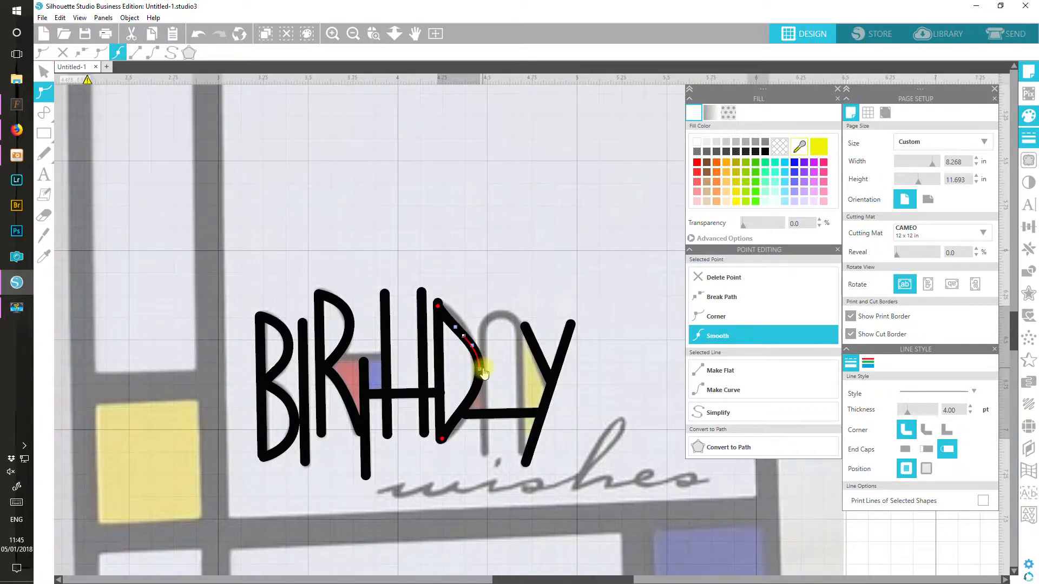
left_click(716, 316)
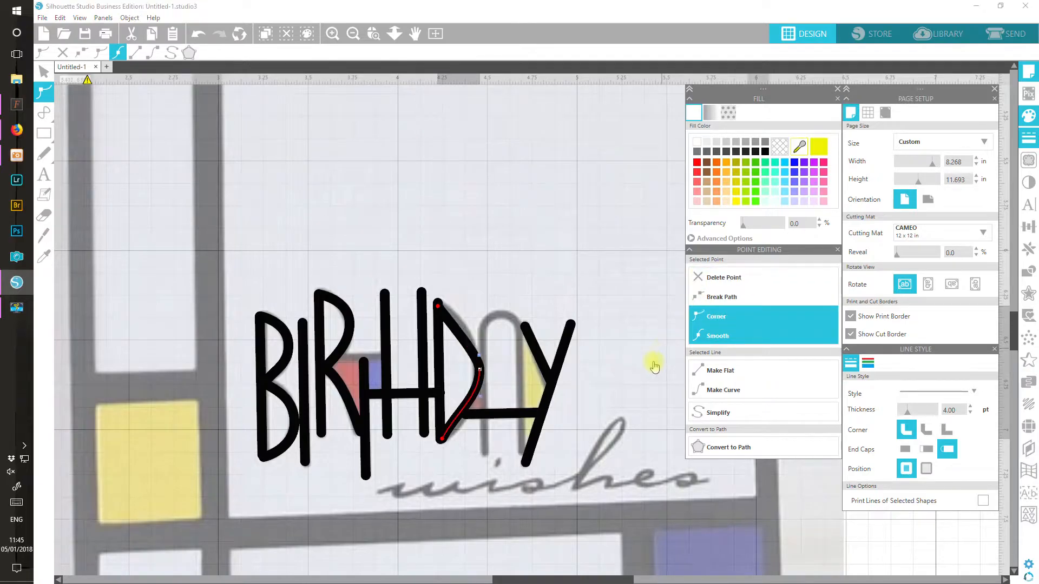
left_click(479, 369)
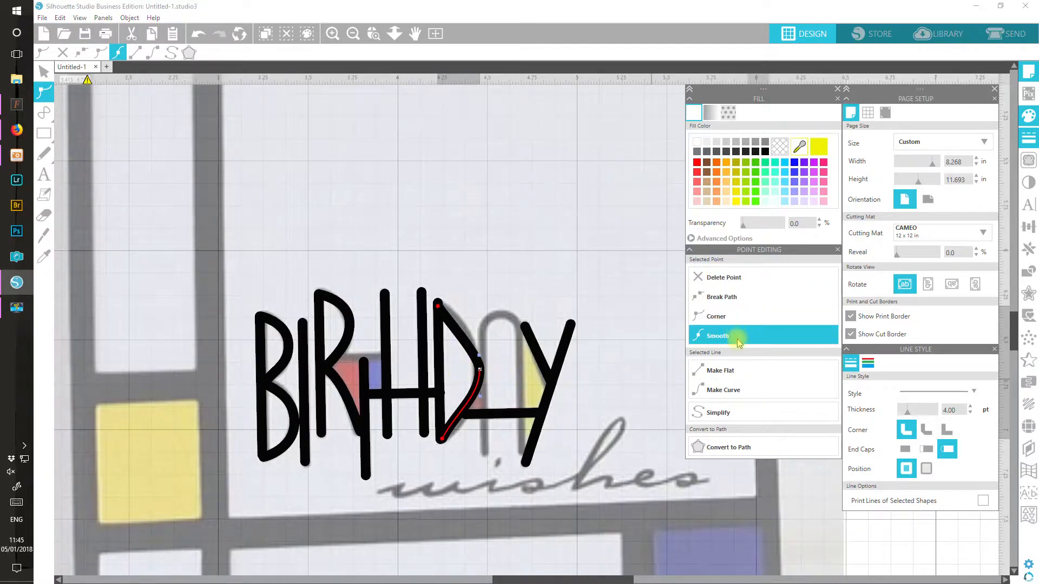
Step: Round the D's bowl near both ends and move its outer point slightly inward to follow the photo
left_click(442, 312)
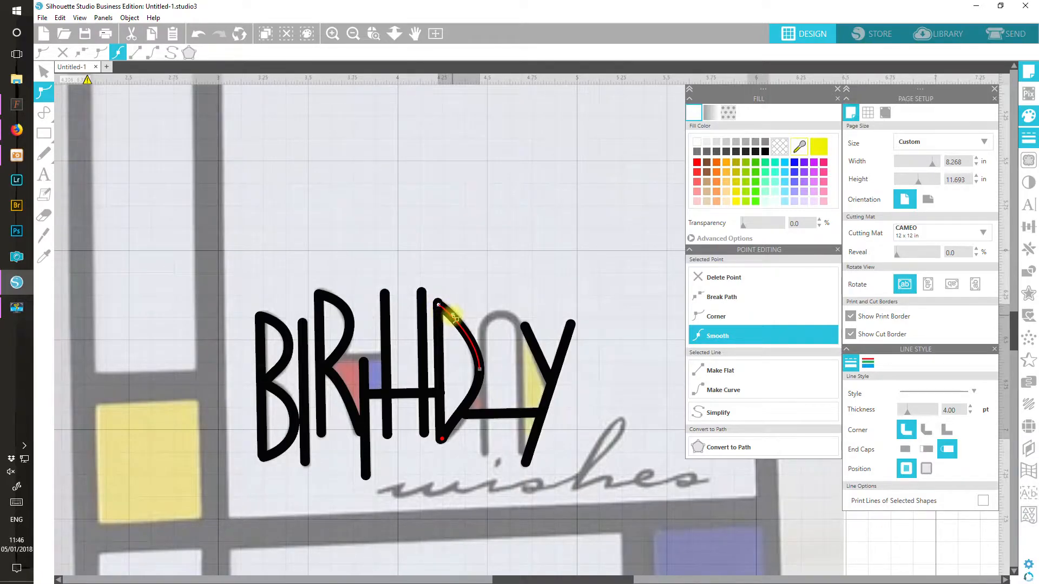
mouse_move(442, 441)
left_mouse_down()
mouse_move(459, 420)
mouse_move(449, 427)
mouse_move(457, 437)
left_mouse_up()
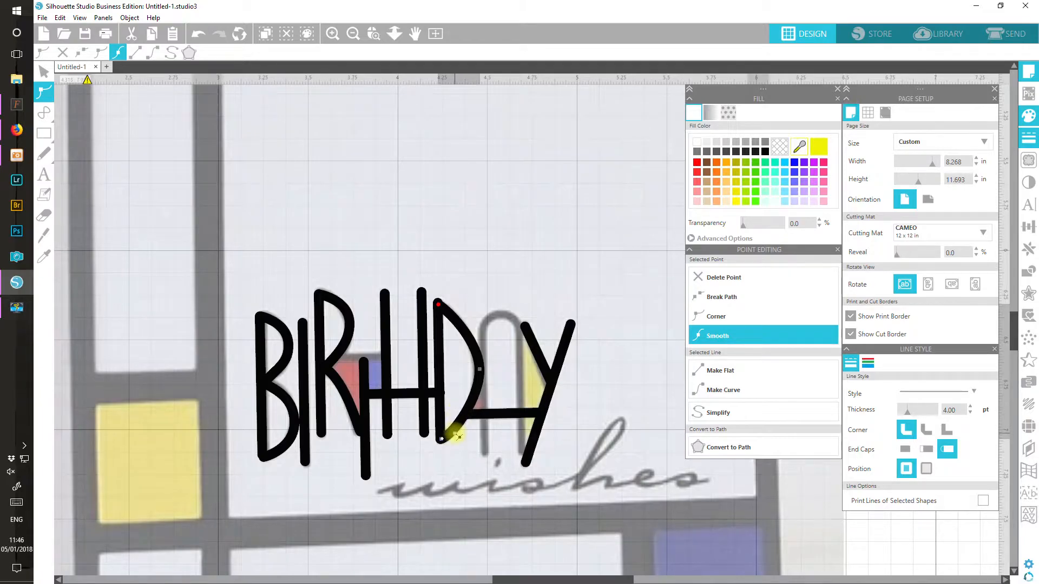
left_click_drag(480, 369, 476, 373)
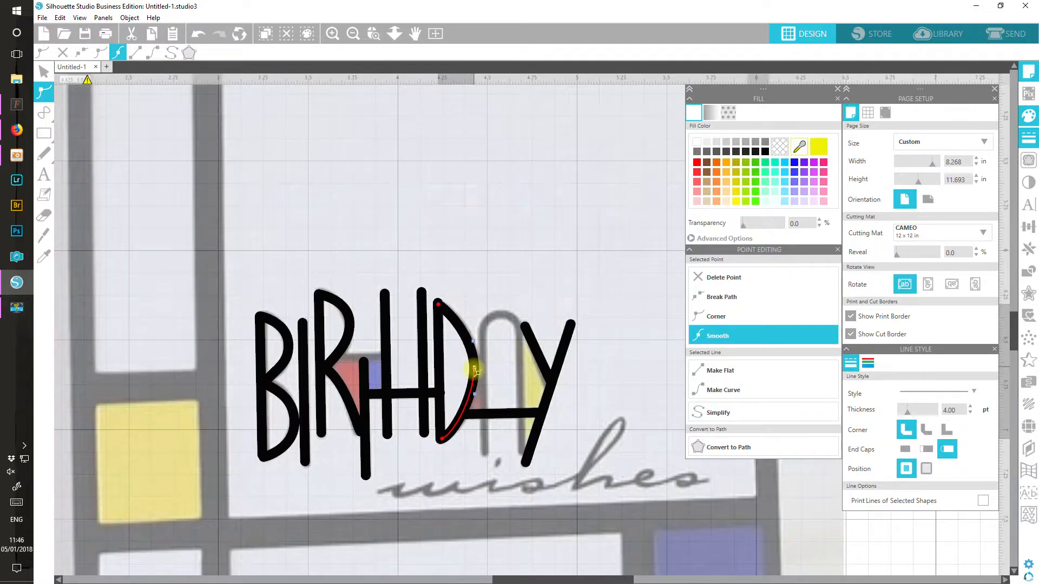
left_click_drag(476, 371, 477, 372)
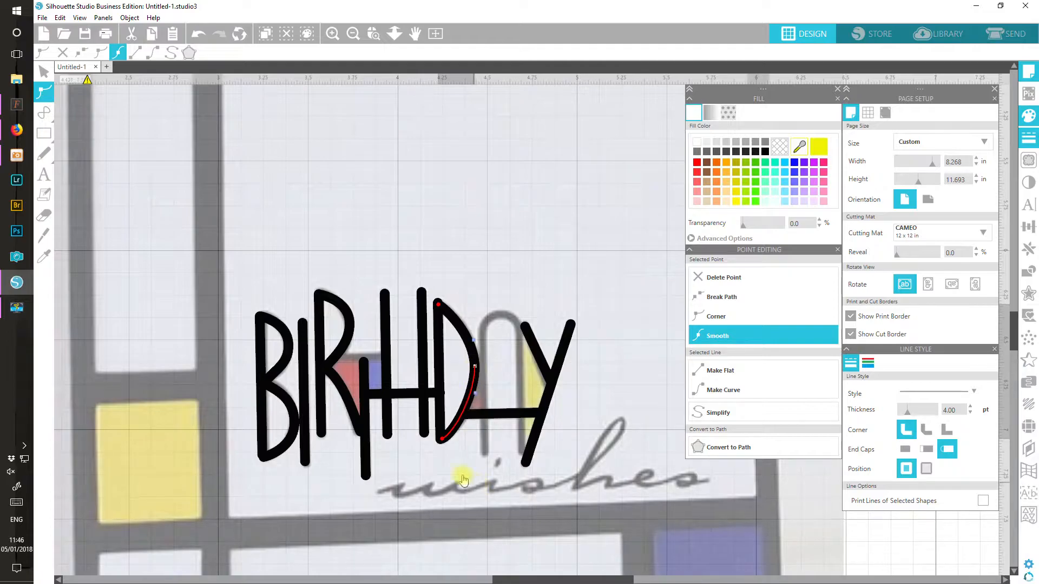
left_click(44, 73)
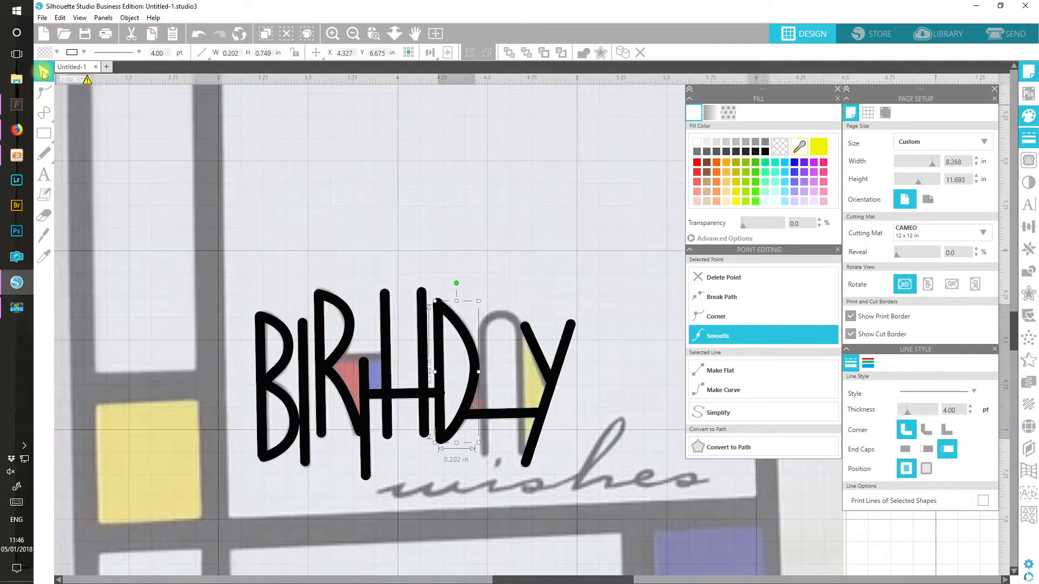
Step: Draw the A's arch as one five-point curve from the foot of its left leg over the top to its right foot
mouse_move(44, 112)
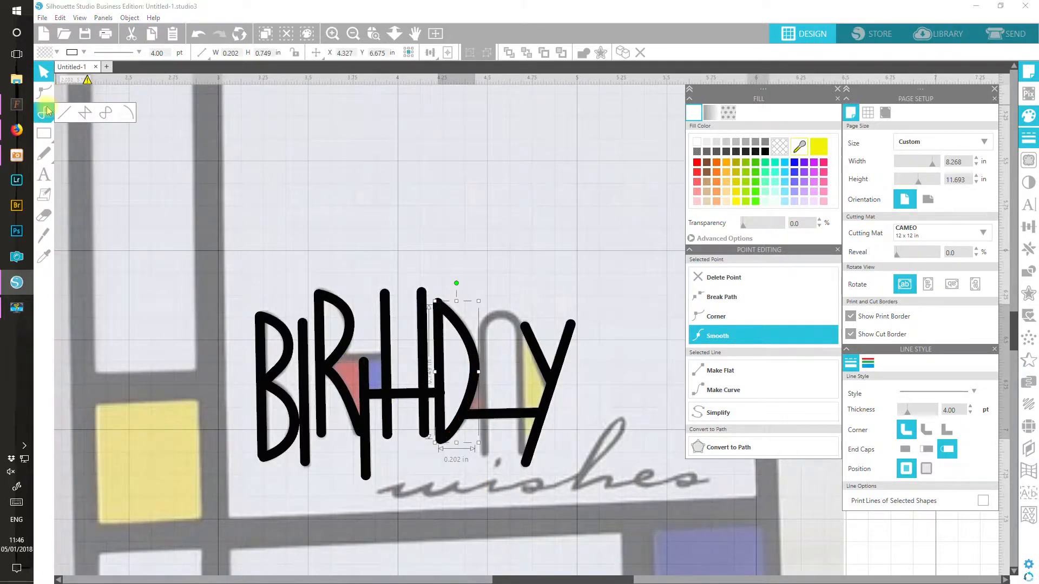
left_click(106, 115)
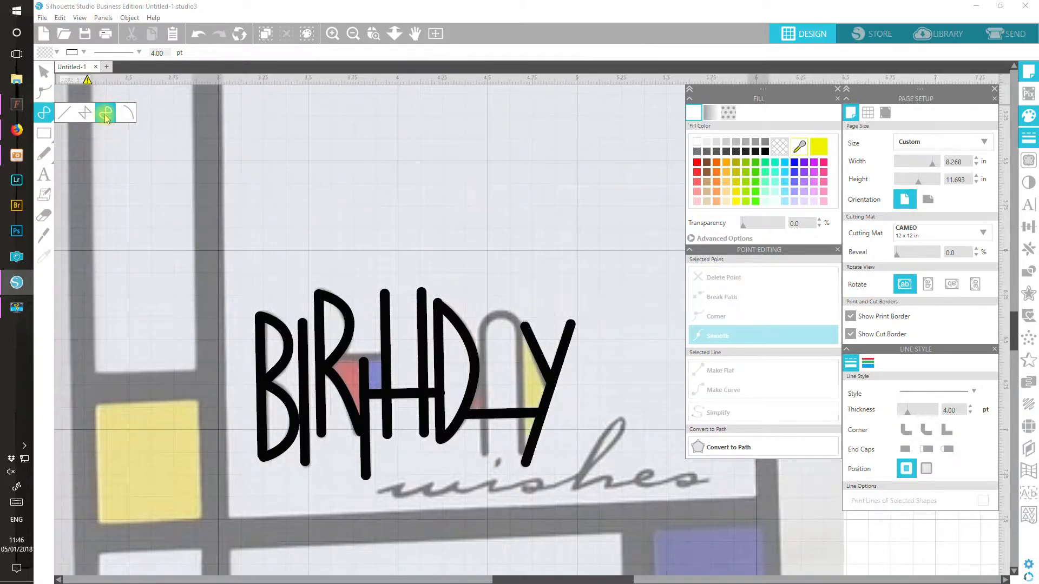
left_click(484, 454)
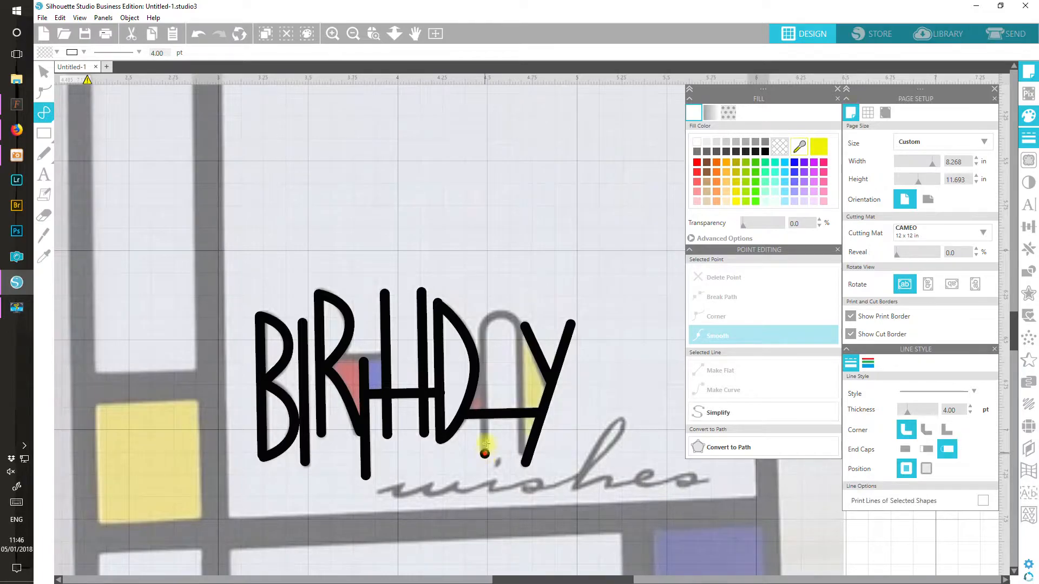
left_click(482, 331)
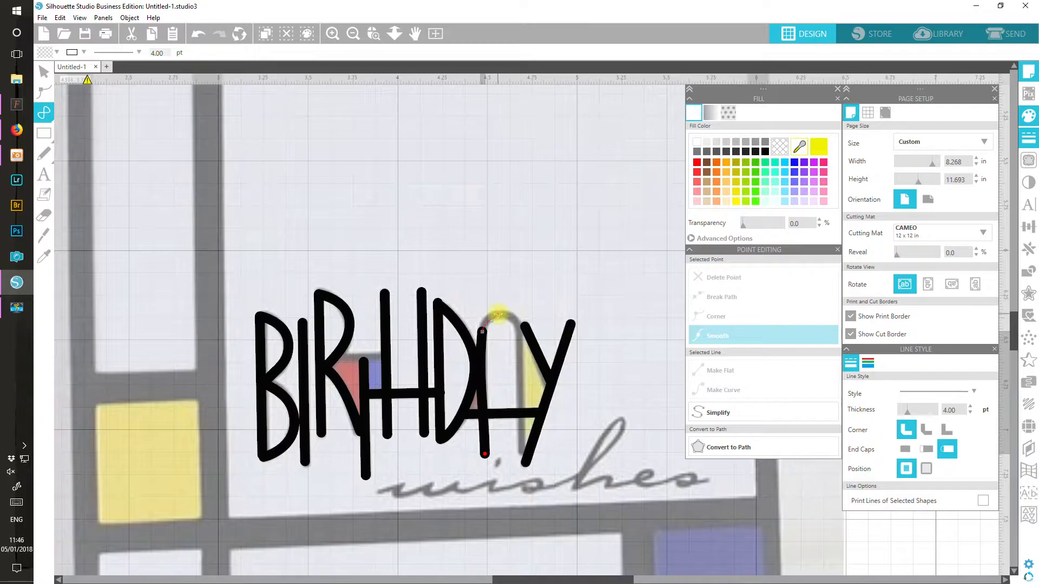
left_click(498, 314)
left_click(520, 333)
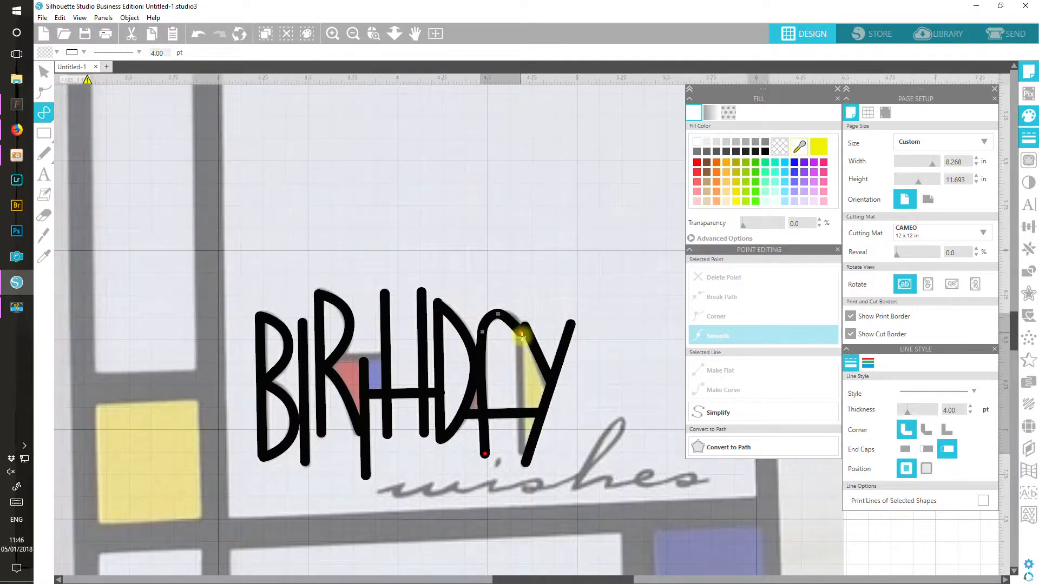
left_click(523, 454)
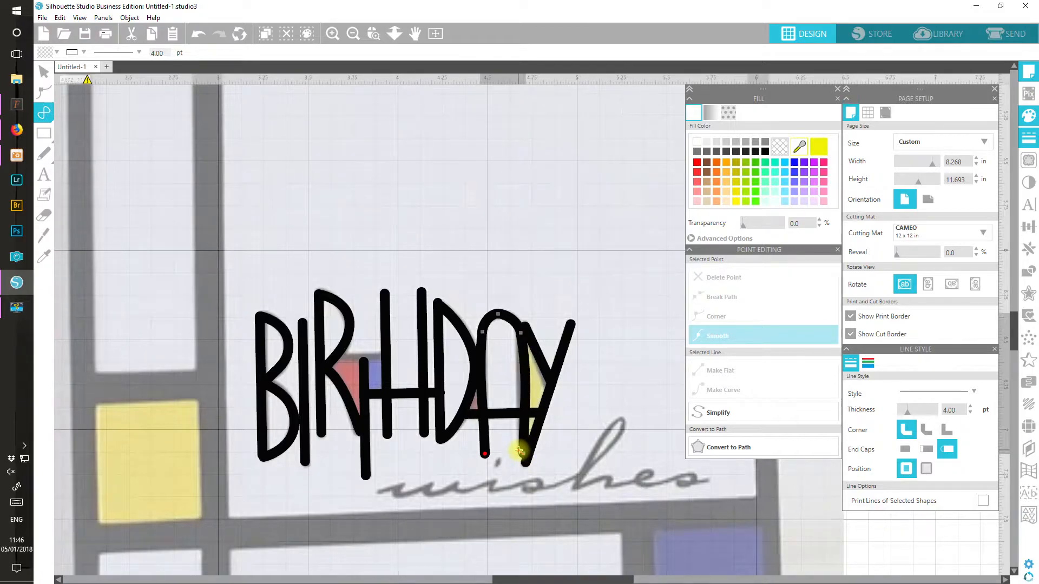
key("Escape")
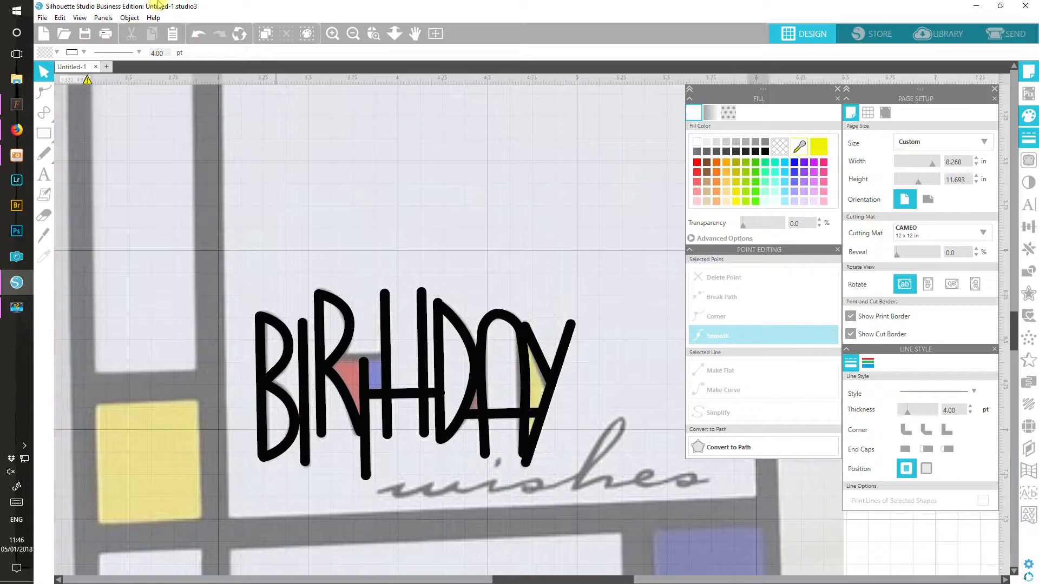
Step: Open the A's arch for point editing and flatten the segment that forms its right leg
left_click(47, 114)
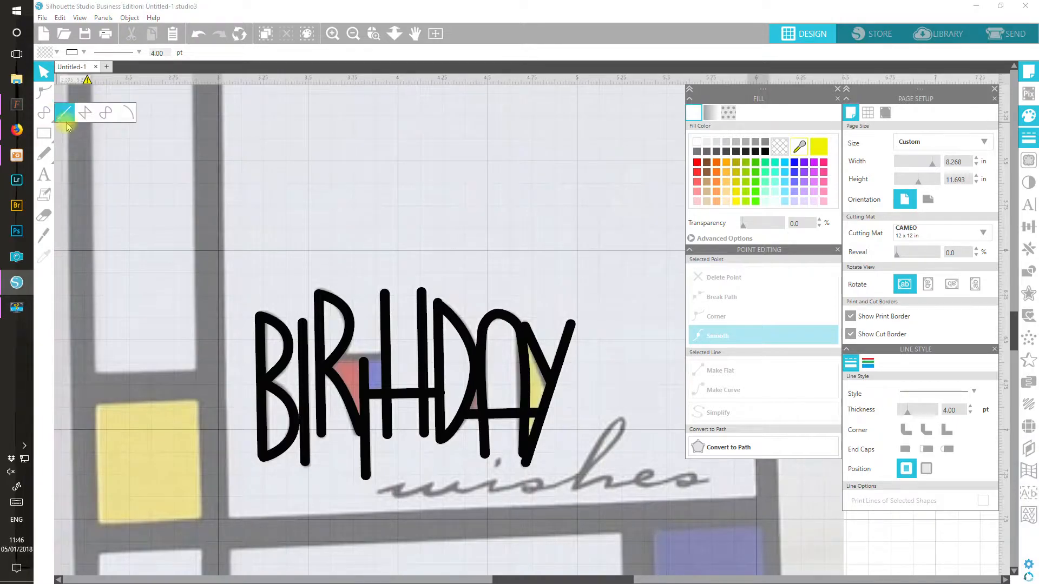
left_click(485, 341)
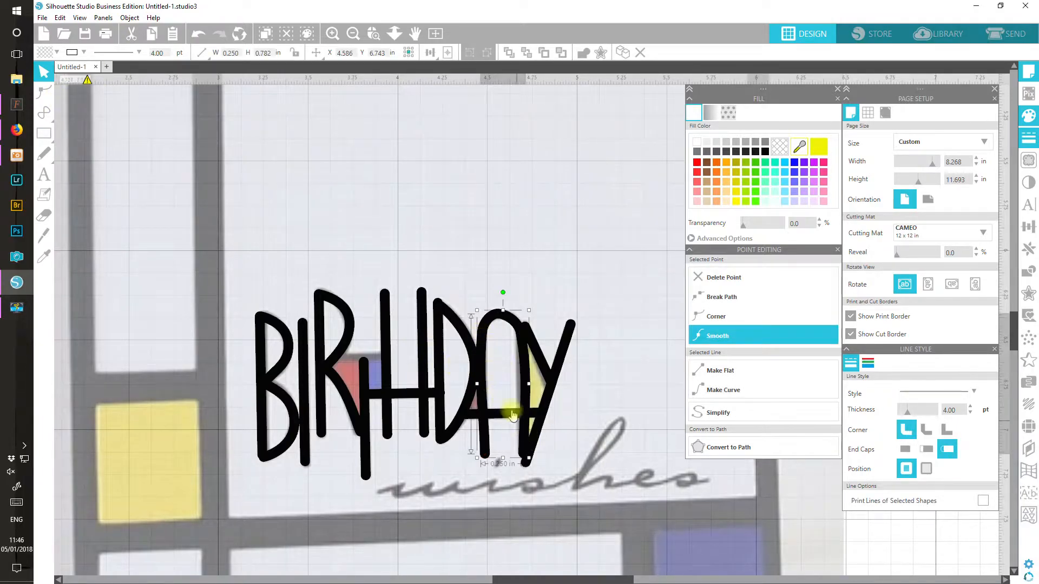
double_click(486, 357)
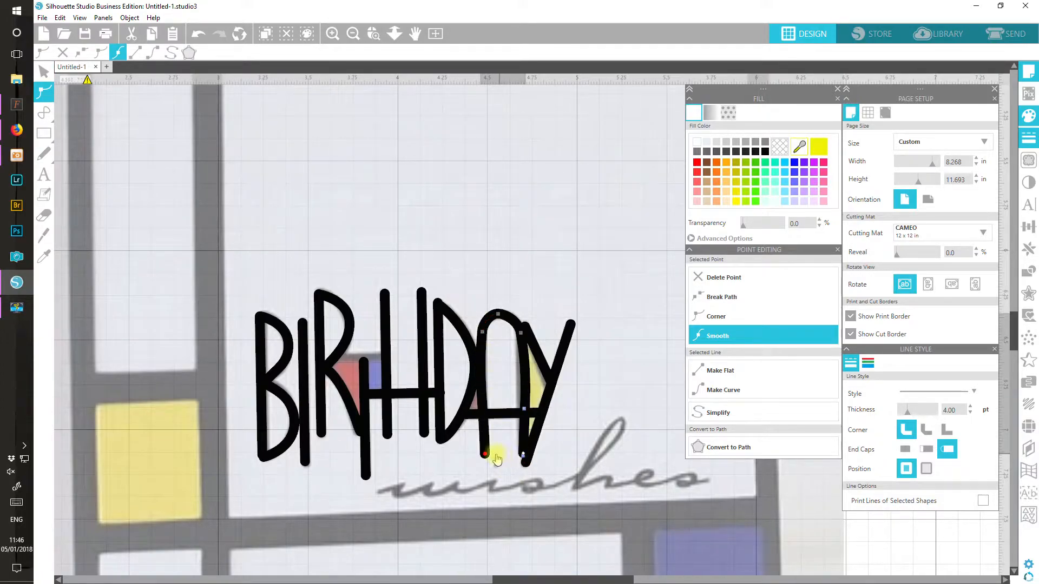
left_click(525, 336)
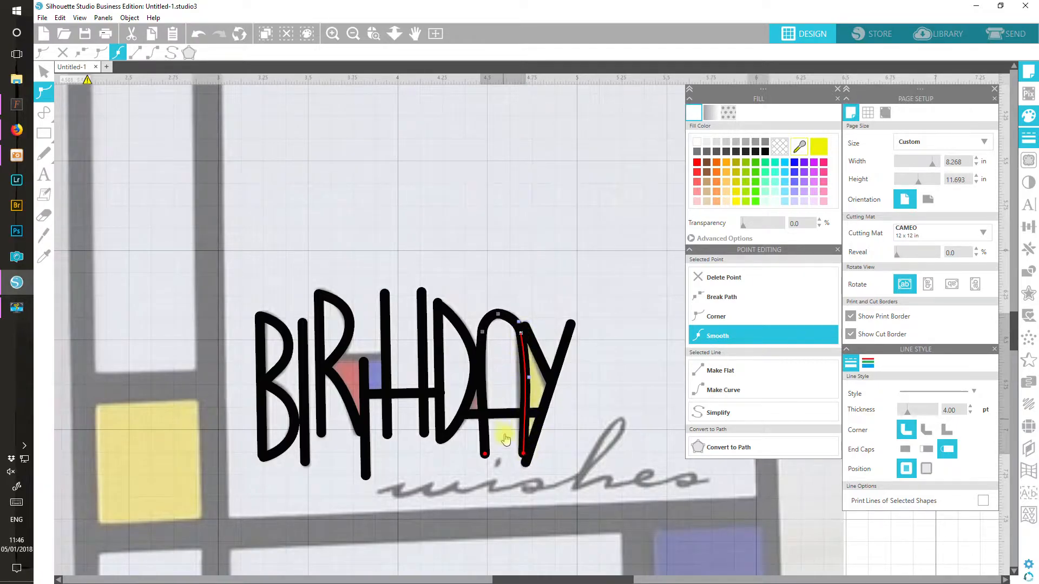
left_click(717, 373)
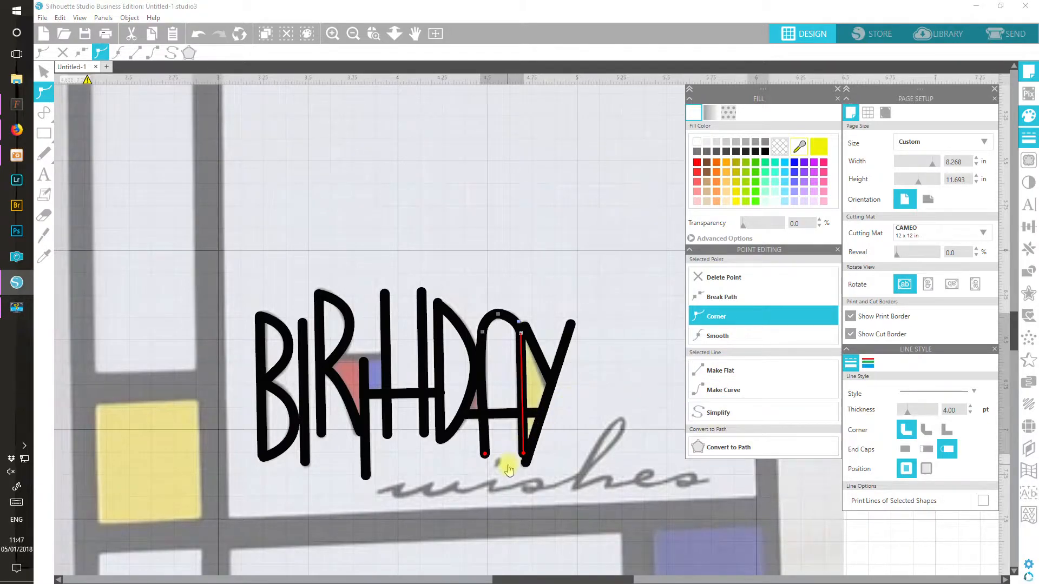
Step: Flatten the A's left leg and adjust the point at the top of the arch to match the photo
left_click(485, 455)
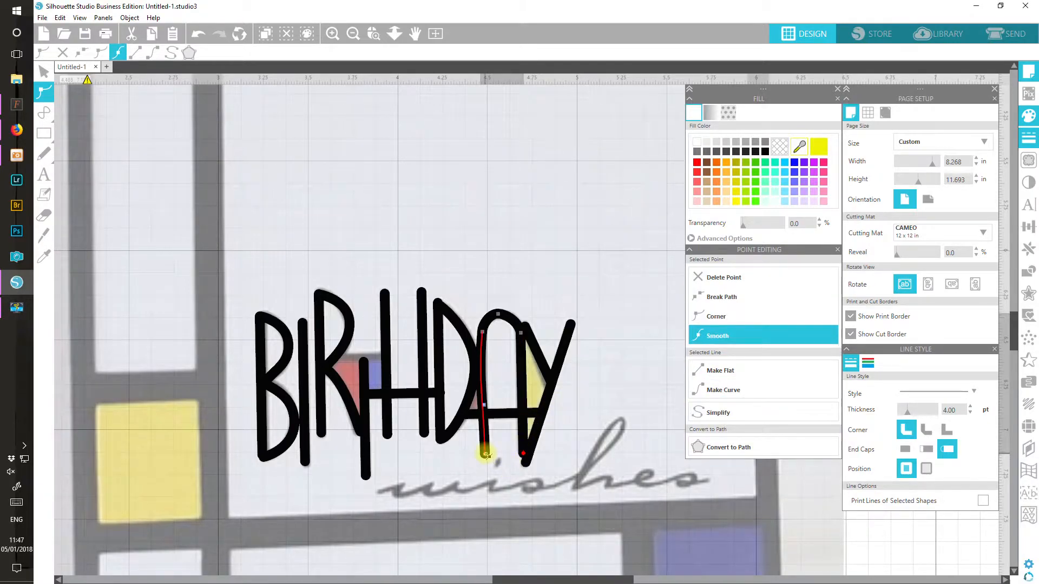
left_click(721, 371)
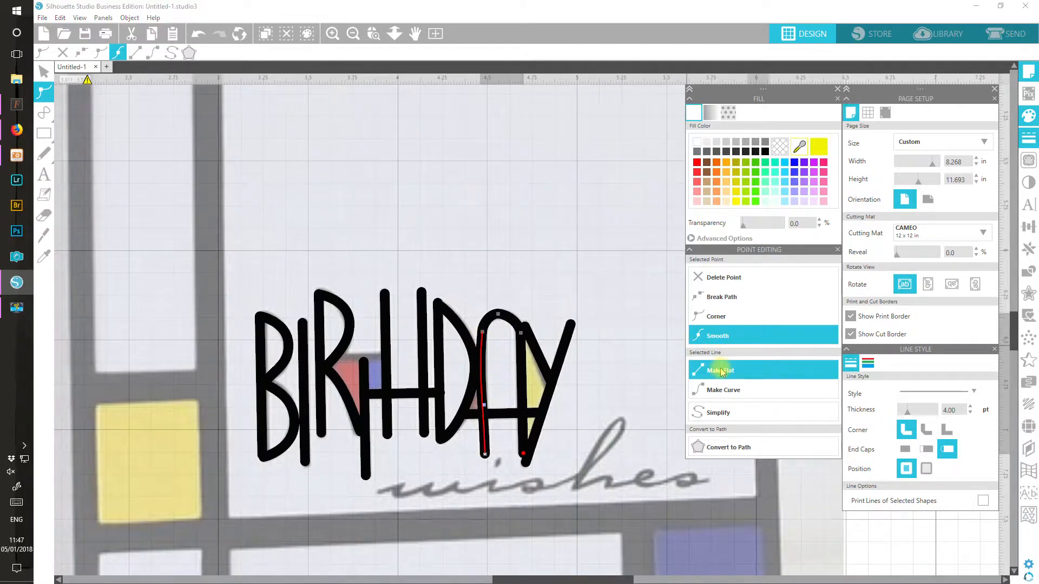
left_click(721, 371)
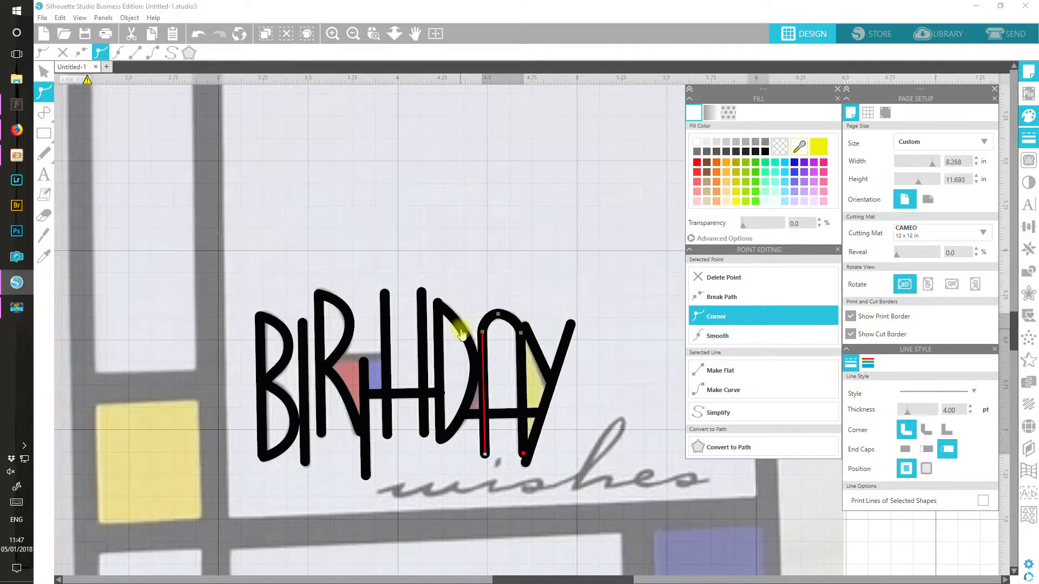
left_click(501, 317)
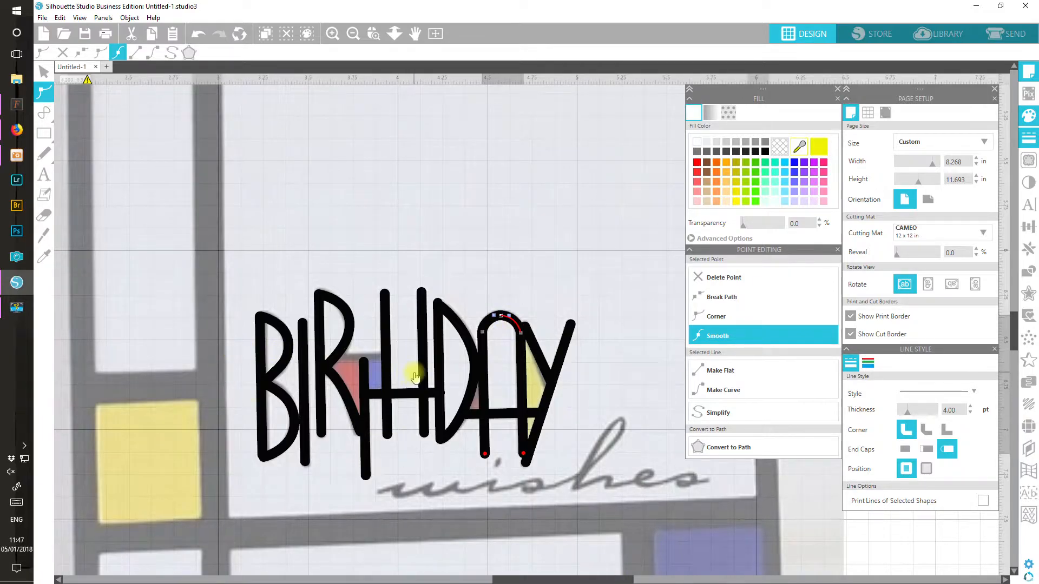
left_click(44, 71)
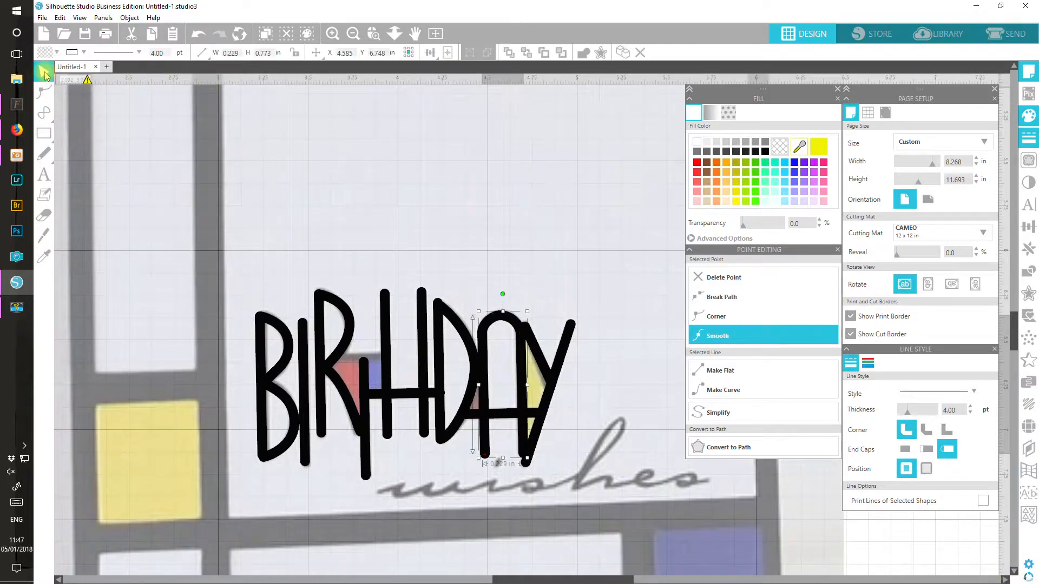
Step: Place a duplicate horizontal line about 0.24 in wide as the T's crossbar, between the R and the H's first vertical line
left_click(391, 388)
left_click(624, 53)
left_click_drag(392, 399, 388, 352)
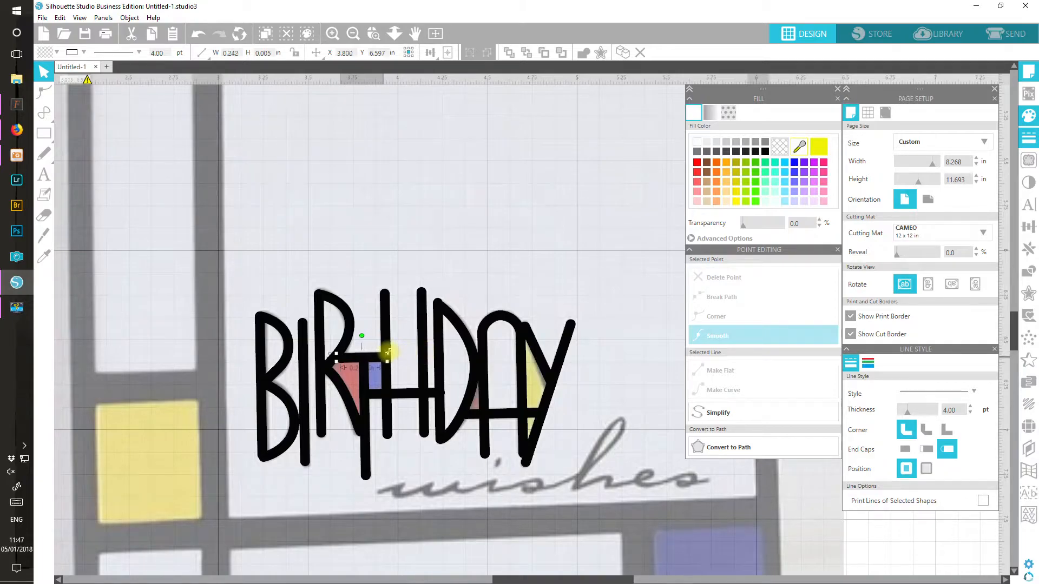
left_click(426, 394)
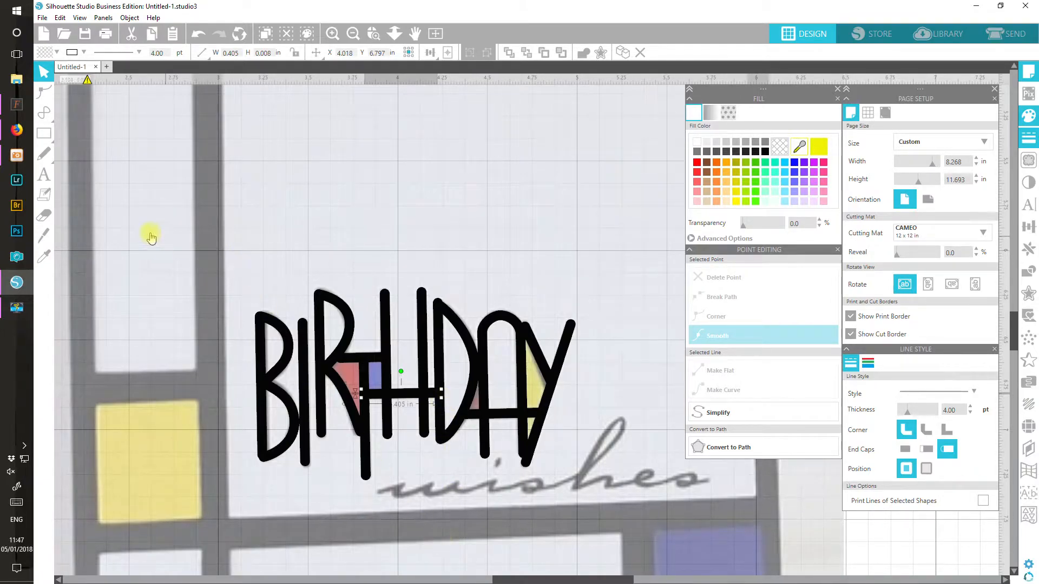
left_click(506, 422)
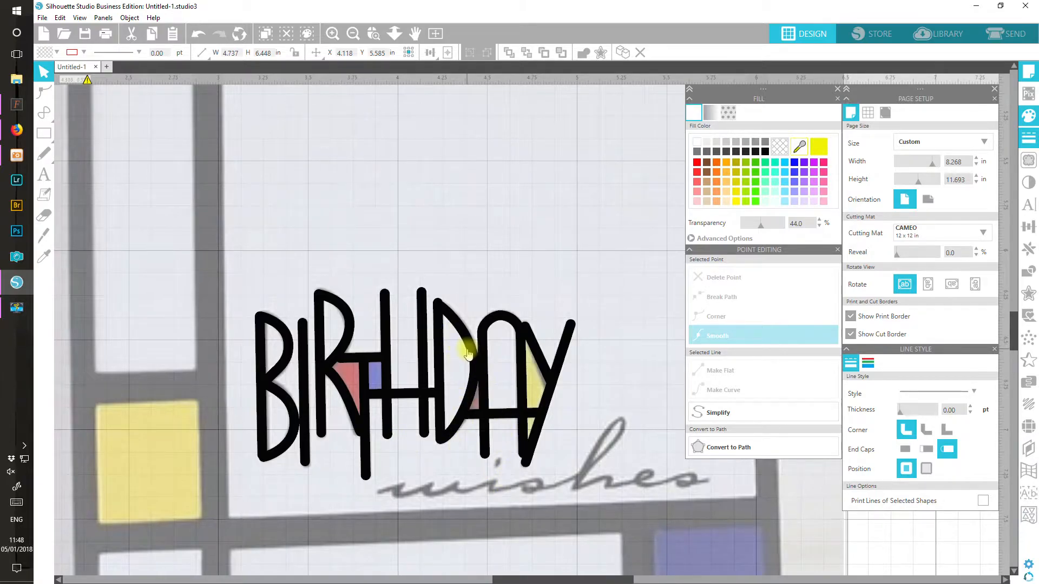
Step: Open the D's curved stroke for point editing and refine its top point to follow the photo
double_click(464, 333)
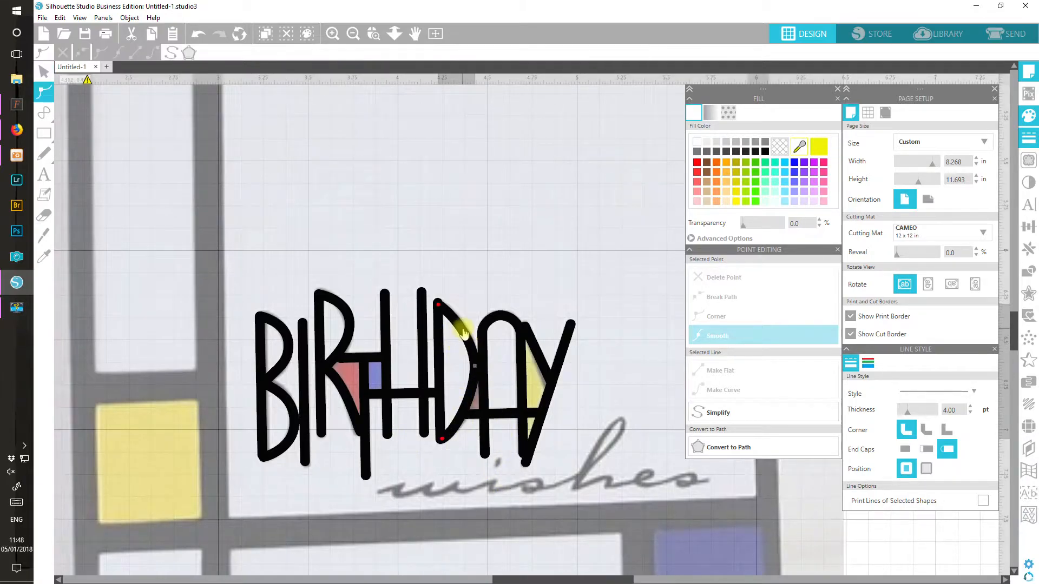
left_click(441, 308)
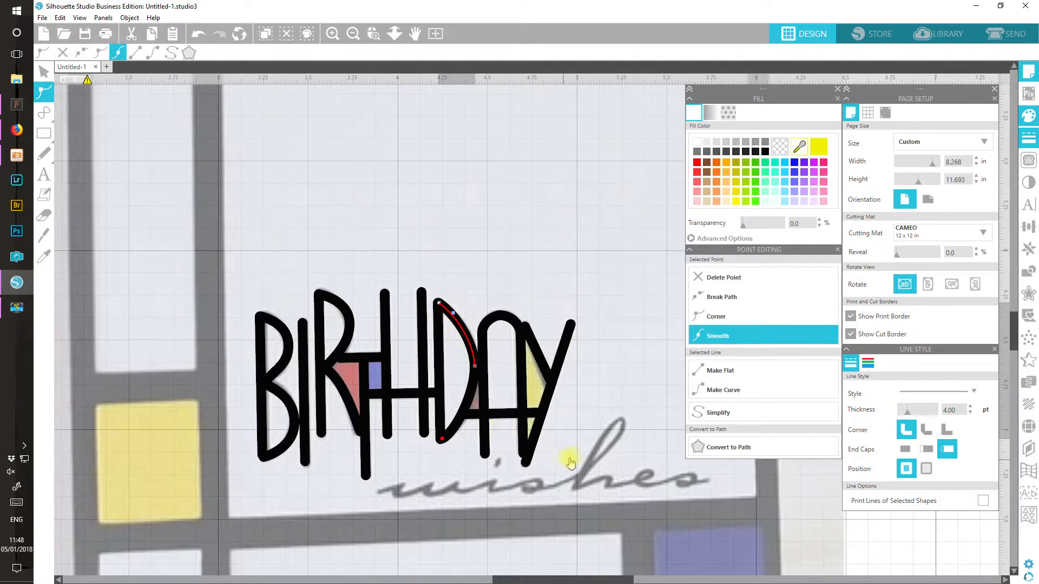
left_click(586, 468)
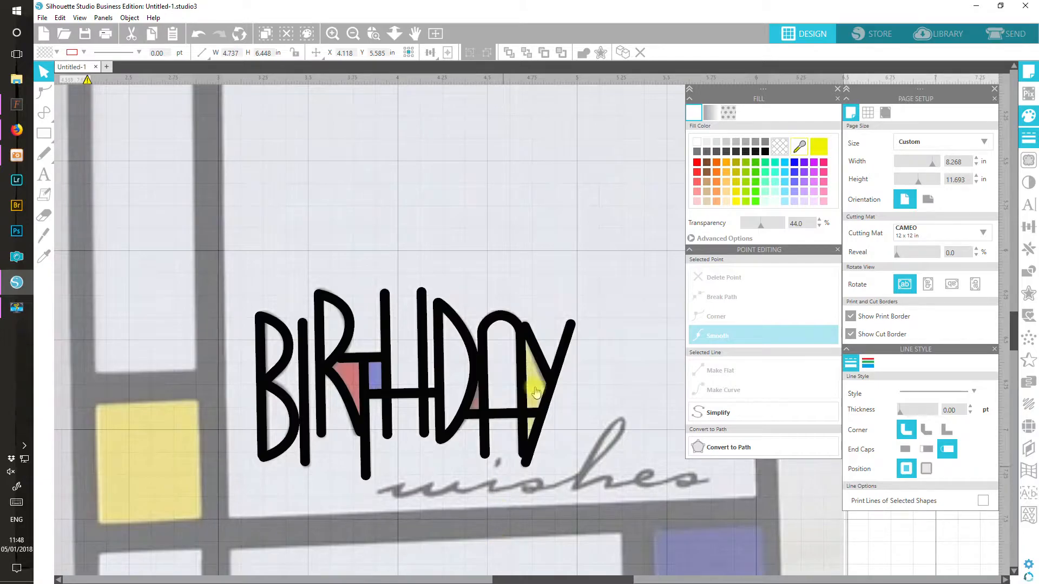
Step: Reset the card photo's transparency to 0% and move the photo off the page beside the mat, leaving the traced lettering in place
left_click_drag(760, 224, 734, 230)
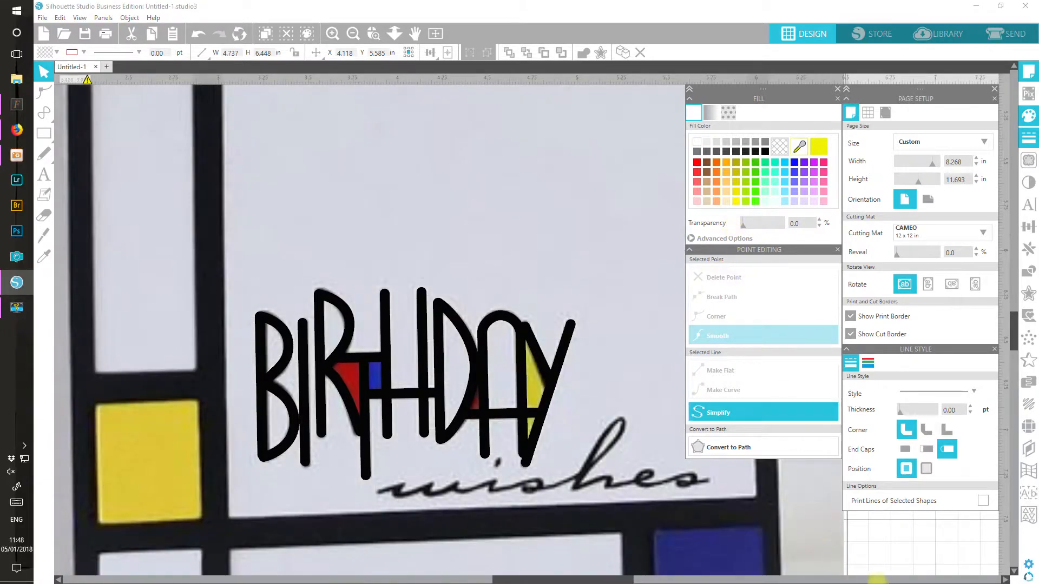
left_click(436, 34)
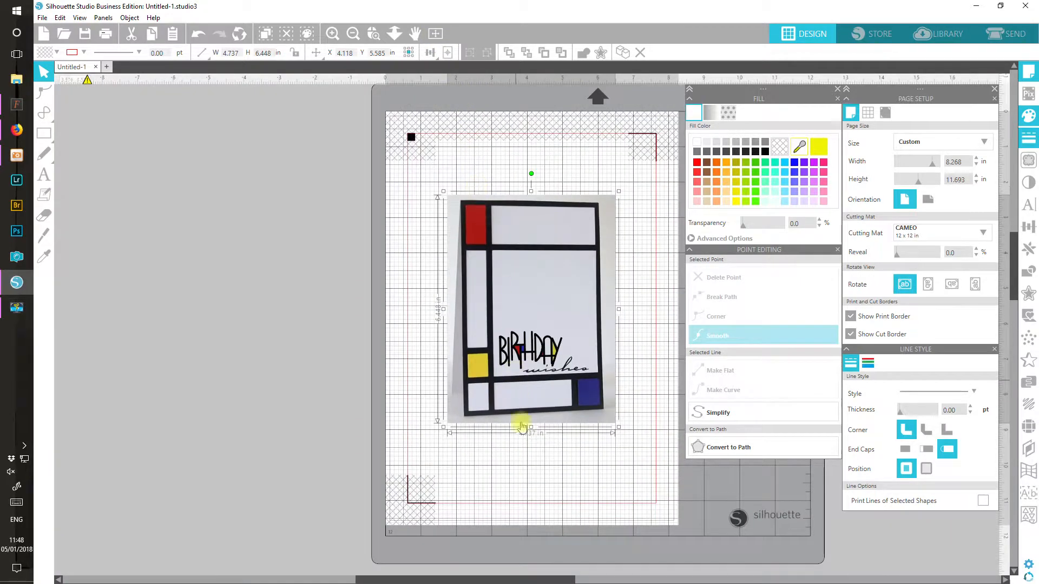
left_click_drag(596, 419, 364, 346)
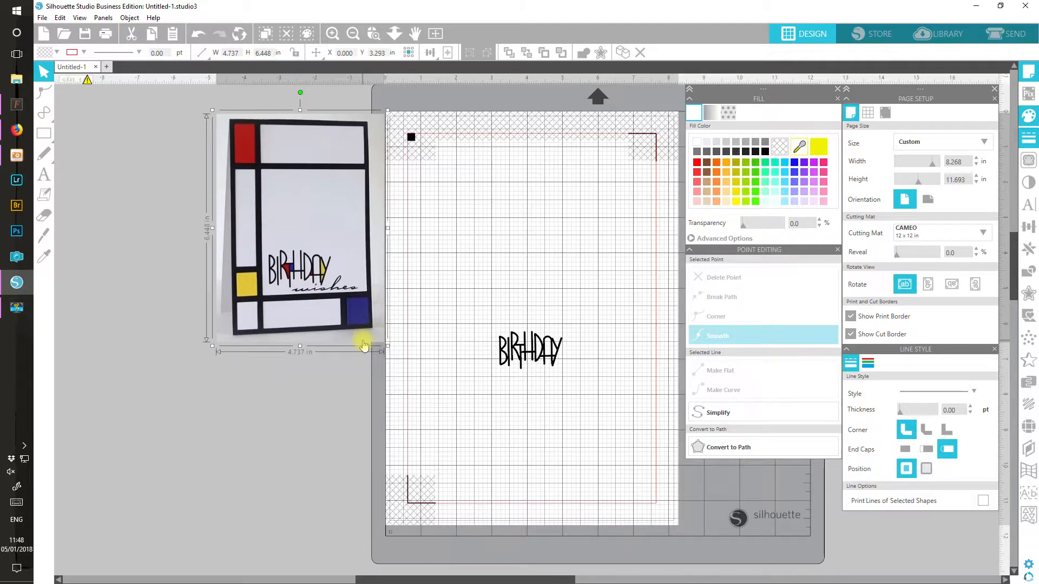
Step: Group all the traced BIRTHDAY lines into one object
left_click_drag(463, 297, 602, 426)
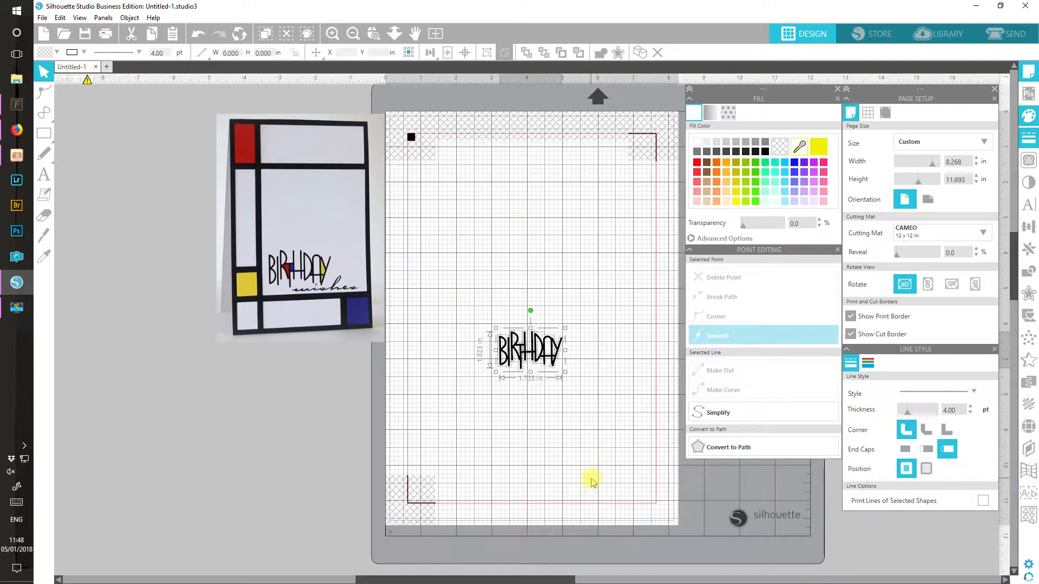
left_click(489, 51)
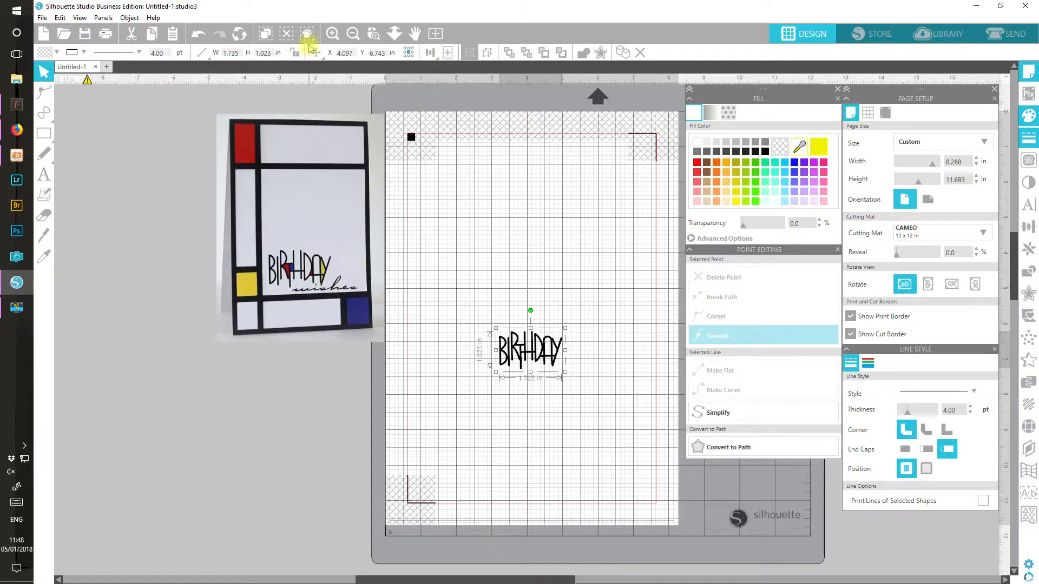
left_click(332, 35)
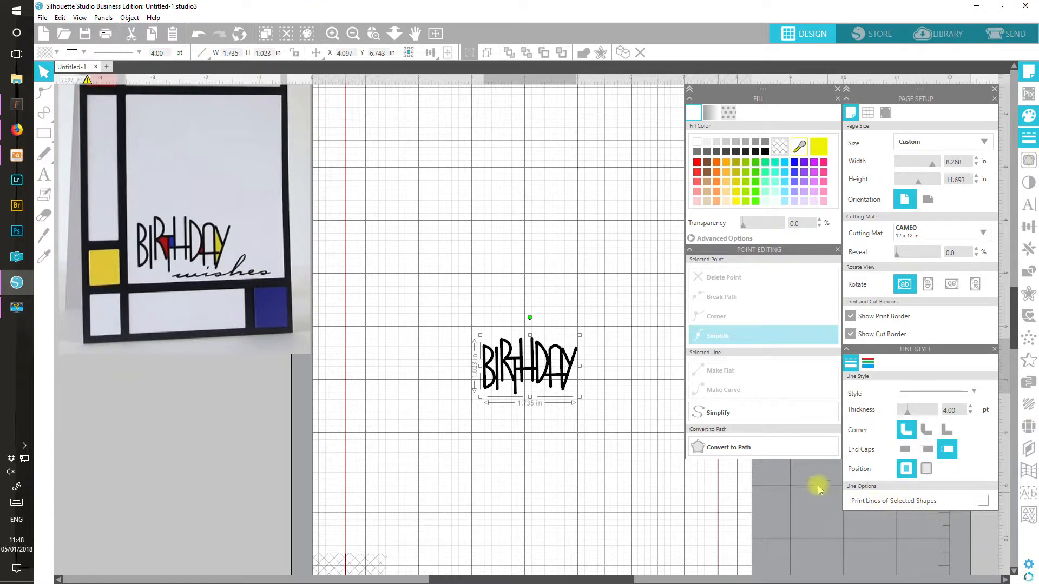
Step: Start the Text tool and choose Dreamy Script as its font, with the text style settings open
left_click(837, 251)
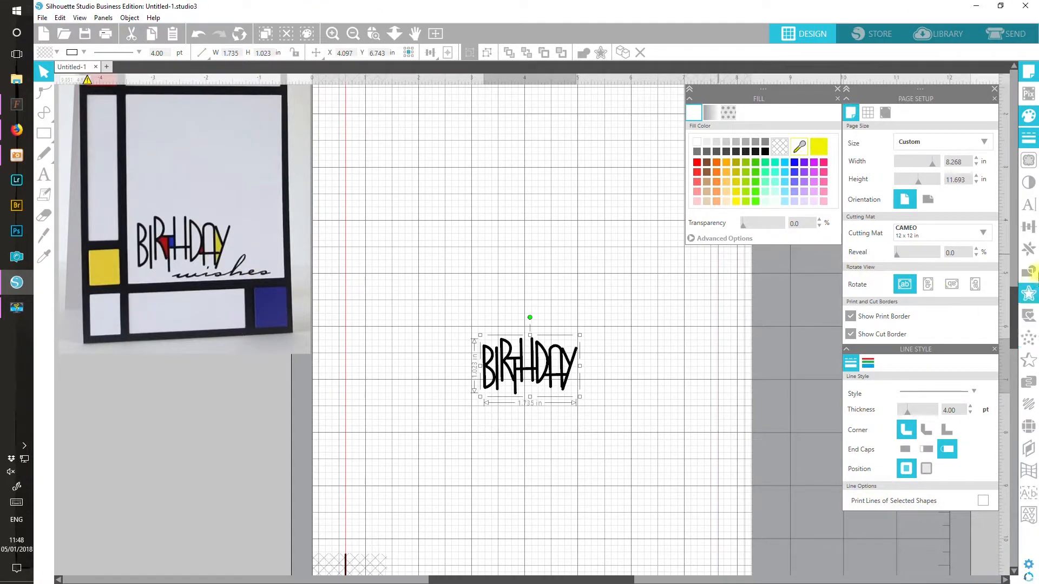
left_click(1029, 205)
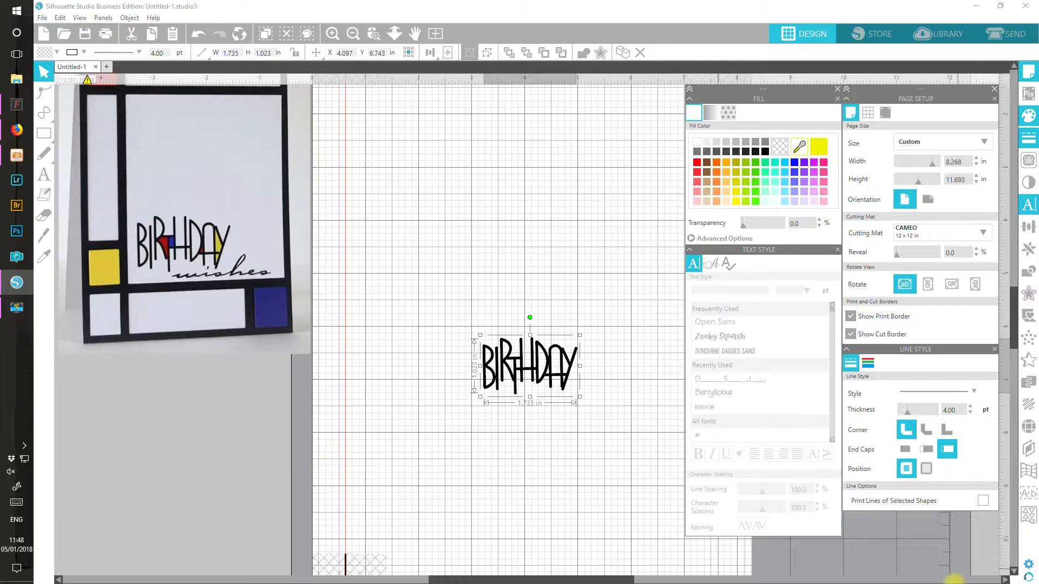
left_click(45, 175)
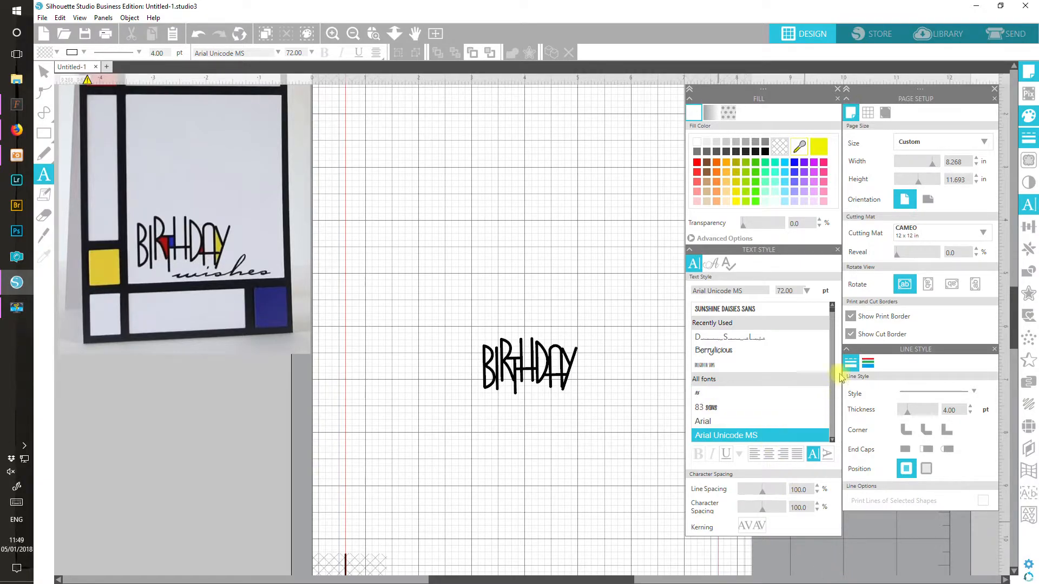
left_click_drag(833, 314, 832, 354)
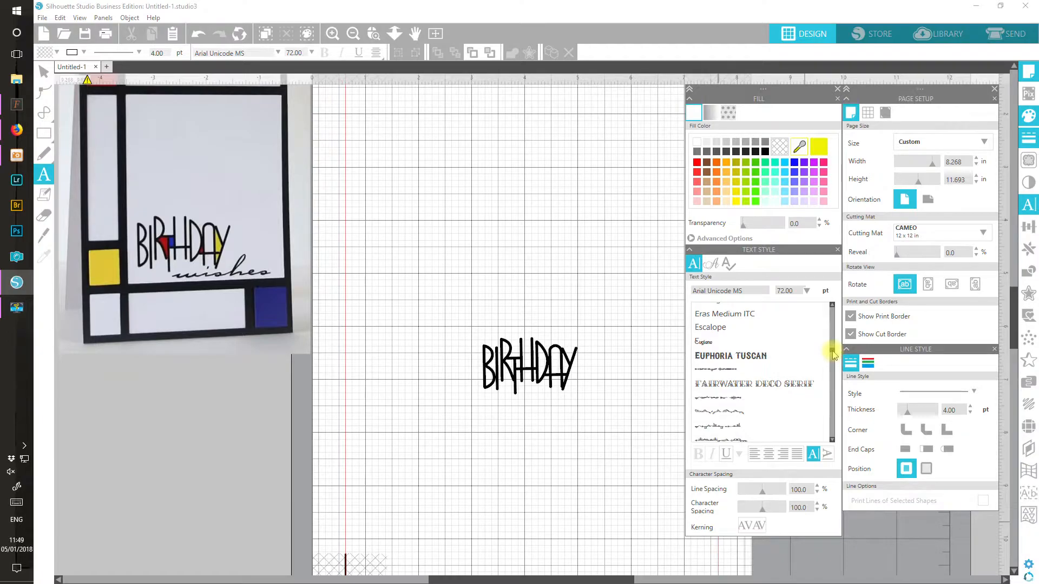
left_click_drag(833, 354, 833, 351)
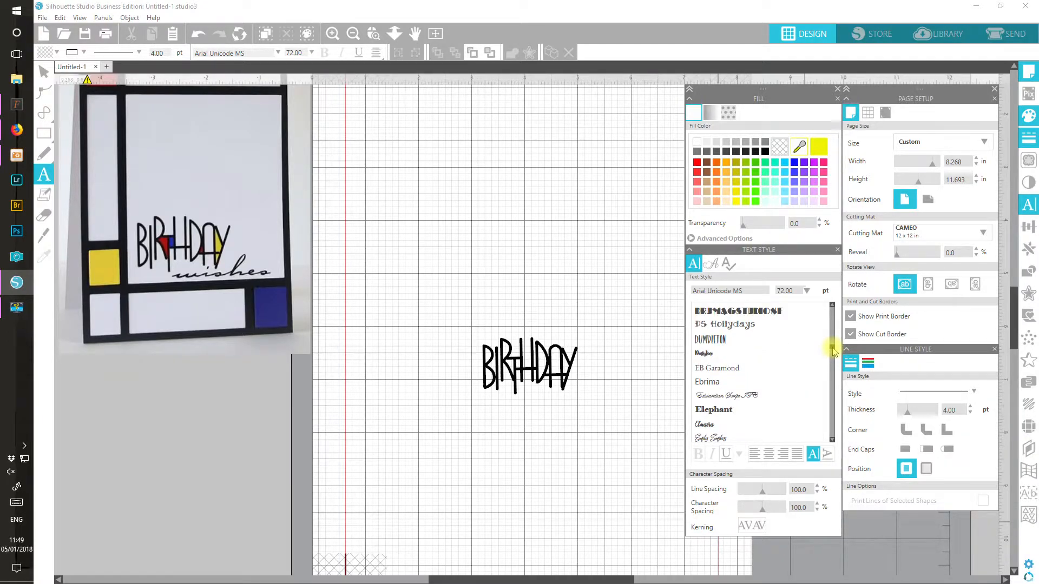
scroll(833, 351, "down", 2)
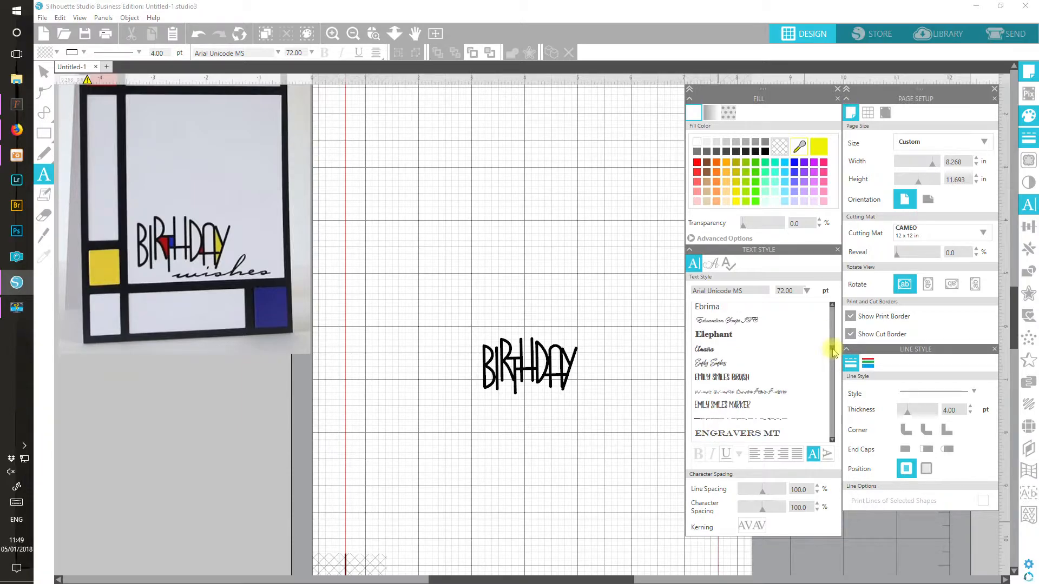
left_click_drag(834, 352, 833, 349)
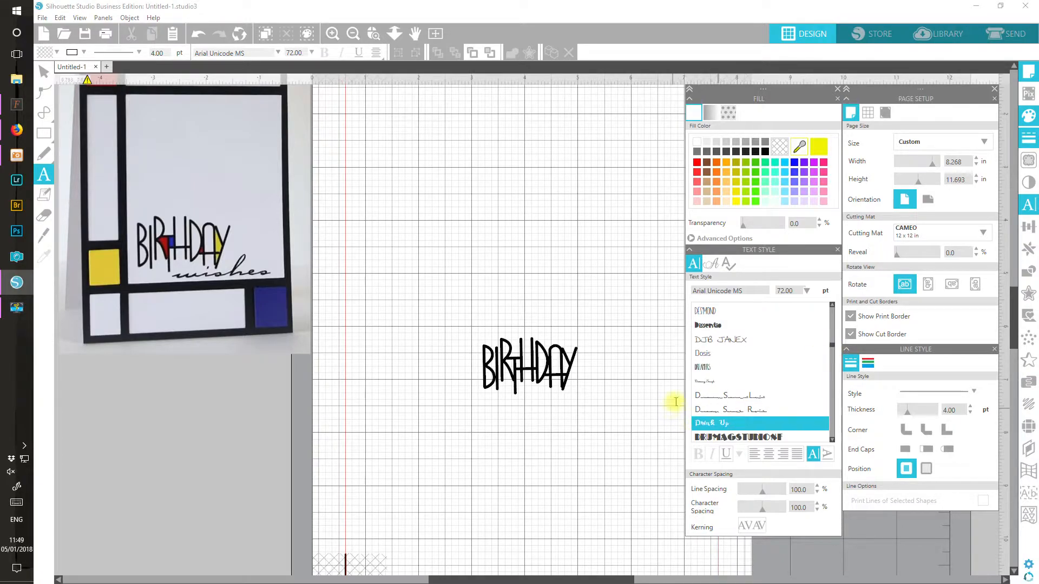
left_click(705, 384)
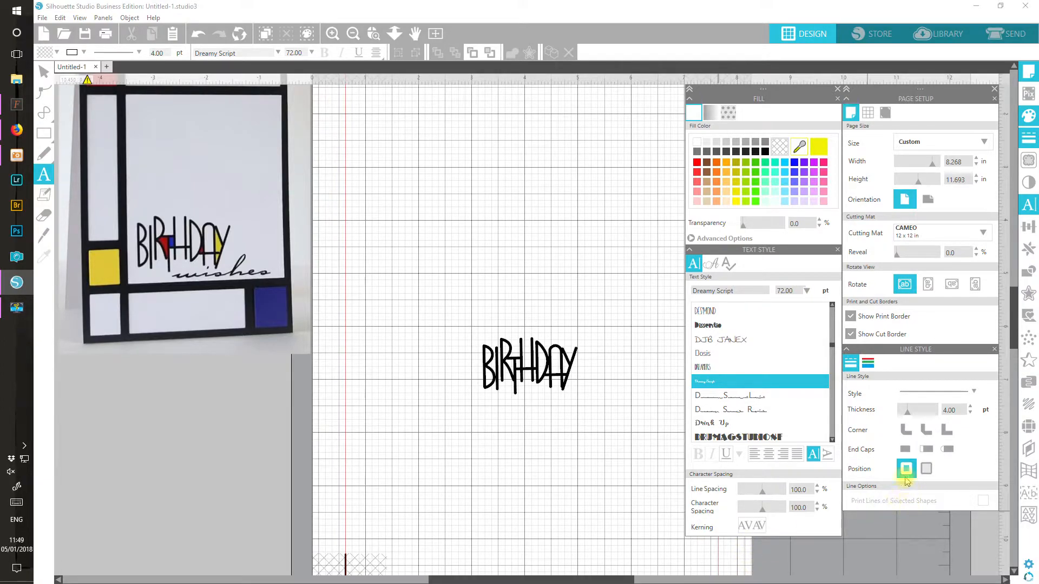
Step: Set the new text to a 0 pt line, a transparent line colour and a black fill
left_click(868, 366)
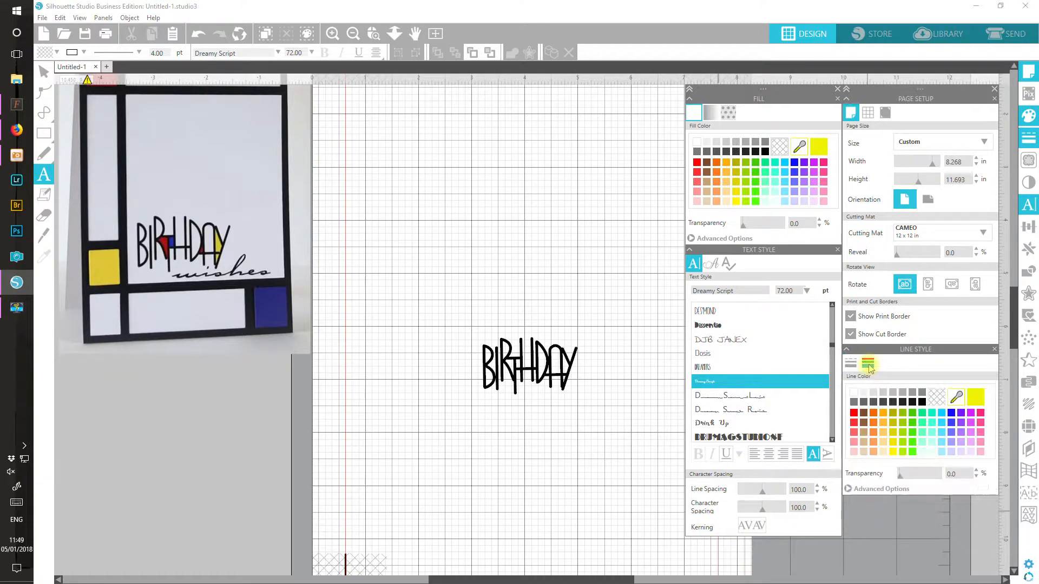
left_click(851, 363)
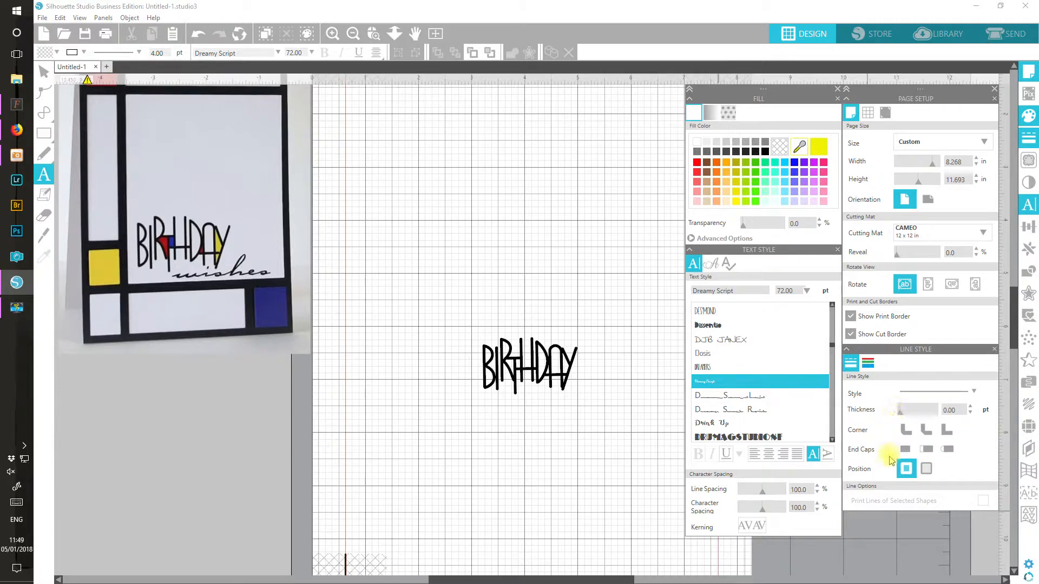
left_click(867, 366)
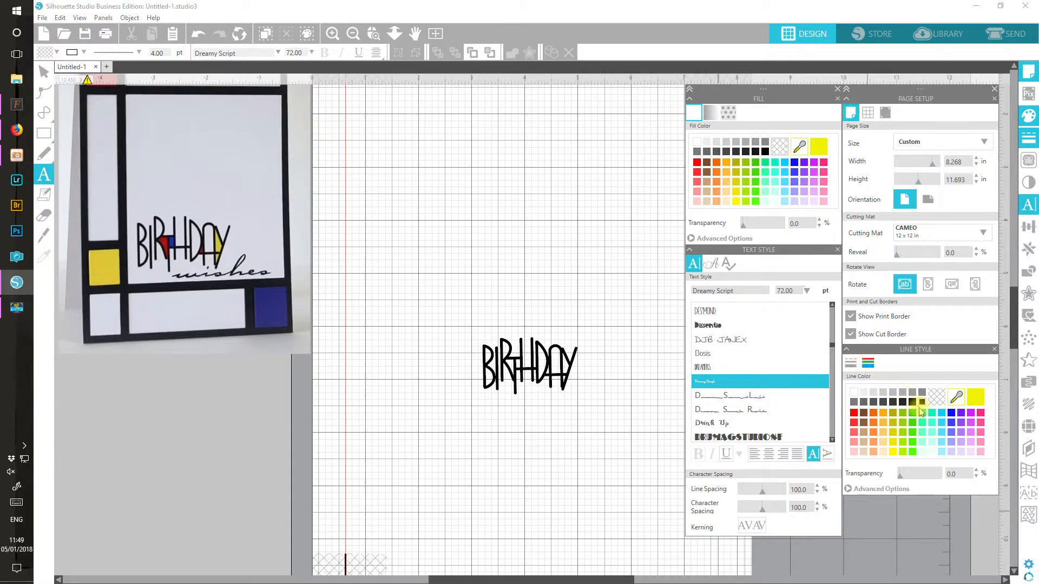
left_click(937, 401)
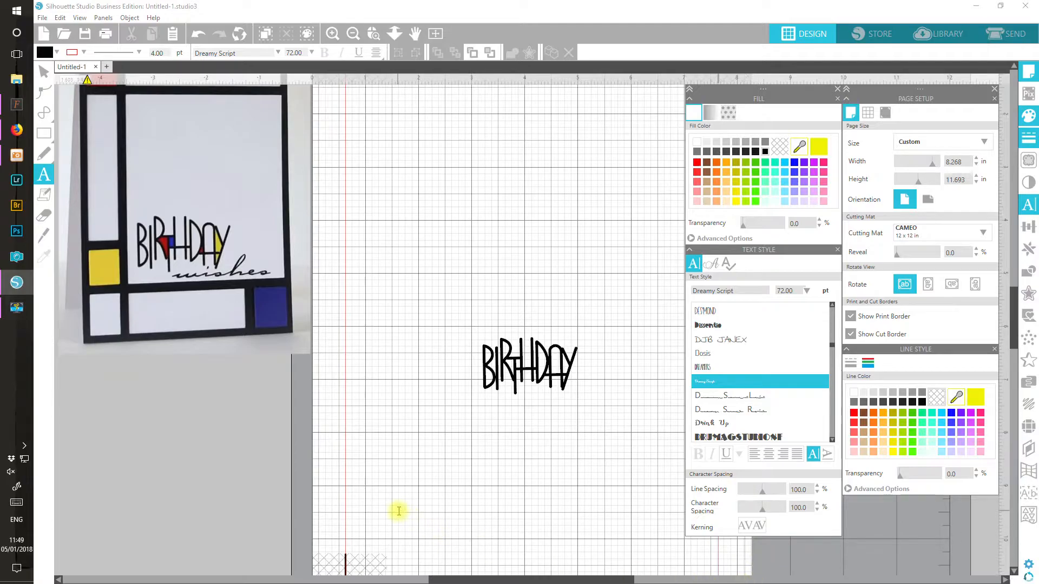
Step: Add the text "wishes" on the page below the BIRTHDAY lettering and select it as an object
left_click(381, 484)
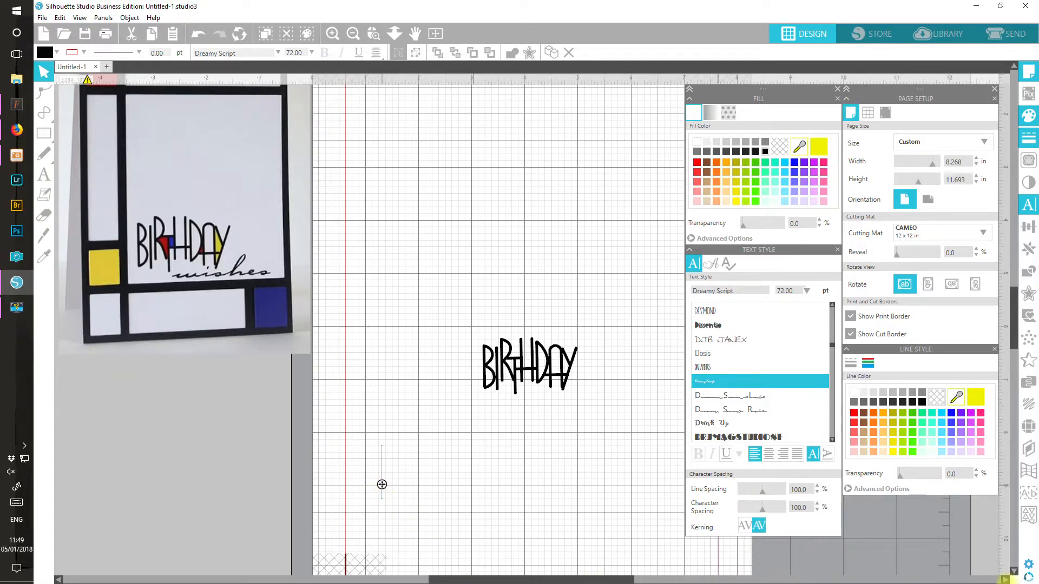
type("wishes")
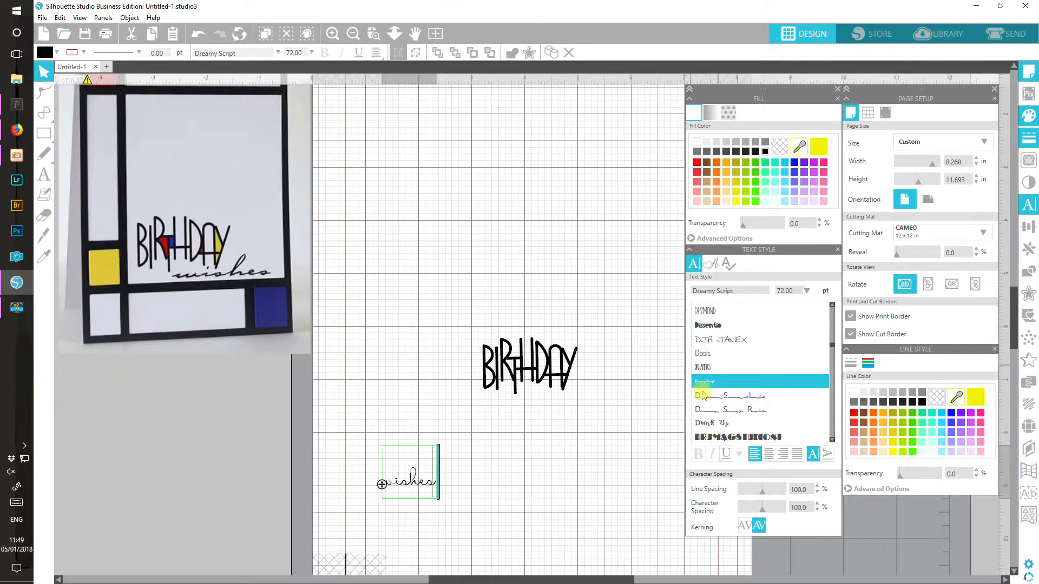
left_click(485, 488)
left_click(420, 487)
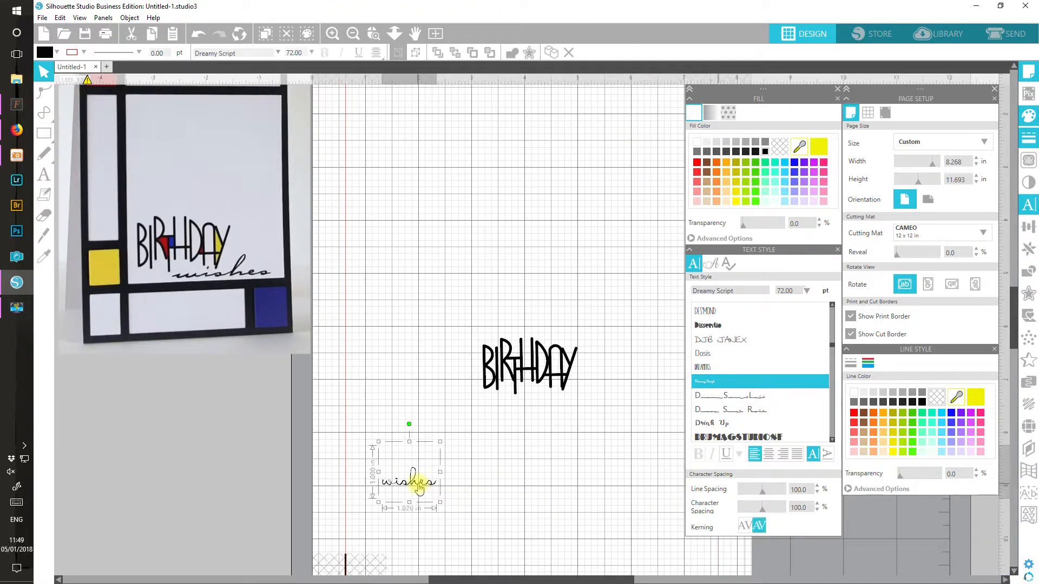
Step: Place "wishes" under the right part of BIRTHDAY and enlarge it to about 2.10 in wide
left_click_drag(419, 487, 578, 412)
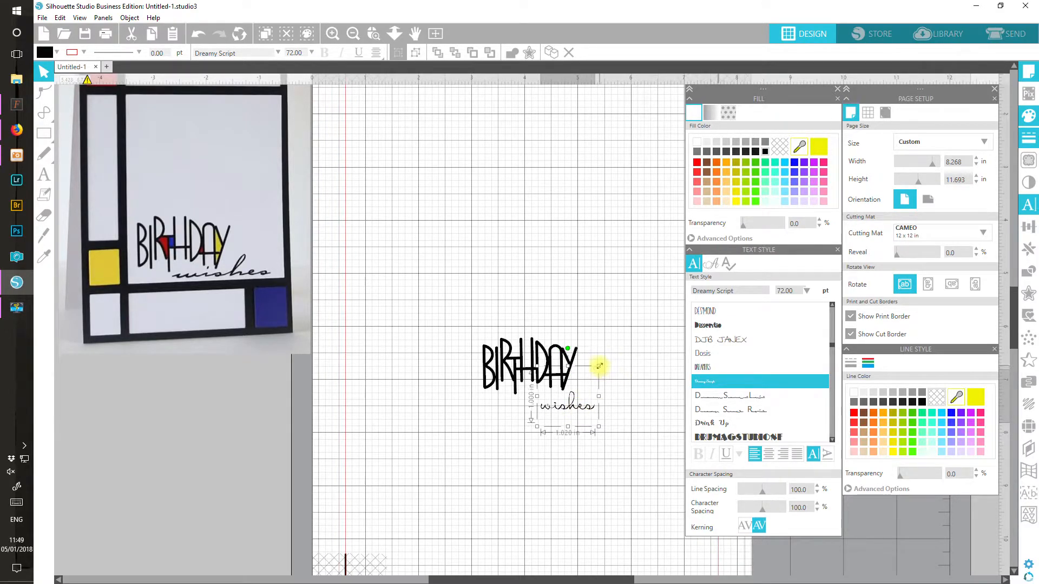
left_click_drag(600, 367, 709, 335)
left_click_drag(661, 385, 639, 413)
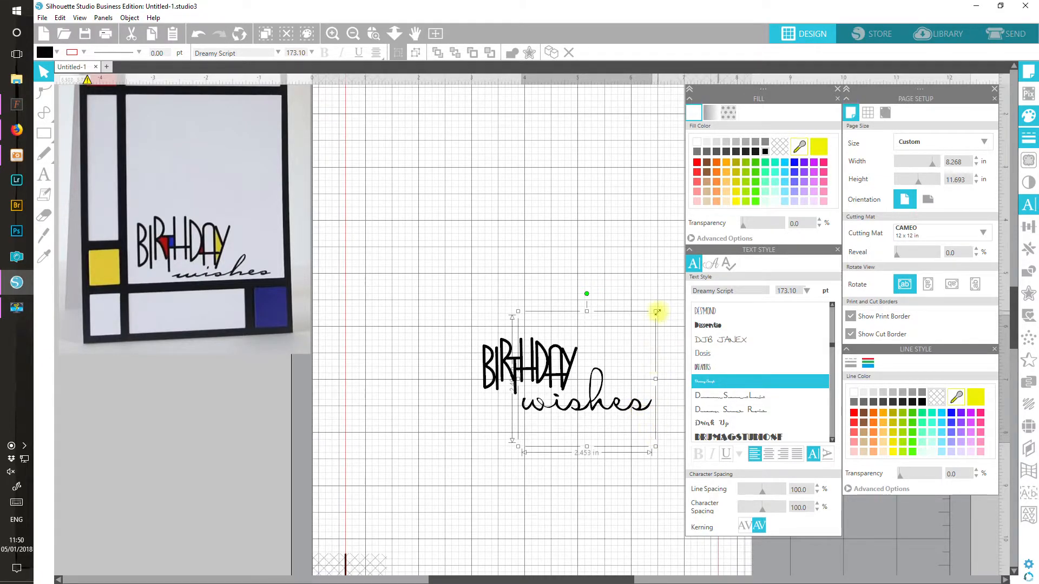
left_click_drag(657, 312, 637, 329)
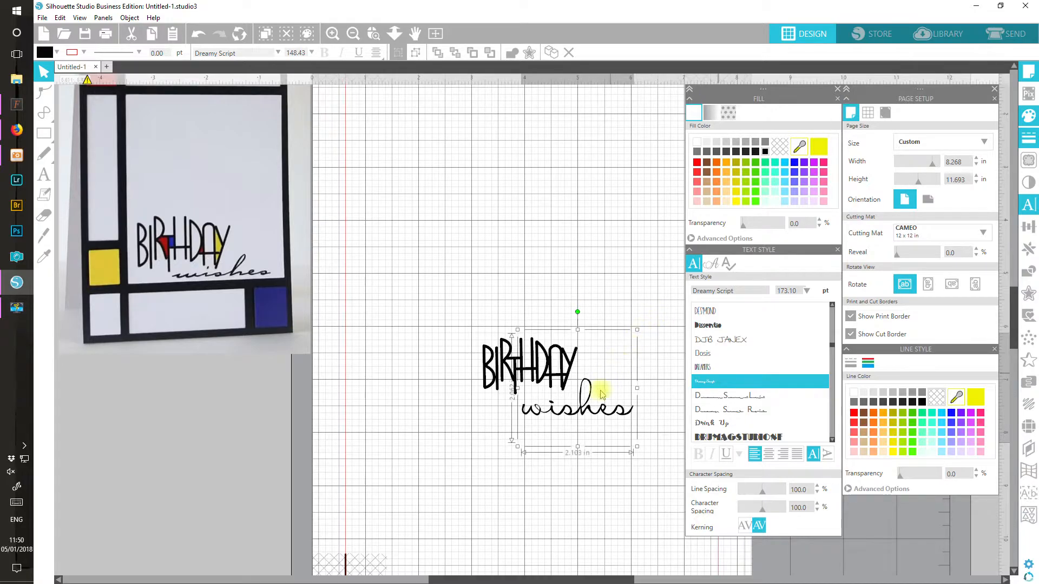
left_click_drag(589, 414, 590, 407)
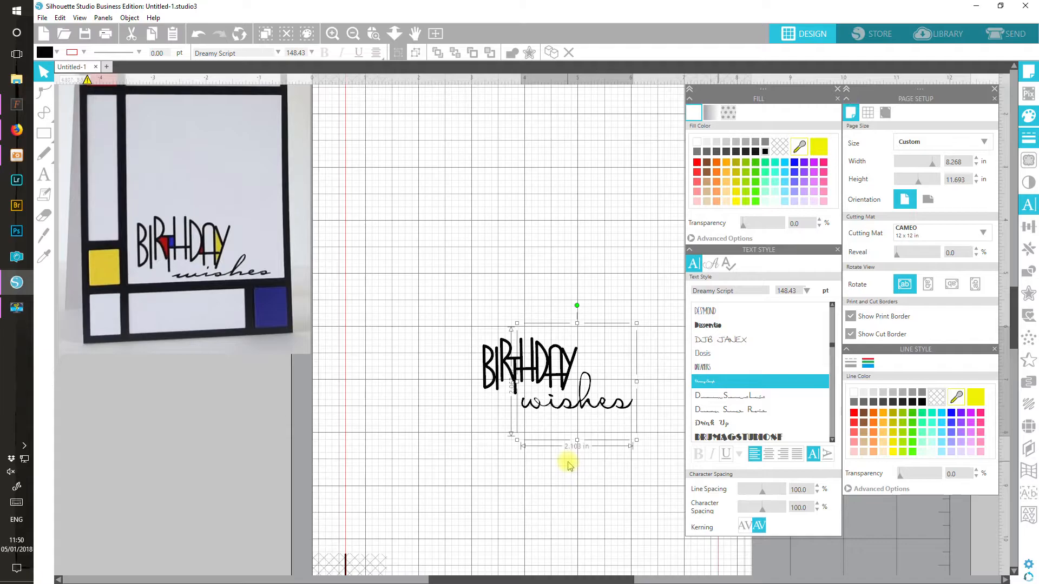
Step: Group BIRTHDAY with "wishes" and move the group off the page below the card photo
left_click(444, 316)
left_click_drag(443, 316, 657, 494)
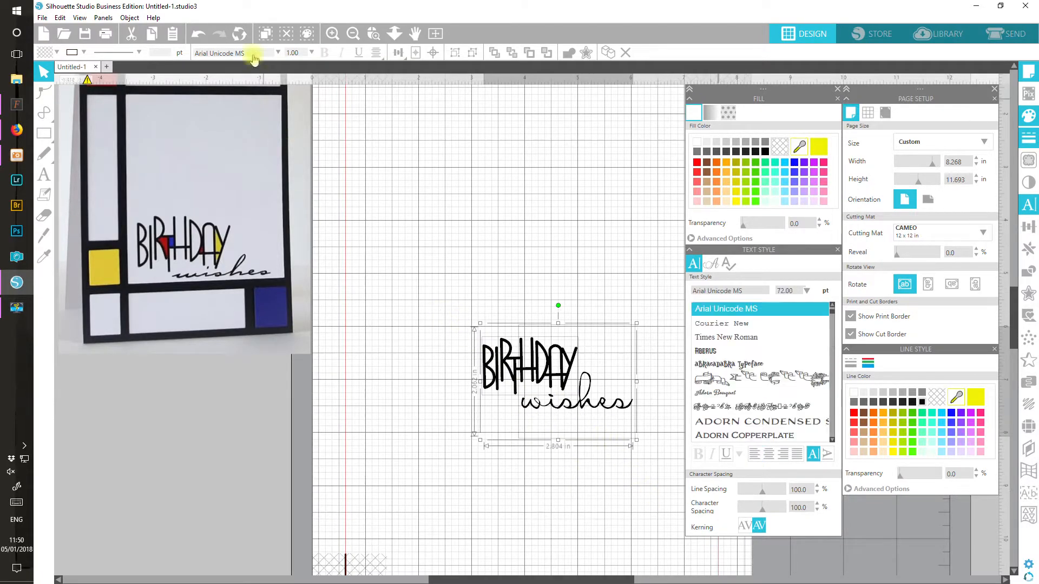
left_click(457, 56)
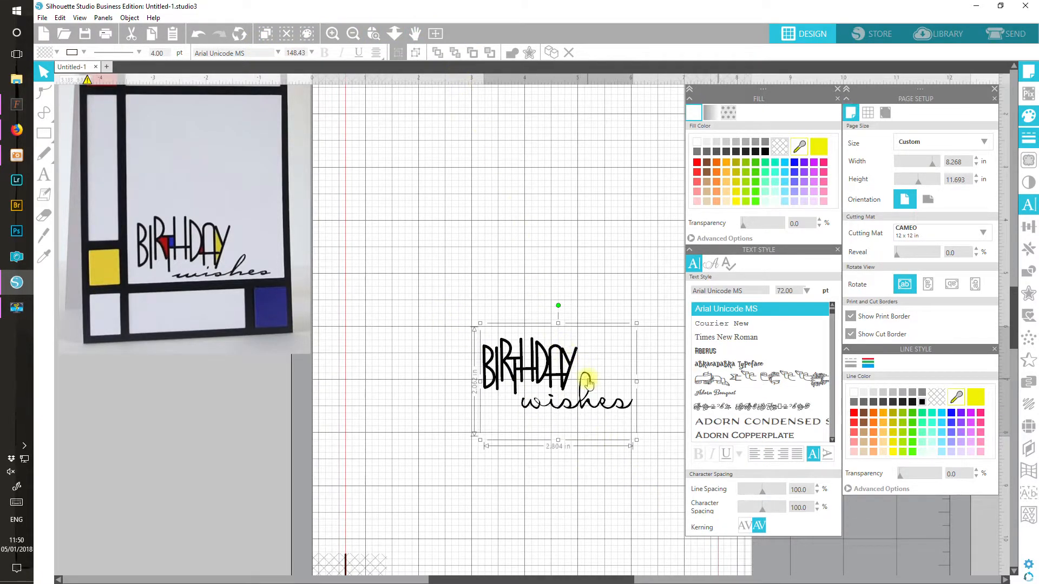
left_click_drag(565, 374, 109, 432)
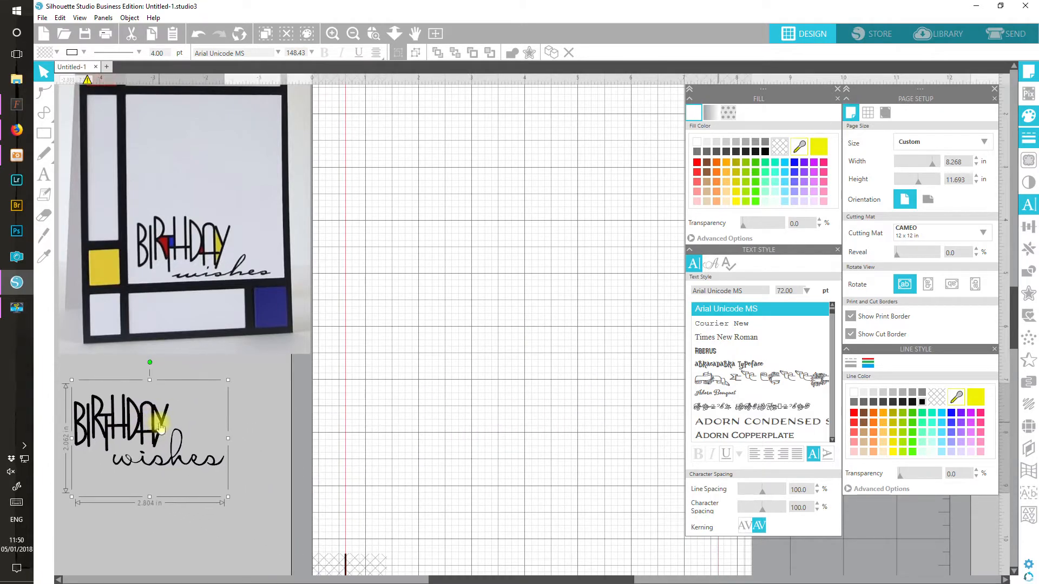
Step: Draw a black-filled rectangle on the empty page and set its size to 4.130 in wide by 5.845 in high
left_click(837, 249)
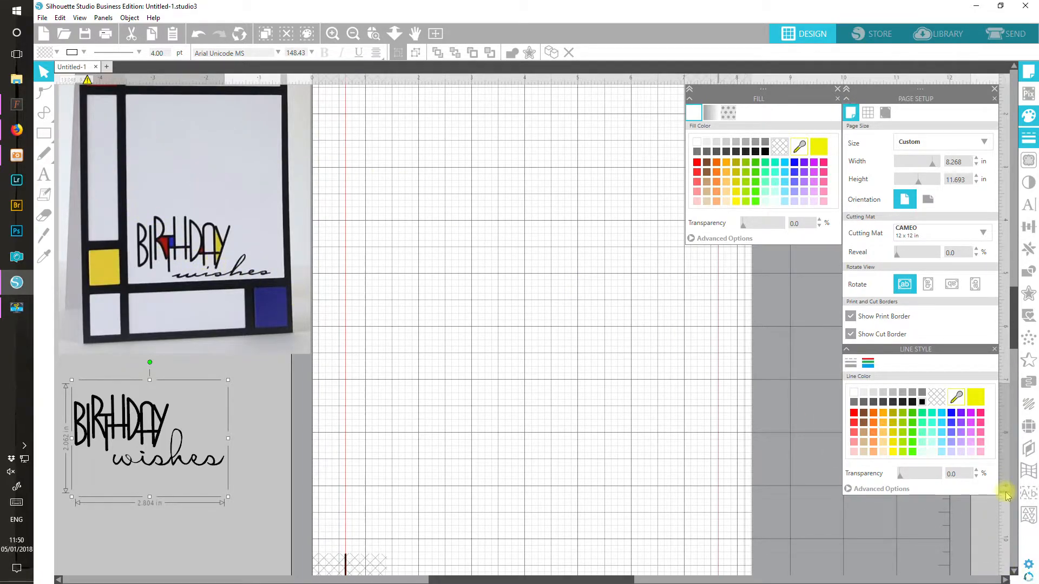
left_click_drag(616, 580, 631, 580)
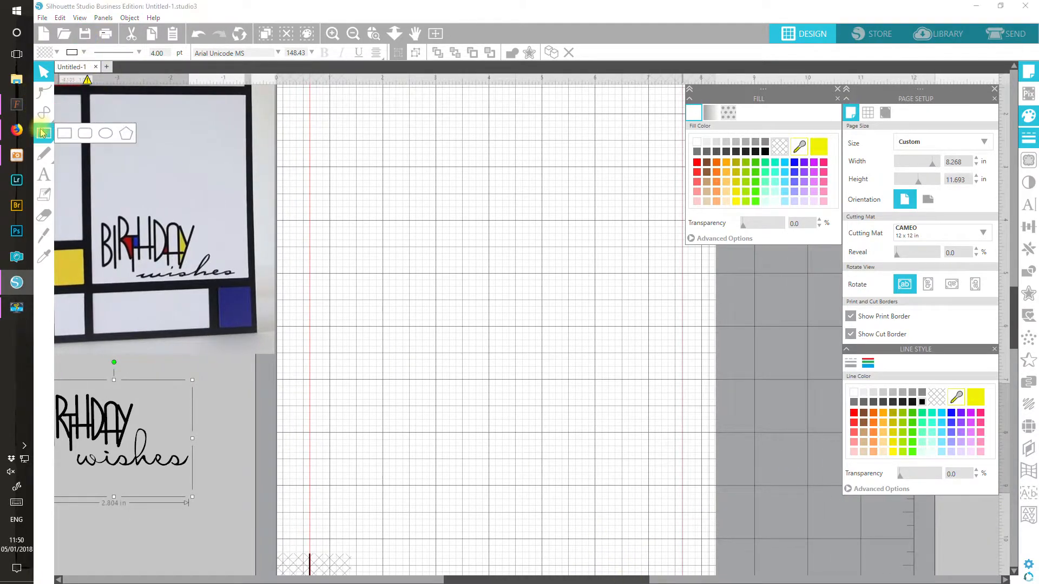
left_click(65, 134)
mouse_move(366, 111)
left_mouse_down()
mouse_move(459, 198)
mouse_move(633, 473)
left_mouse_up()
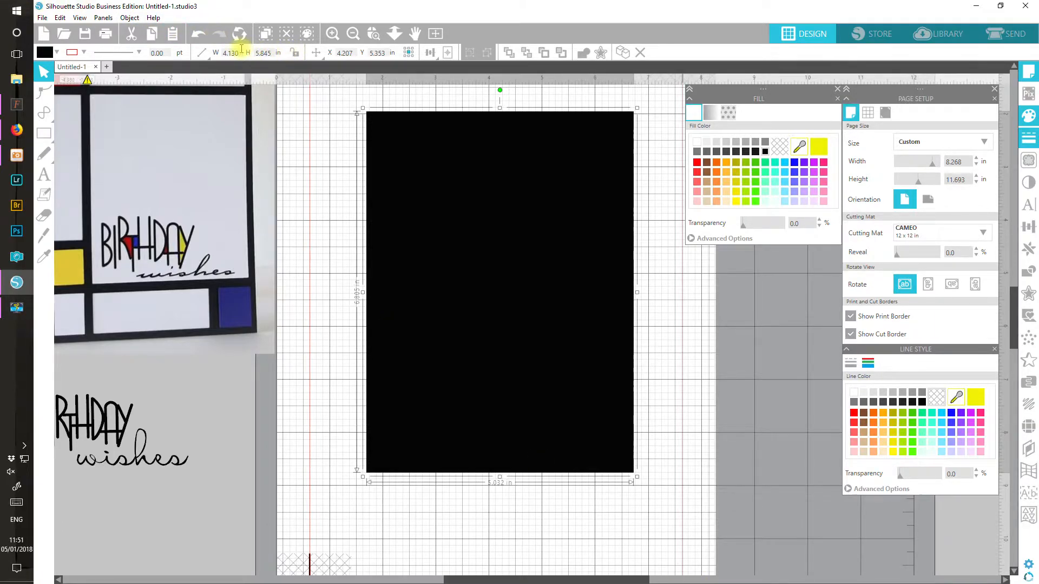
key("Return")
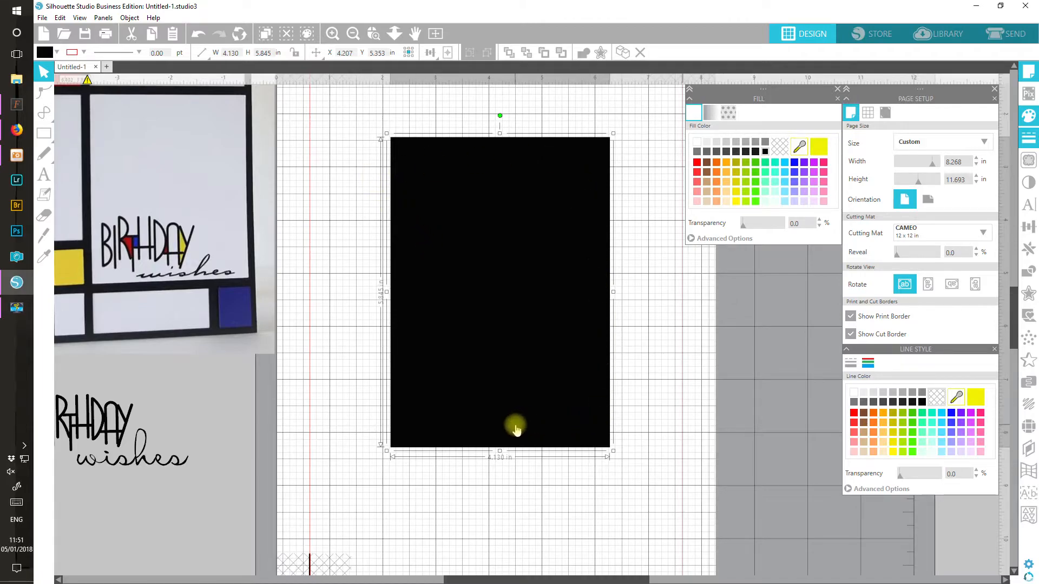
Step: Add an internal offset of 0.130 in with square corners inside the black panel and fill the inner shape white
left_click_drag(485, 342, 475, 317)
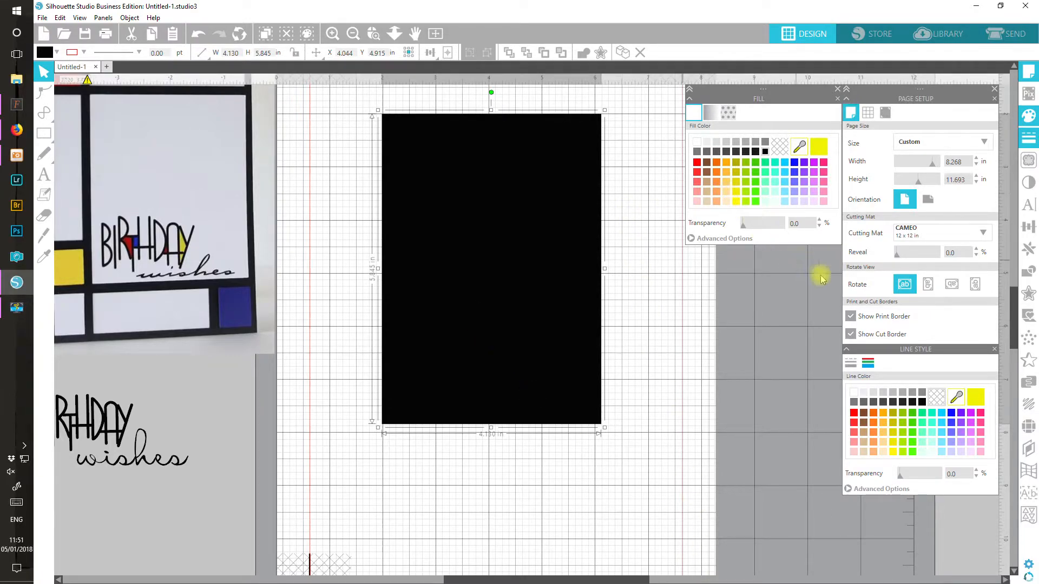
left_click(1030, 294)
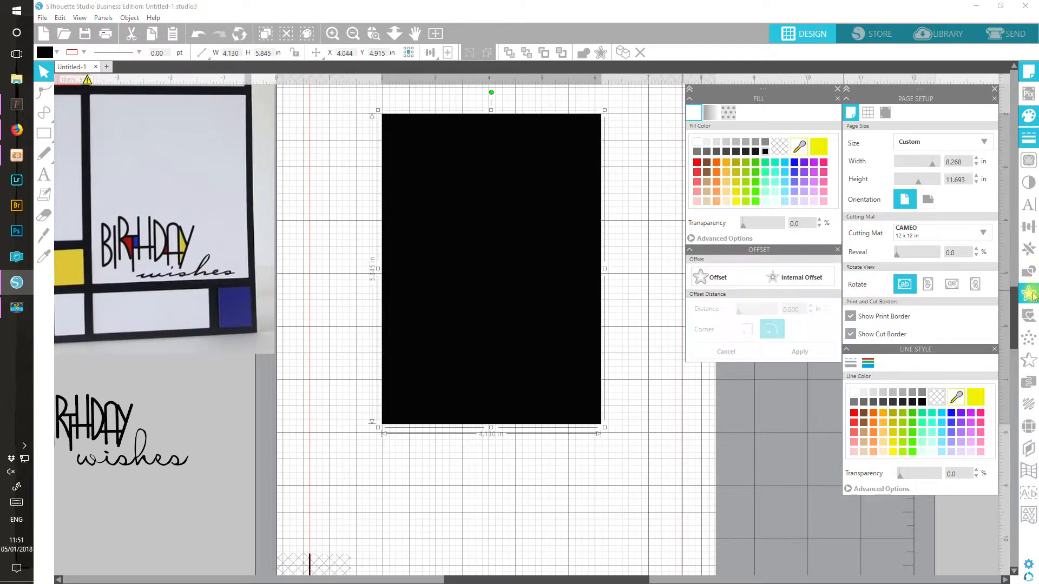
left_click(785, 282)
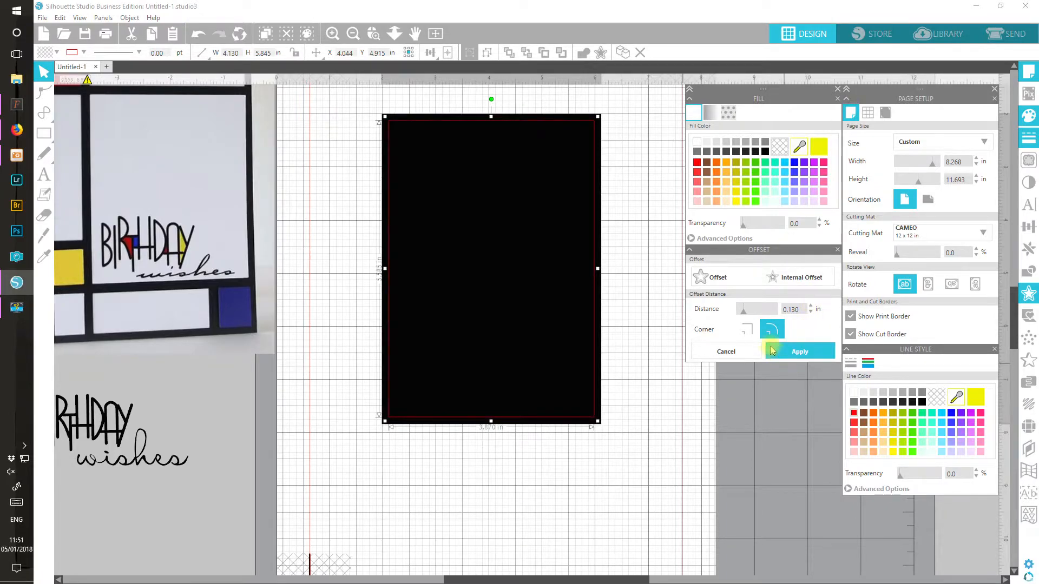
left_click(749, 329)
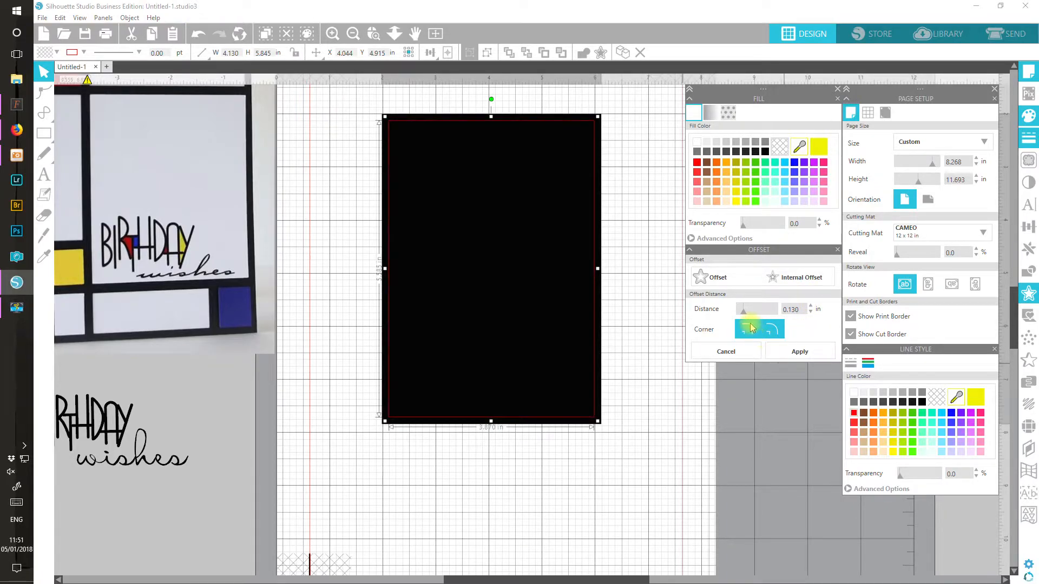
left_click(800, 352)
left_click(698, 141)
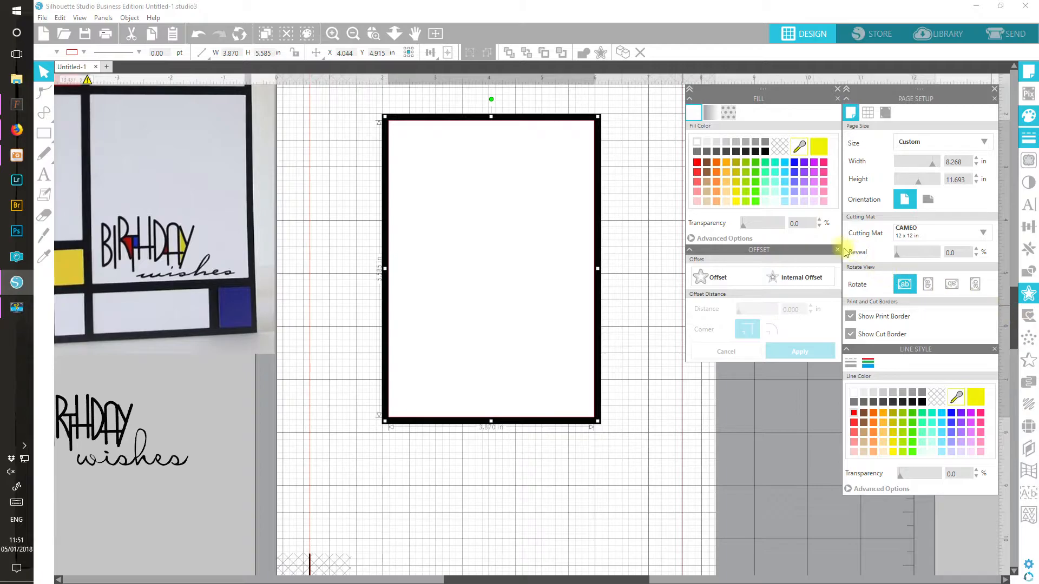
left_click(839, 250)
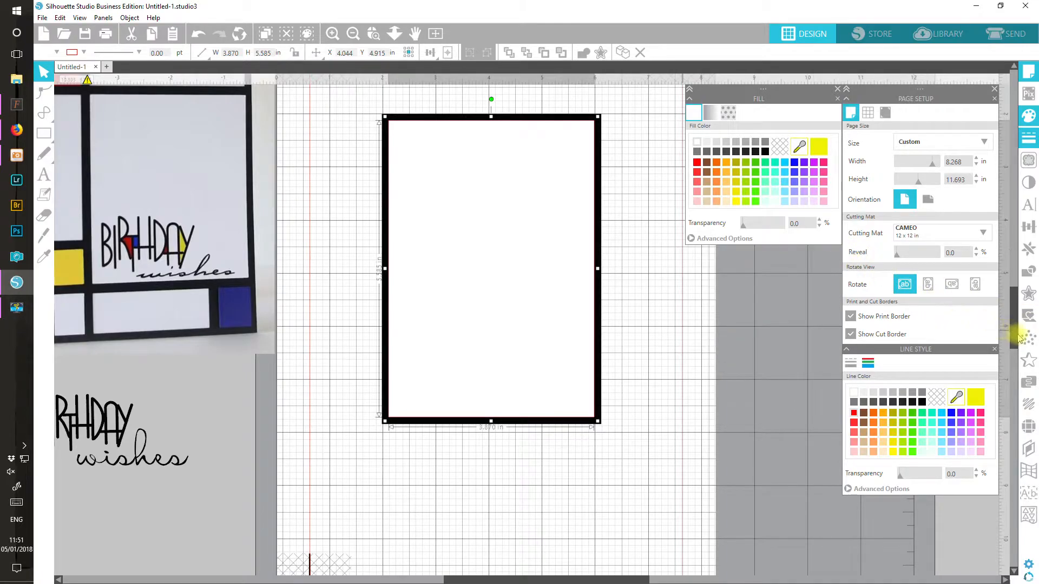
Step: Move the card photo closer to the black-framed panel on the page
left_click_drag(1016, 337, 1013, 319)
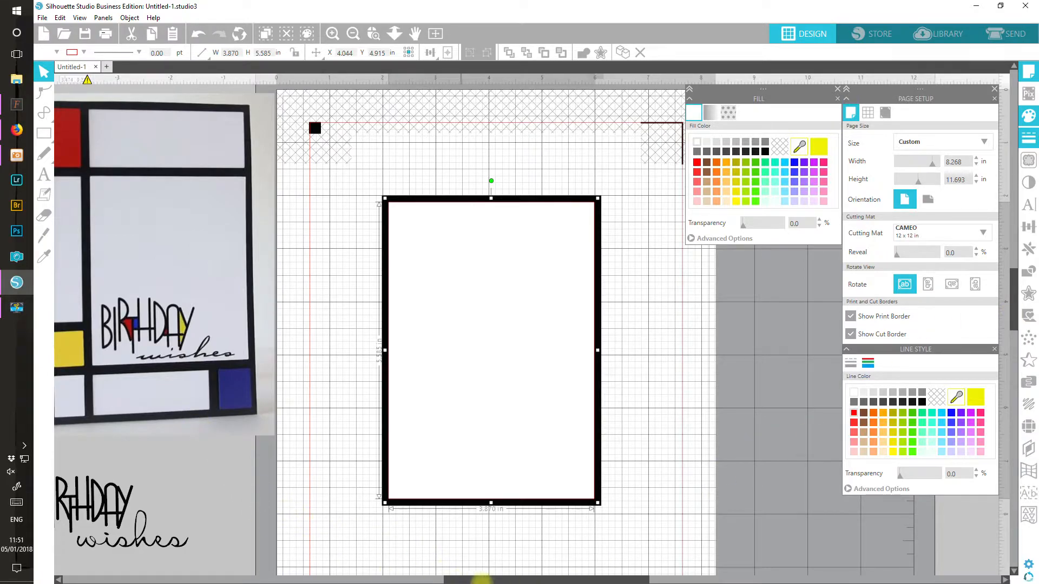
left_click_drag(481, 579, 468, 579)
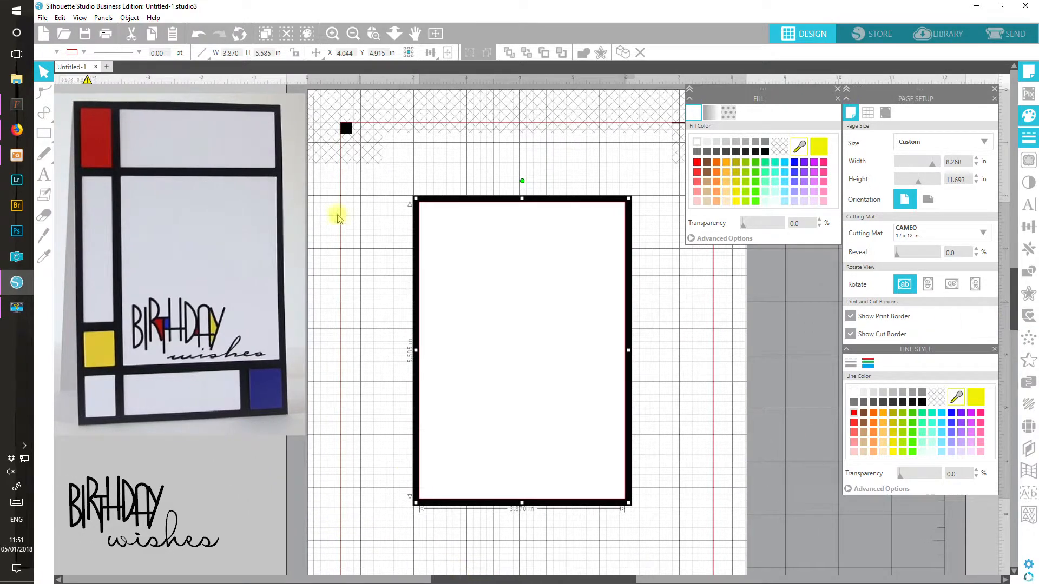
left_click_drag(221, 139, 281, 162)
left_click(274, 166)
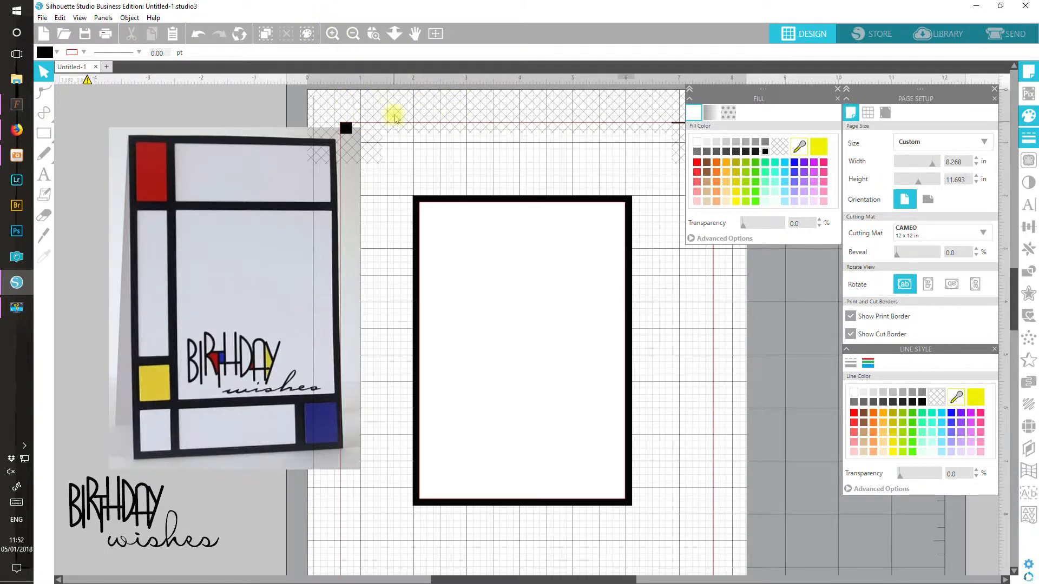
Step: Shift the card photo slightly down so it sits level beside the panel for reference, and deselect it
left_click(436, 34)
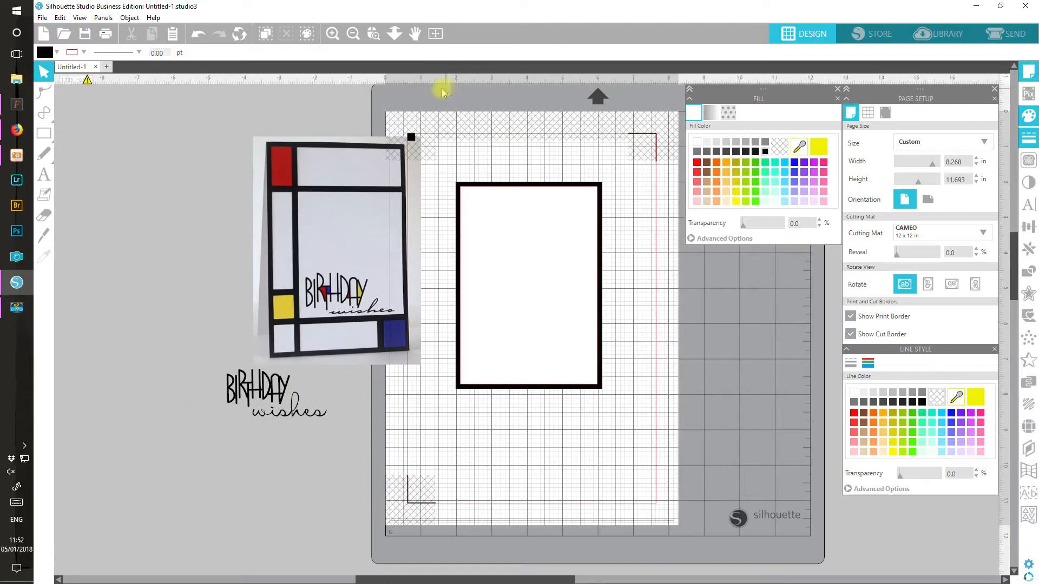
left_click(333, 33)
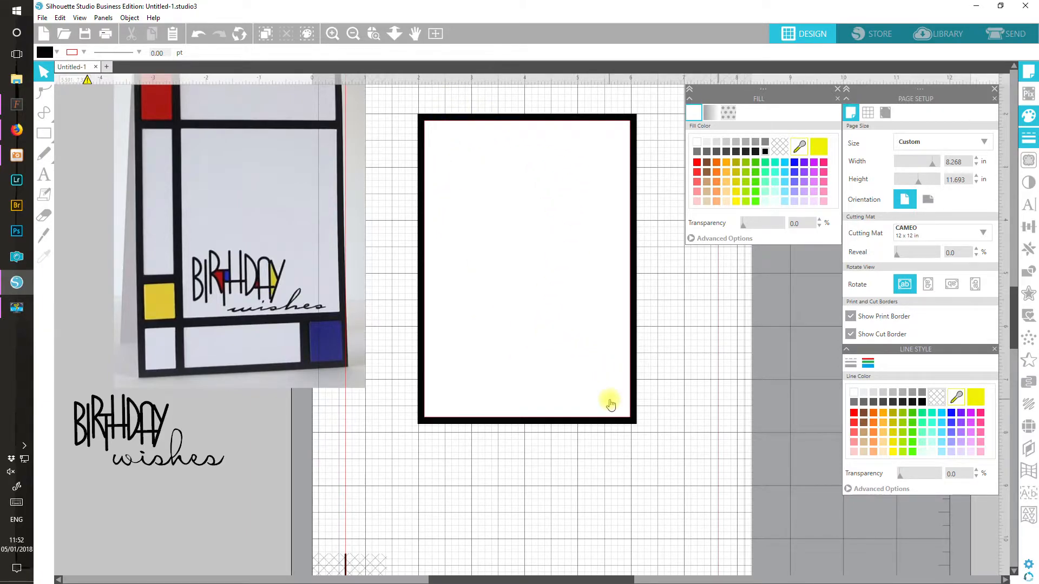
left_click(332, 34)
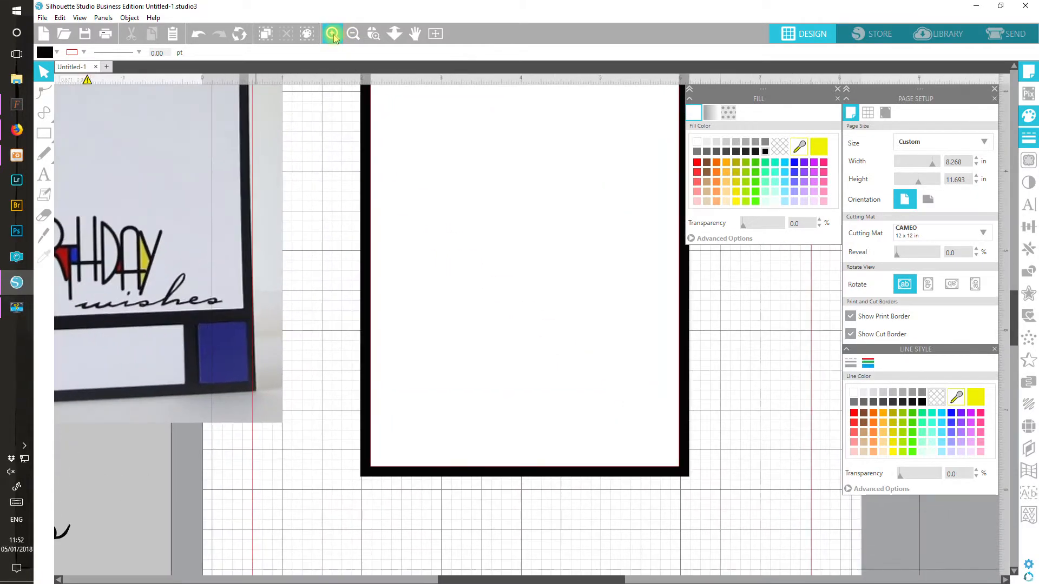
left_click(332, 34)
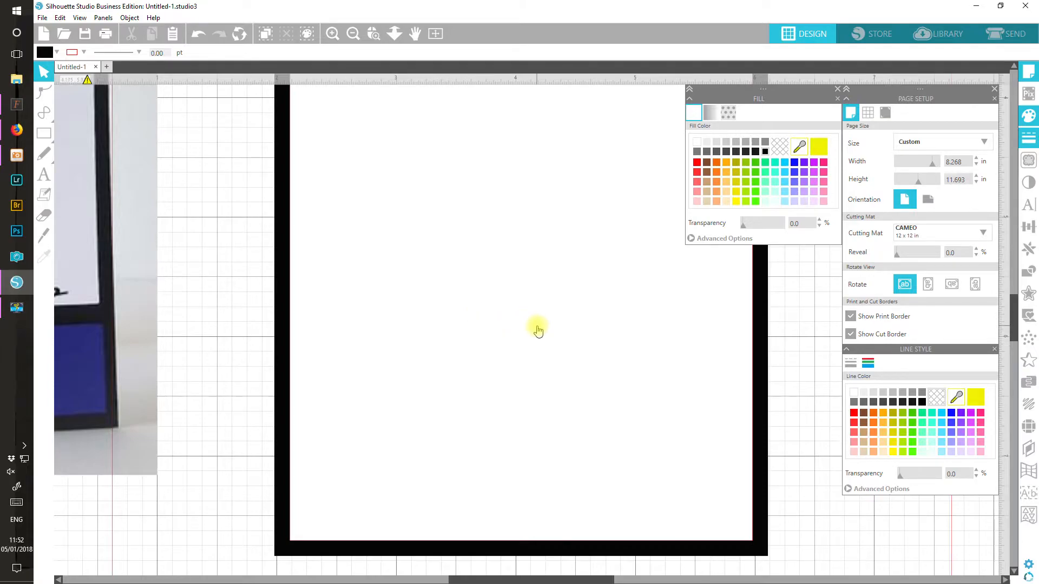
left_click(353, 34)
left_click(352, 34)
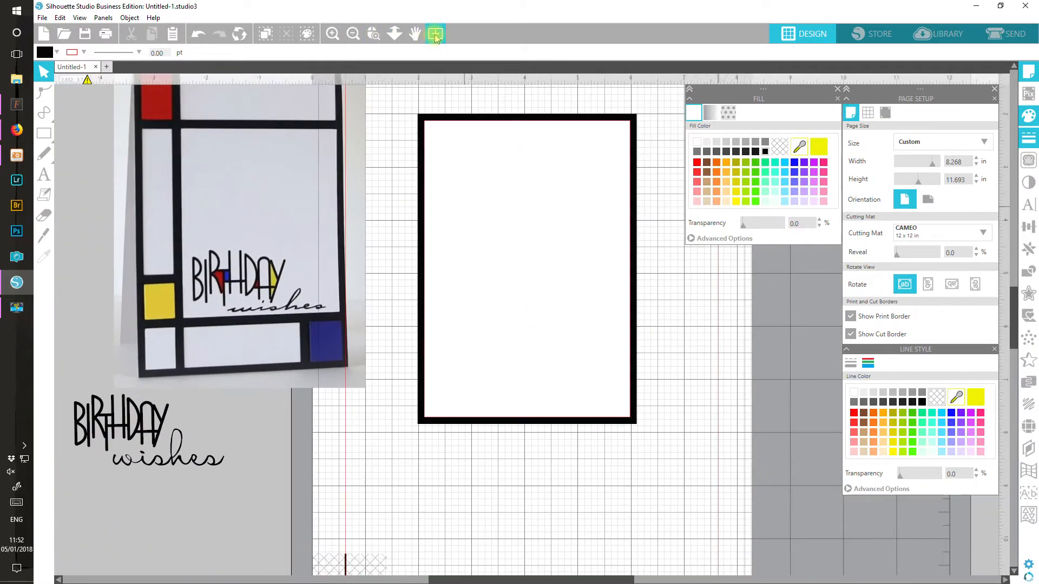
left_click(351, 35)
left_click(333, 34)
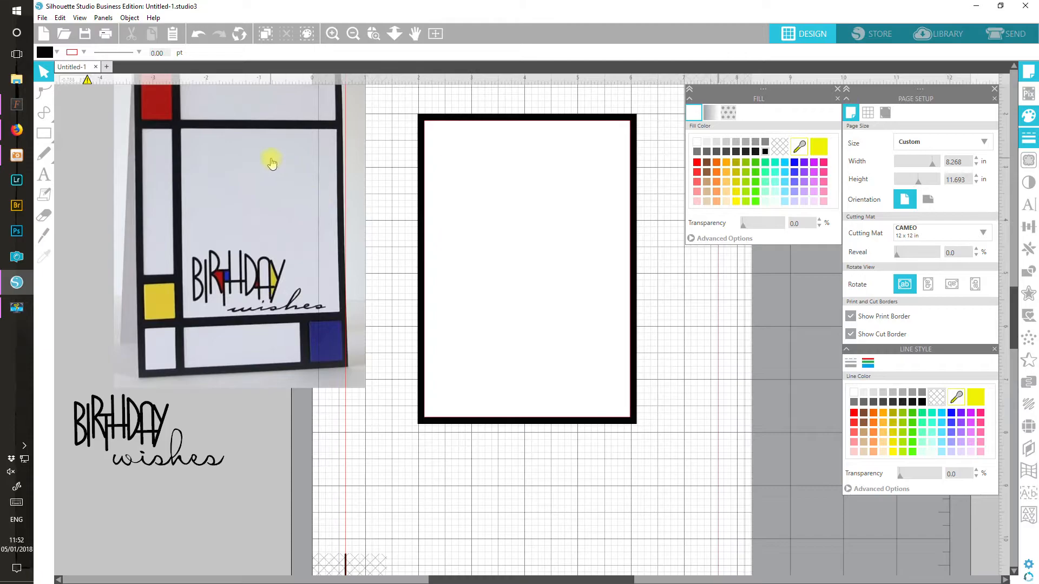
left_click_drag(272, 163, 287, 198)
key("Escape")
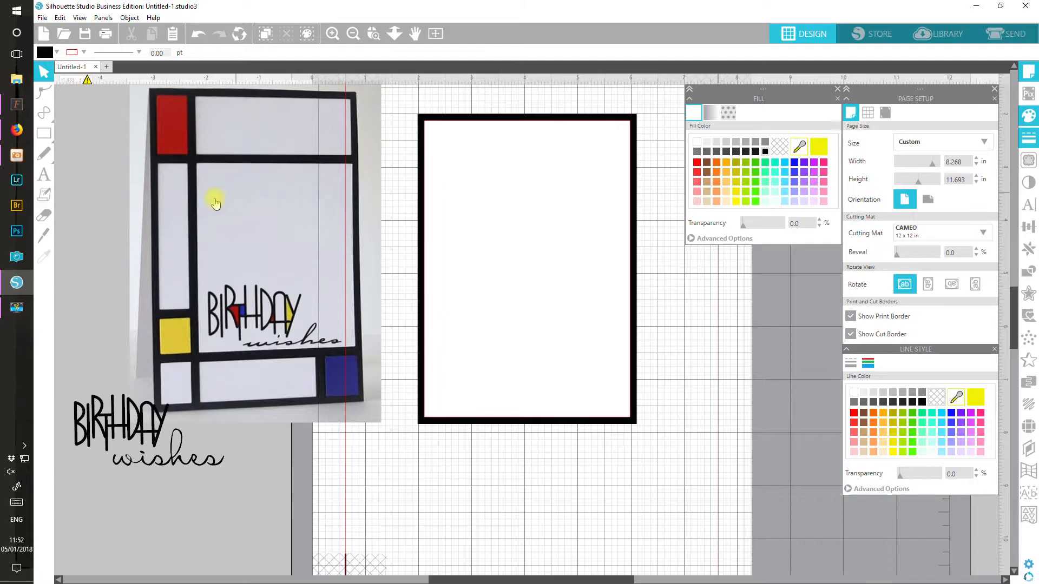
Step: Draw a rectangle about 0.92 by 1.00 in below the panel with the dark red fill BF0000
left_click(64, 135)
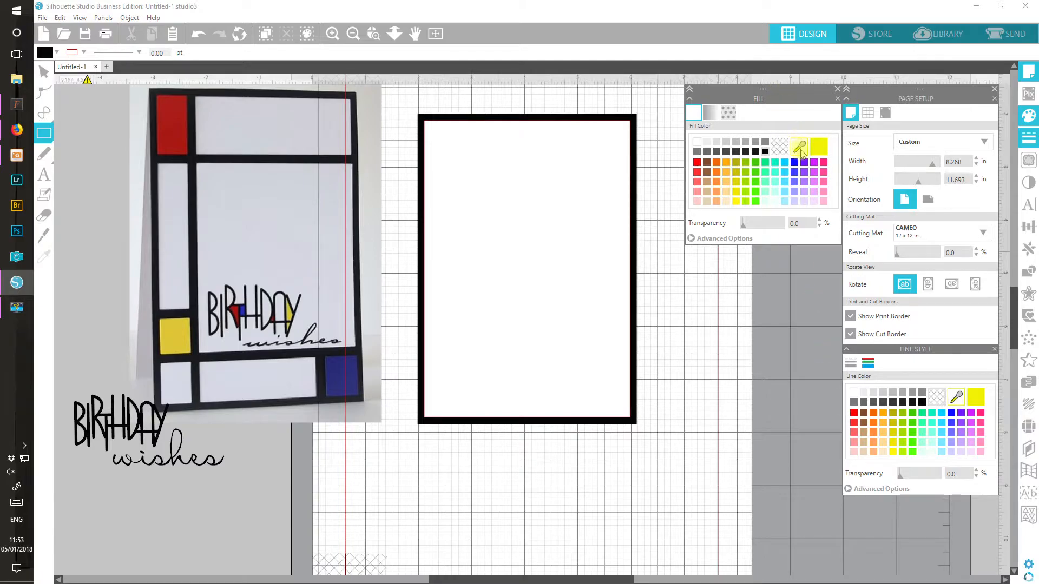
left_click(697, 171)
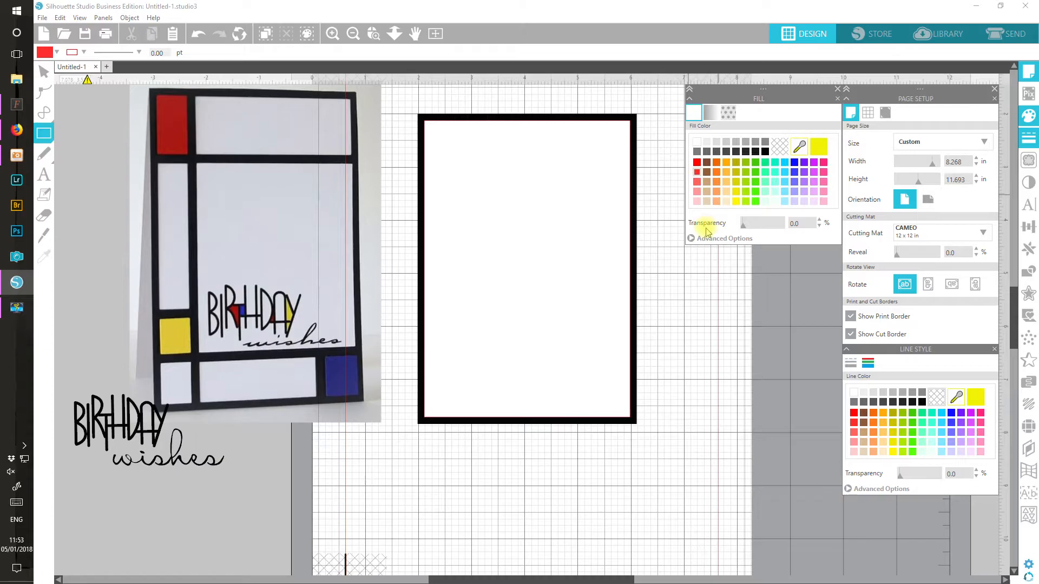
left_click(699, 240)
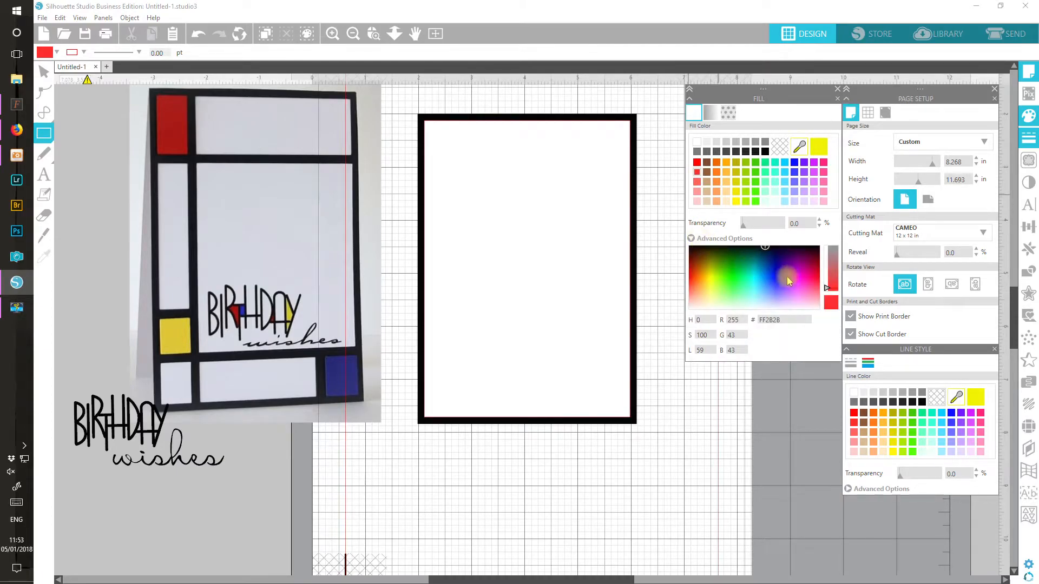
left_click_drag(813, 284, 817, 272)
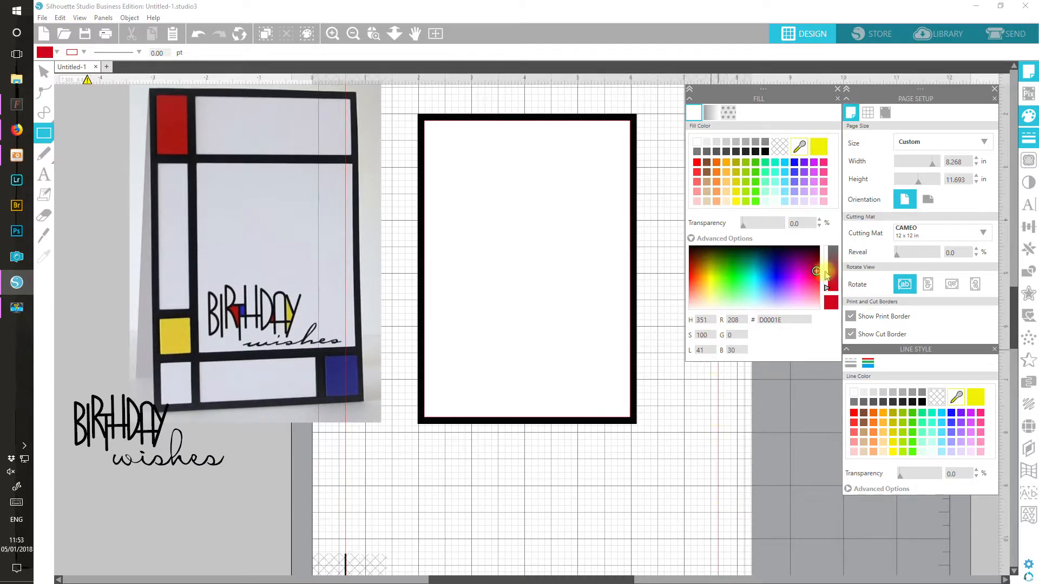
mouse_move(817, 271)
left_mouse_down()
mouse_move(703, 291)
mouse_move(688, 273)
left_mouse_up()
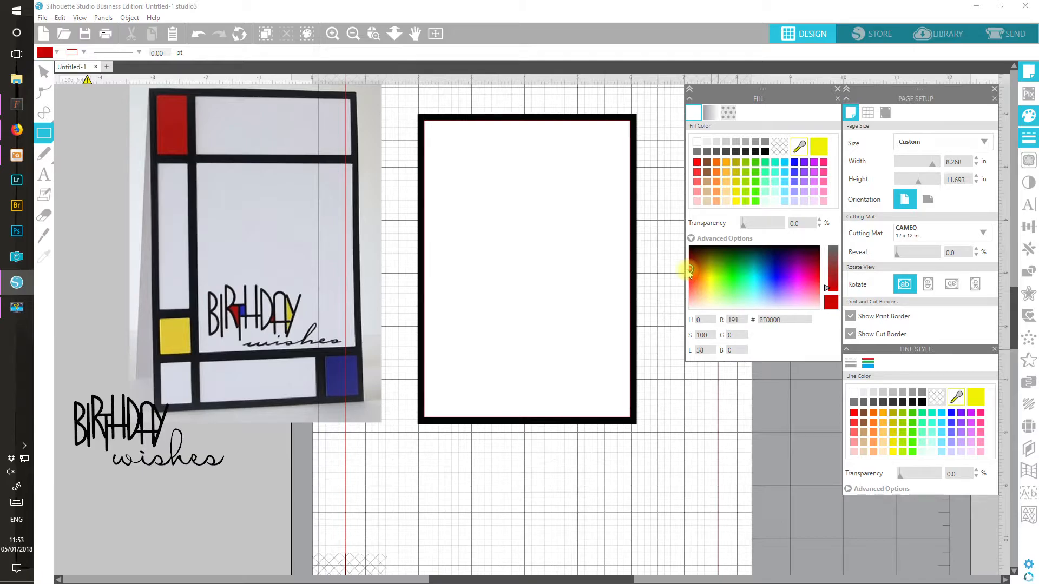
mouse_move(379, 485)
left_mouse_down()
mouse_move(433, 526)
mouse_move(428, 539)
left_mouse_up()
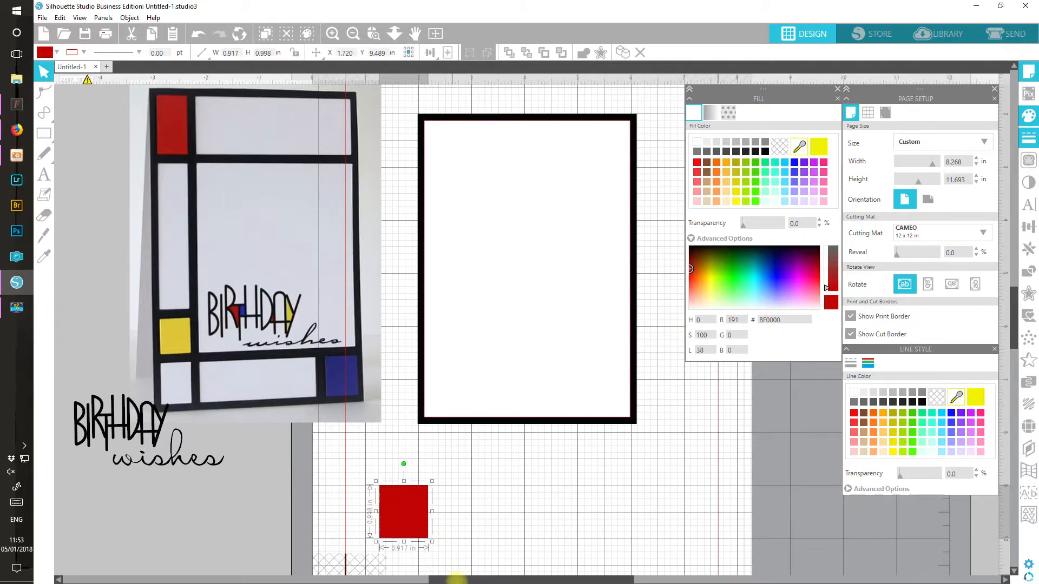
Step: Duplicate the red rectangle, place the copy beside it, and fill it with the yellow FAD100
left_click(623, 53)
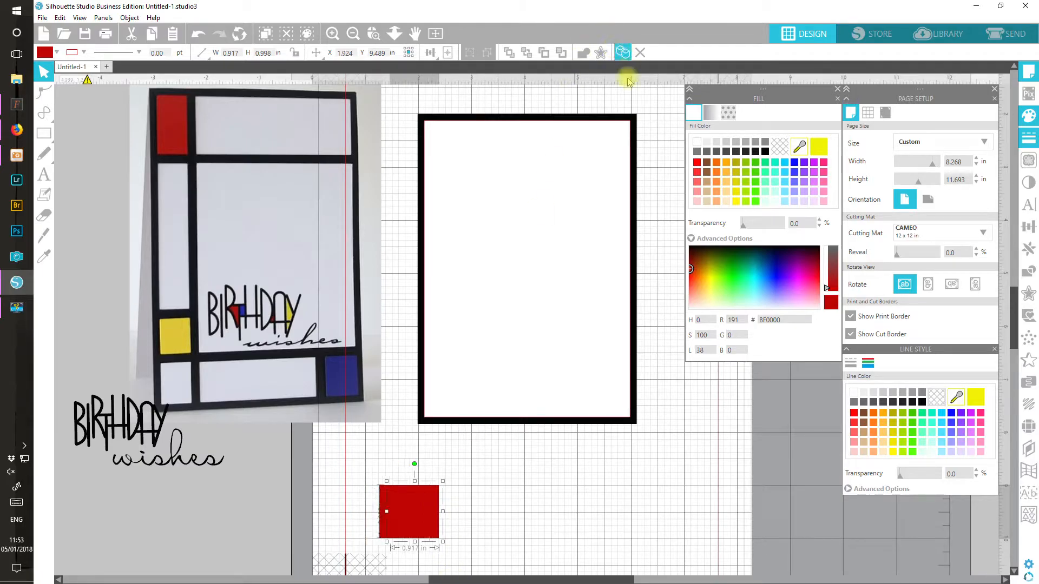
left_click_drag(432, 491, 488, 493)
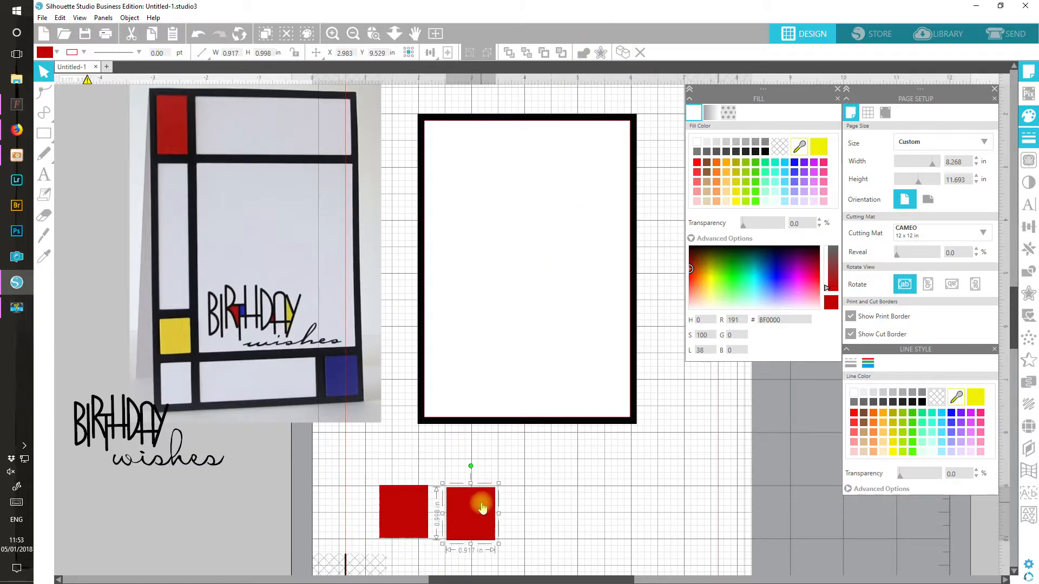
left_click(737, 202)
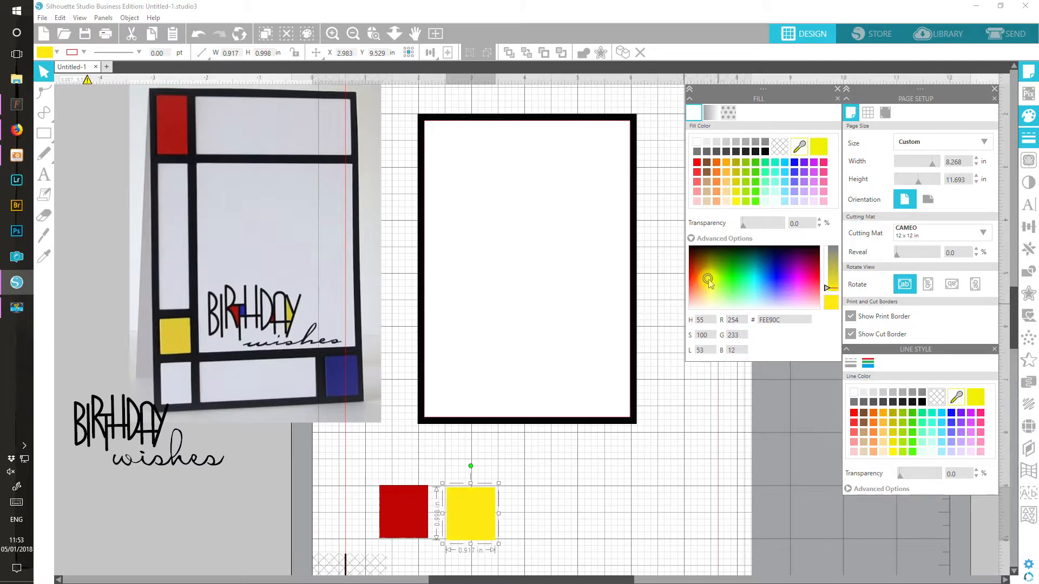
left_click_drag(710, 282, 710, 280)
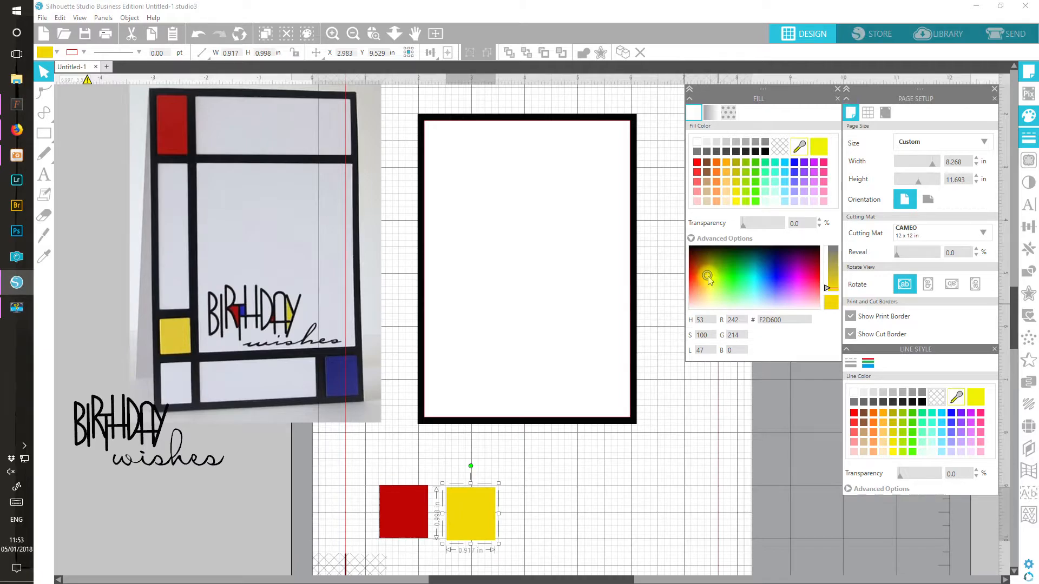
left_click_drag(708, 279, 708, 281)
Step: Duplicate the yellow rectangle, place the copy to its right, and fill it with the dark blue 00178C
left_click(630, 52)
left_click_drag(487, 508, 550, 510)
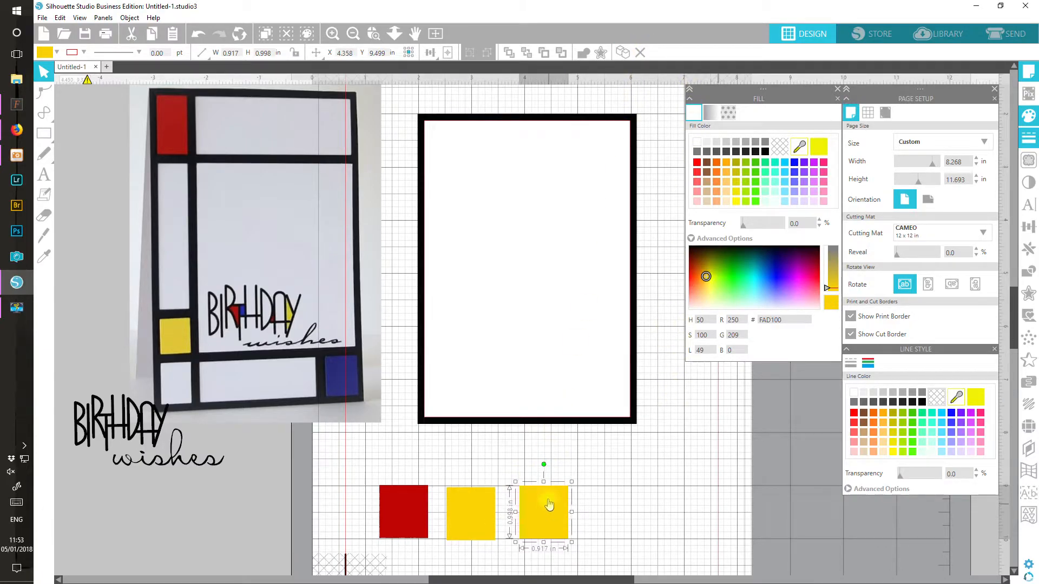
left_click(771, 275)
mouse_move(771, 276)
left_mouse_down()
mouse_move(764, 267)
mouse_move(775, 264)
left_mouse_up()
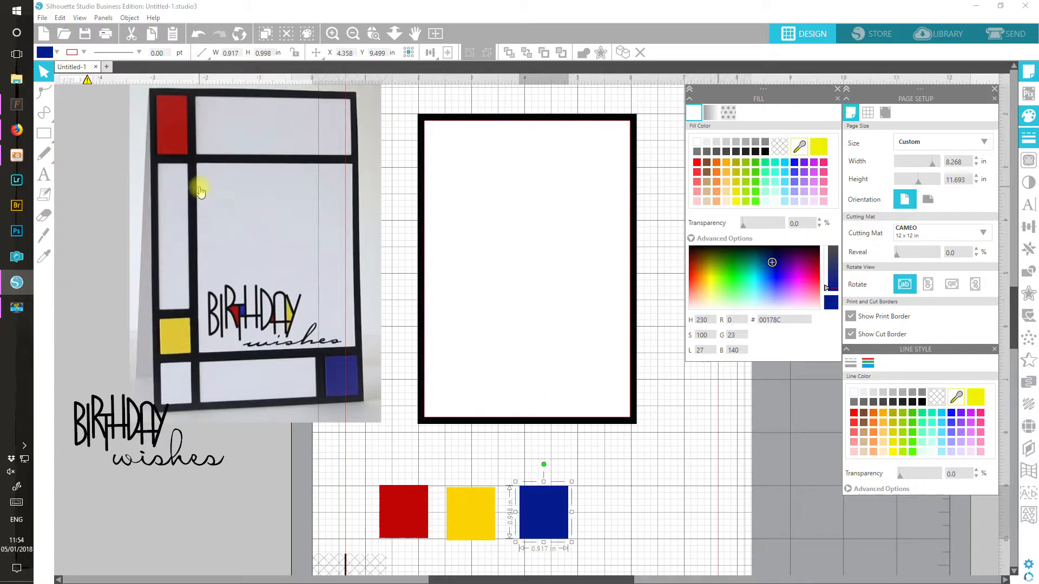
Step: With Snap to Grid enabled, draw a black-filled bar 4.500 by 0.125 in and place it across the upper part of the panel
left_click(44, 133)
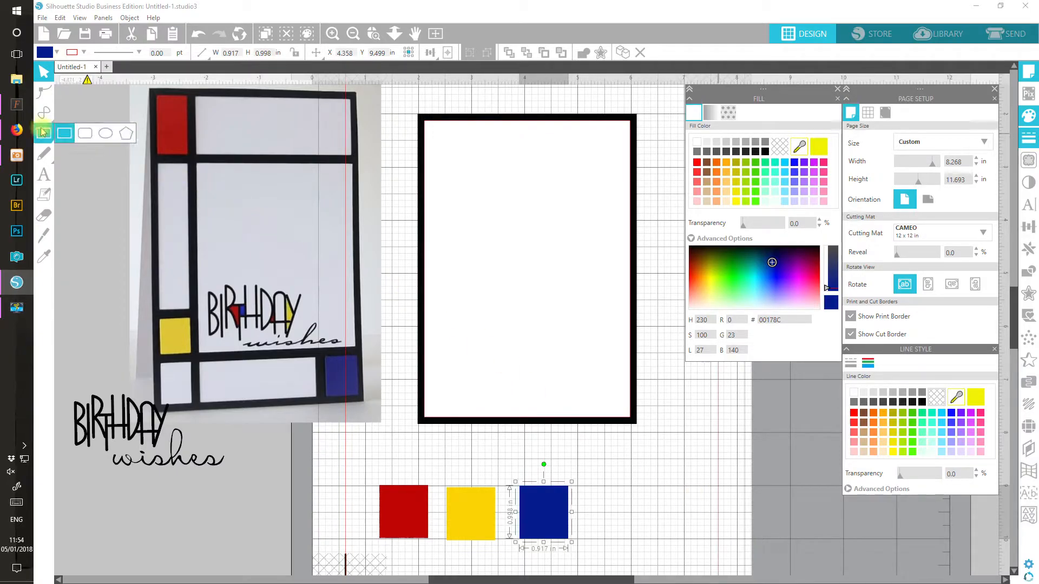
left_click(63, 133)
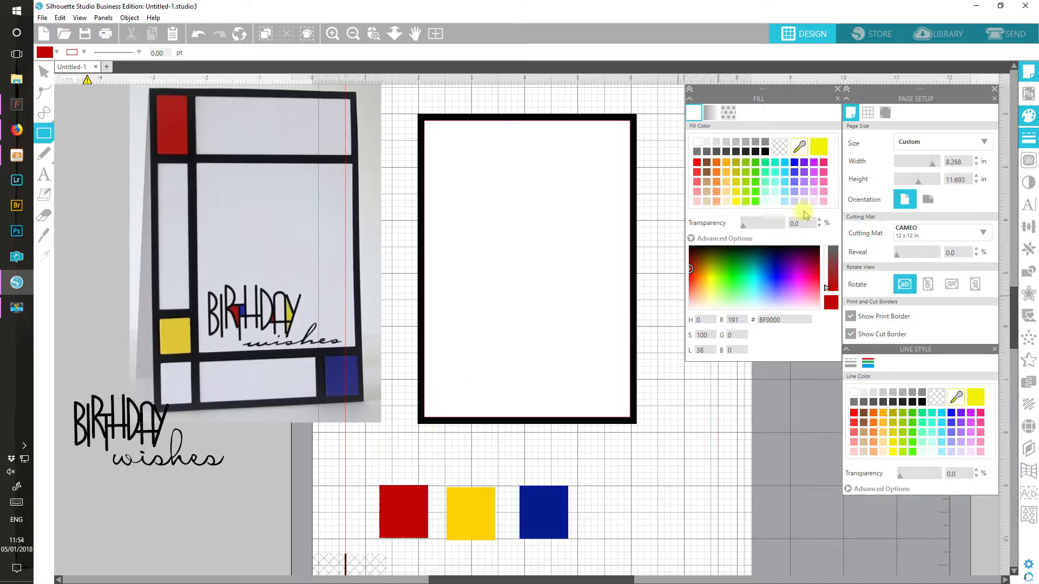
left_click(867, 112)
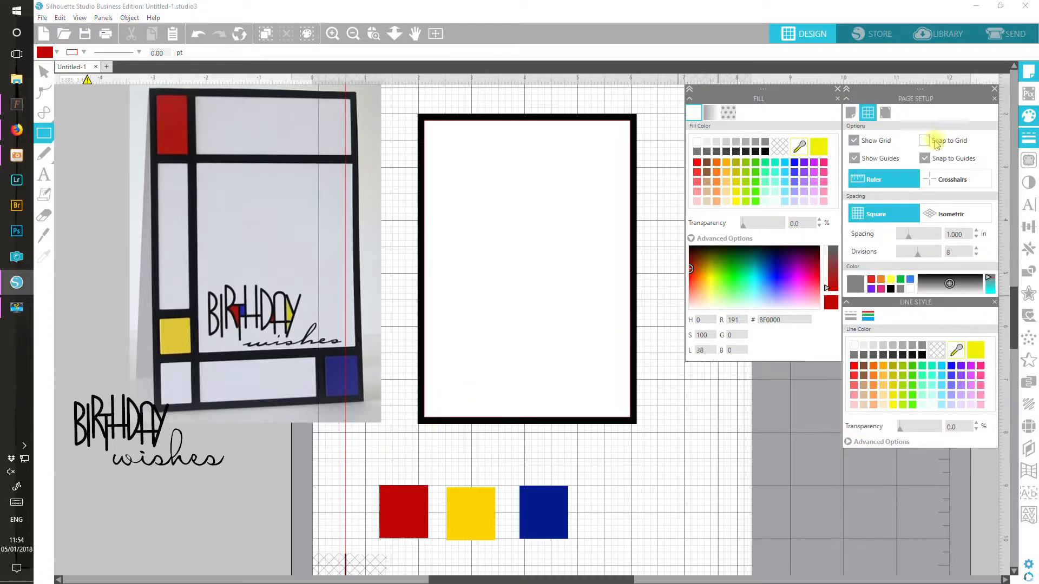
left_click(932, 141)
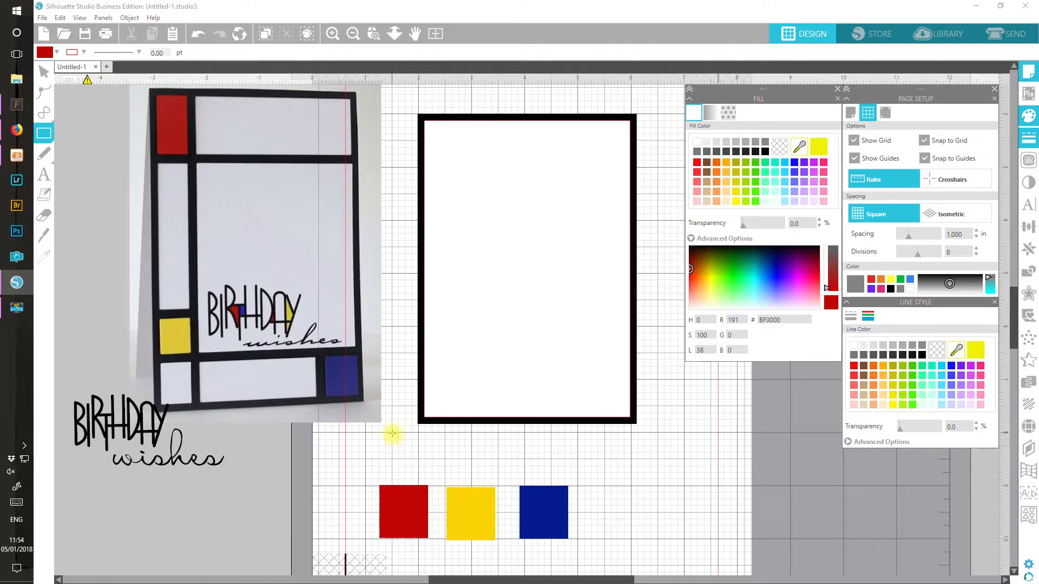
left_click_drag(391, 432, 633, 441)
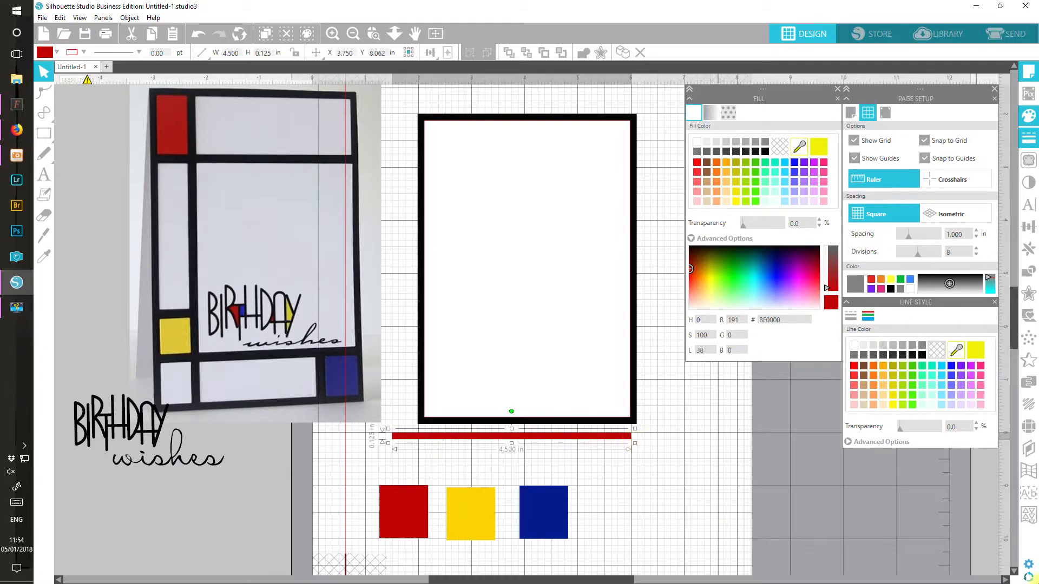
left_click(765, 151)
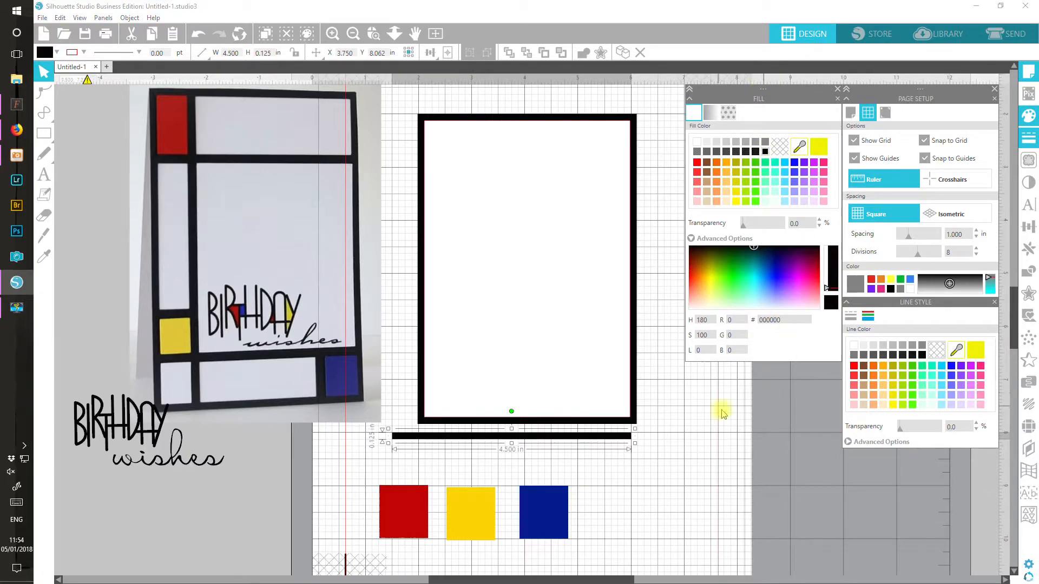
left_click_drag(556, 443, 581, 150)
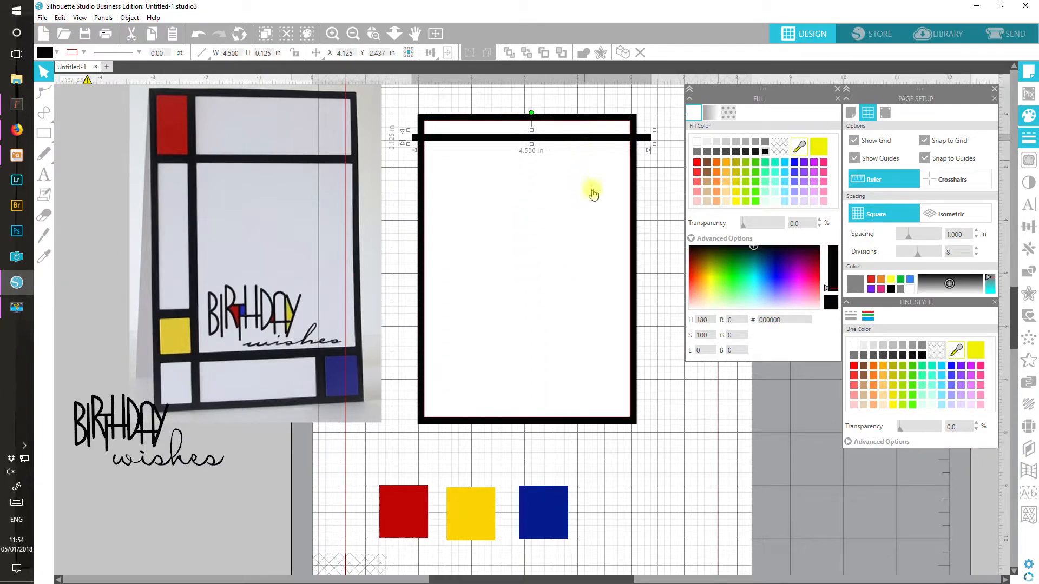
Step: Scale the horizontal bar to about 3.998 by 0.111 in across the upper panel and place a copy across the lower part
left_click_drag(572, 143, 578, 184)
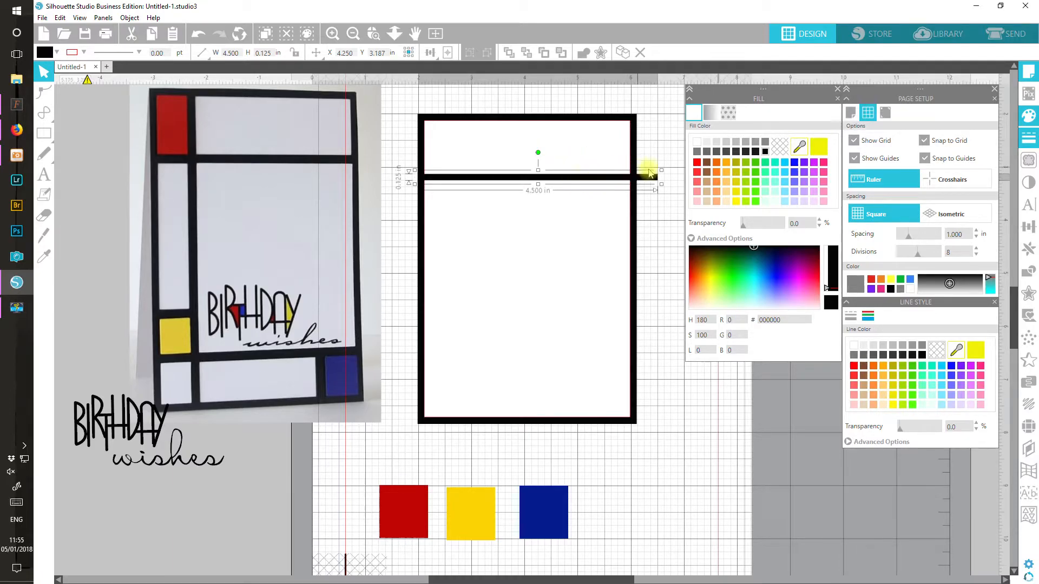
left_click_drag(662, 184, 615, 172)
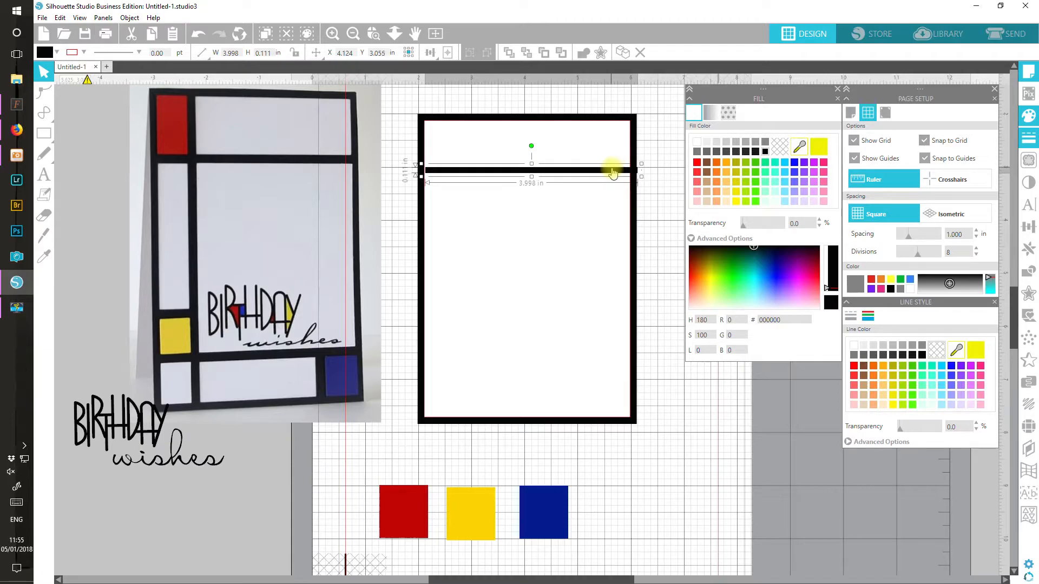
left_click_drag(612, 172, 608, 172)
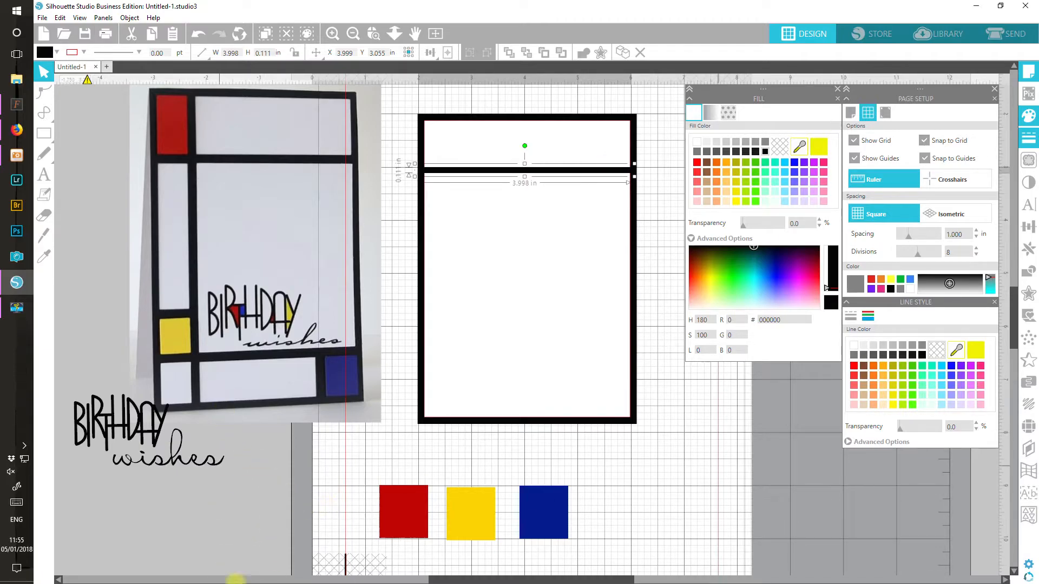
left_click_drag(586, 171, 588, 375)
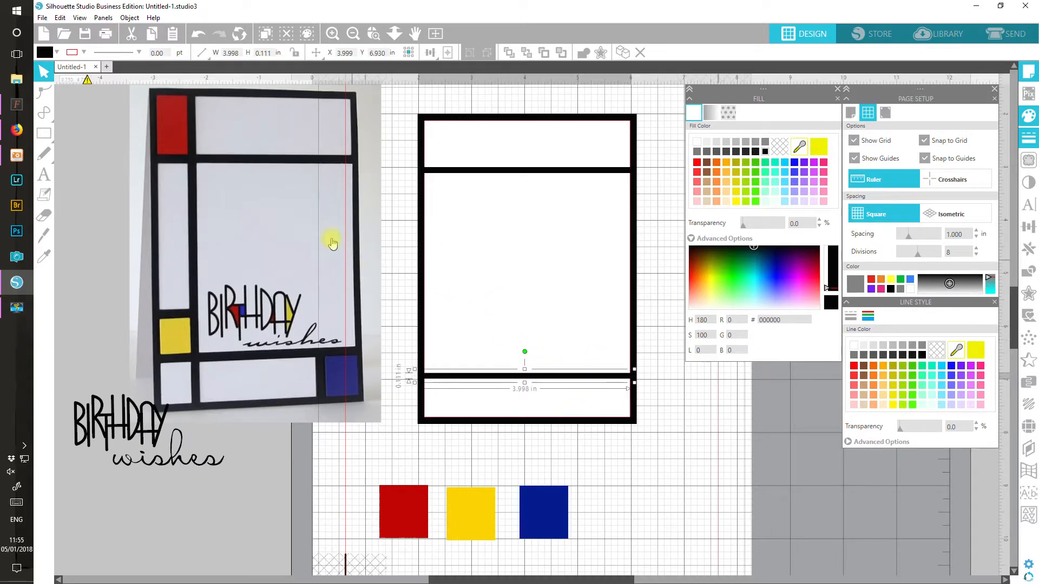
Step: Draw a vertical bar 0.125 by 5.750 in, fill it black, and place it in the left part of the panel
left_click(47, 134)
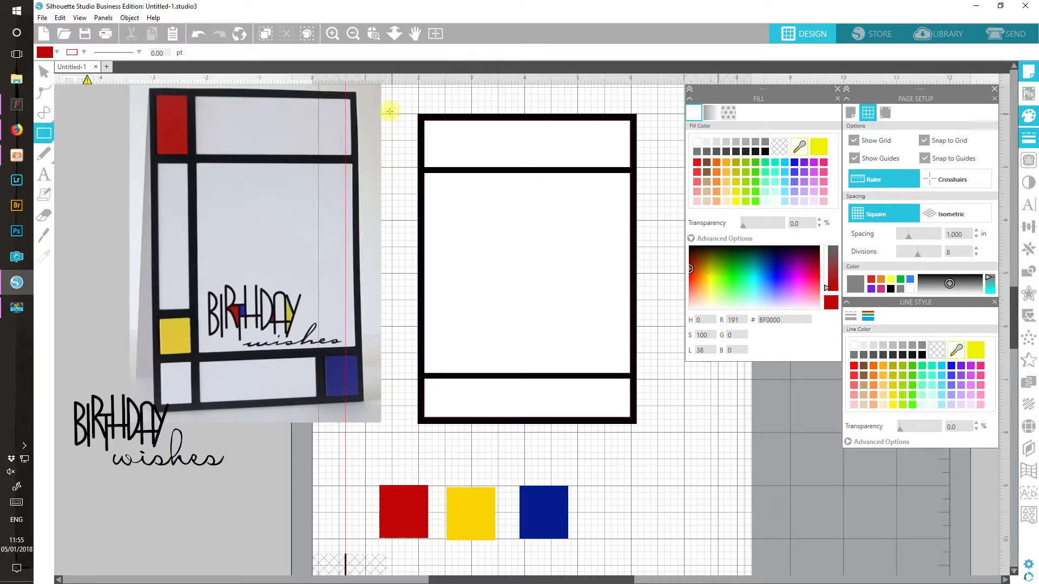
left_click_drag(392, 113, 401, 418)
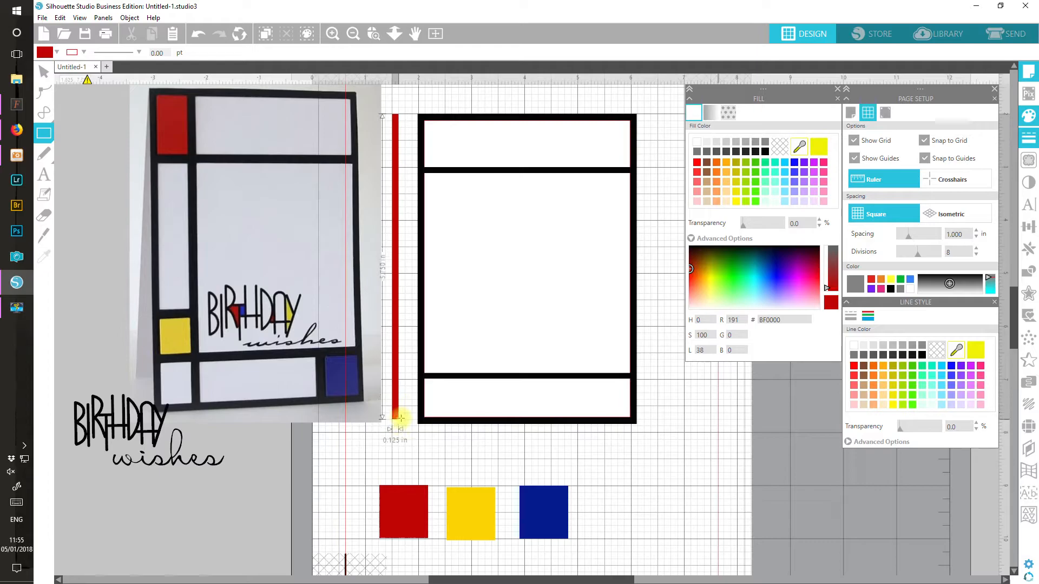
left_click(766, 151)
left_click_drag(394, 212, 456, 216)
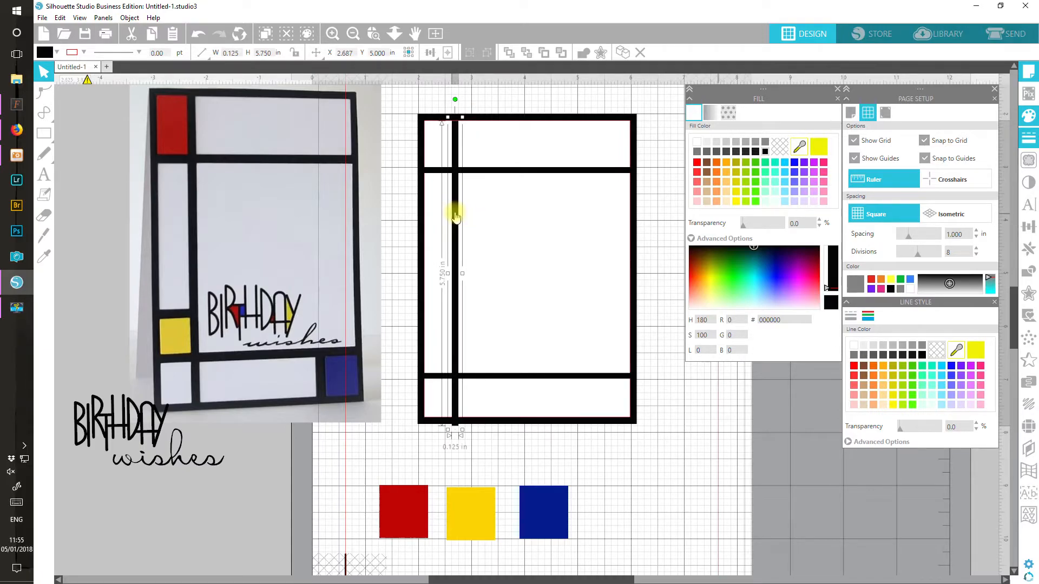
Step: Turn off Snap to Grid and shift the vertical bar slightly right and the upper horizontal bar slightly down
left_click(954, 142)
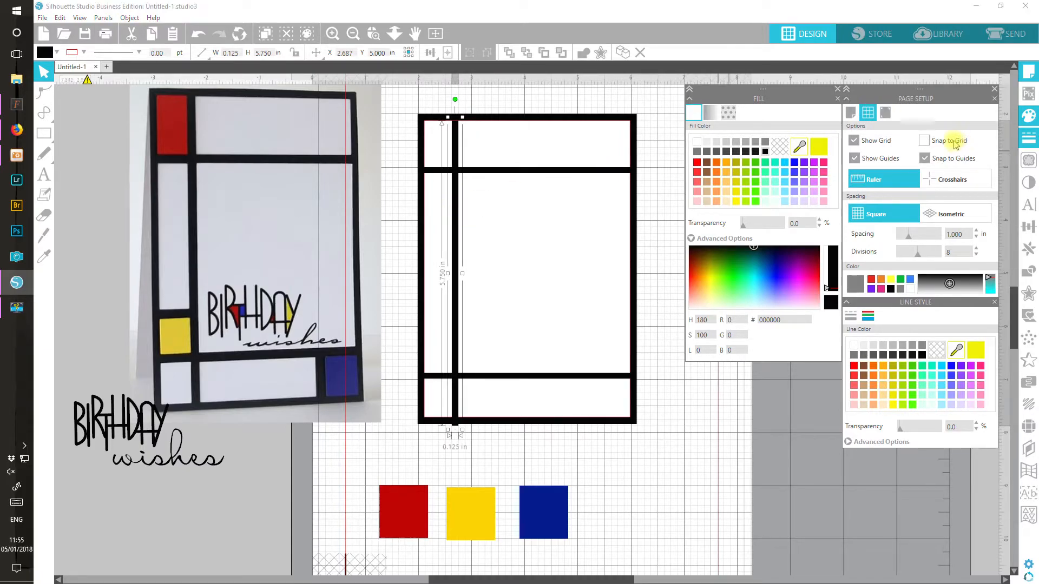
left_click_drag(458, 230, 463, 231)
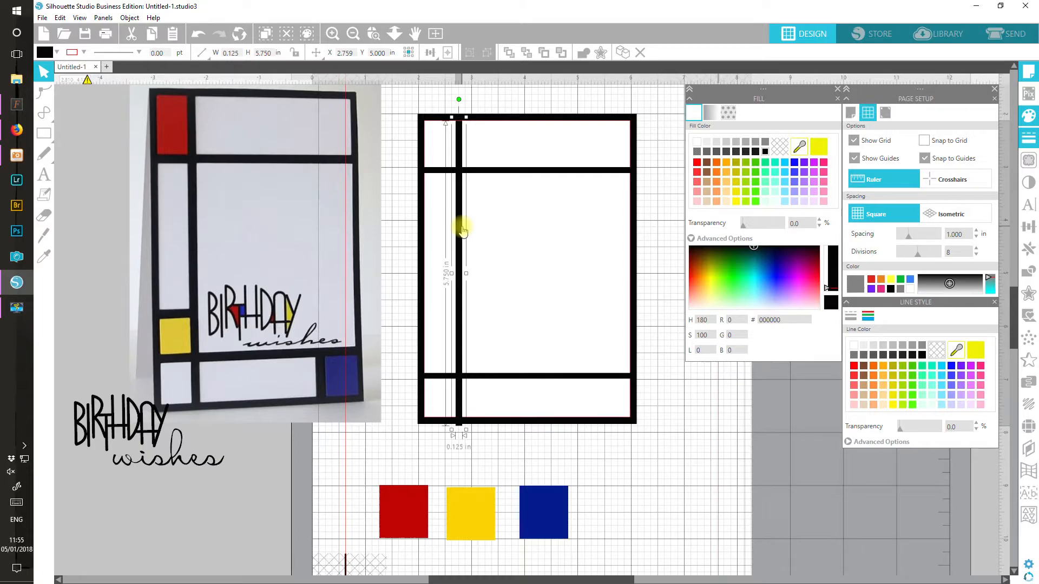
left_click_drag(487, 177, 487, 188)
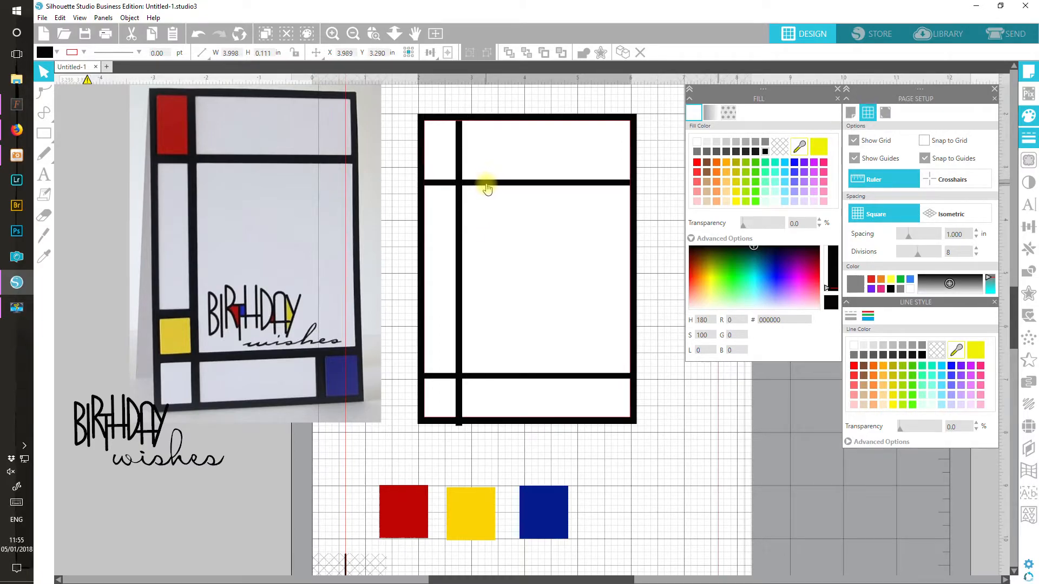
left_click(452, 238)
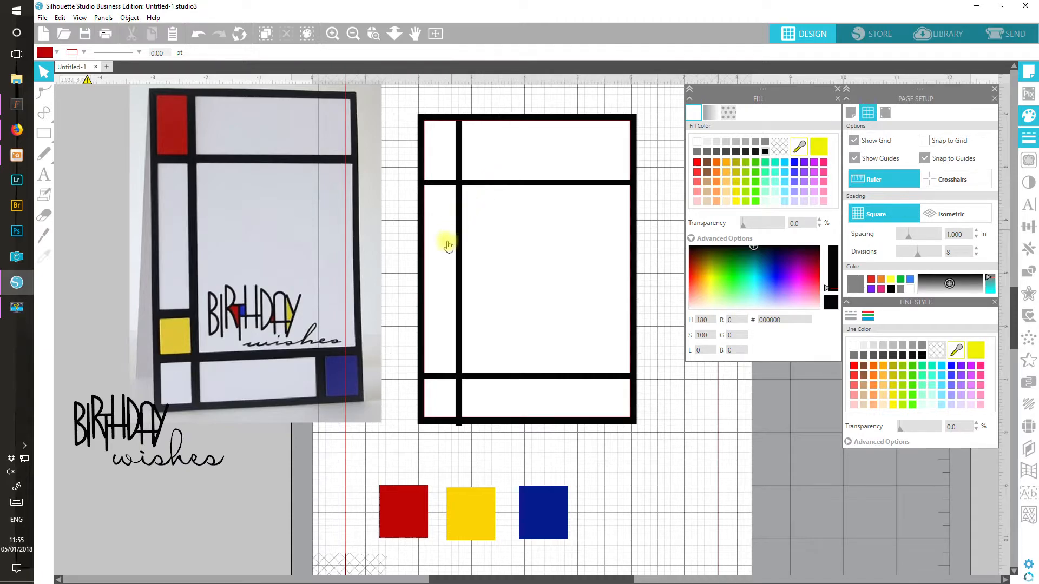
Step: Scale the vertical bar down to about 0.122 by 5.630 in so it ends within the bottom frame
left_click(458, 424)
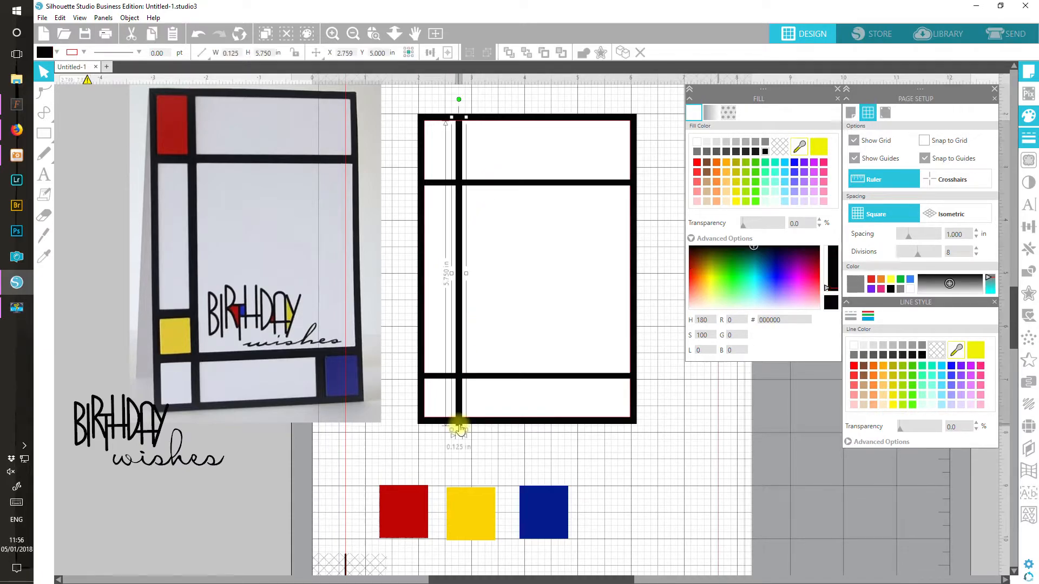
left_click_drag(465, 427, 464, 424)
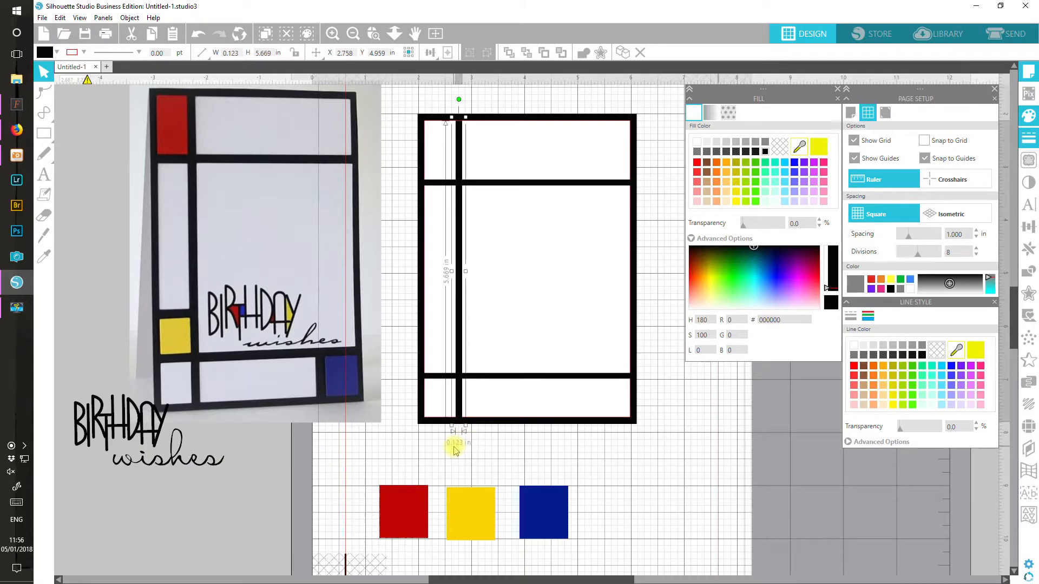
left_click_drag(464, 430, 464, 427)
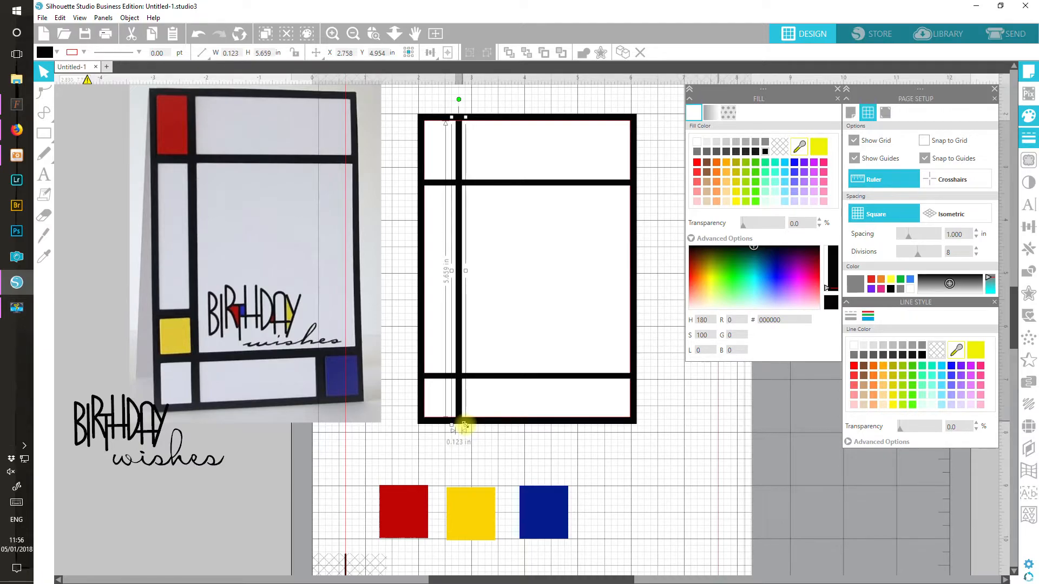
mouse_move(465, 426)
left_mouse_down()
mouse_move(455, 327)
mouse_move(469, 423)
left_mouse_up()
Step: Check the thickness of both horizontal bars and set the vertical bar's width to 0.111 in
left_click(487, 186)
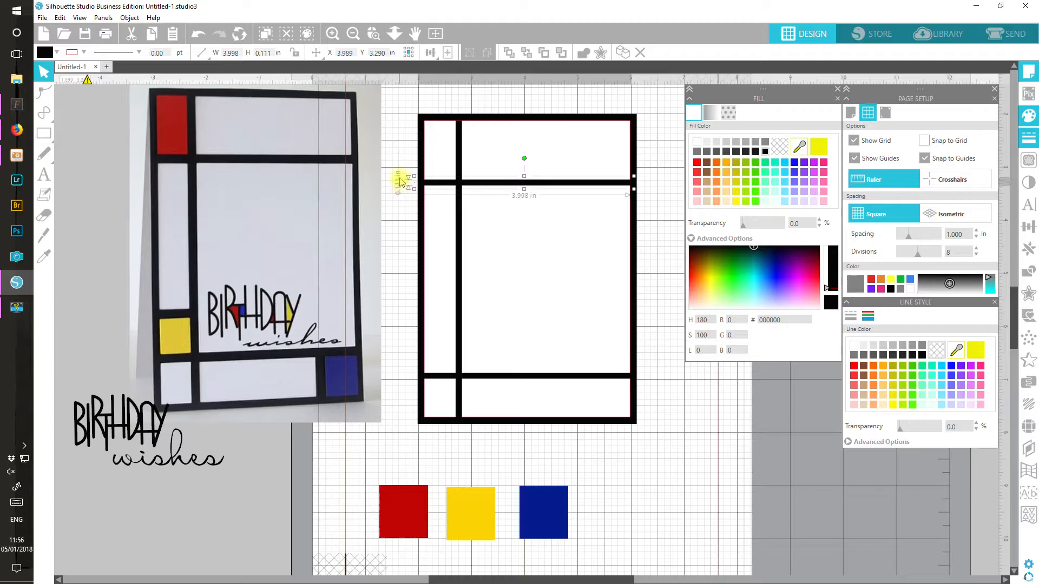
left_click(465, 377)
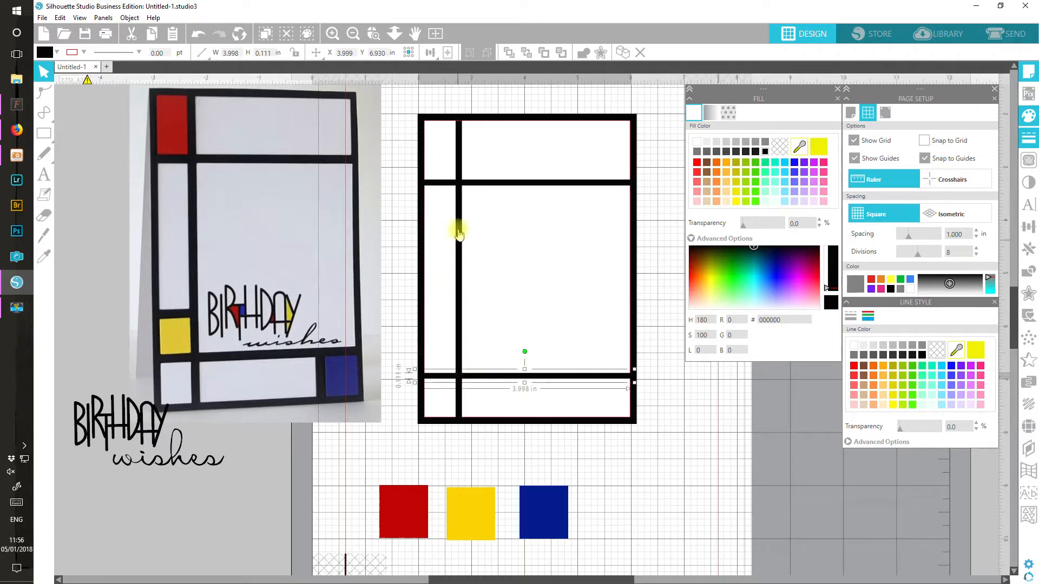
left_click(458, 206)
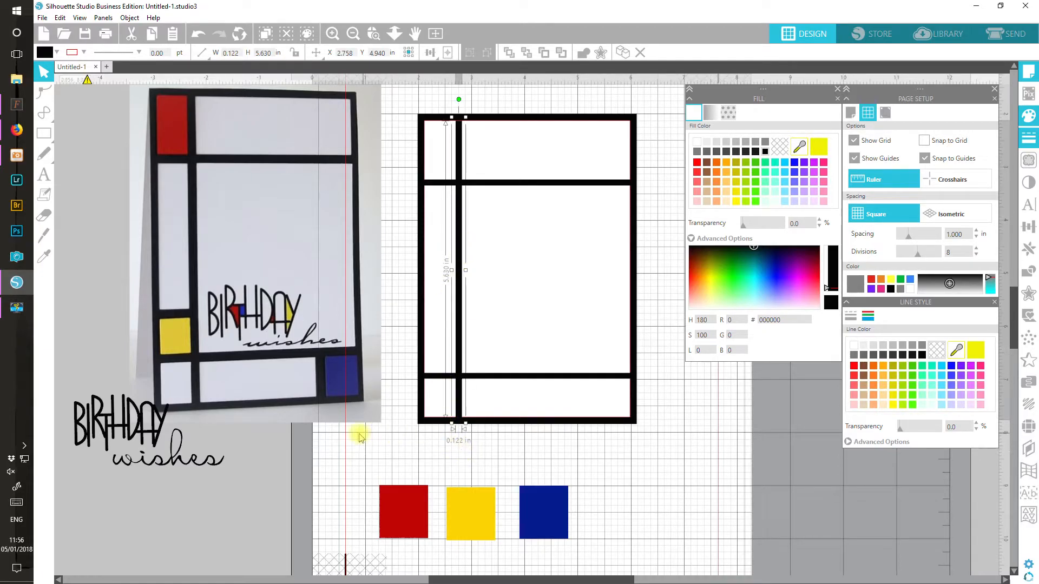
left_click(240, 52)
type("0.111")
key("Return")
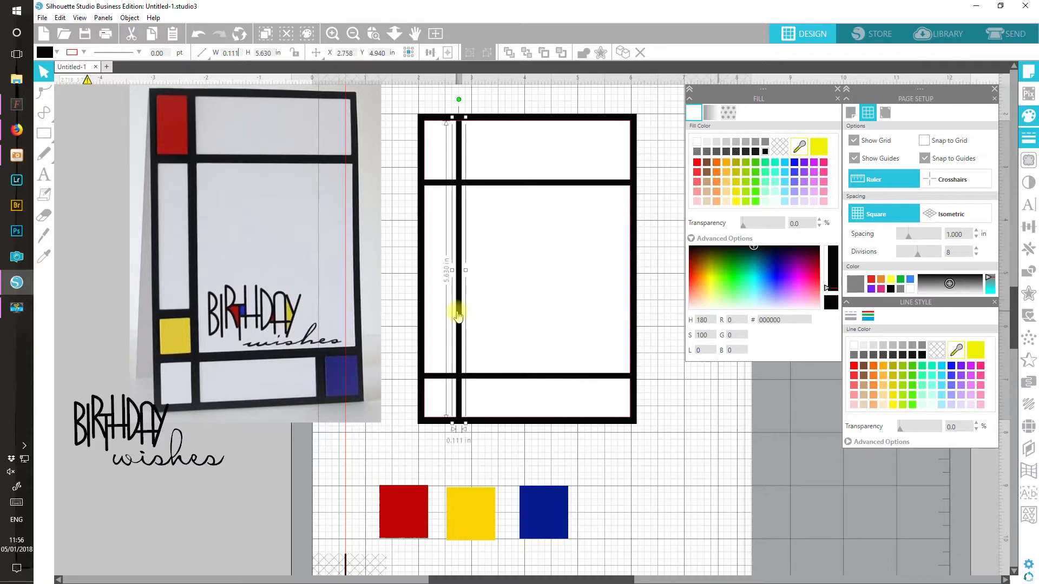
Step: Nudge the lower horizontal bar up to a Y position of about 6.859 in
left_click(491, 378)
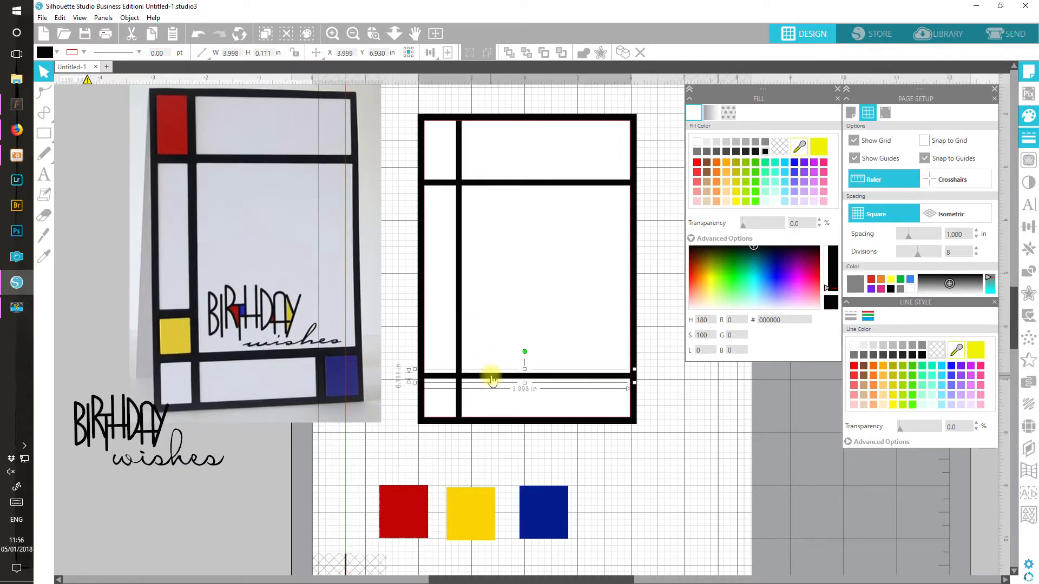
key("Up")
key("Up")
key("Up")
key("Up")
key("Up")
key("Up")
key("Up")
key("Up")
key("Up")
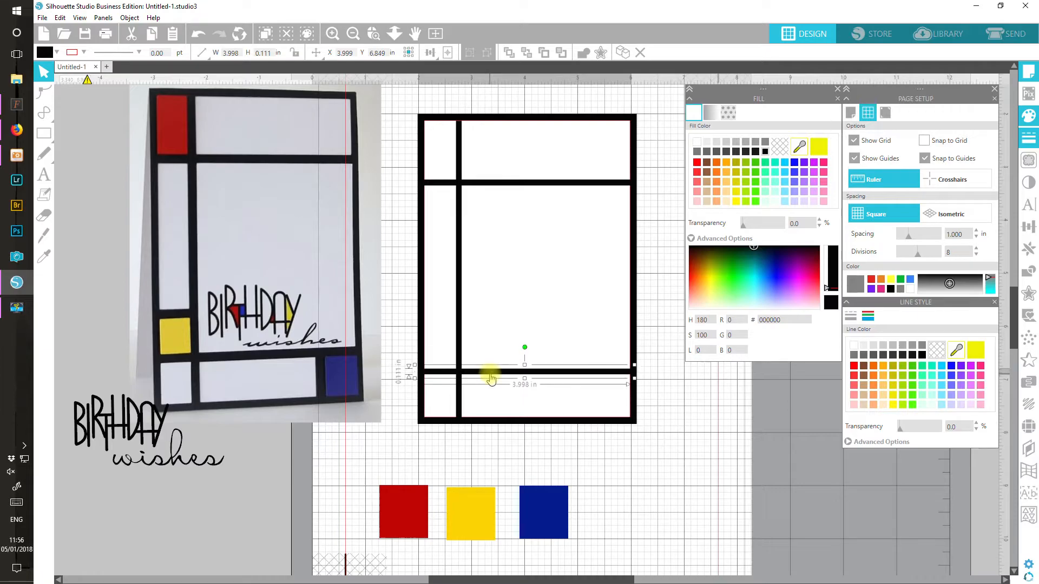
key("Down")
key("Down")
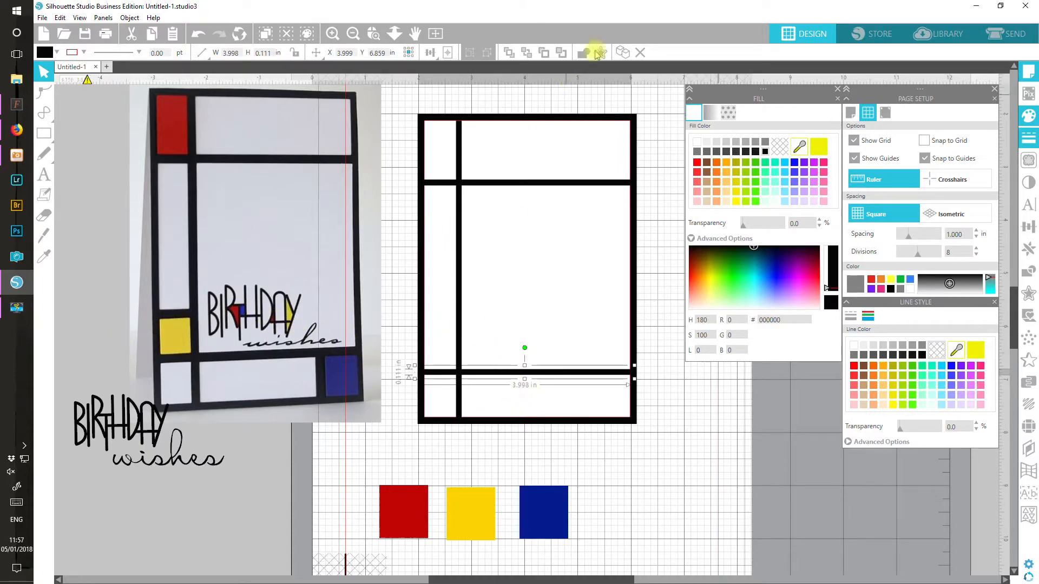
Step: Duplicate the lower horizontal bar, set the copy's width to 0.4 in, and move it into the left column above the original
left_click(622, 51)
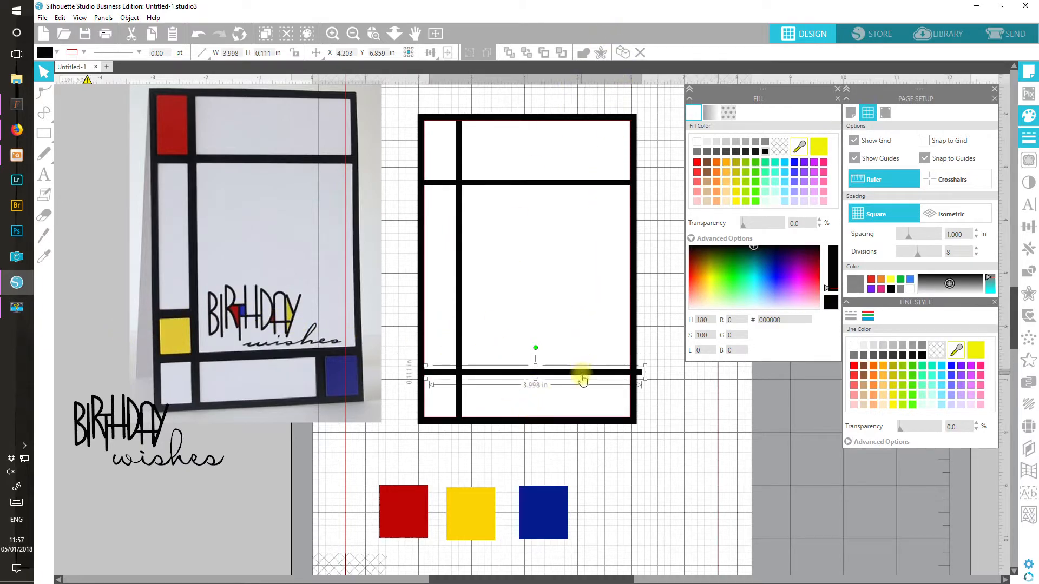
left_click_drag(579, 372, 576, 338)
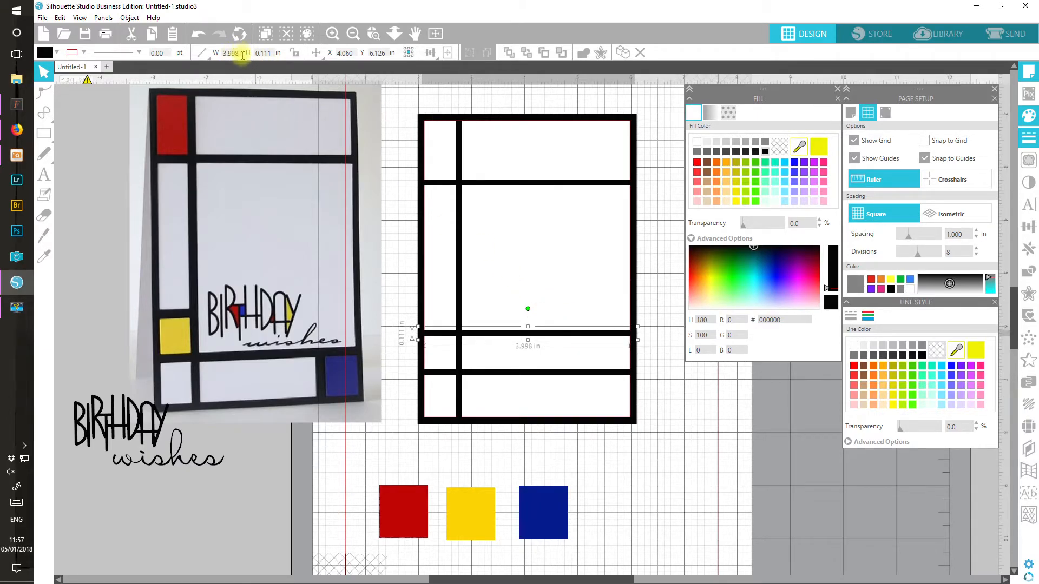
double_click(242, 54)
key("BackSpace")
type(".4")
key("Return")
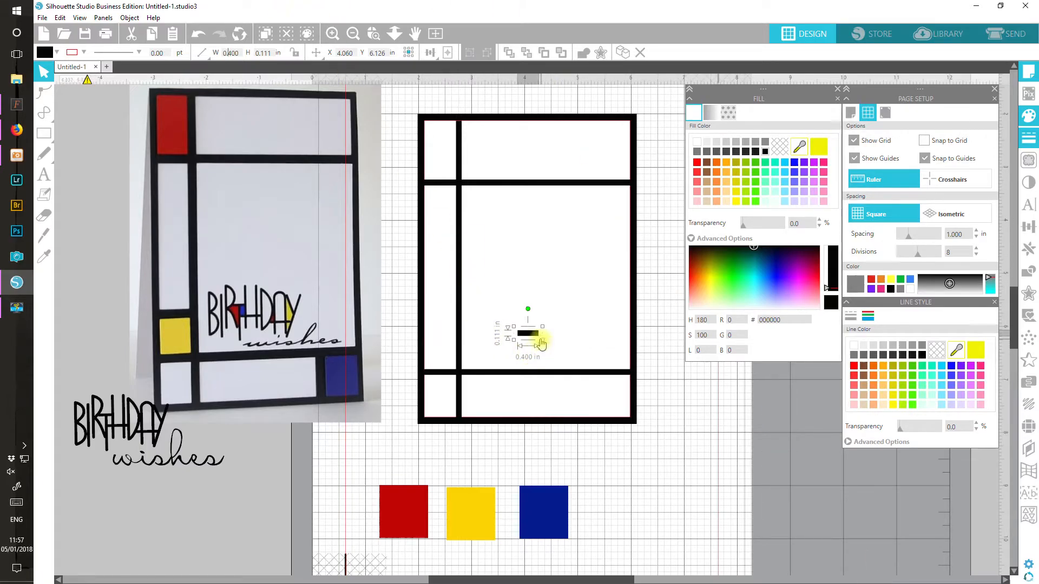
left_click_drag(532, 341, 437, 338)
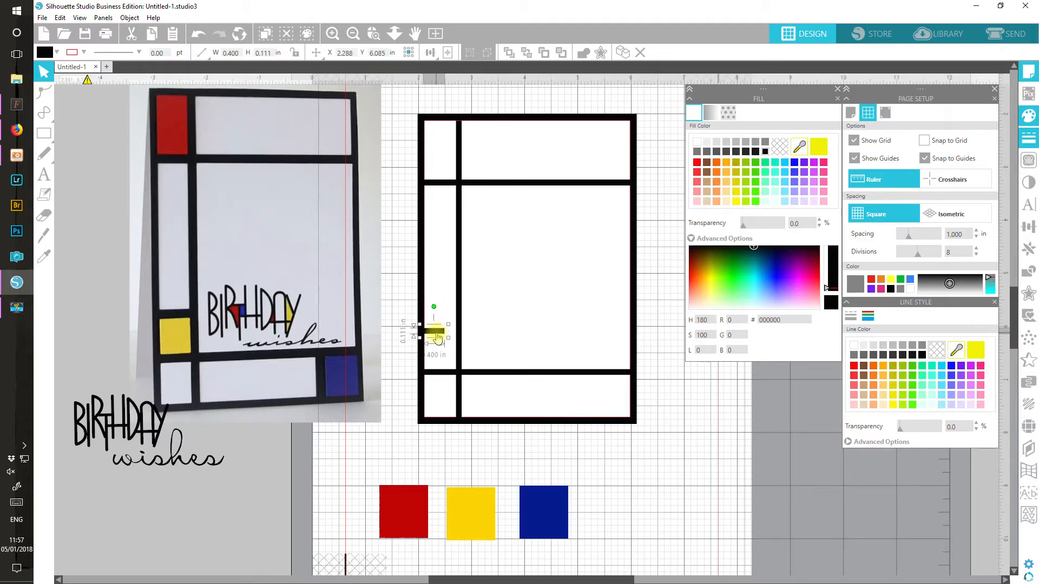
Step: Set the short bar's width to 0.8 in and fit it between the left frame and the vertical bar at Y about 6.115 in
left_click(238, 54)
double_click(237, 54)
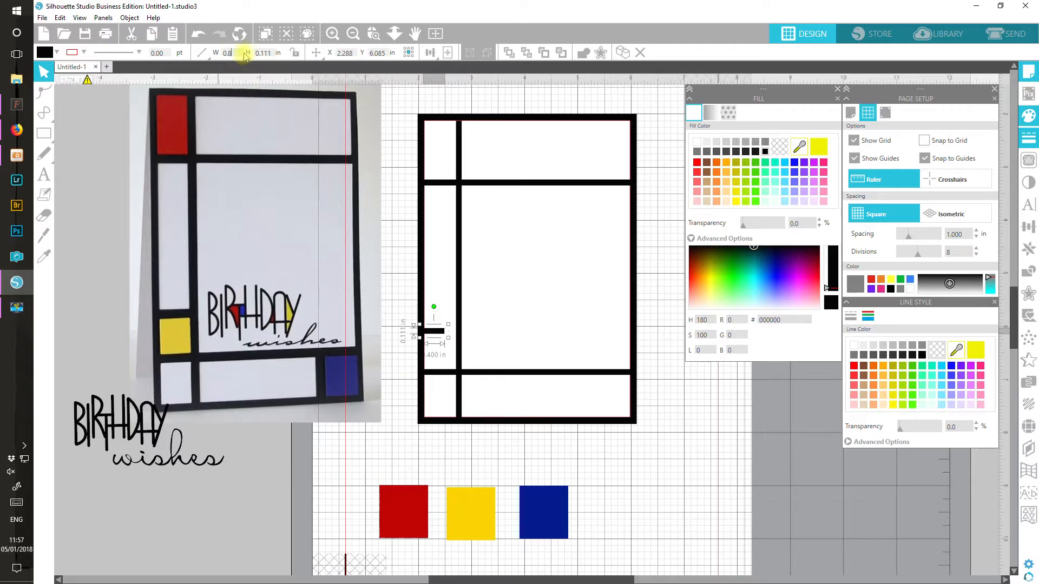
key("Return")
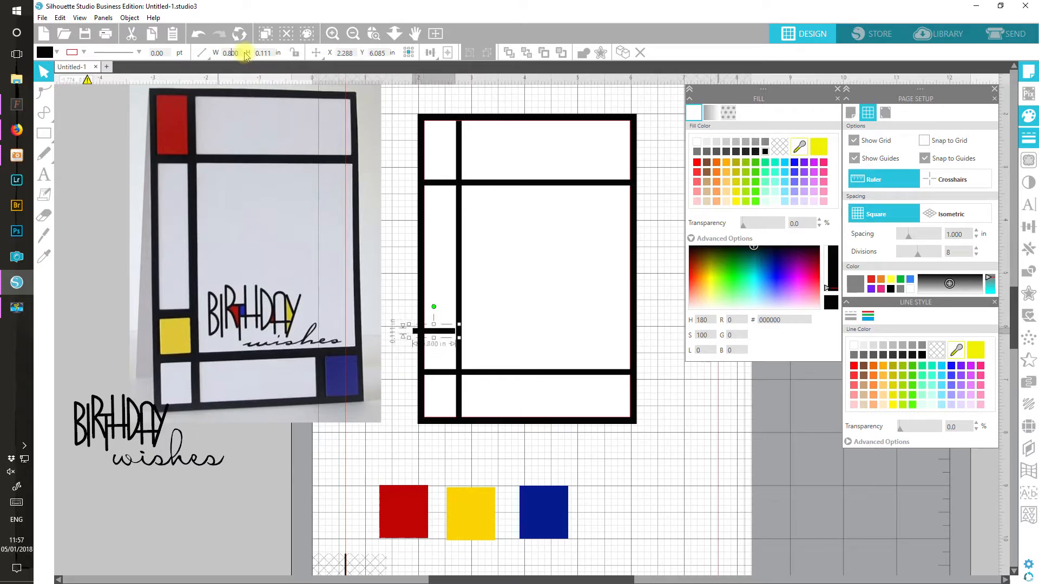
left_click_drag(445, 331, 451, 337)
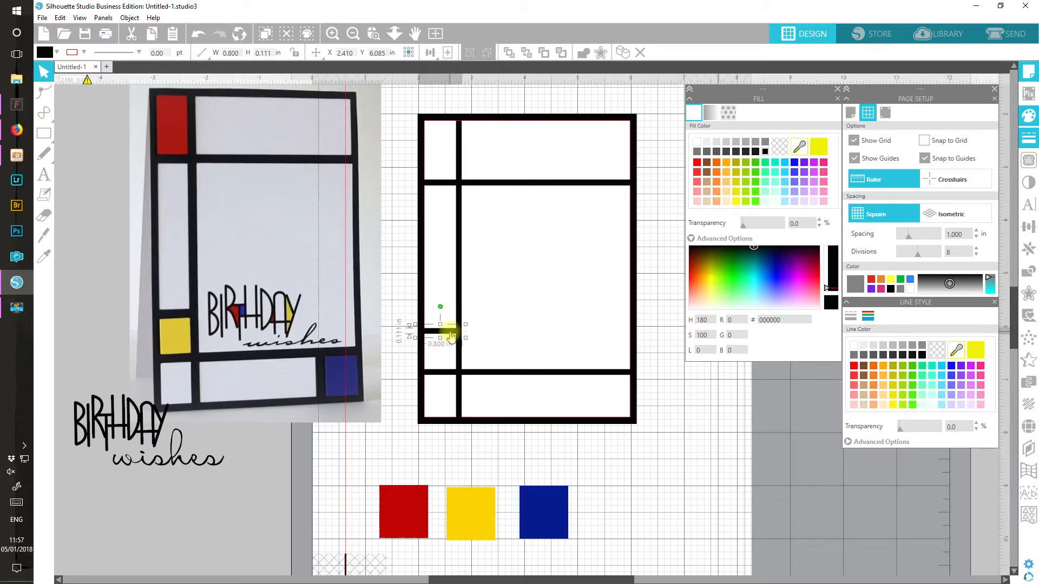
left_click_drag(452, 336, 451, 338)
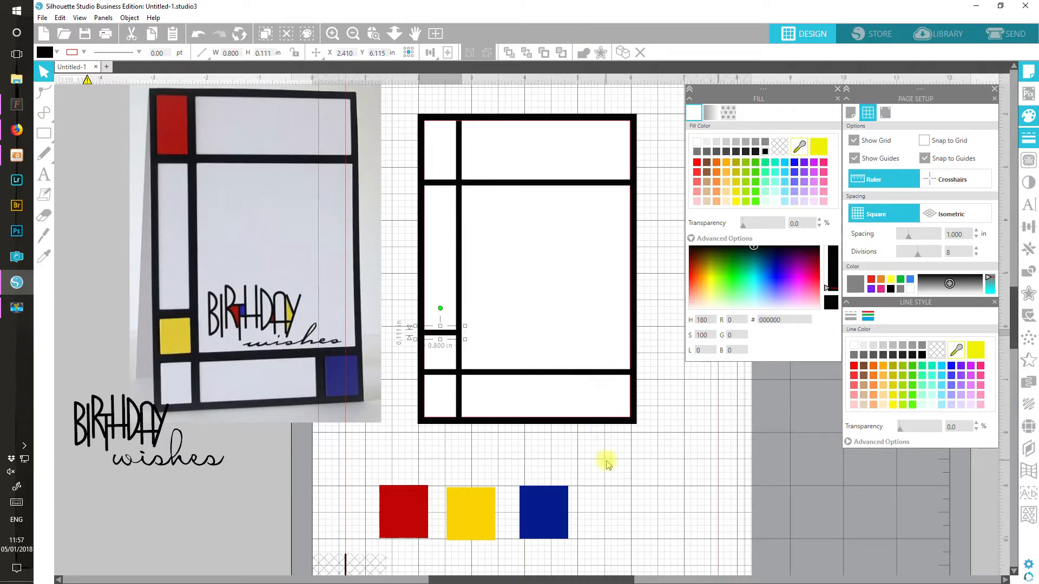
left_click(48, 130)
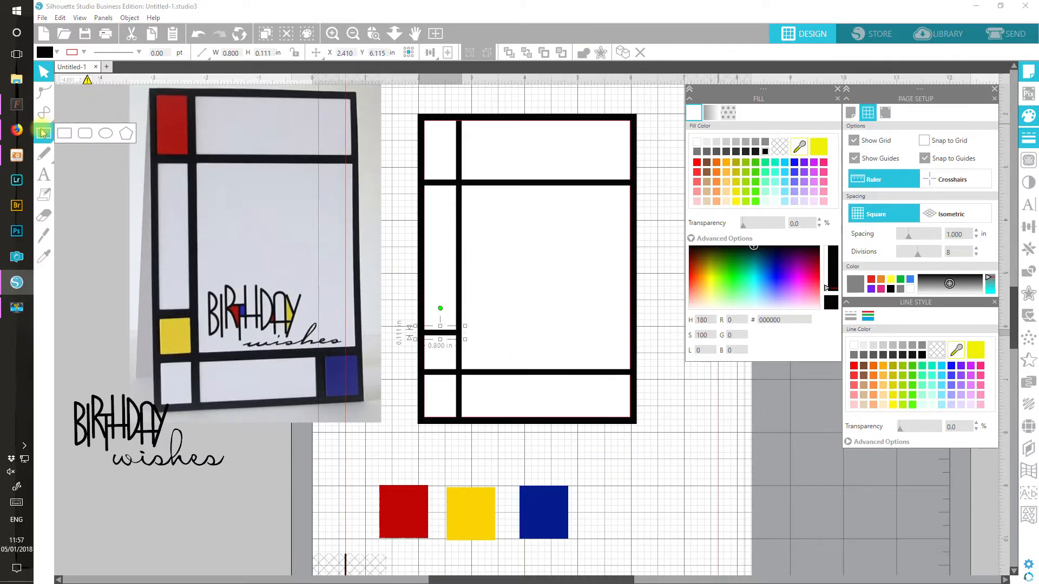
left_click(65, 134)
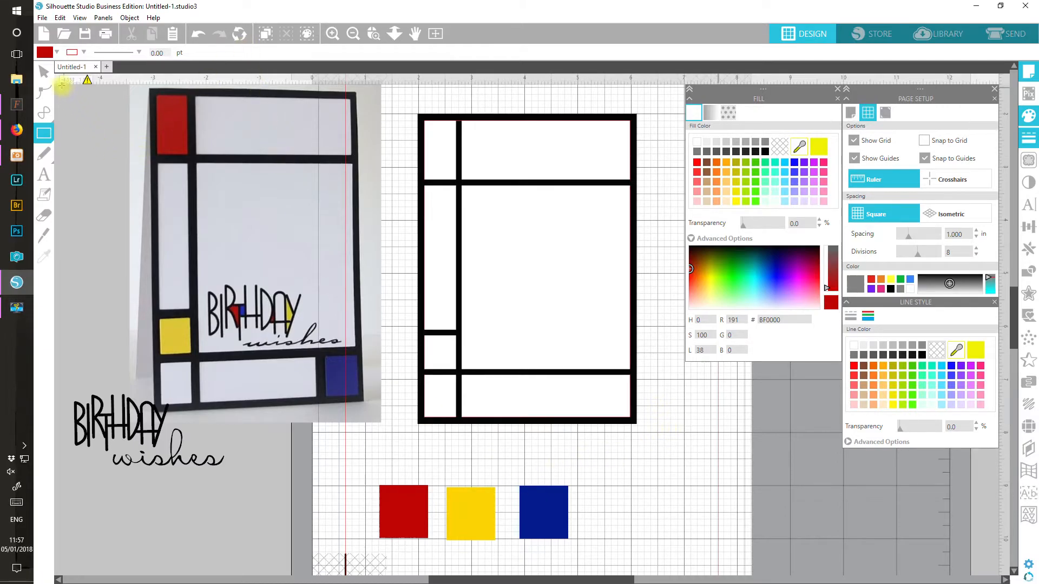
left_click(44, 73)
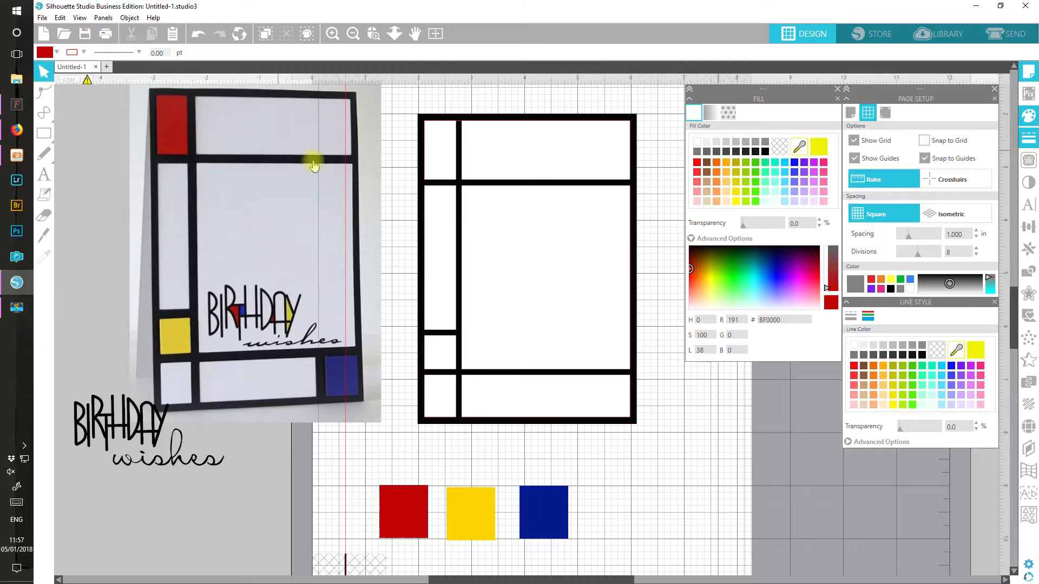
Step: Duplicate the vertical bar, set the copy's height to 0.8 in, and move it into the bottom row near the card's right side
left_click(461, 176)
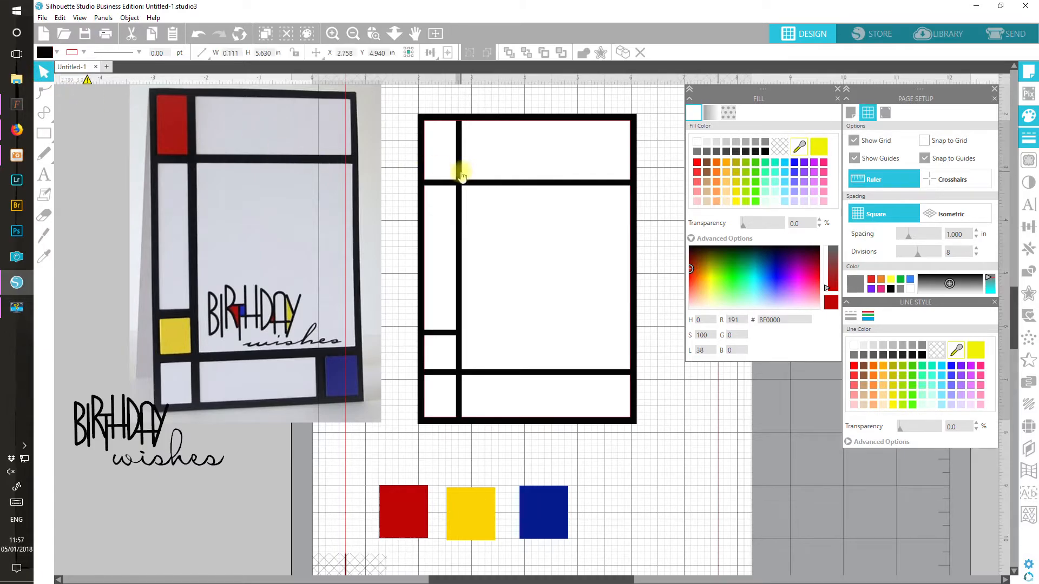
left_click(624, 53)
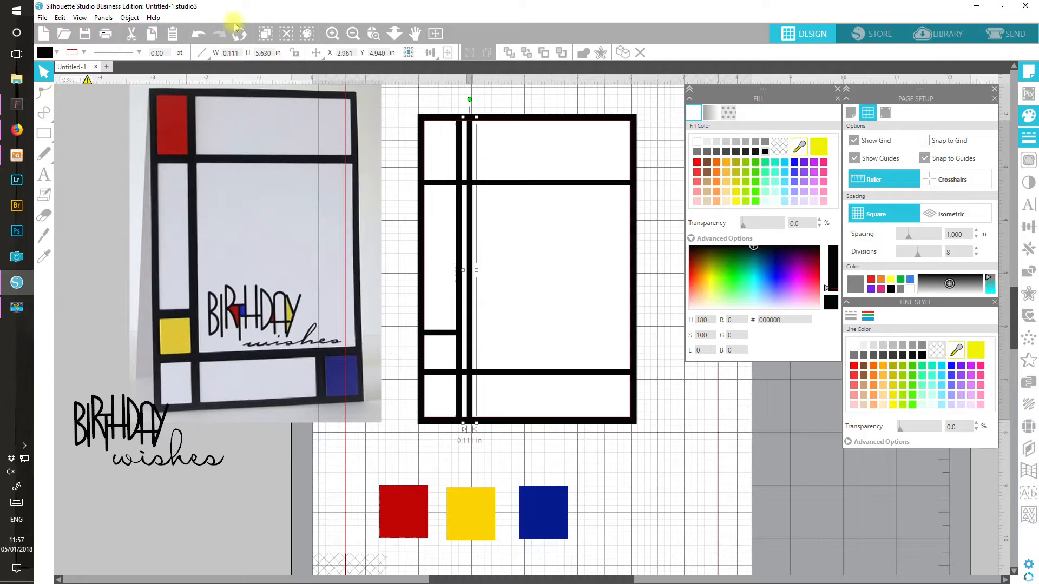
left_click(268, 53)
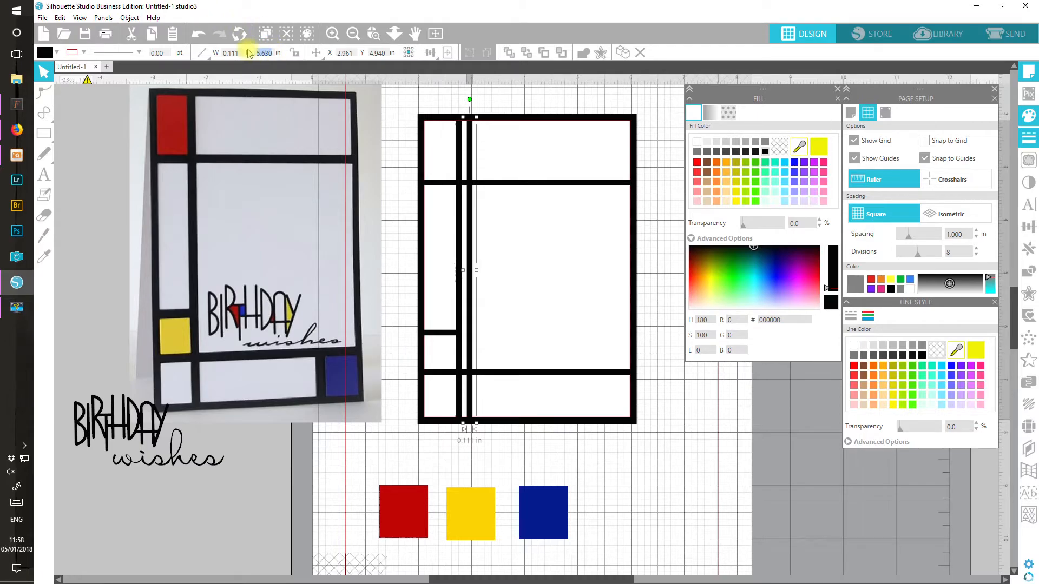
key("BackSpace")
type(".80")
key("Return")
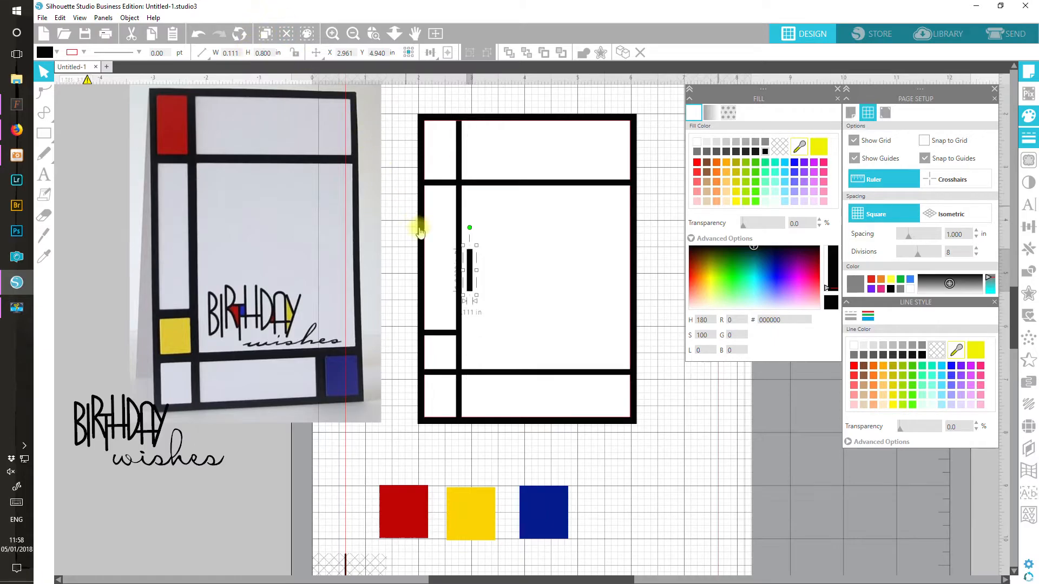
left_click_drag(473, 282, 613, 411)
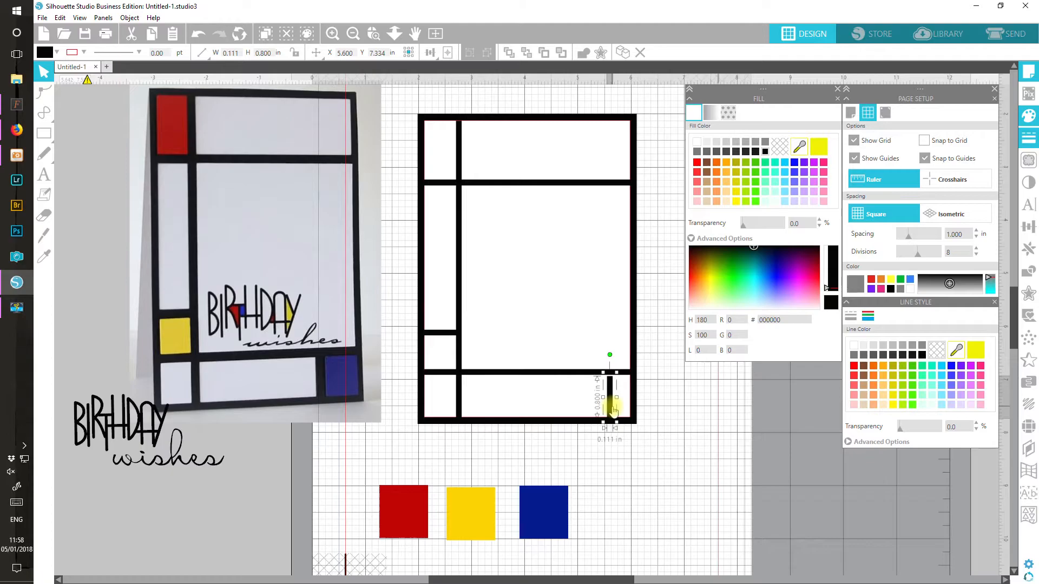
Step: Set the short vertical bar's height to 0.9 in and shift it left to about X 5.223, Y 7.303 in
left_click(264, 53)
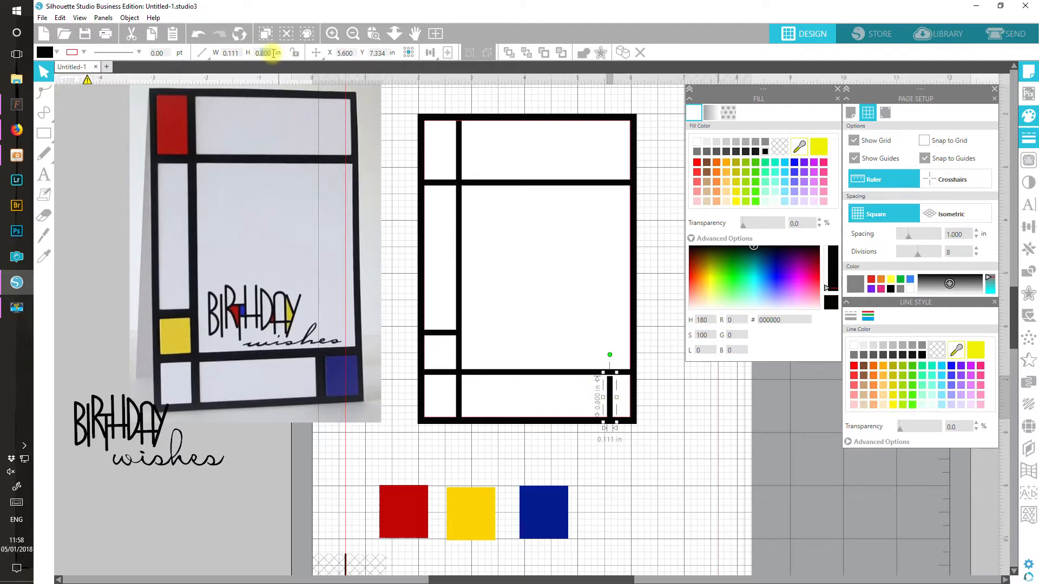
type("0.9")
key("Return")
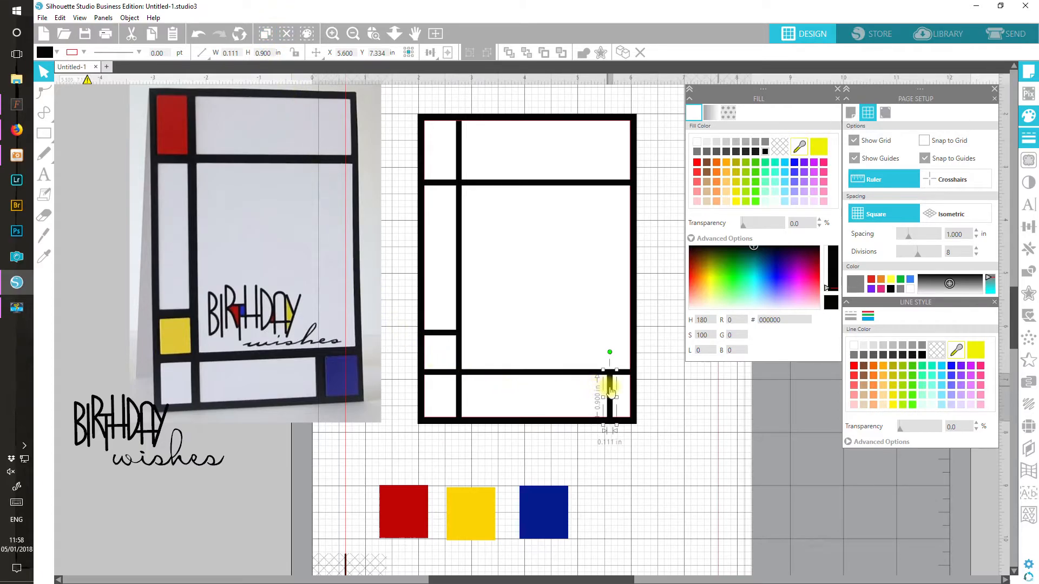
mouse_move(609, 387)
left_mouse_down()
mouse_move(580, 388)
mouse_move(591, 389)
left_mouse_up()
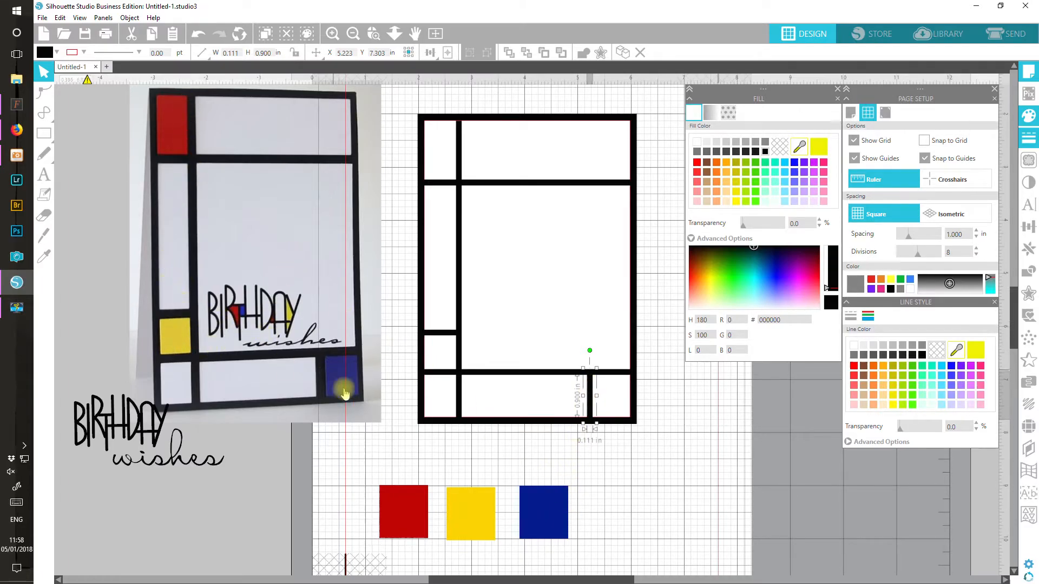
left_click(349, 477)
Step: Move the red square into the card's top-left cell and resize it to about 0.57 by 1.049 in
left_click(389, 511)
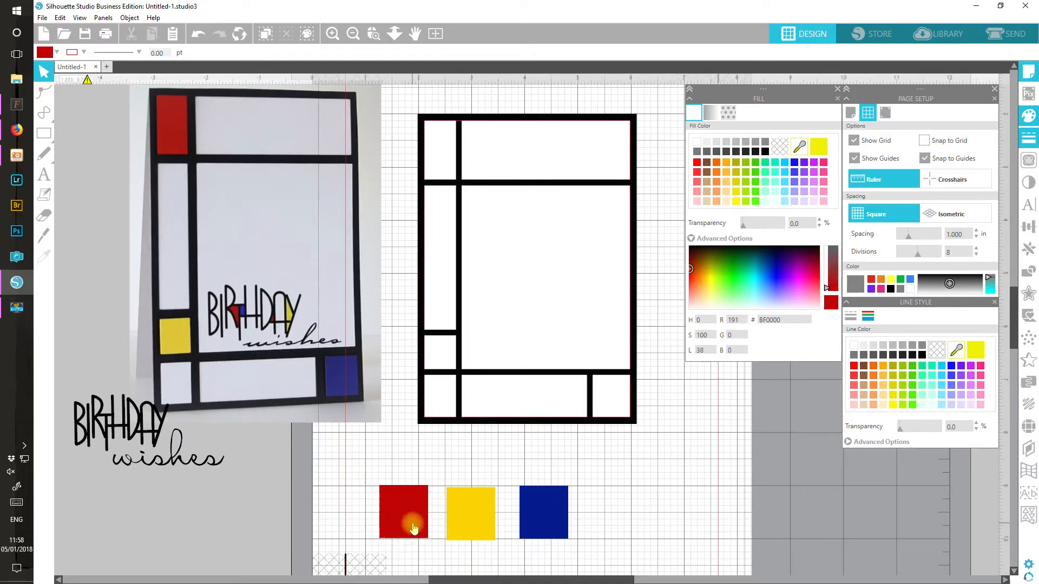
left_click(413, 523)
left_click_drag(414, 528, 442, 171)
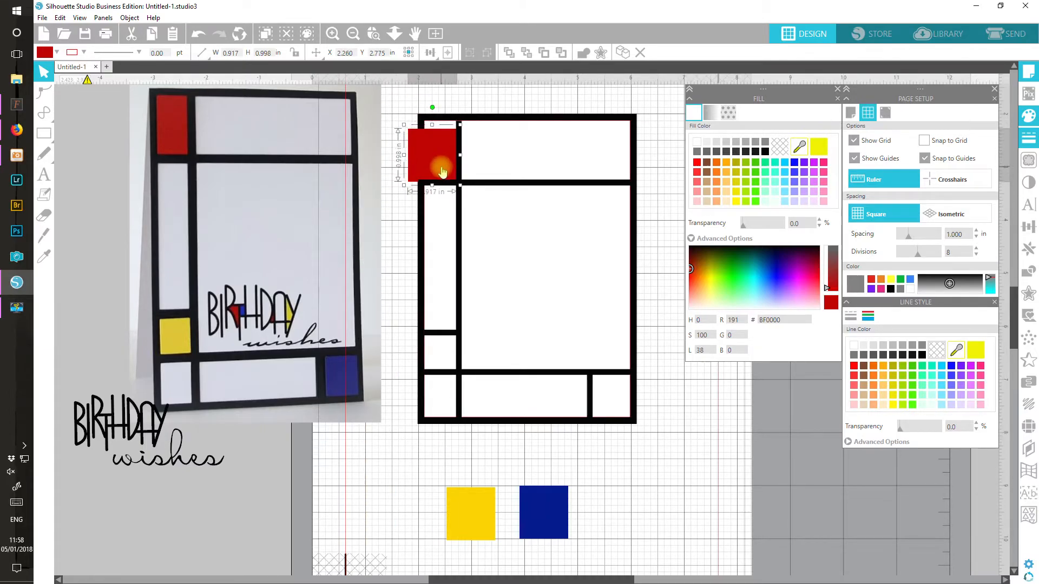
left_click_drag(432, 125, 433, 116)
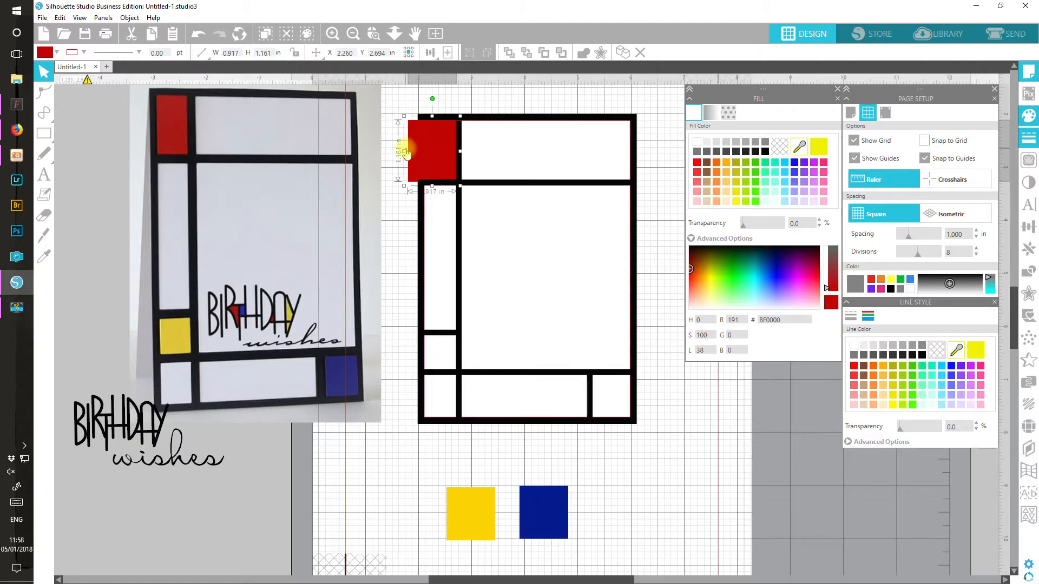
left_click_drag(406, 151, 424, 151)
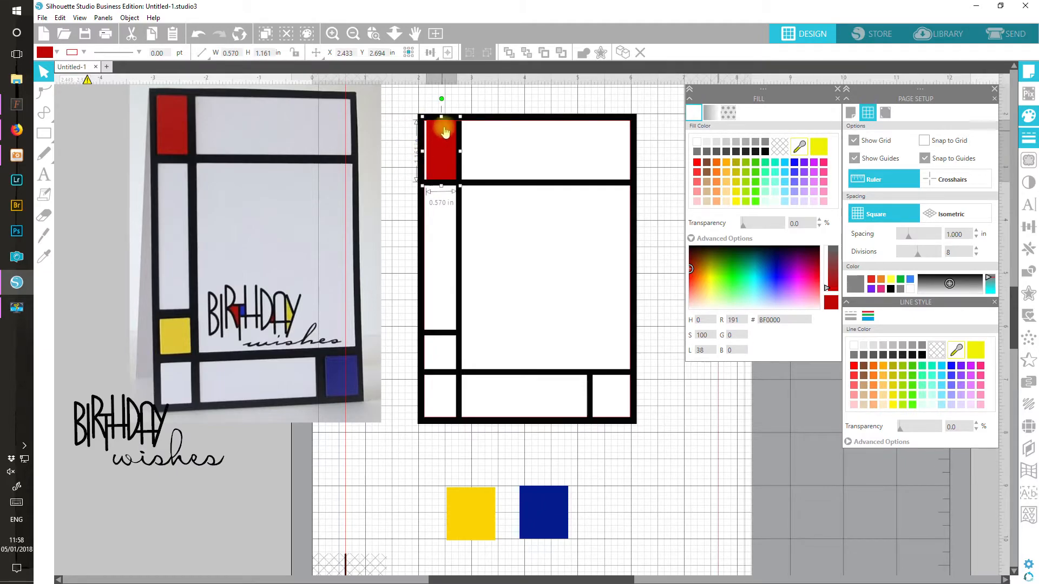
left_click_drag(442, 116, 440, 159)
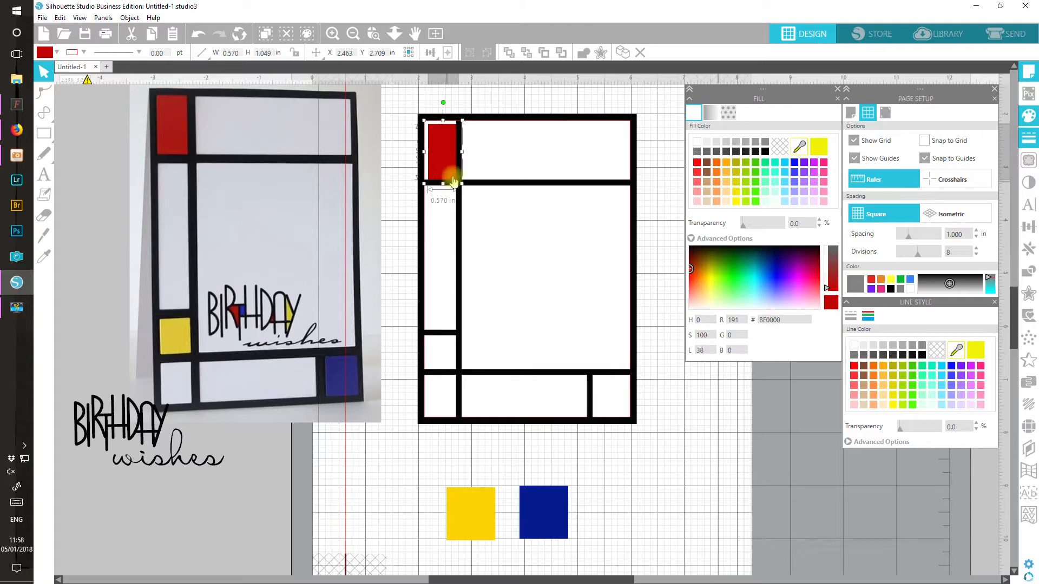
Step: Align the red block to the panel's left and top edges and enlarge it to about 0.617 by 1.134 in
left_click(483, 146)
left_click(430, 53)
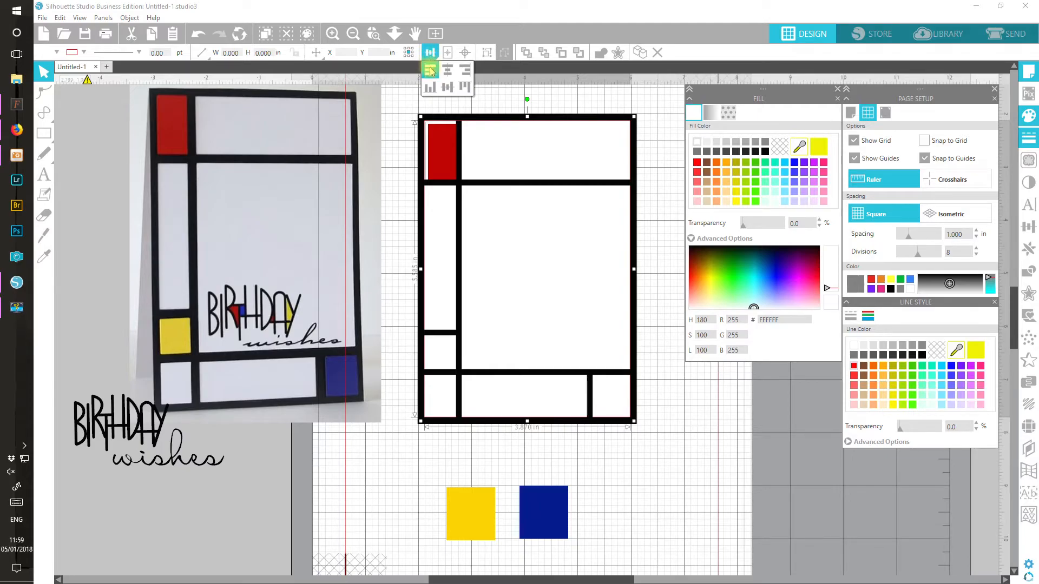
left_click(431, 70)
left_click(465, 87)
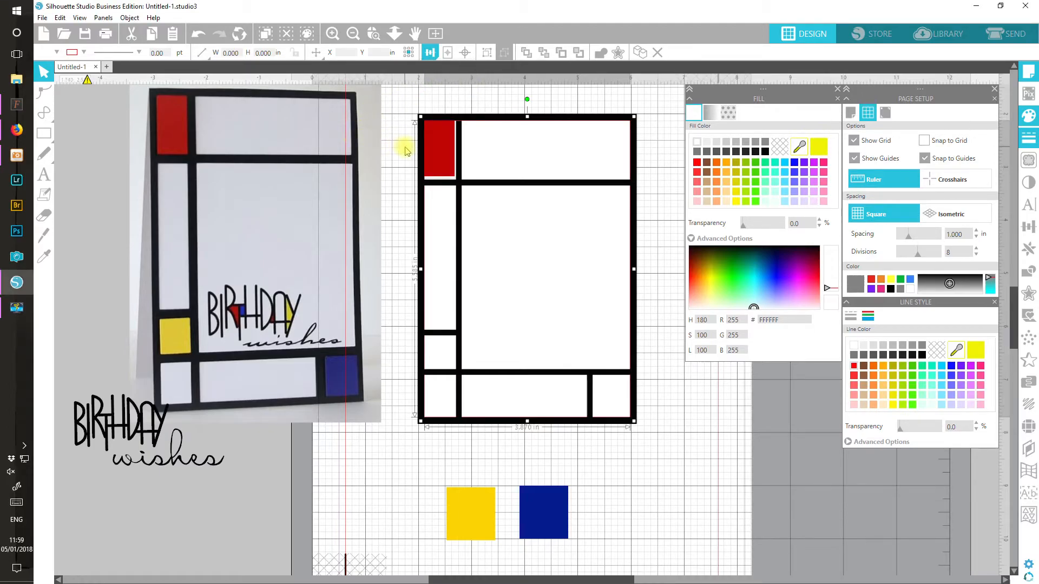
left_click(439, 156)
left_click(438, 157)
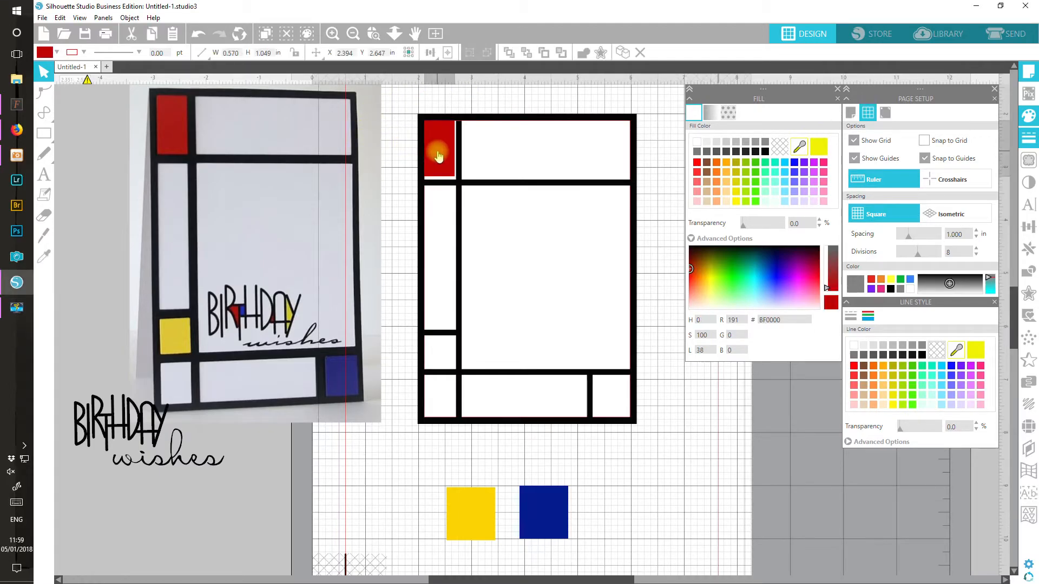
left_click_drag(456, 180, 460, 185)
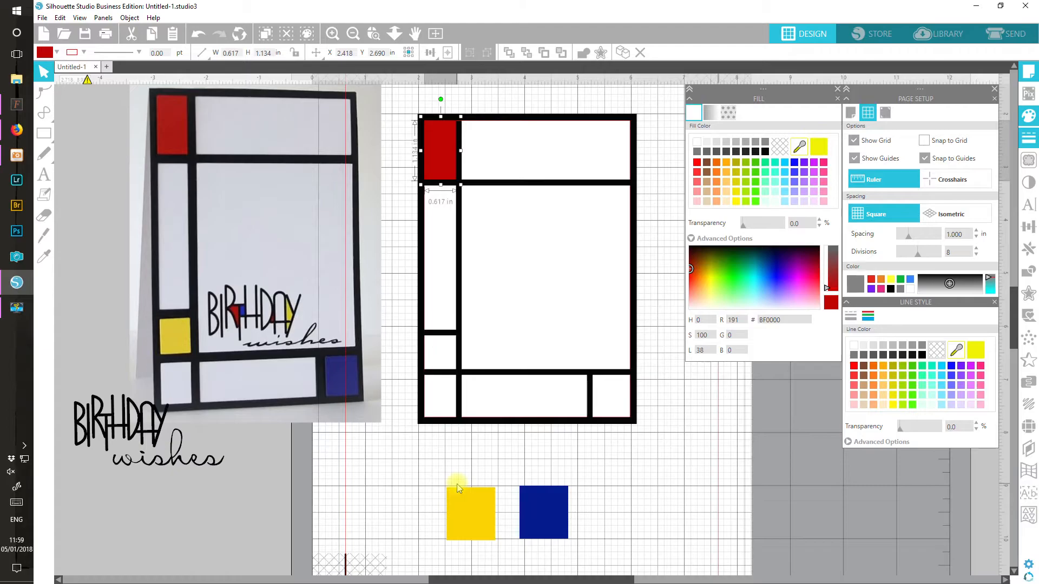
Step: Move the yellow square over the small cell in the left column and align it to the panel's left edge
left_click(460, 506)
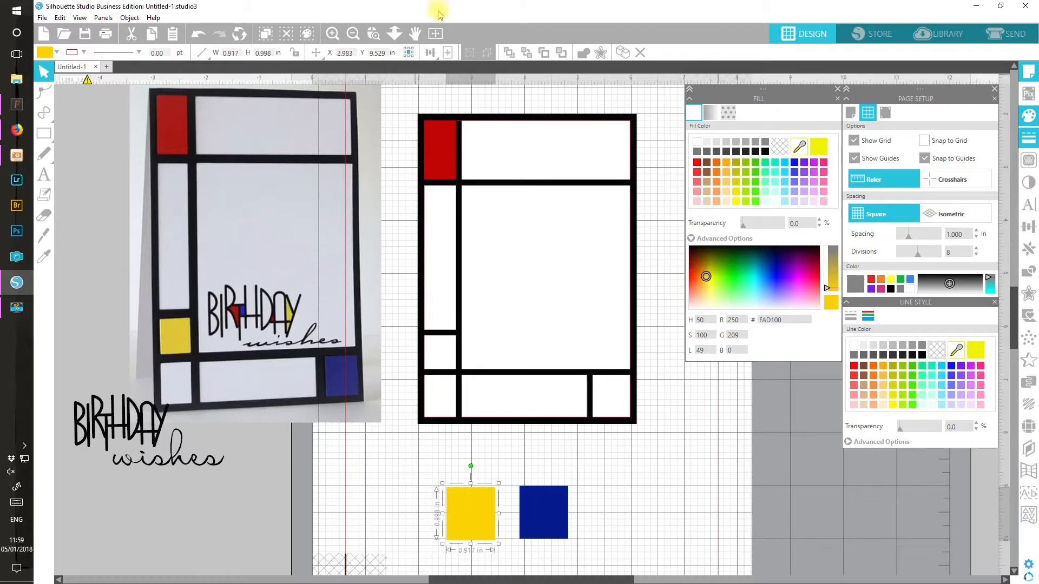
left_click_drag(478, 529, 459, 368)
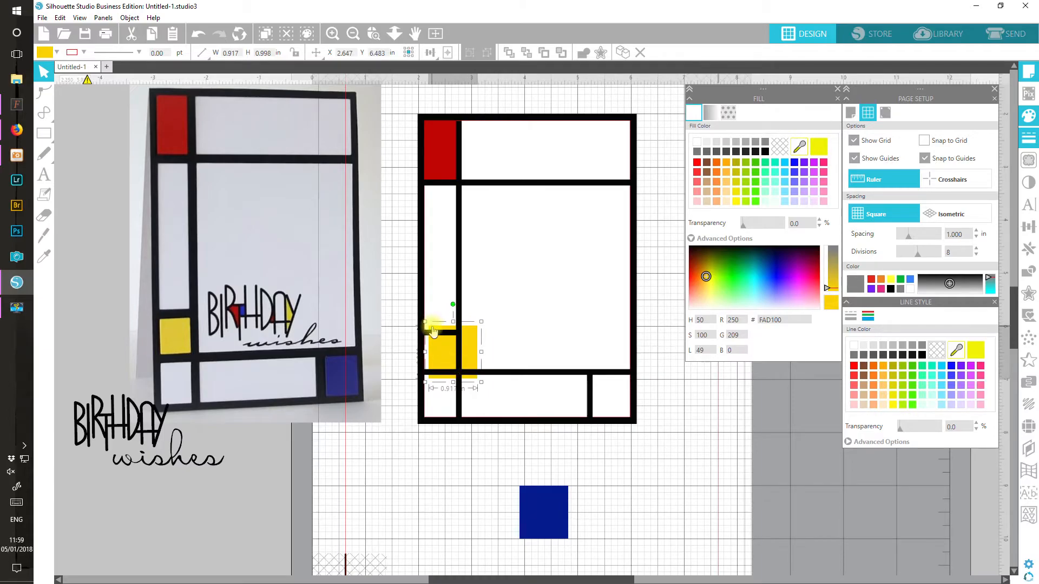
left_click(438, 283)
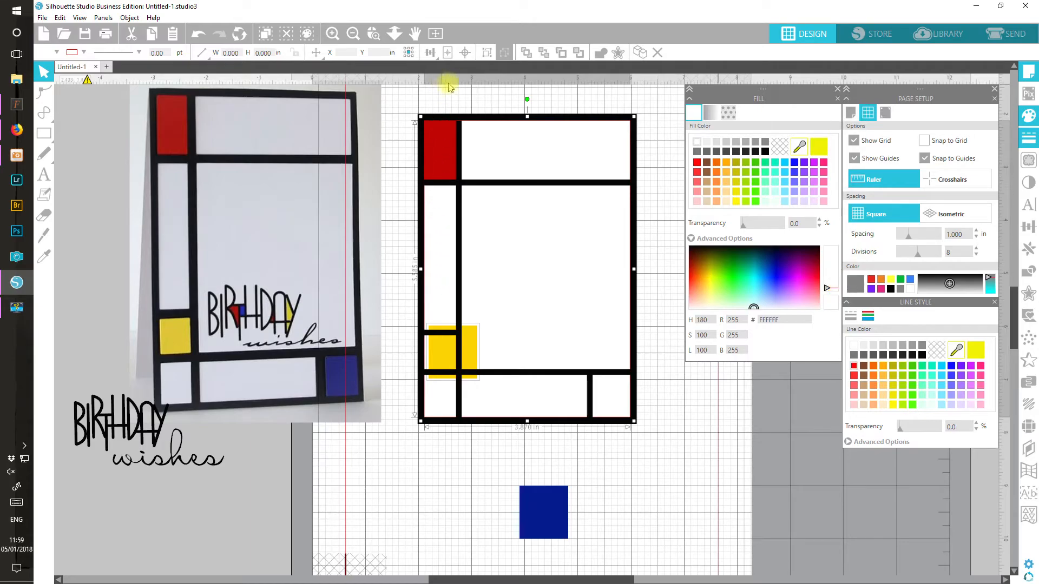
mouse_move(433, 54)
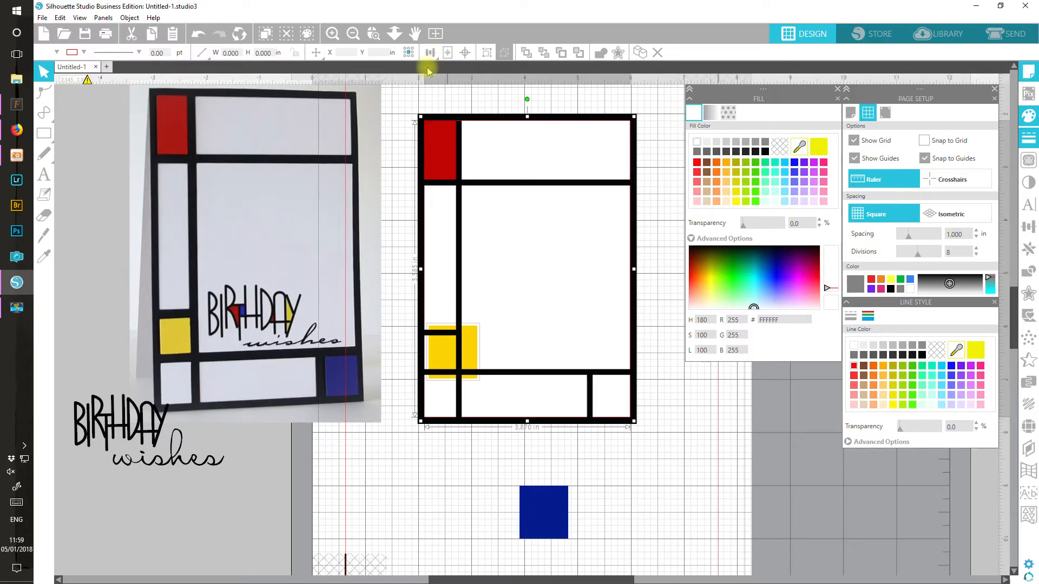
left_click(429, 70)
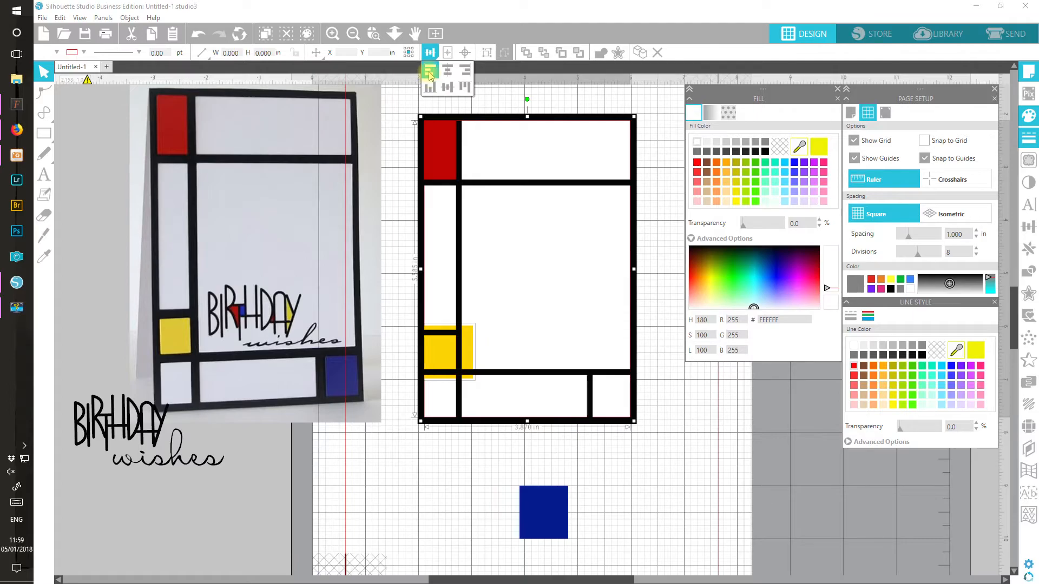
left_click(404, 306)
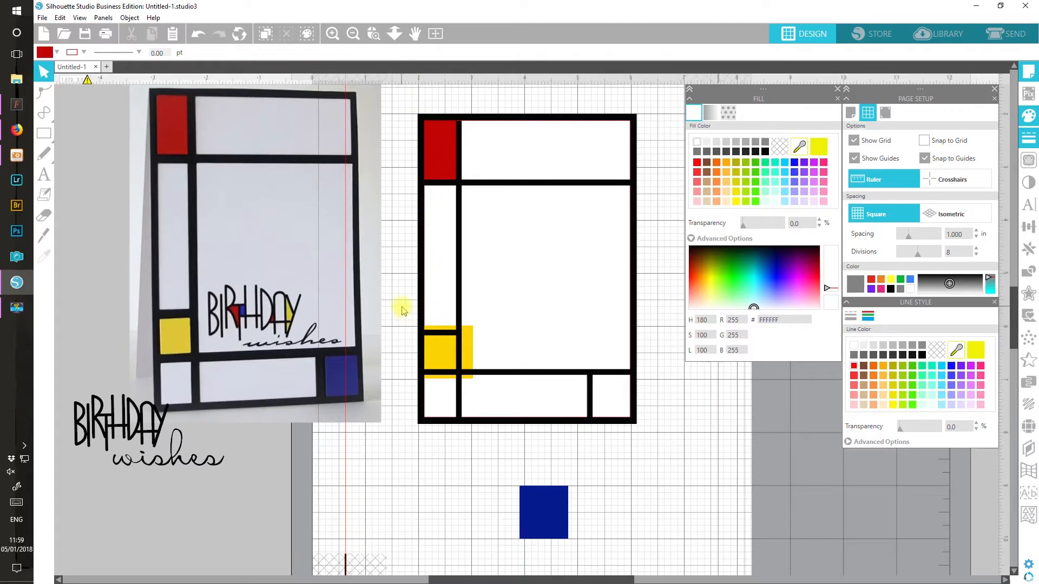
Step: Resize the yellow block to about 0.606 by 0.726 in so its edges are hidden under the surrounding bars
left_click(467, 356)
left_click_drag(476, 322, 470, 329)
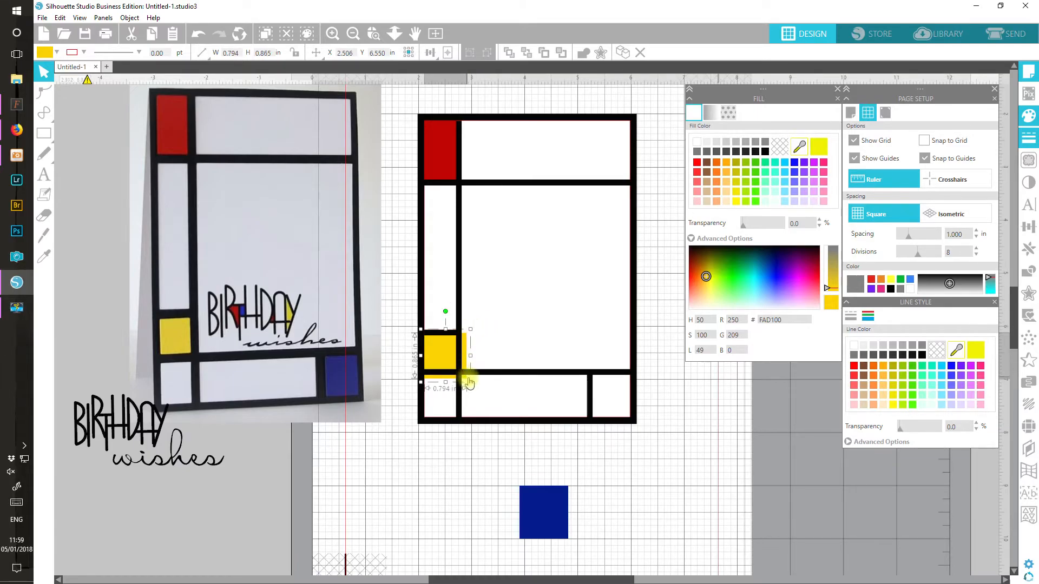
left_click_drag(470, 382, 463, 367)
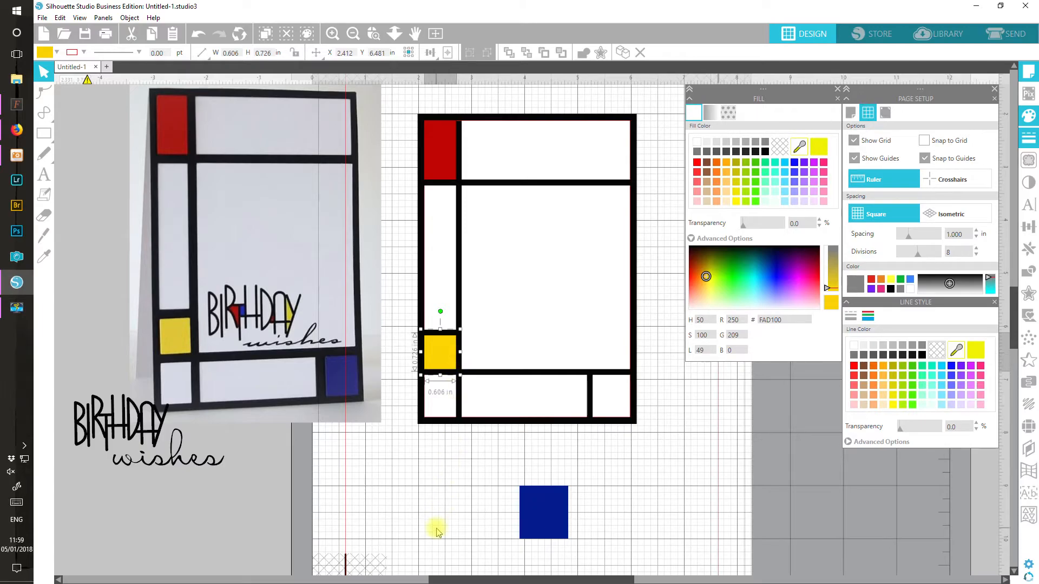
Step: Move the blue square over the card's bottom-right cell and align it to the panel's bottom and right edges
left_click(549, 521)
left_click_drag(556, 519, 613, 390)
left_click(562, 317)
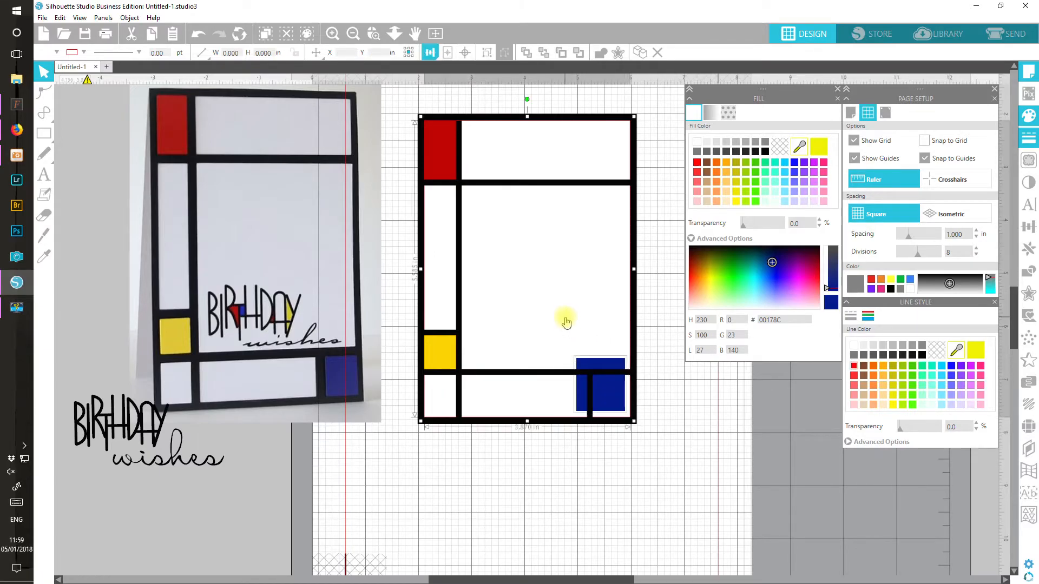
mouse_move(432, 56)
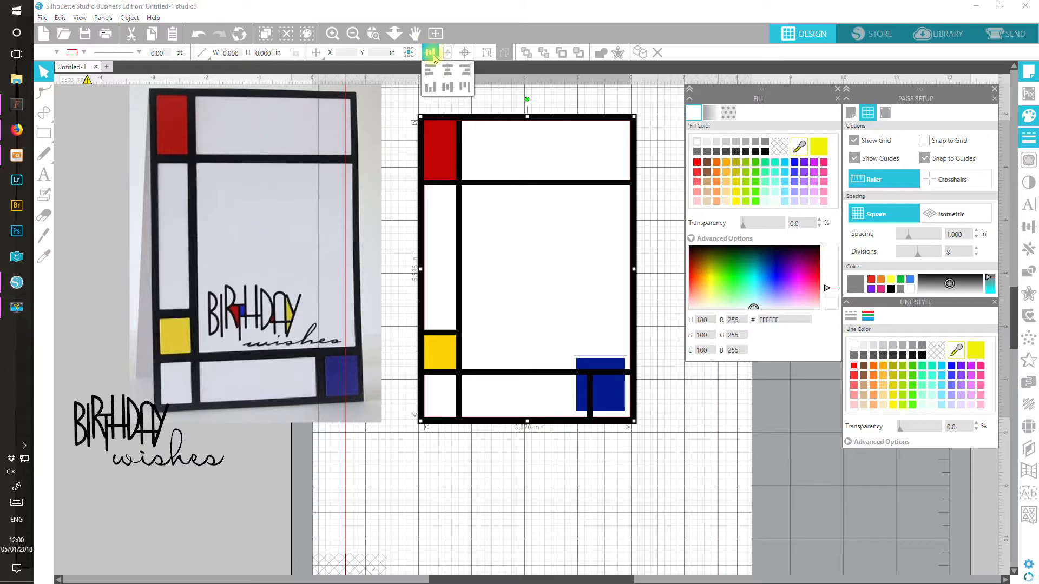
left_click(432, 90)
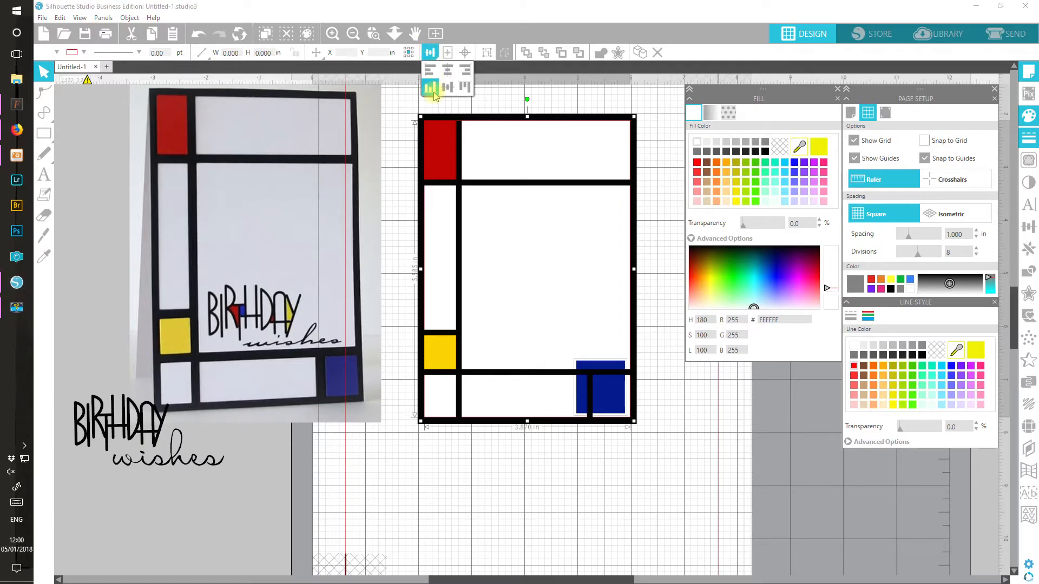
left_click(465, 76)
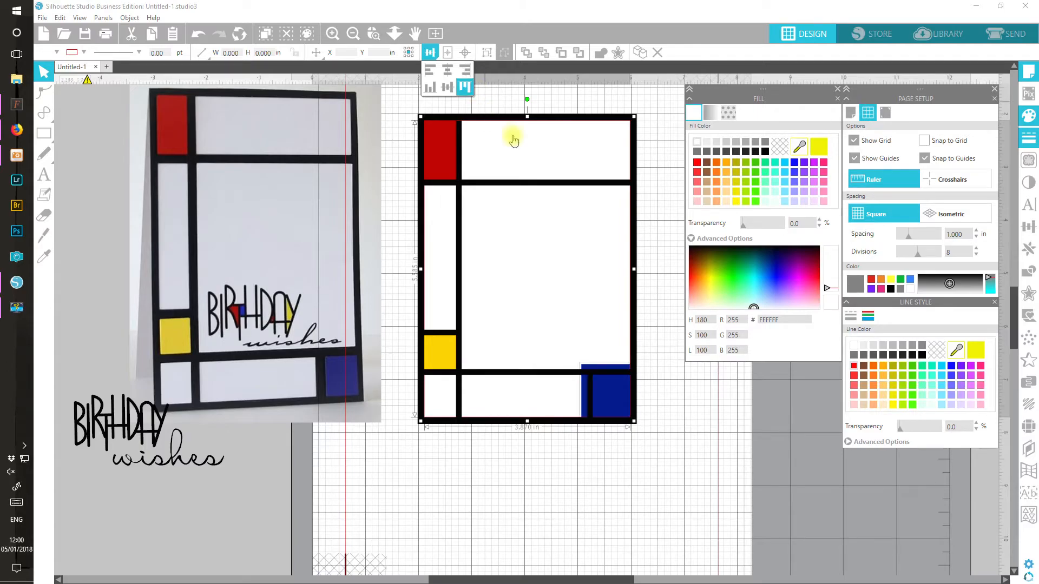
left_click(659, 403)
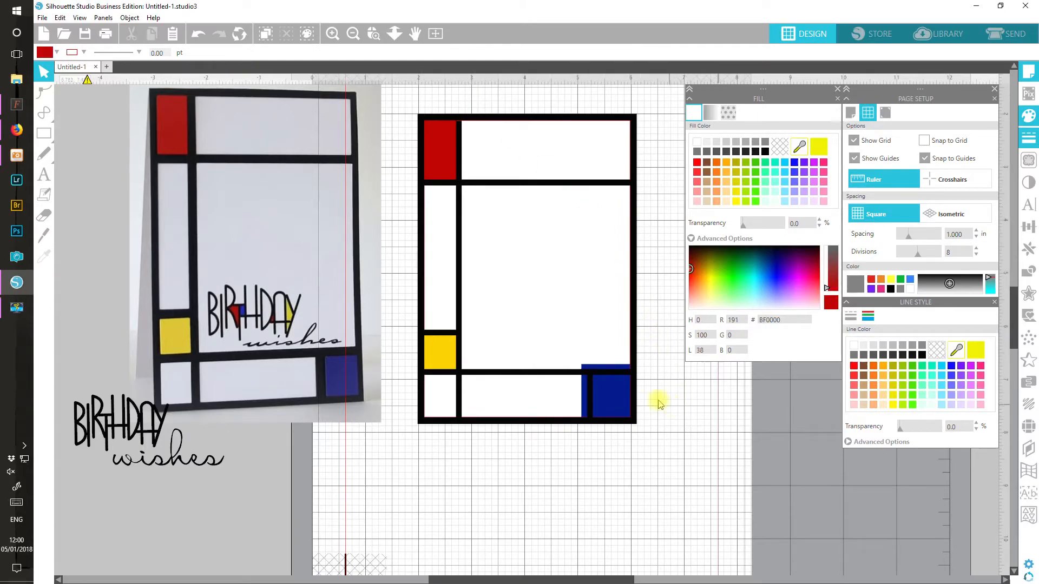
Step: Resize the blue block to about 0.744 by 0.825 in to fit the bottom-right cell, then deselect it
left_click(621, 392)
left_click_drag(606, 359, 588, 396)
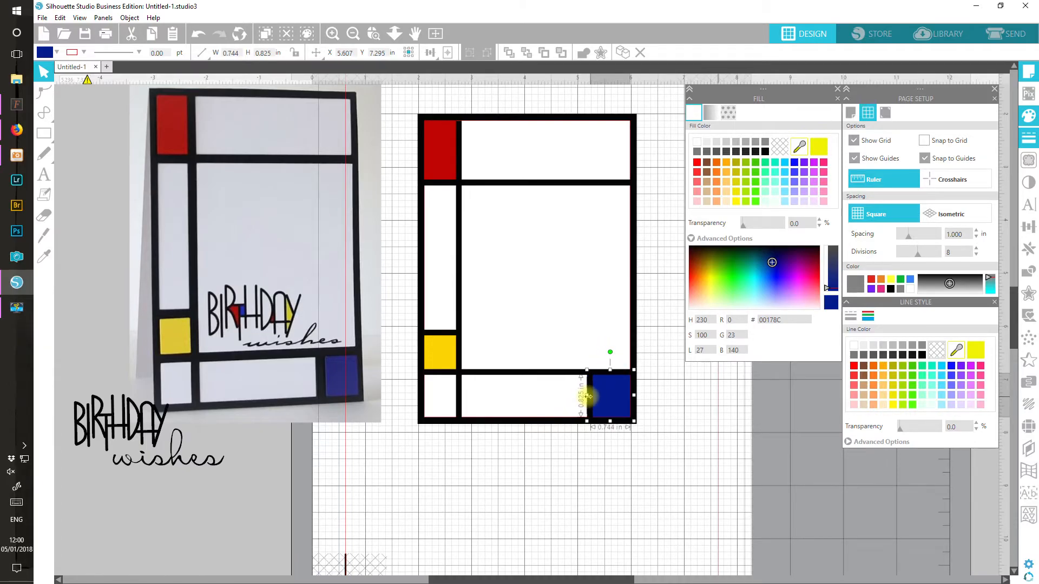
left_click(590, 505)
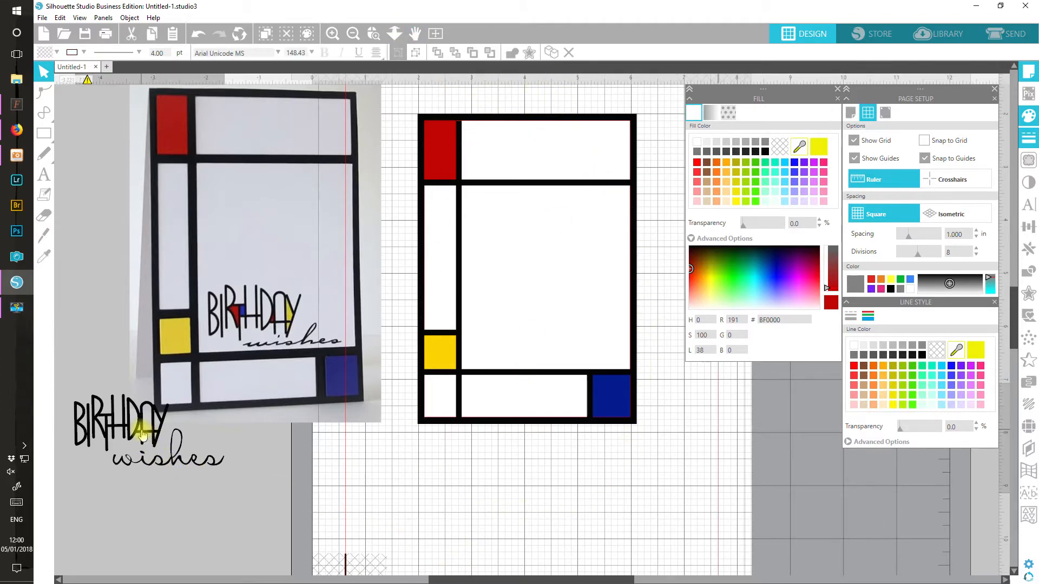
Step: Bring the BIRTHDAY wishes sentiment to the front and place it in the lower part of the large white cell
left_click_drag(147, 438, 505, 507)
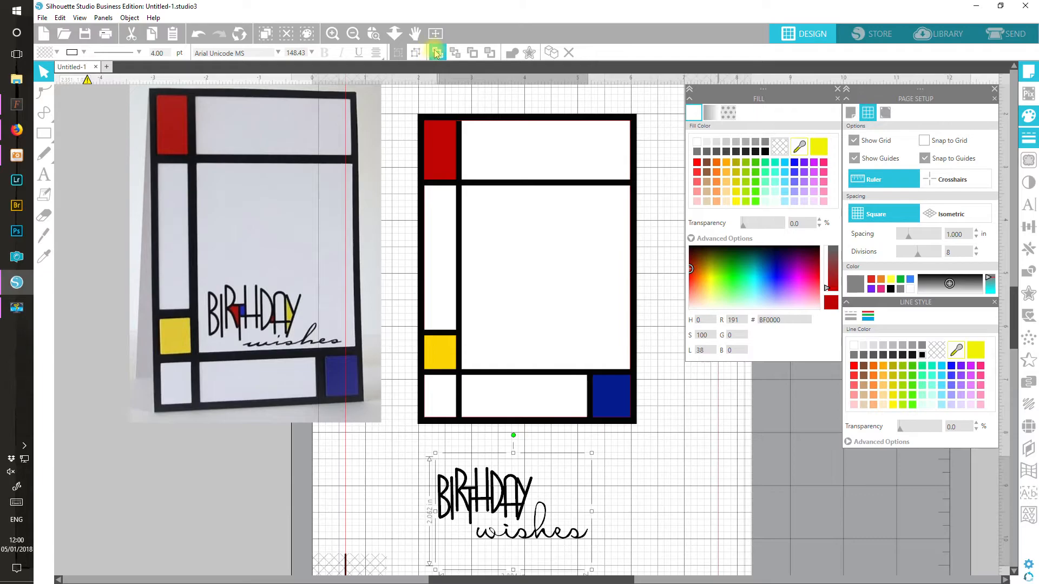
left_click_drag(498, 495, 535, 325)
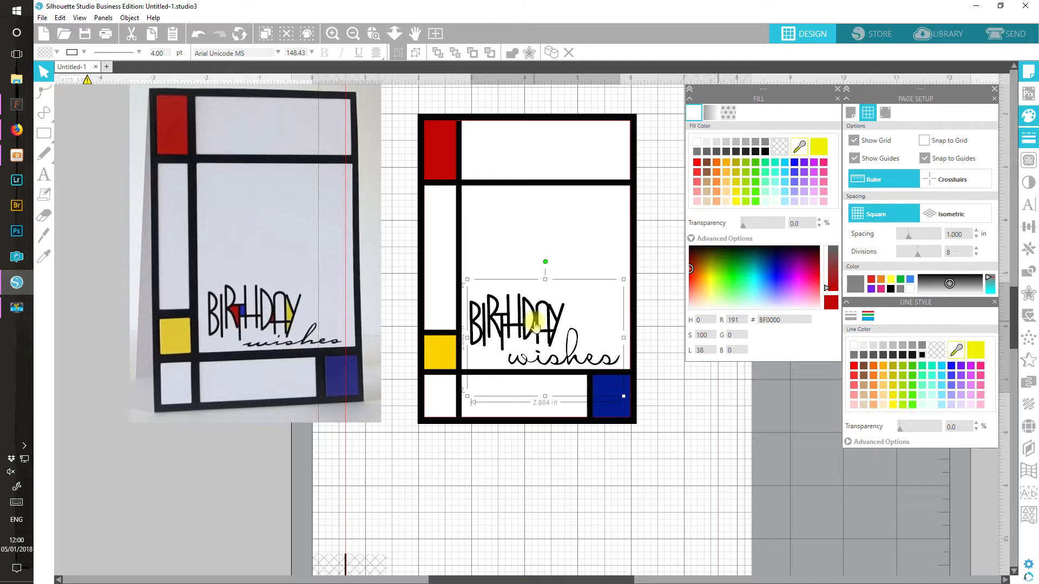
left_click_drag(536, 324, 537, 324)
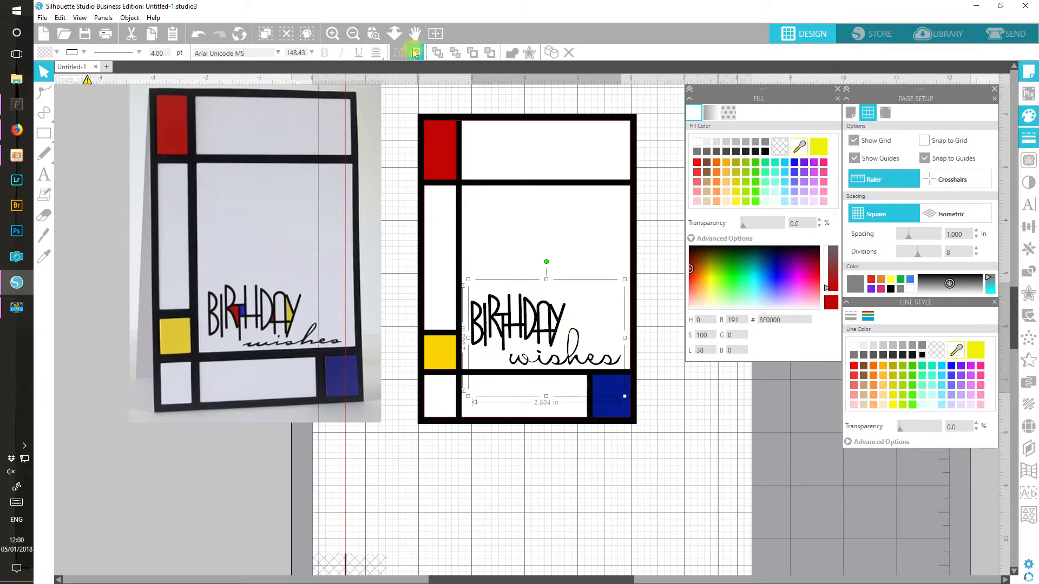
Step: Enlarge the BIRTHDAY lettering on its own to about 1.942 by 1.097 in, keeping it in the large white cell
left_click(588, 480)
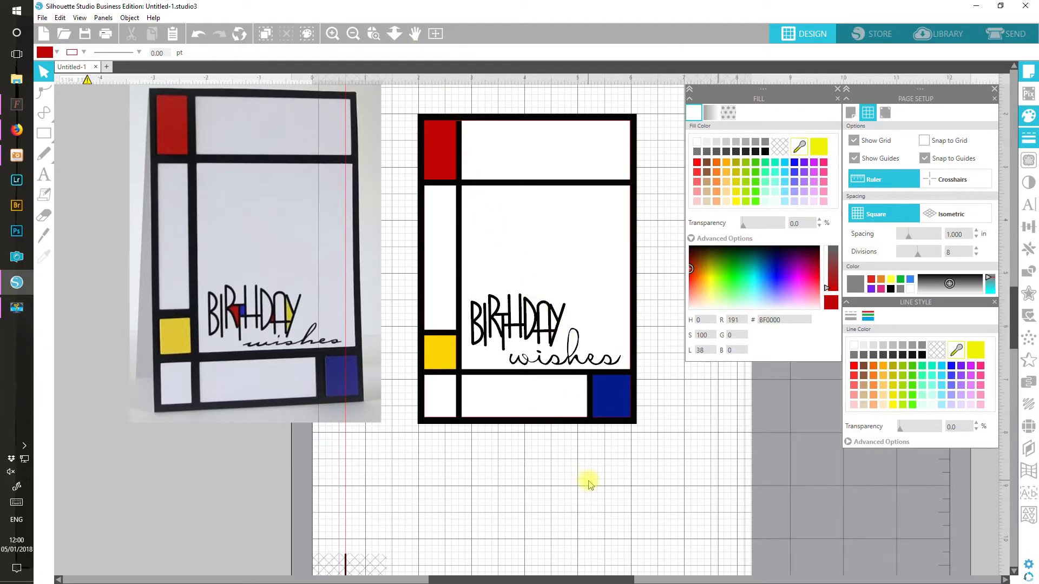
left_click(554, 305)
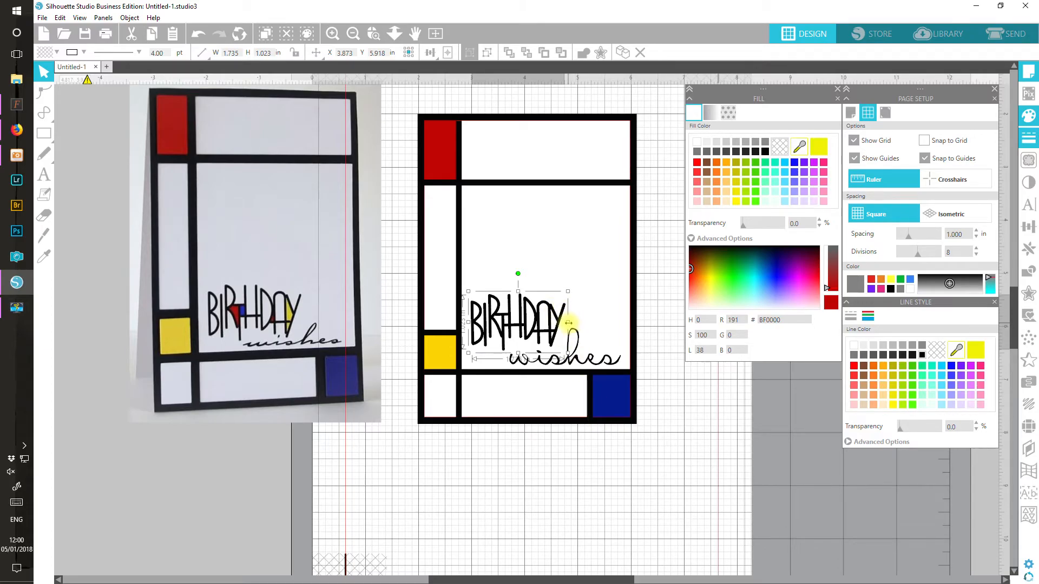
left_click_drag(568, 291, 576, 290)
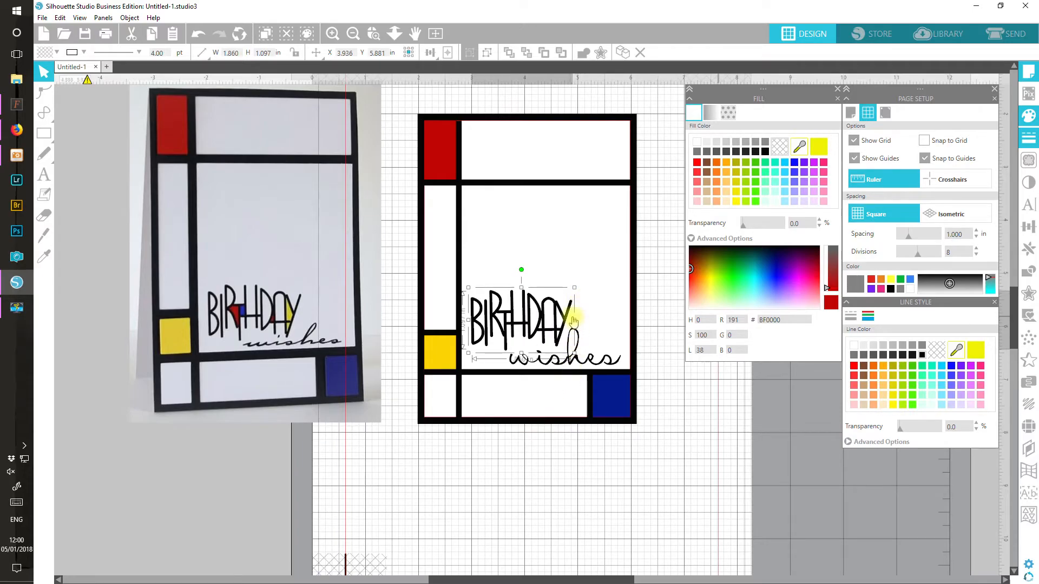
left_click_drag(576, 320, 579, 320)
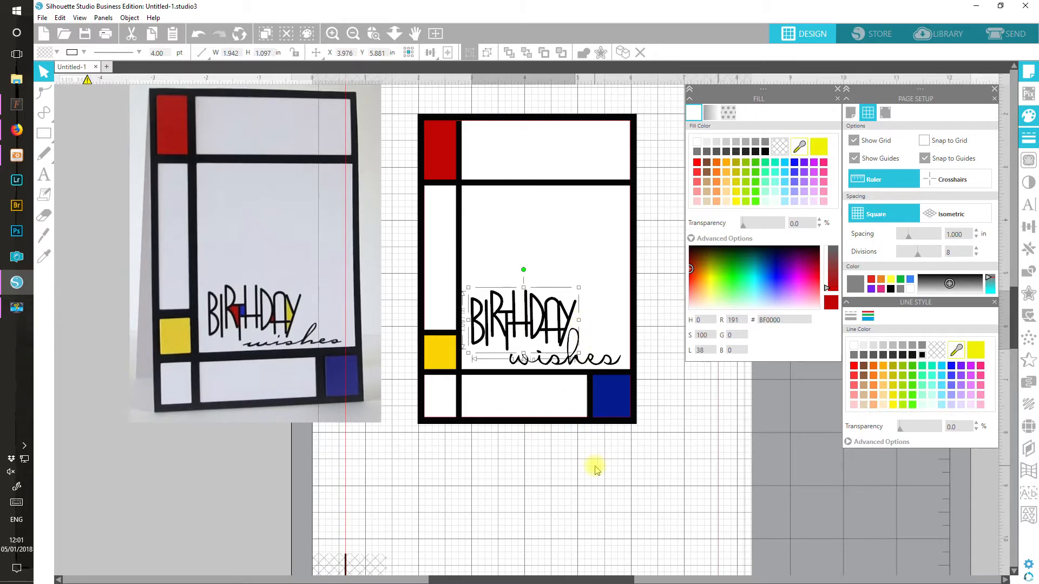
Step: Shrink the word wishes to about 1.780 in wide and place it below the right end of BIRTHDAY
left_click(600, 368)
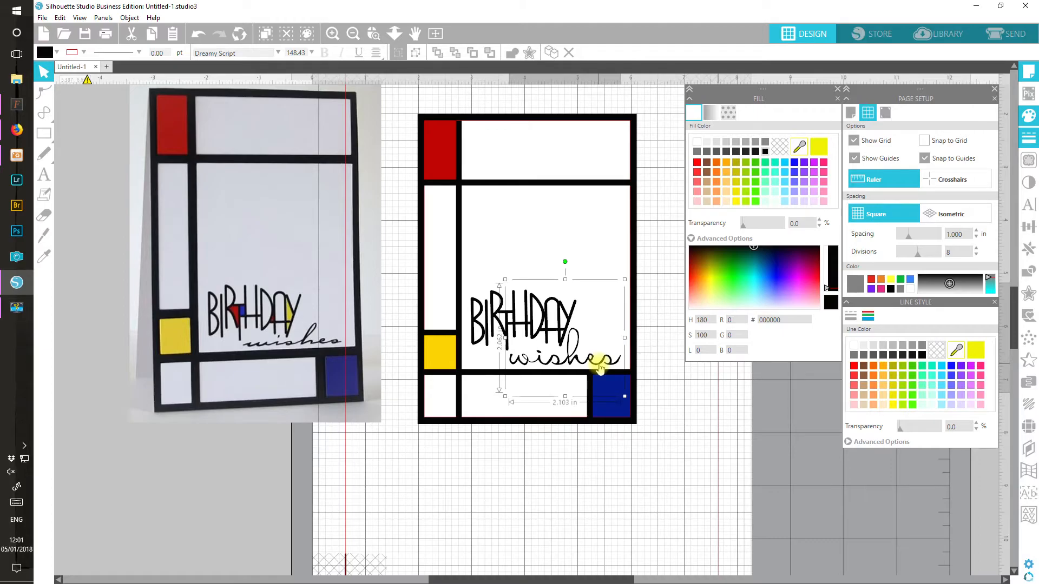
left_click_drag(600, 368, 602, 369)
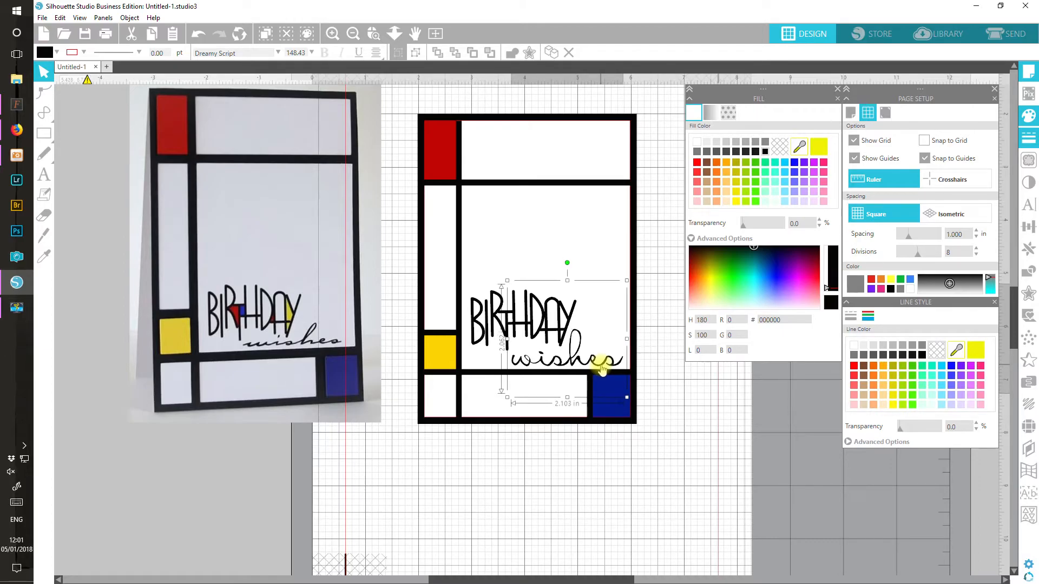
left_click_drag(626, 281, 609, 298)
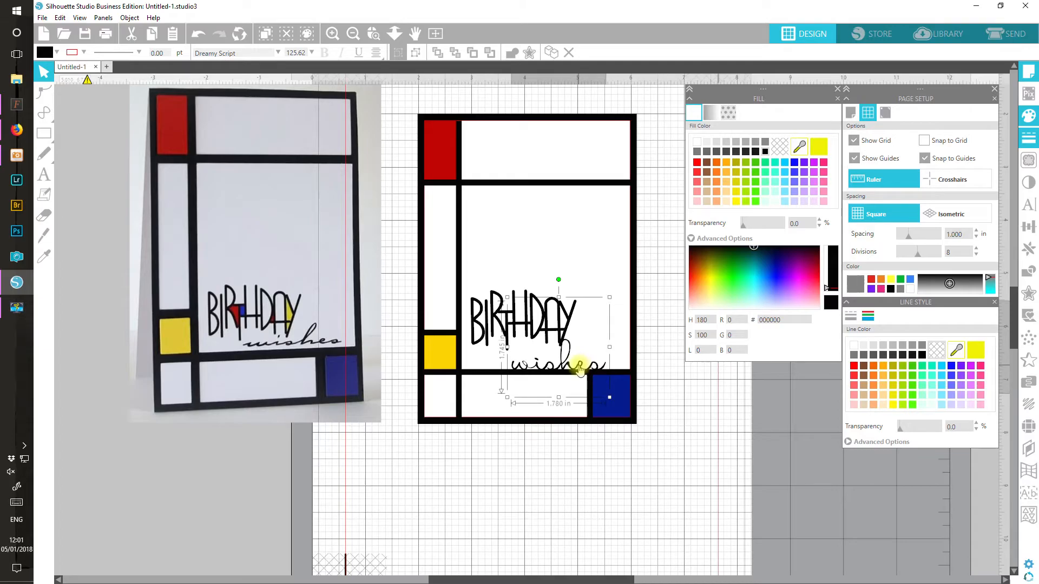
left_click_drag(578, 365, 591, 357)
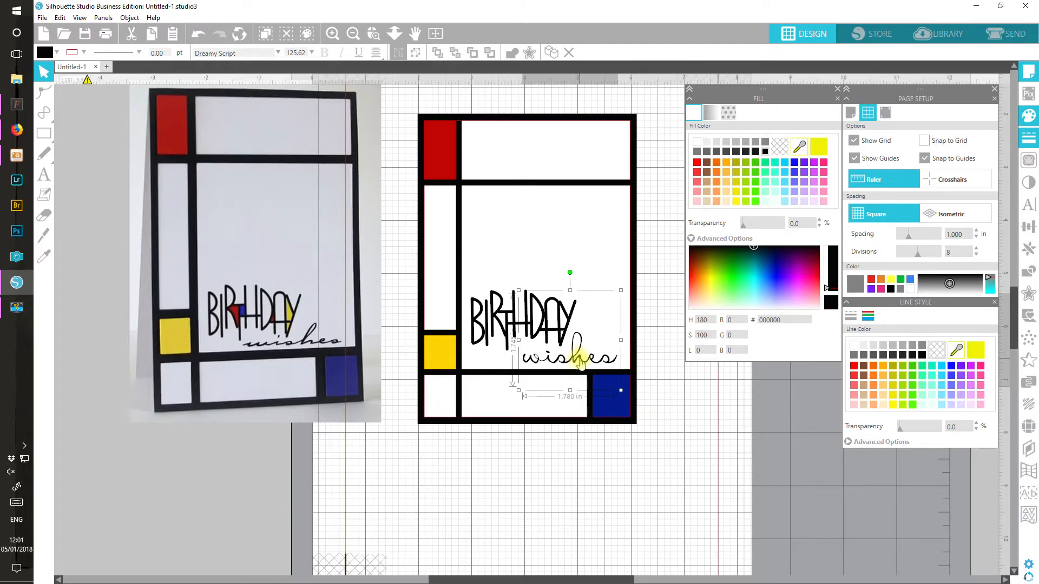
Step: Shear the word wishes horizontally so its script slants to the right, then deselect it
left_click(691, 239)
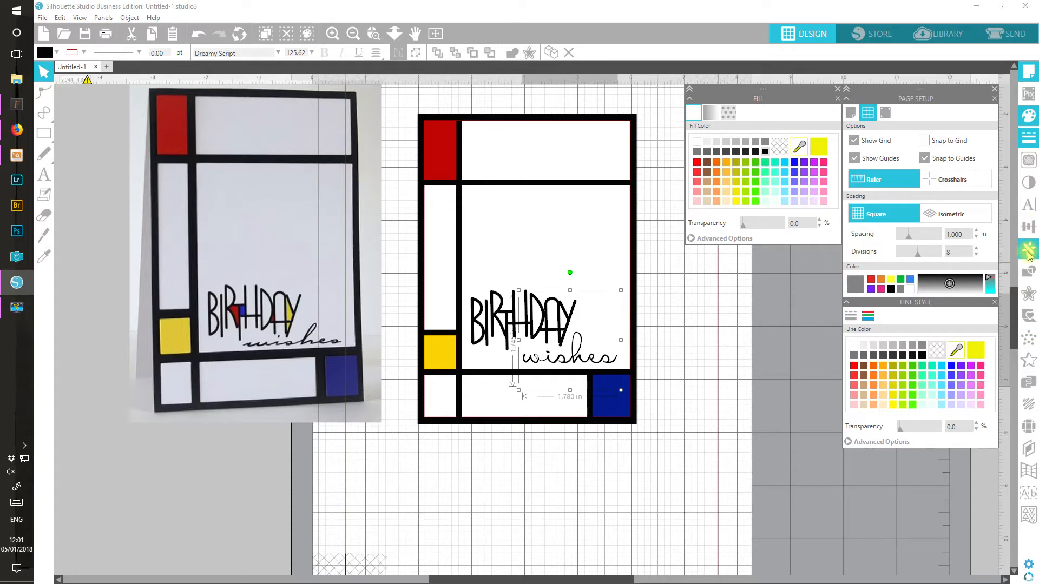
left_click(1029, 227)
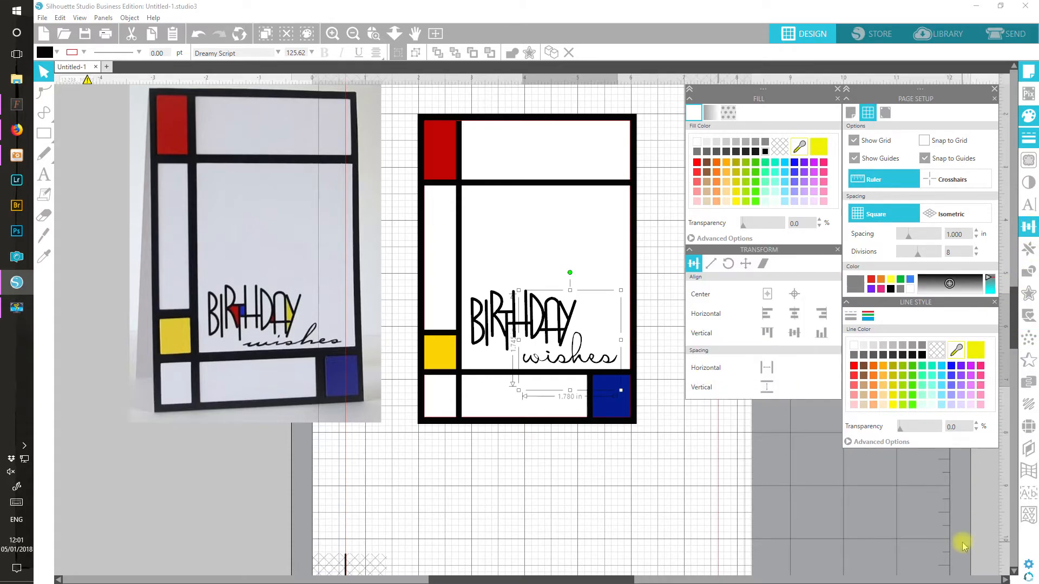
left_click(763, 264)
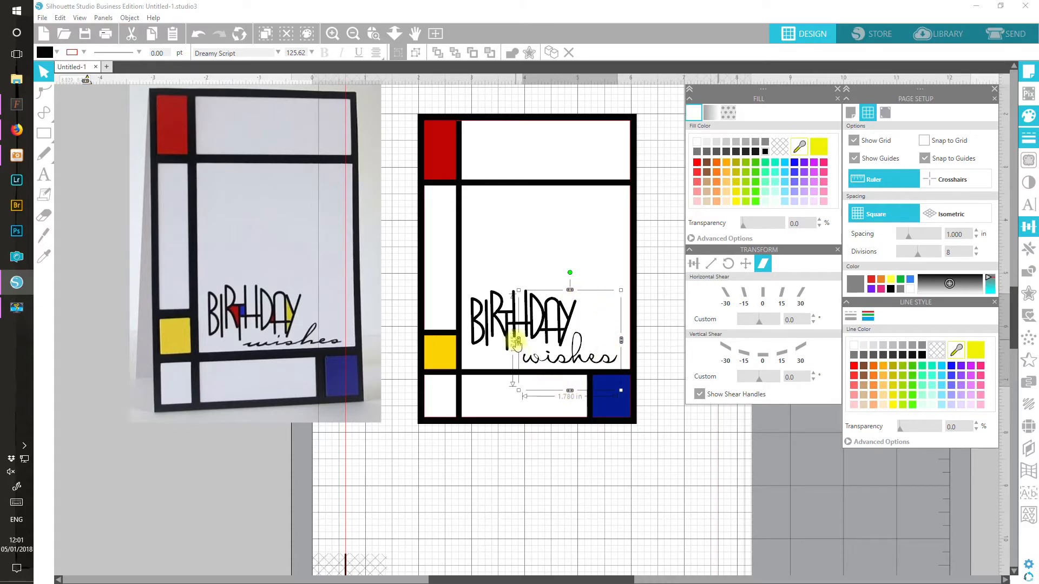
left_click(331, 34)
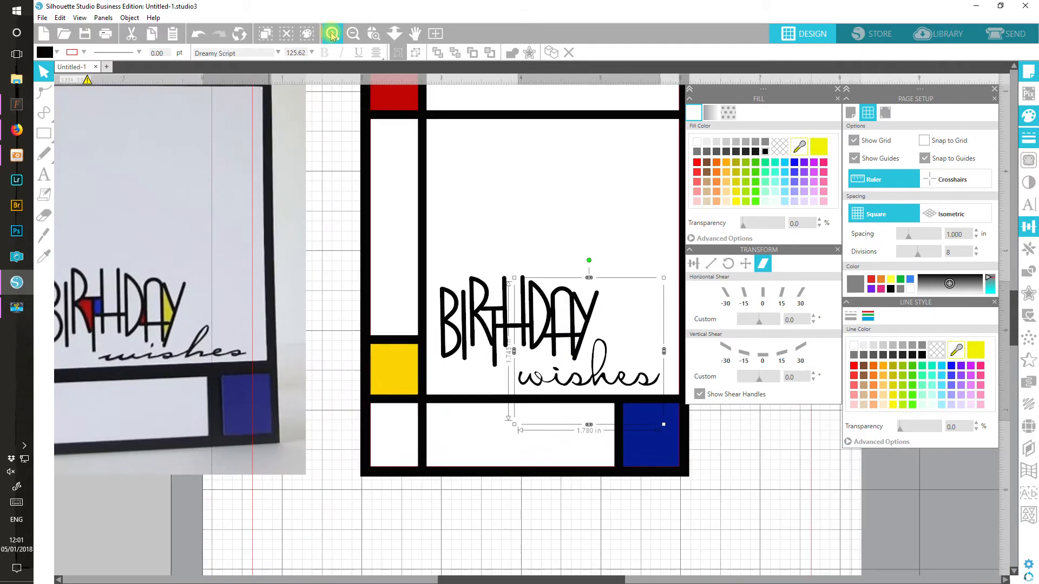
left_click(332, 33)
left_click_drag(516, 578, 565, 580)
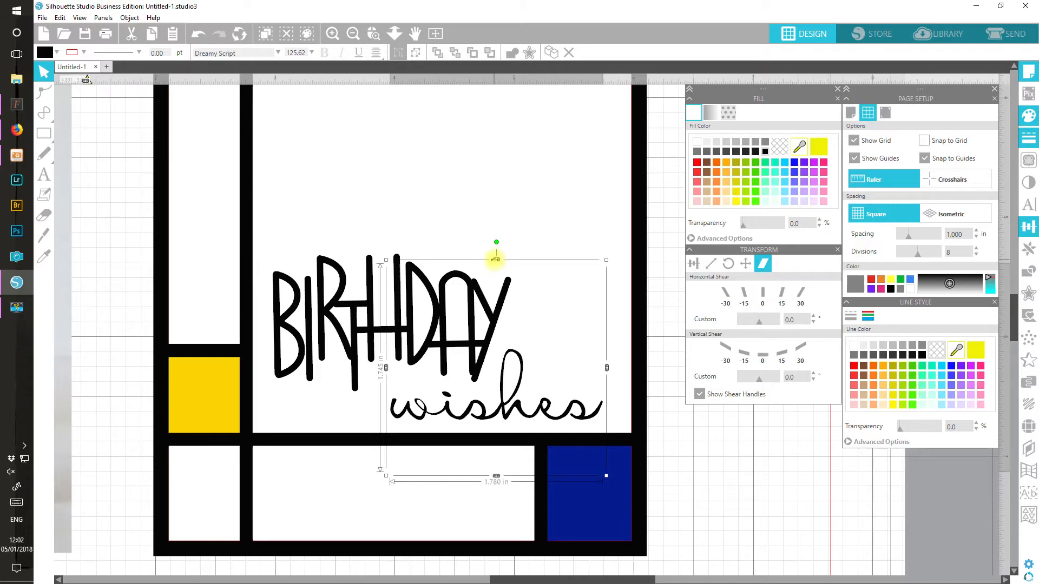
left_click_drag(495, 260, 605, 304)
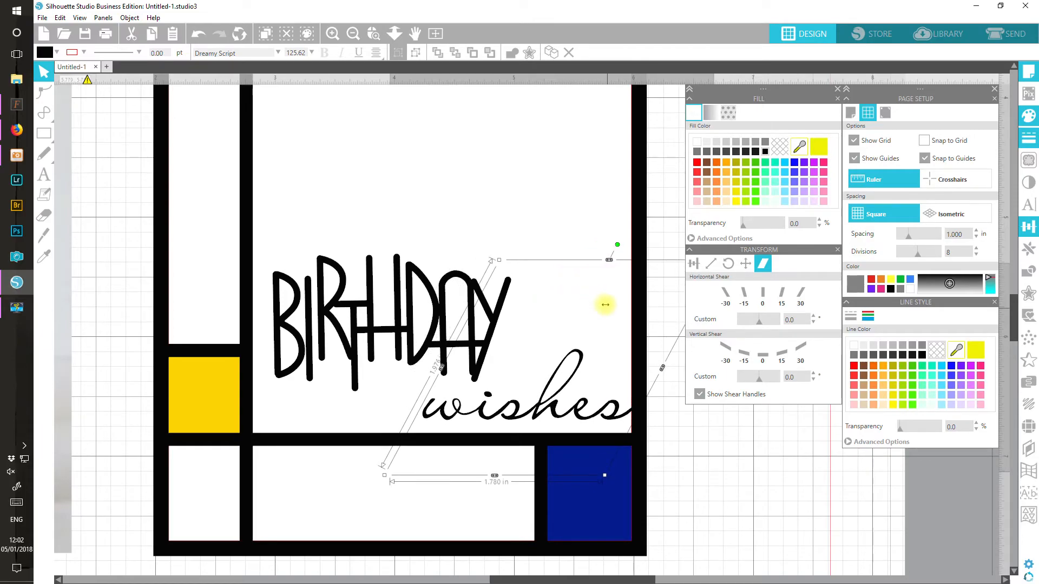
left_click(695, 520)
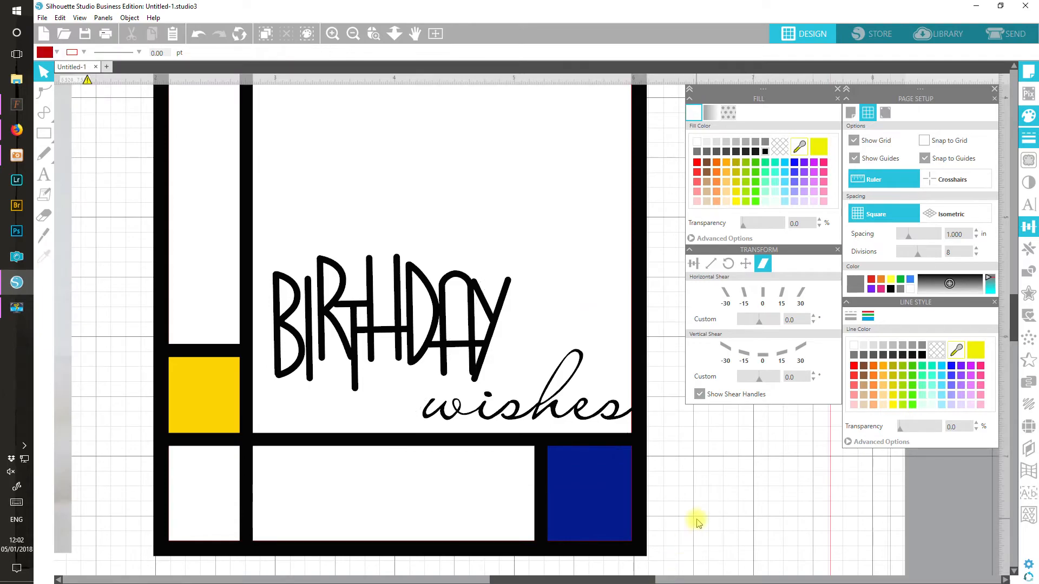
Step: Move the slanted wishes left so it sits clear of the right bar beneath BIRTHDAY, and check the whole card
left_click(550, 413)
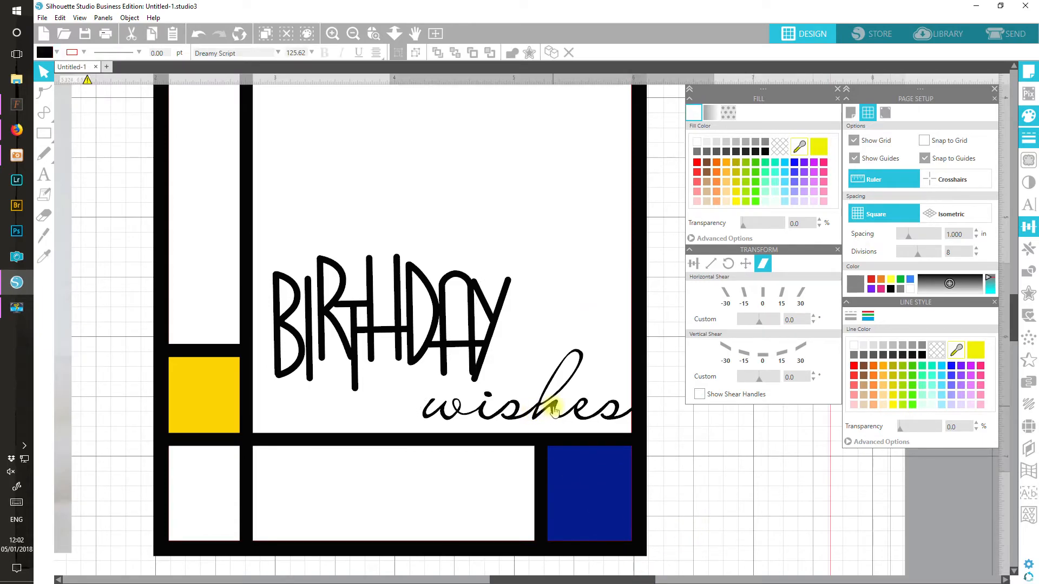
left_click_drag(553, 411, 524, 411)
left_click(505, 378)
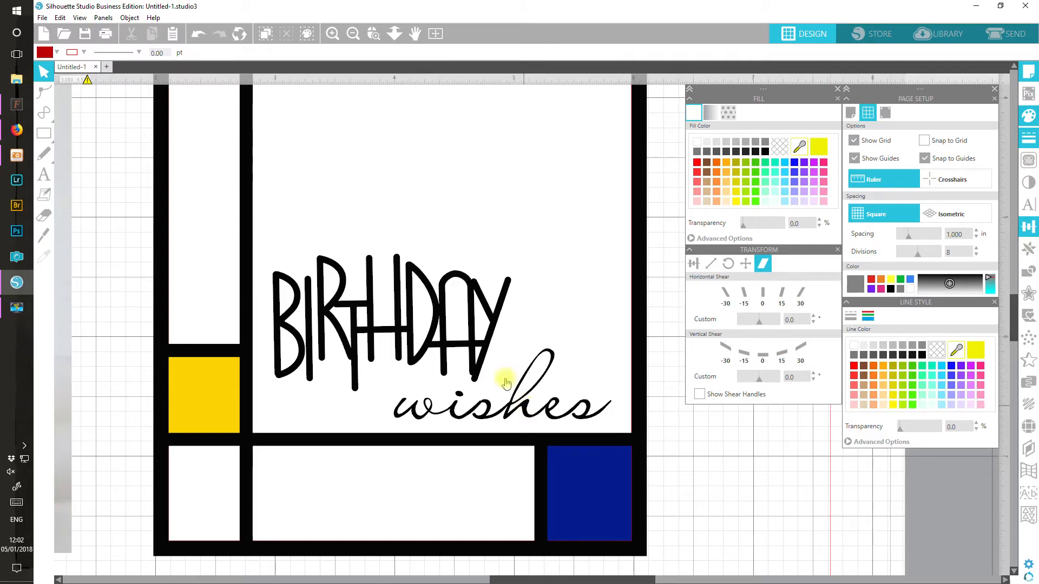
left_click(433, 34)
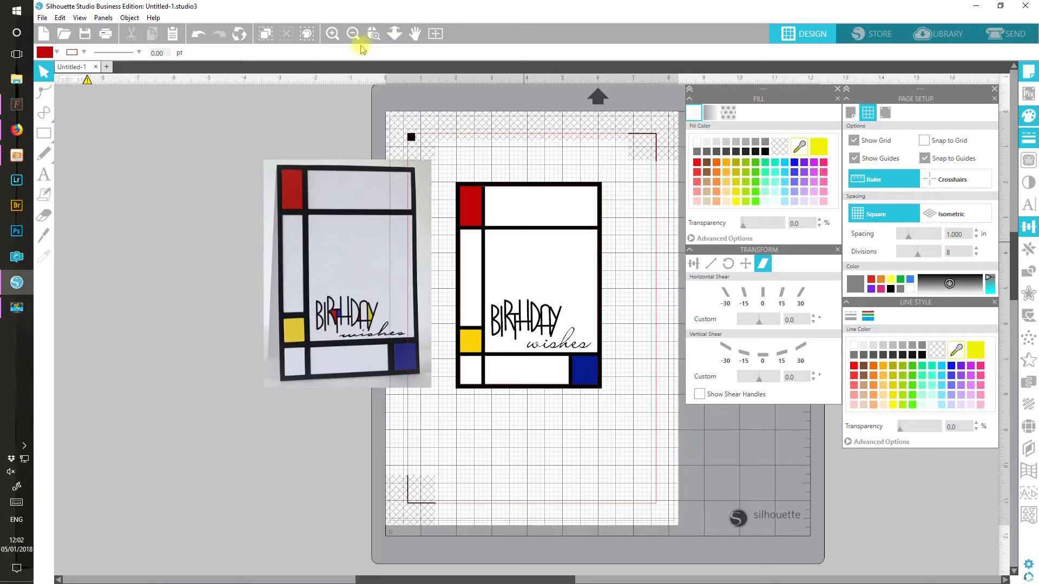
left_click(332, 34)
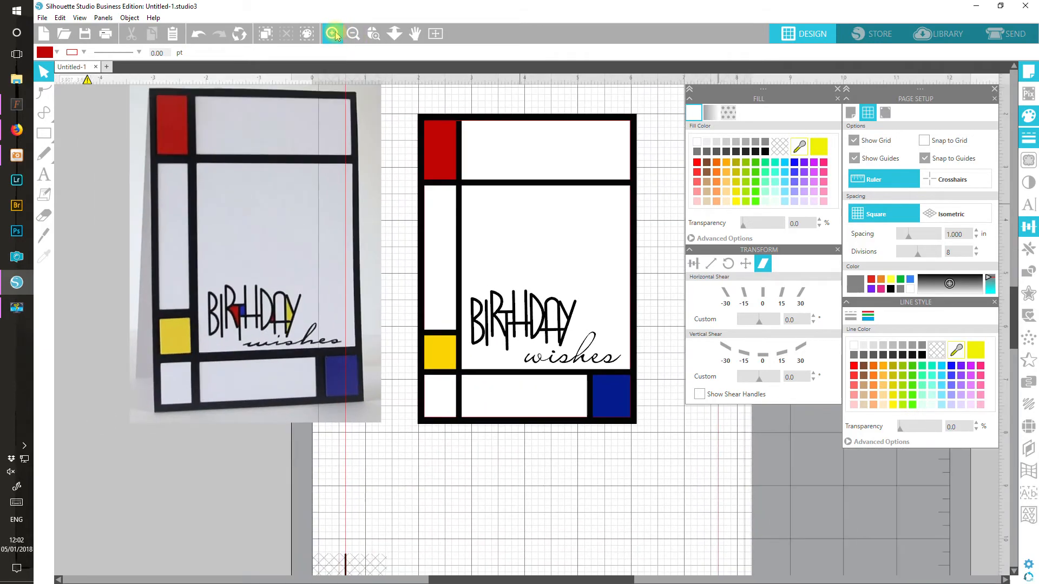
Step: Give the word wishes a black outline 0.25 pt thick, then close the transform settings and deselect it
left_click(585, 362)
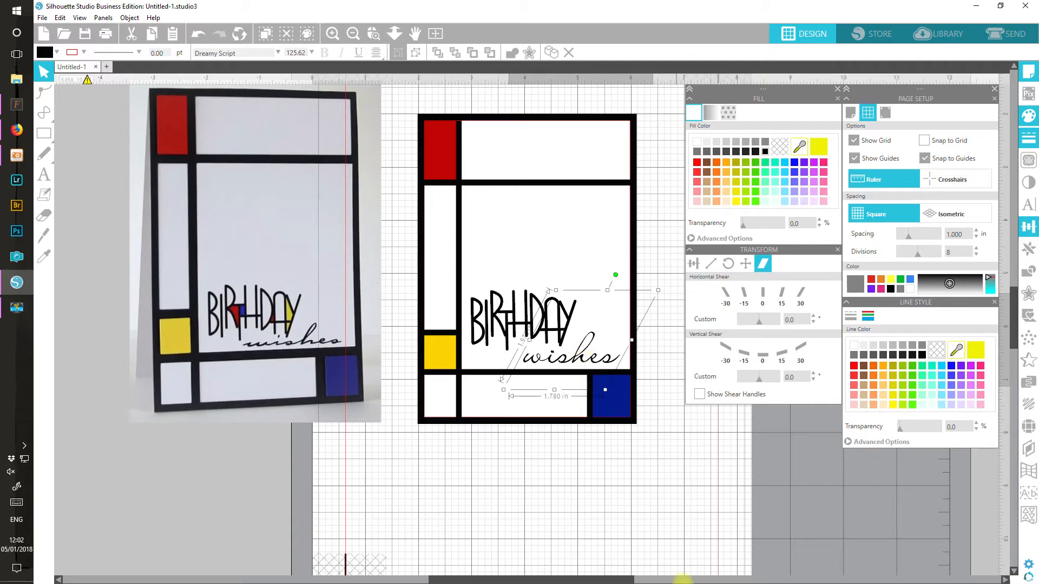
left_click(925, 359)
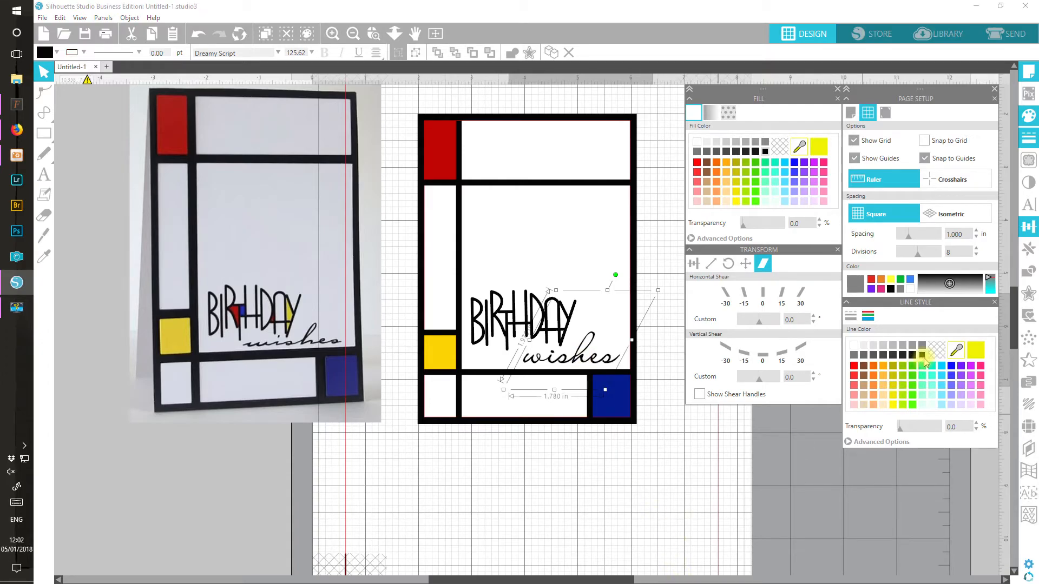
left_click(851, 316)
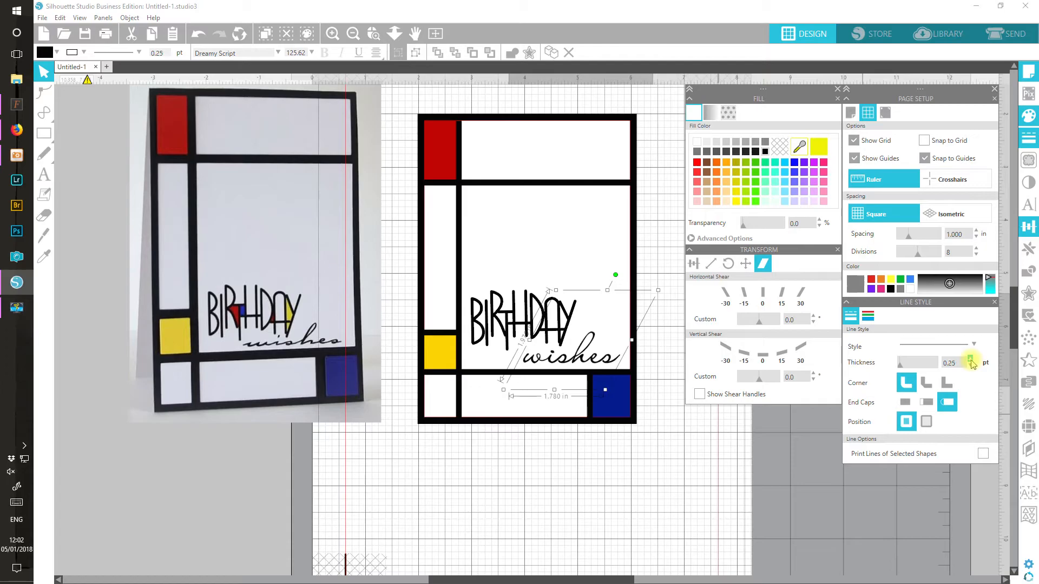
left_click(971, 360)
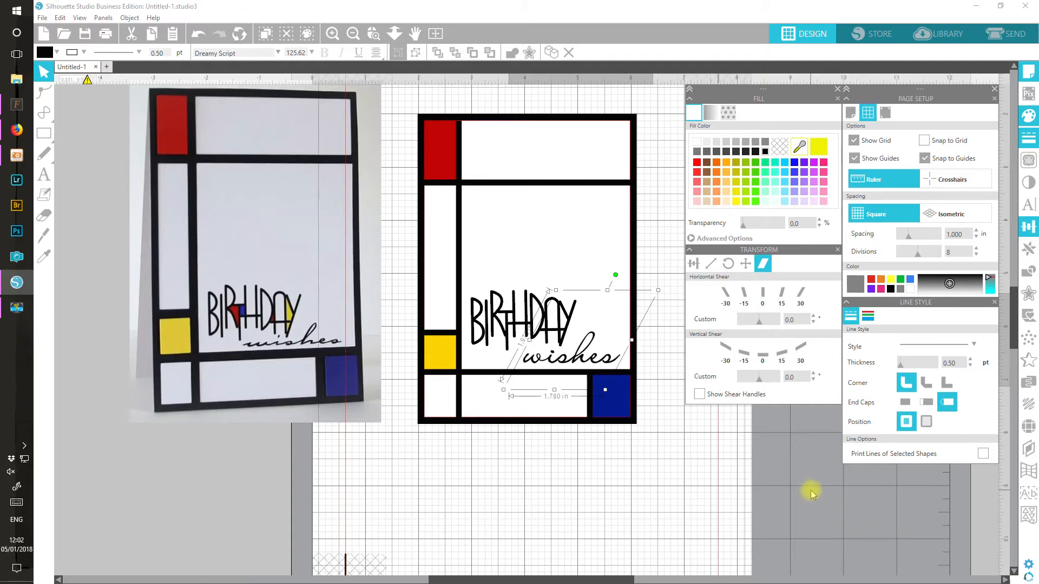
left_click(971, 365)
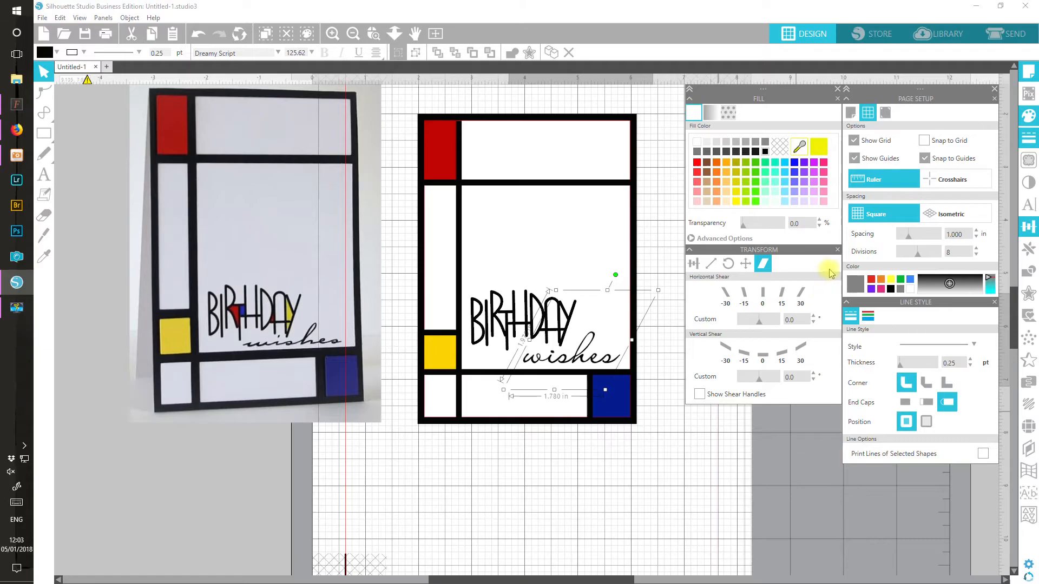
left_click(838, 250)
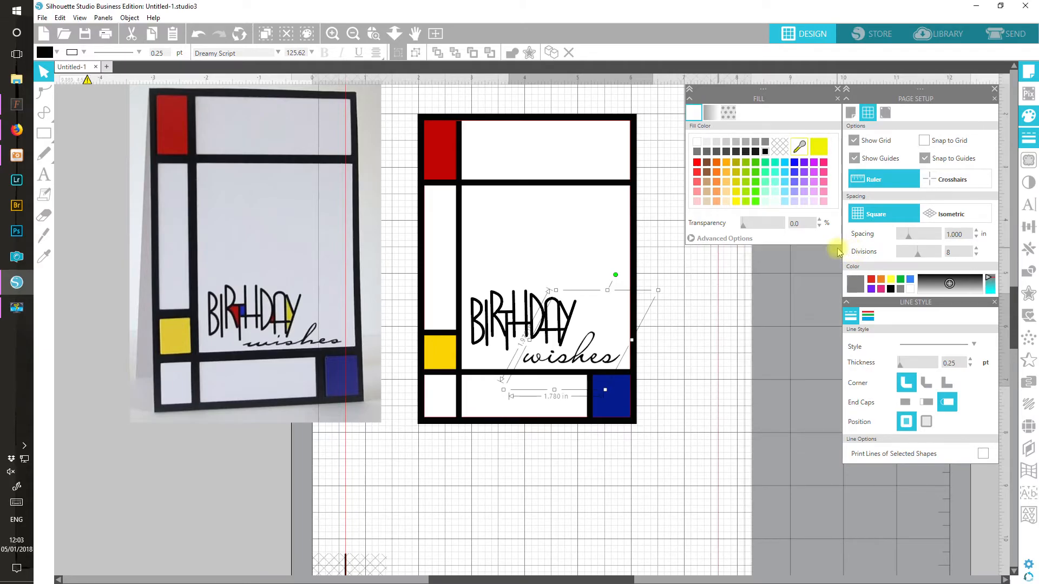
left_click(795, 438)
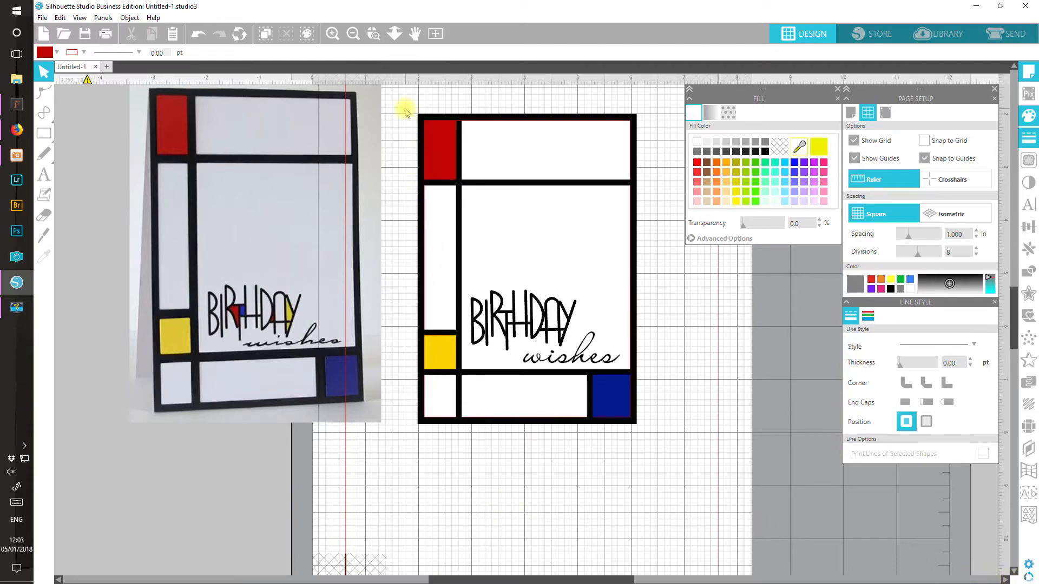
Step: Duplicate the red block and move the copy over the R and T of BIRTHDAY
left_click(444, 143)
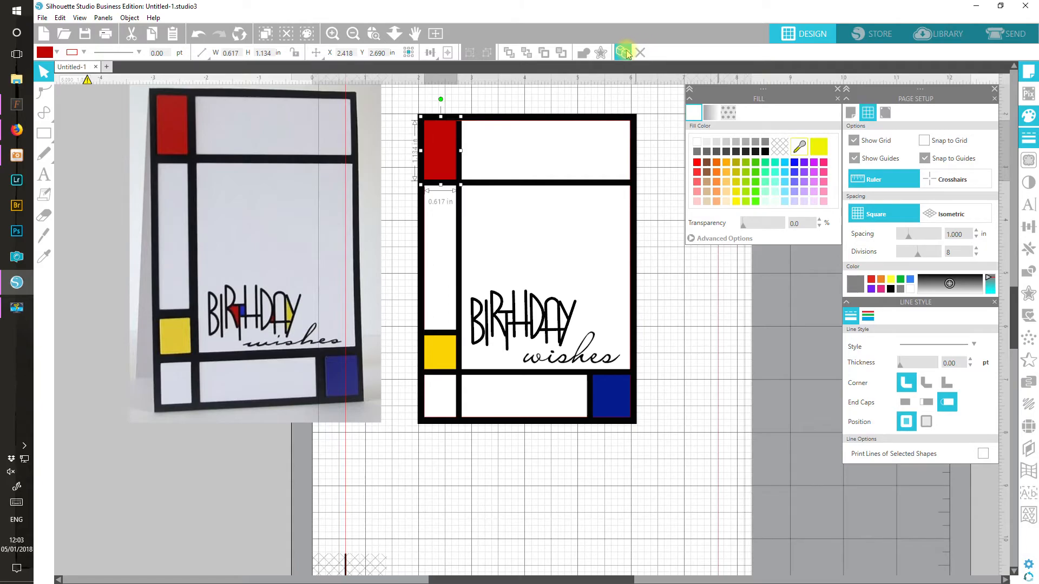
left_click(623, 52)
left_click_drag(453, 150, 507, 324)
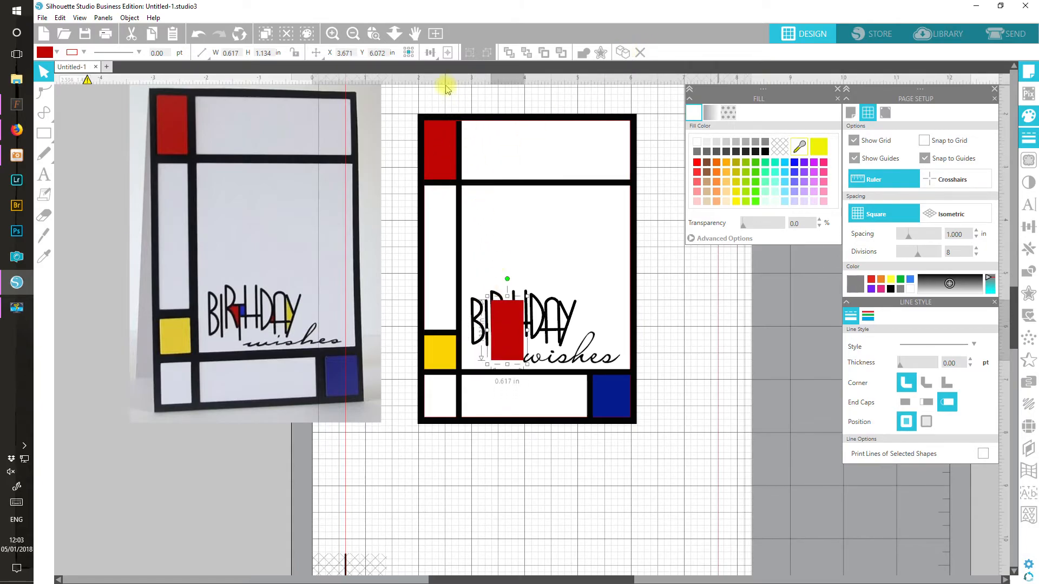
Step: Send the red copy behind the BIRTHDAY lettering and resize it to about 0.246 by 0.453 in between the R and T
left_click(333, 34)
left_click(333, 33)
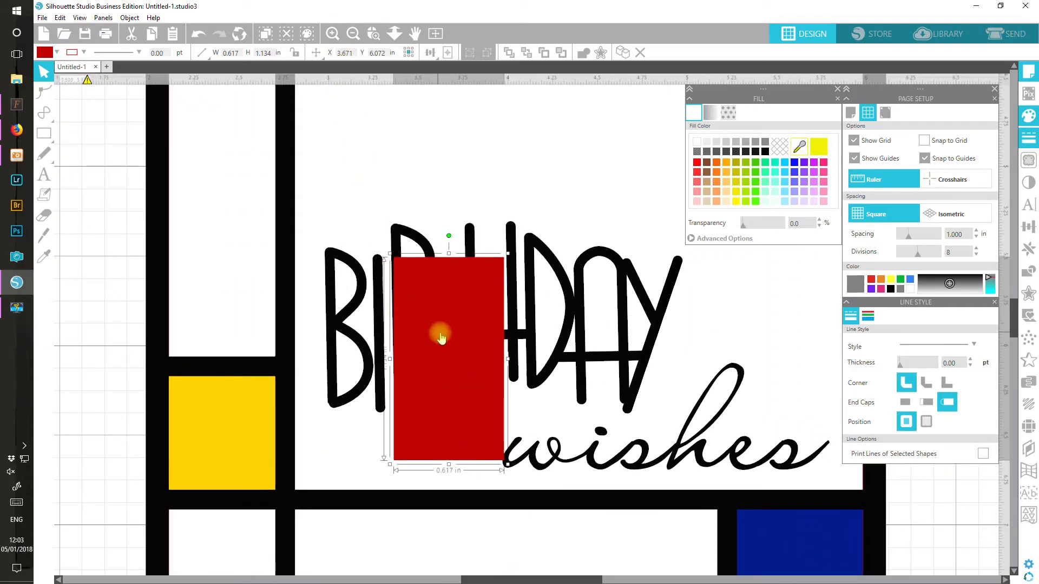
mouse_move(441, 338)
left_mouse_down()
mouse_move(295, 301)
mouse_move(444, 347)
left_mouse_up()
left_click(561, 53)
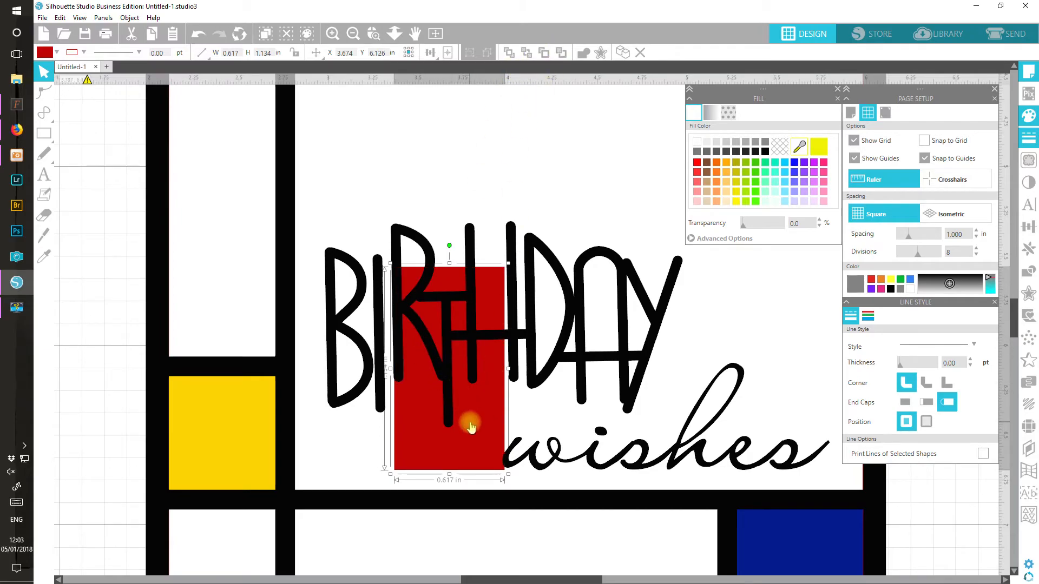
left_click_drag(507, 473, 438, 350)
left_click_drag(430, 311, 440, 346)
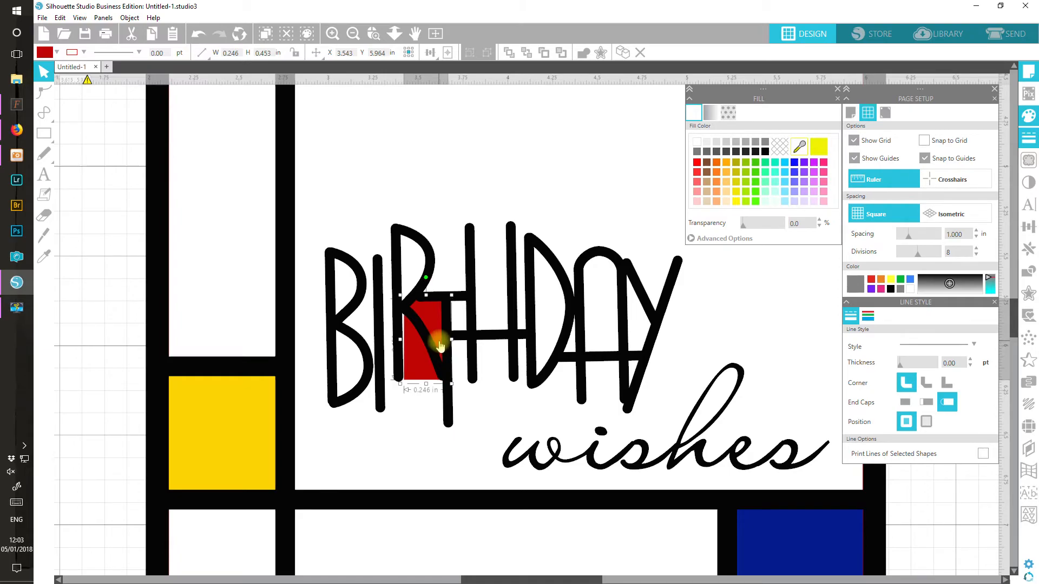
Step: Edit the points of the red block between R and T, pulling its lower-left corner in behind the R's diagonal leg
double_click(414, 368)
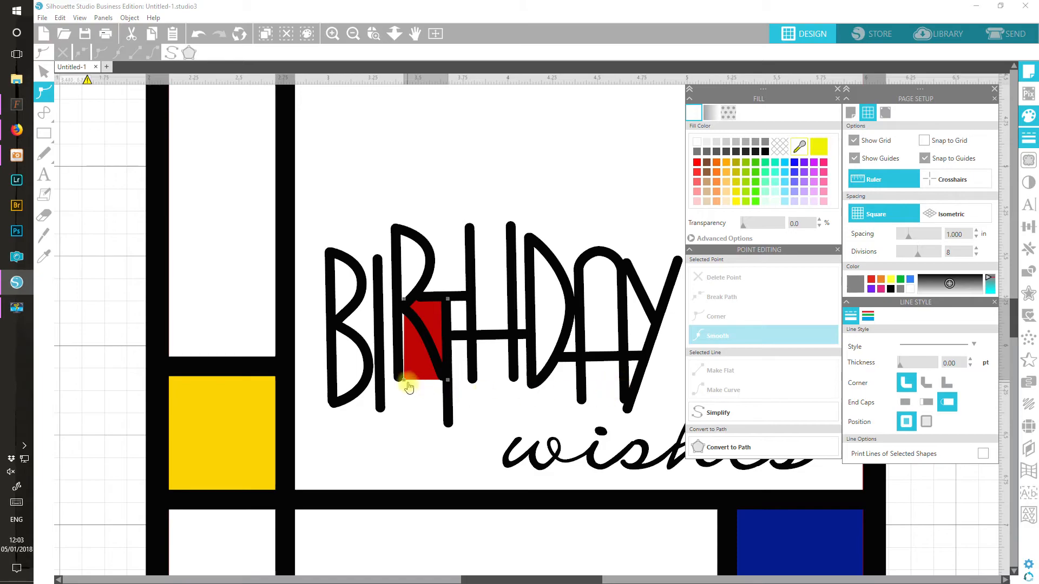
left_click_drag(407, 383, 425, 334)
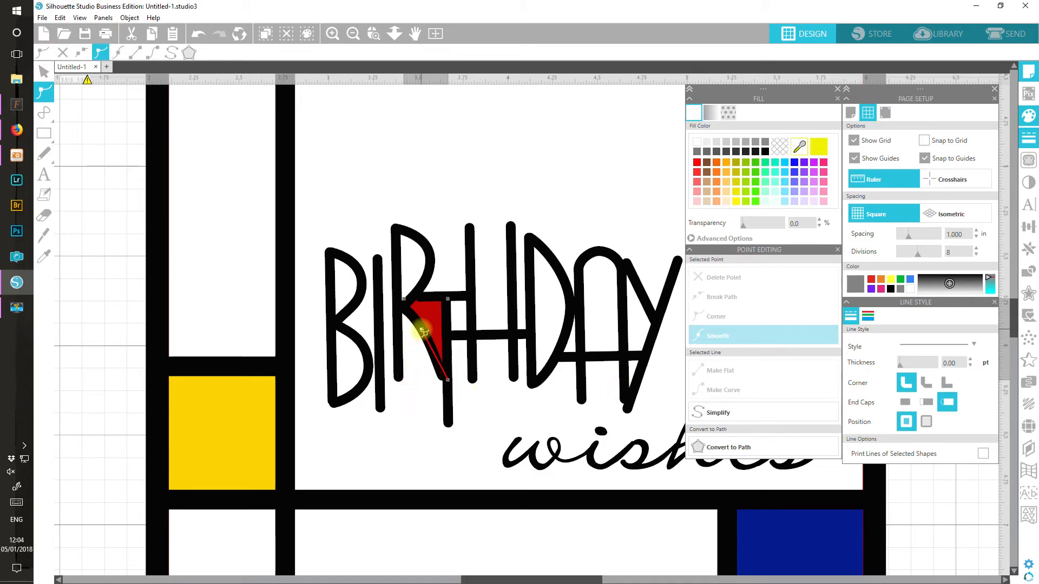
left_click(448, 382)
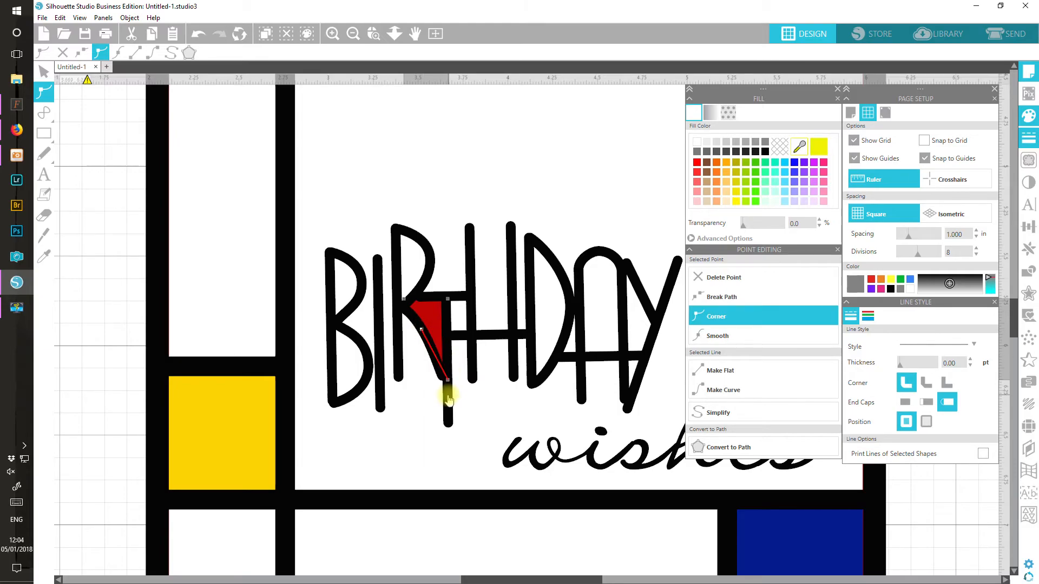
left_click_drag(406, 300, 411, 305)
left_click(422, 330)
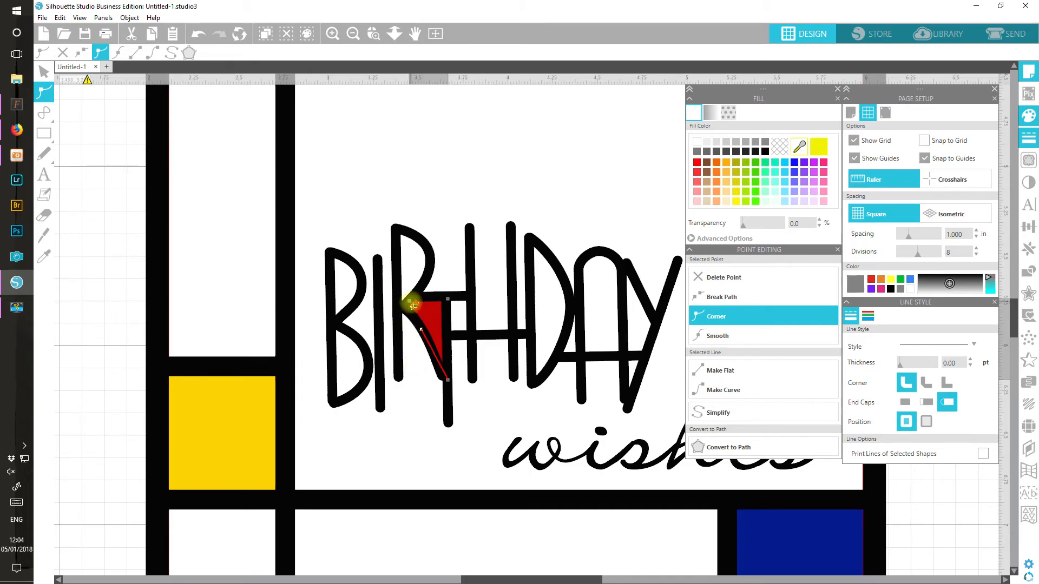
Step: Smooth the red shape's inner left point, tuck its upper-left points behind the R, and finish point editing
left_click(725, 337)
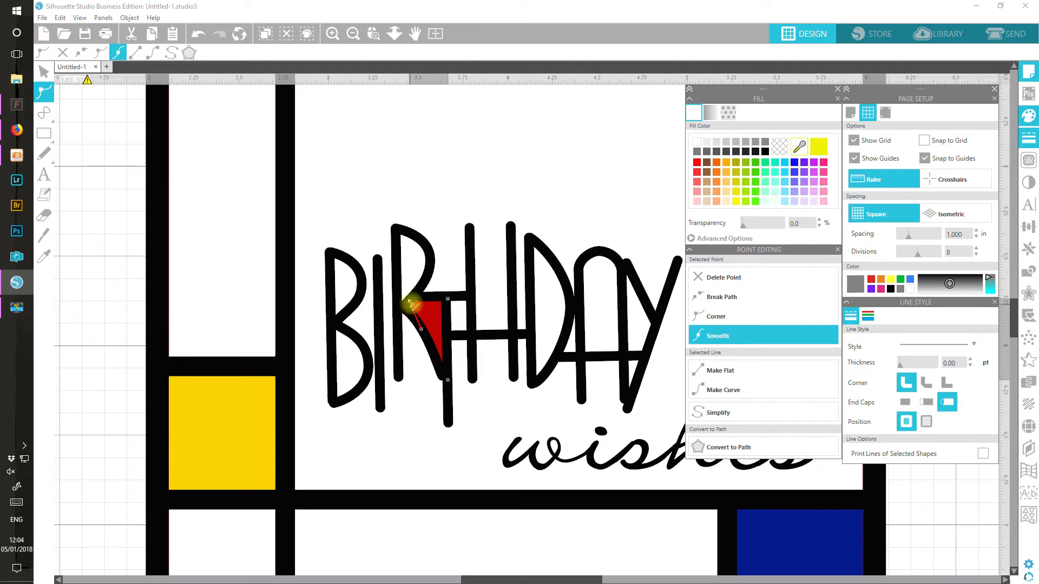
left_click(411, 303)
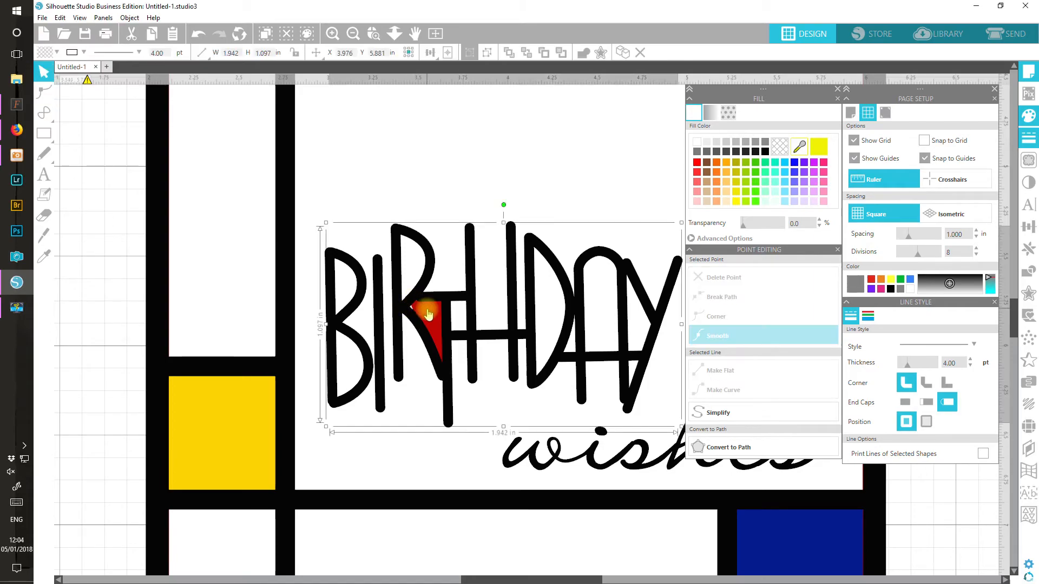
double_click(428, 314)
left_click(412, 305)
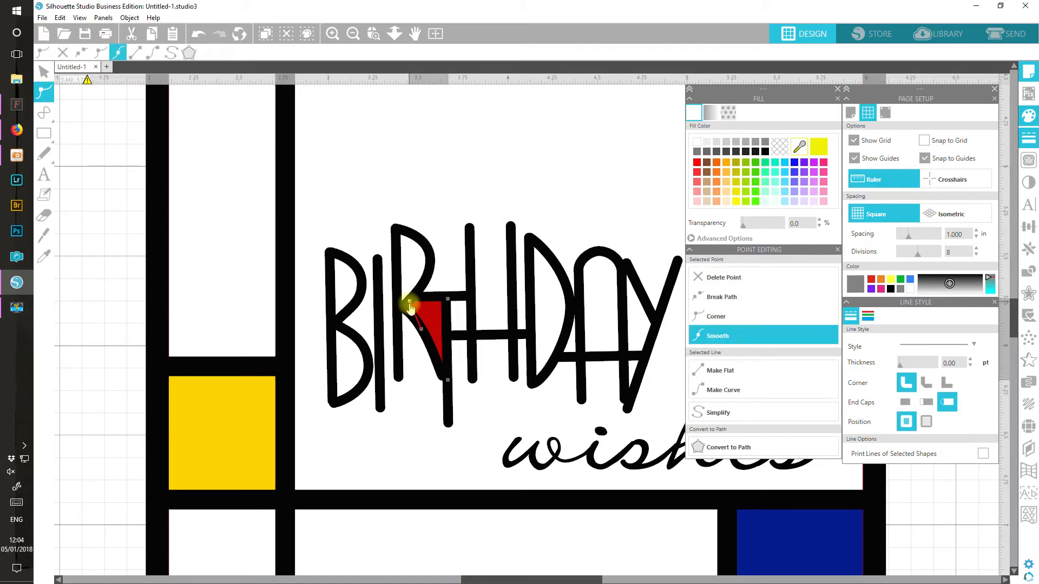
mouse_move(411, 305)
left_mouse_down()
mouse_move(408, 318)
mouse_move(421, 293)
left_mouse_up()
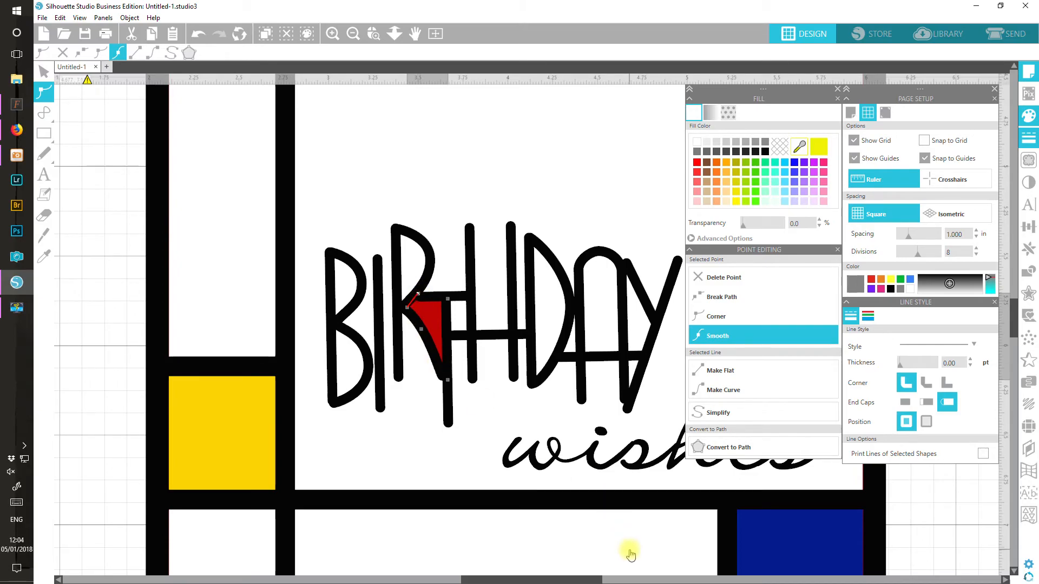
left_click(42, 75)
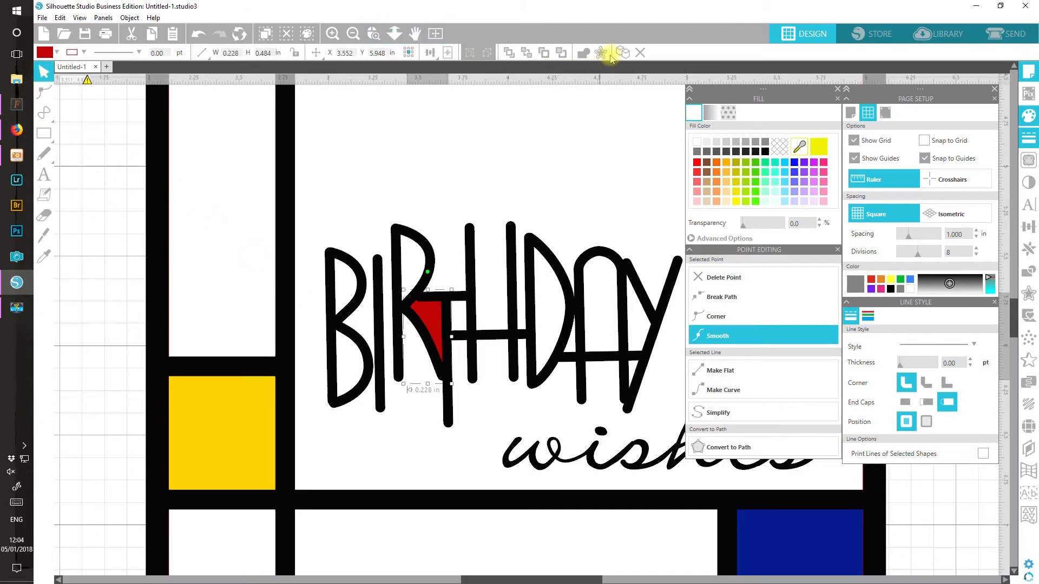
Step: Place a copy of the red piece over the gap between D and A and pull its points in to roughly match the gap
left_click_drag(434, 318, 578, 333)
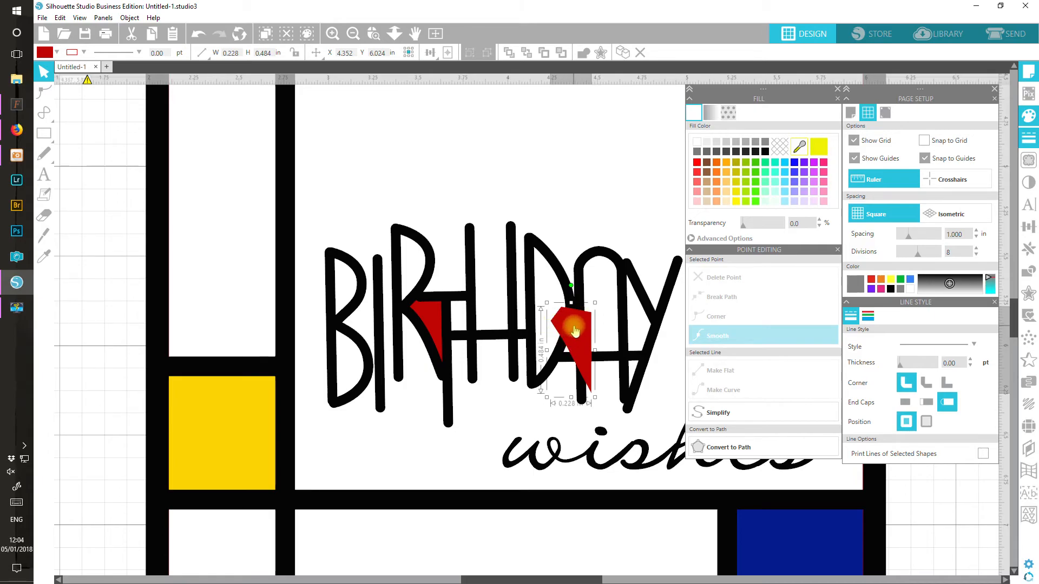
double_click(574, 330)
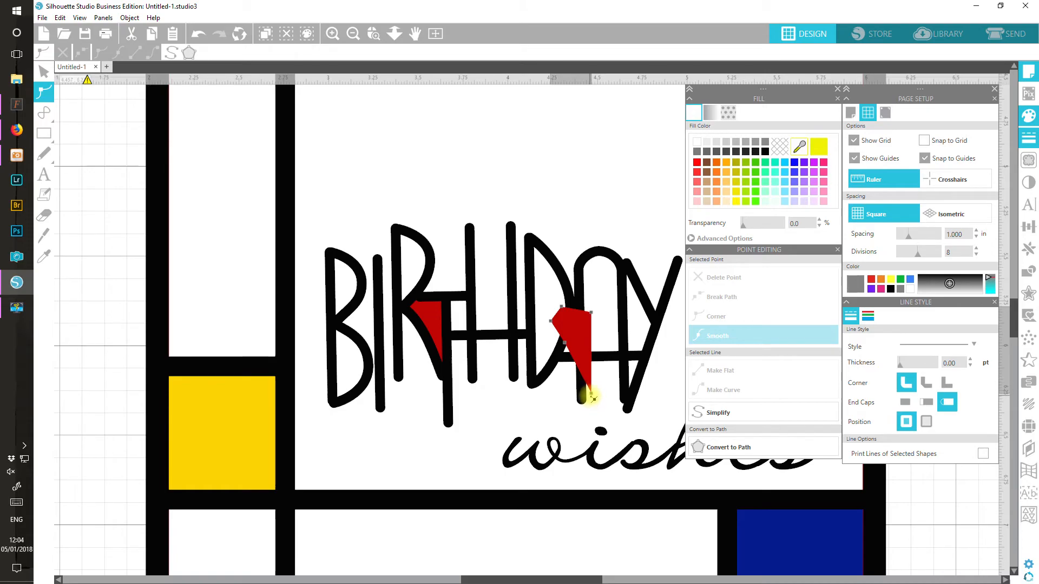
left_click_drag(593, 395, 560, 358)
left_click(563, 347)
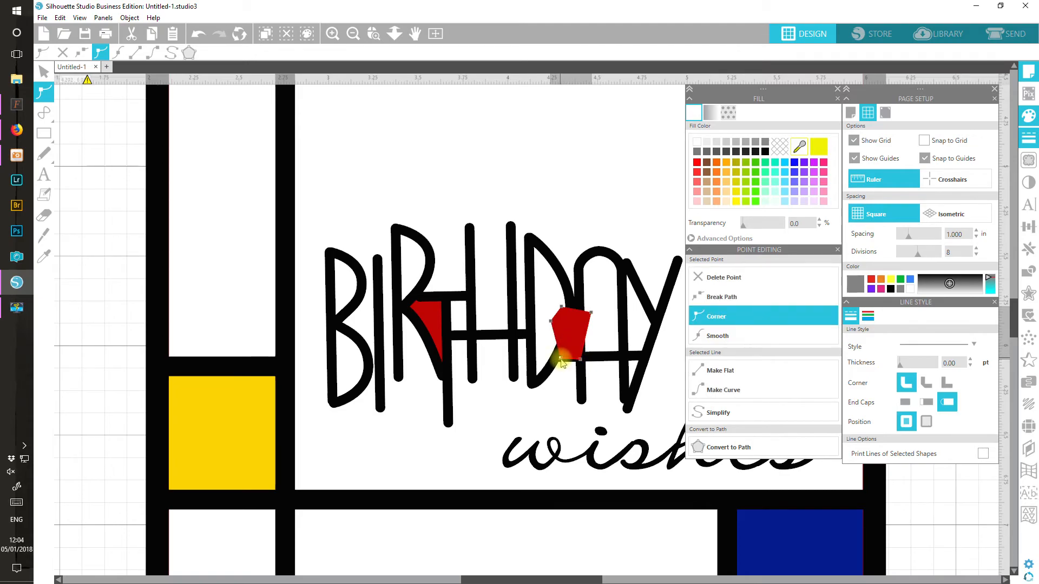
left_click_drag(551, 322, 578, 316)
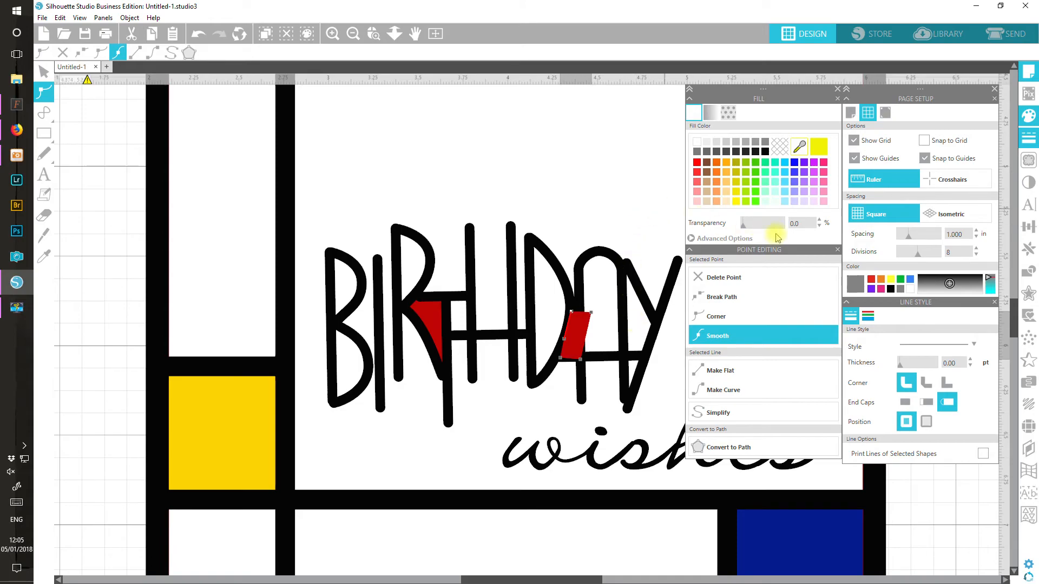
Step: Set the red D–A piece's transparency to 33% and align its points with the surrounding D and A strokes
left_click(757, 224)
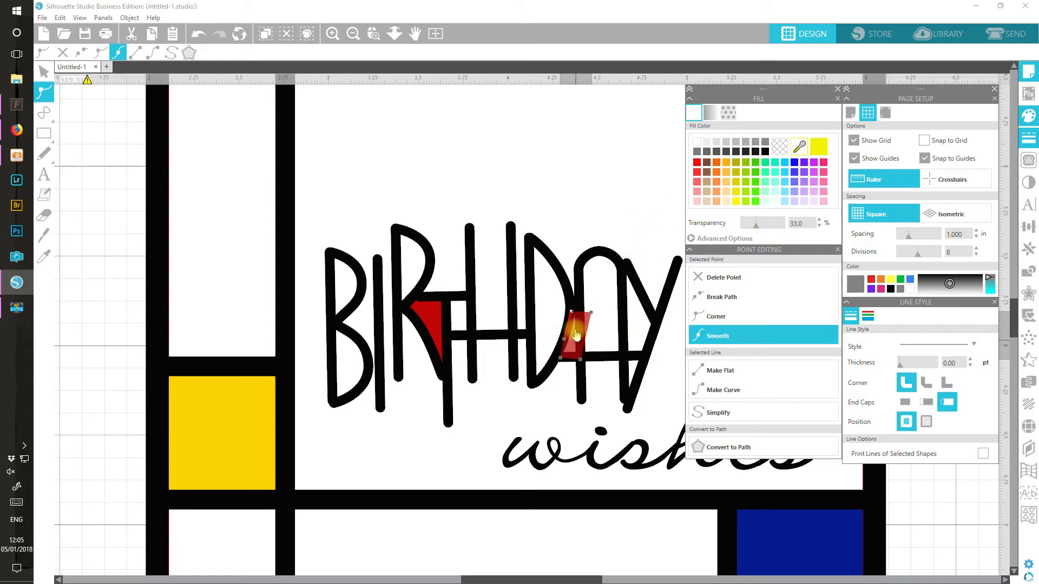
left_click_drag(591, 312, 579, 314)
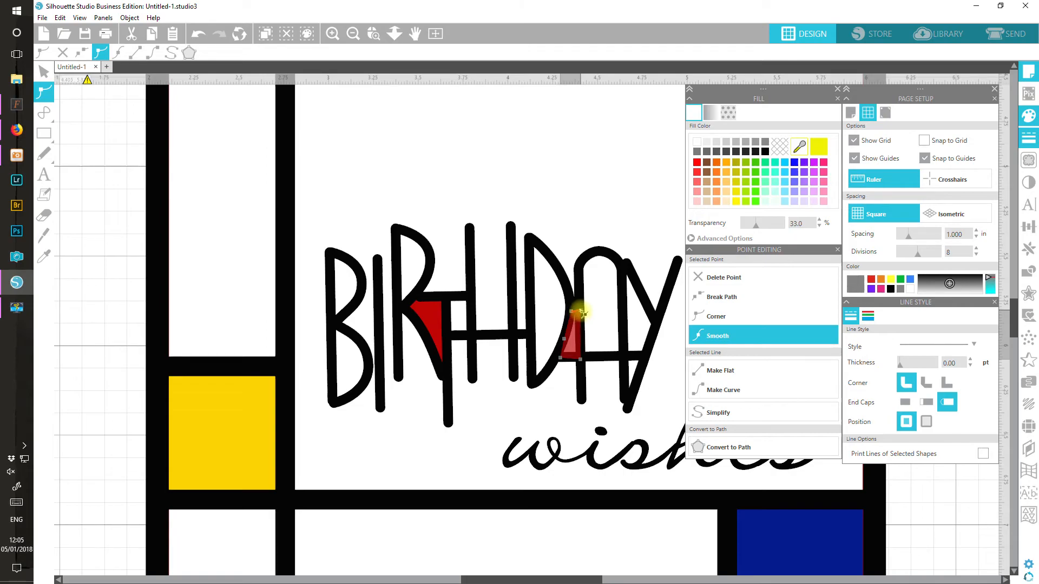
left_click(573, 312)
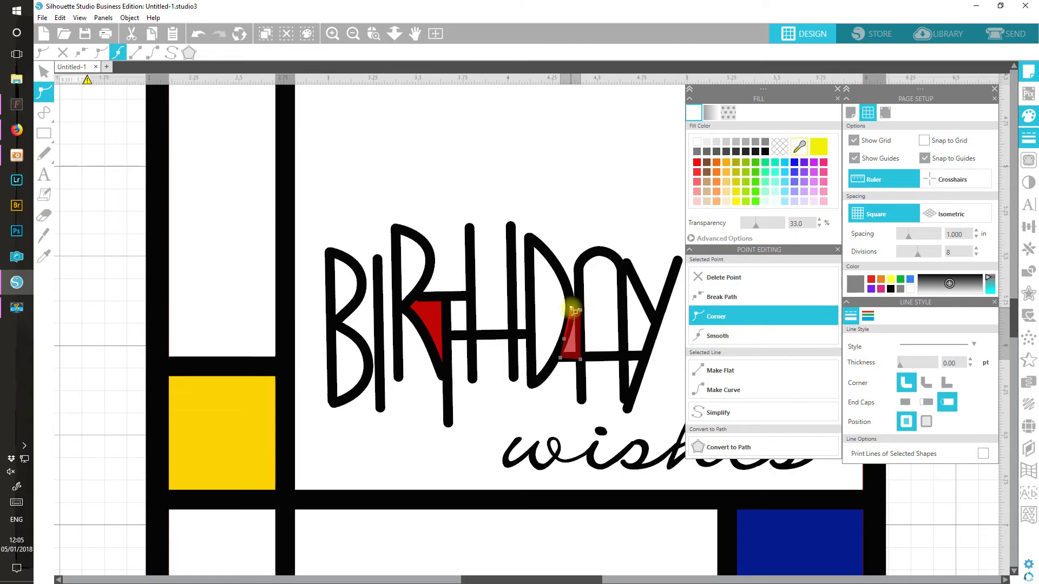
left_click(565, 340)
left_click_drag(567, 341, 581, 359)
left_click(583, 361)
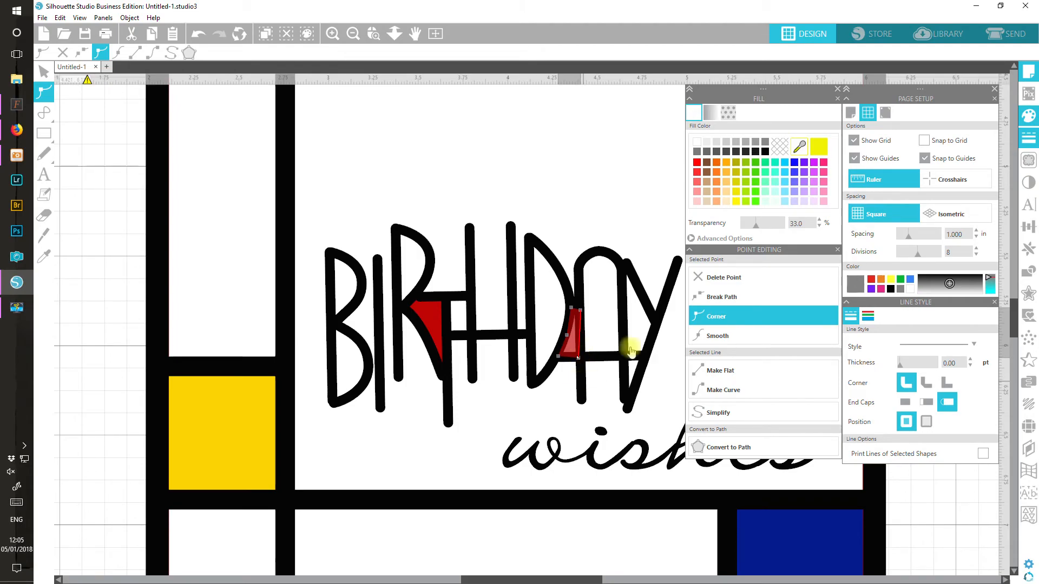
Step: Restore the red D–A piece to 0% transparency, finish point editing, and send it behind the lettering
left_click_drag(756, 223, 736, 227)
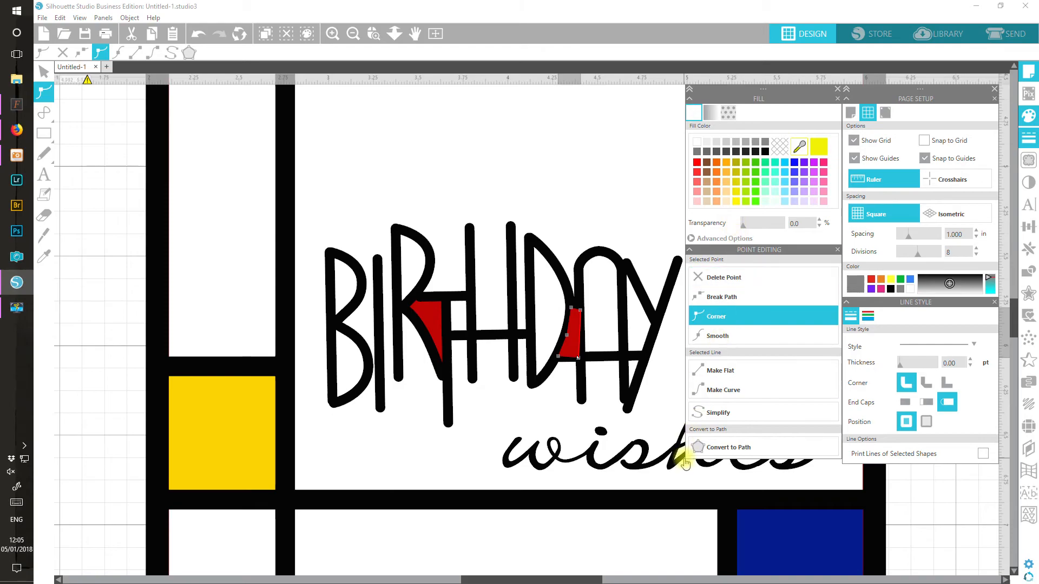
left_click(43, 72)
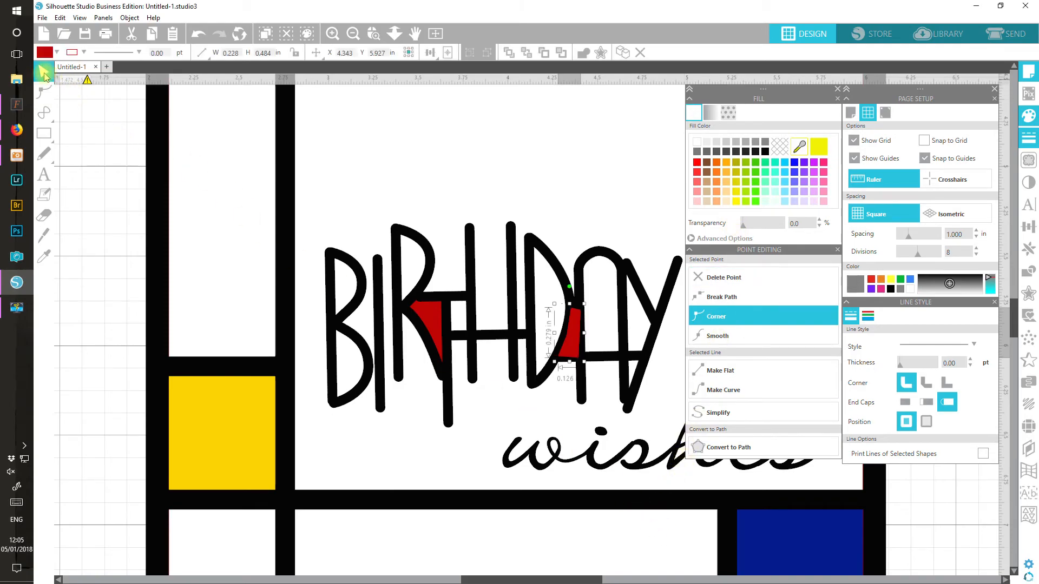
left_click(560, 54)
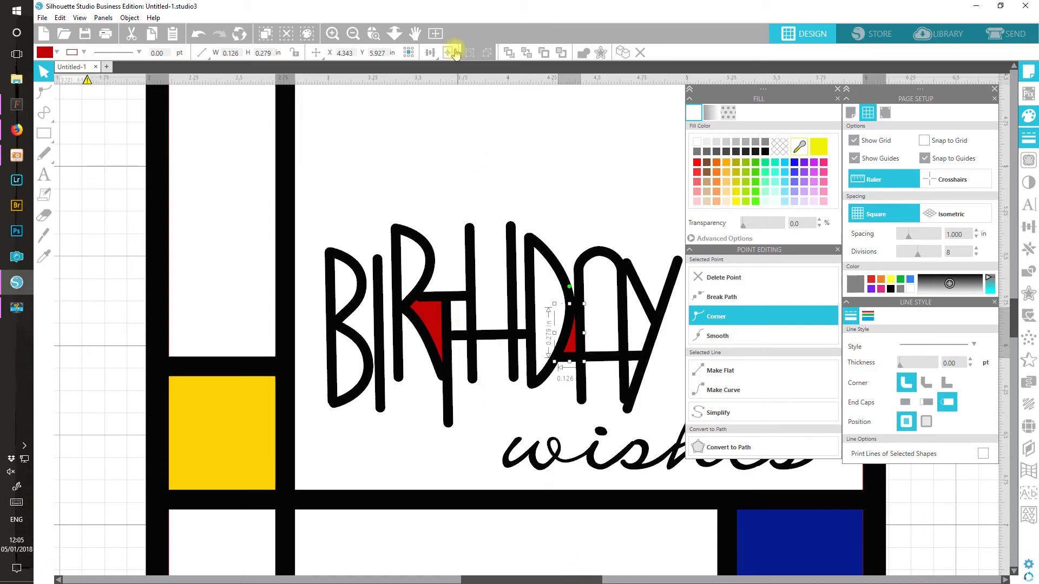
Step: Duplicate the red D–A piece, fill the copy with the blue block's sampled colour, and move it between the T and H
left_click(622, 53)
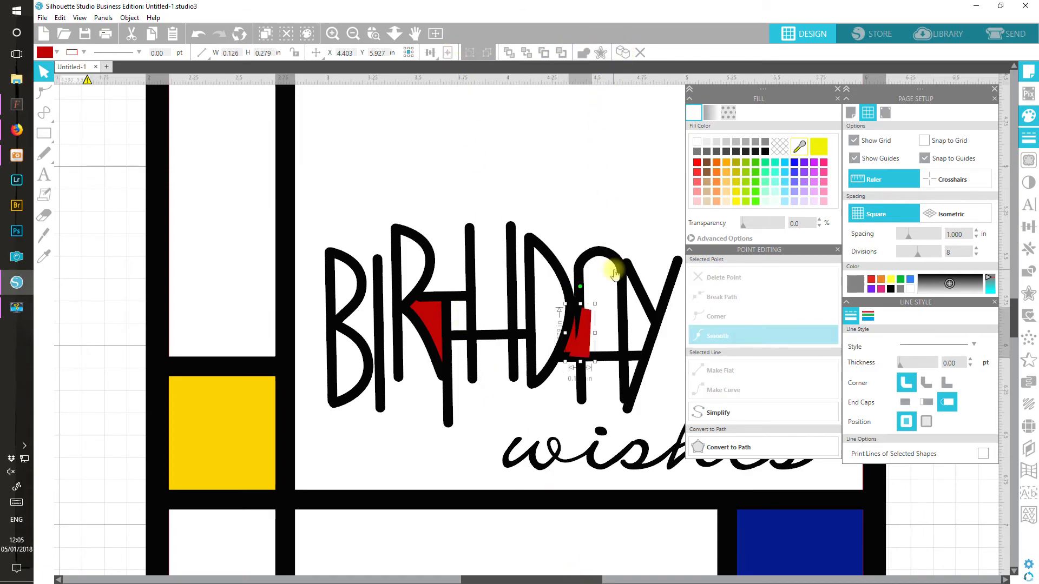
left_click(800, 146)
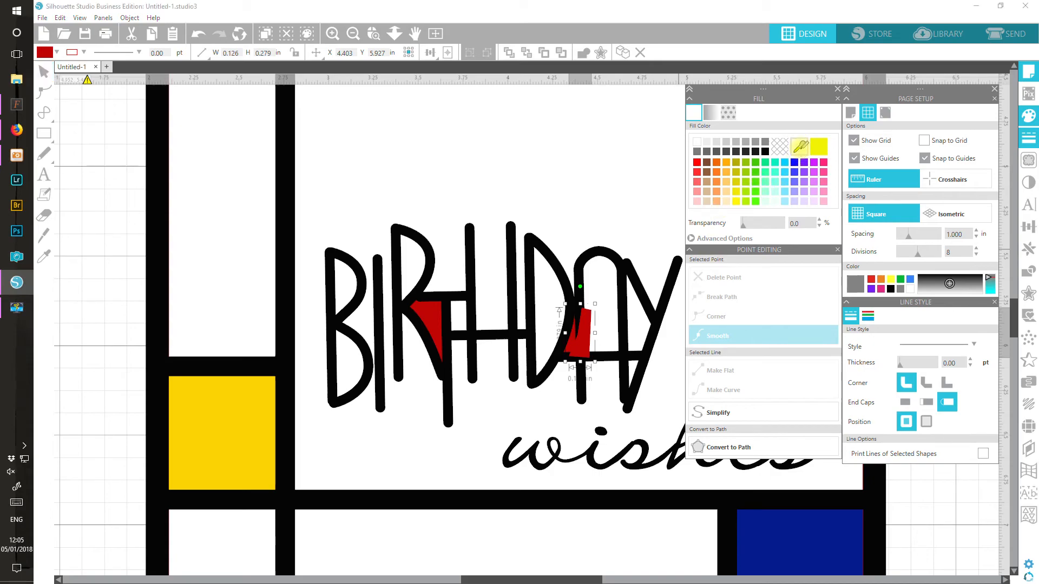
left_click(793, 541)
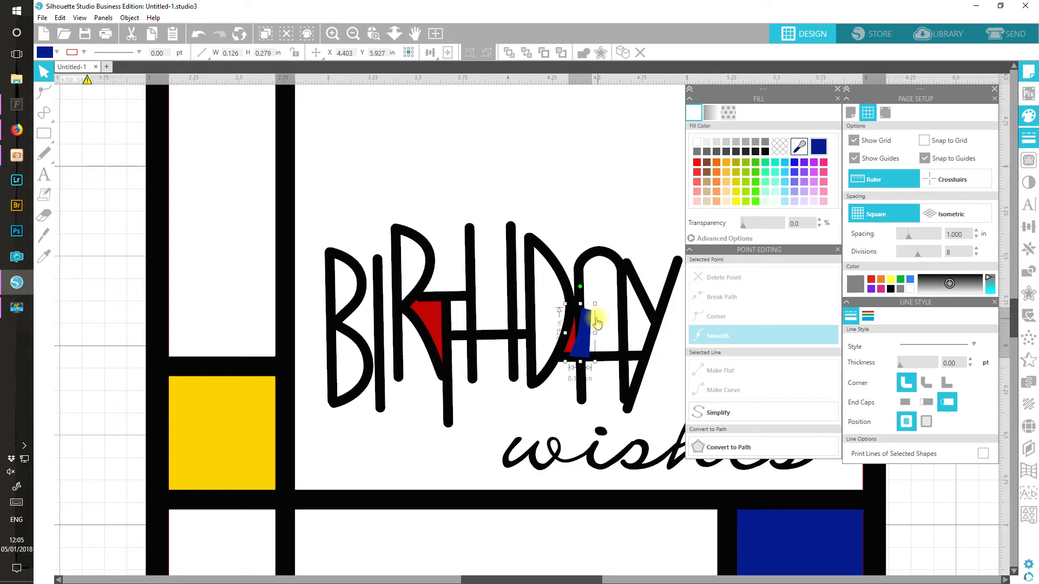
left_click_drag(582, 332, 463, 325)
Step: Reshape the blue piece's points to fit the T–H gap at about 0.132 by 0.224 in, and send it behind the lettering
double_click(463, 325)
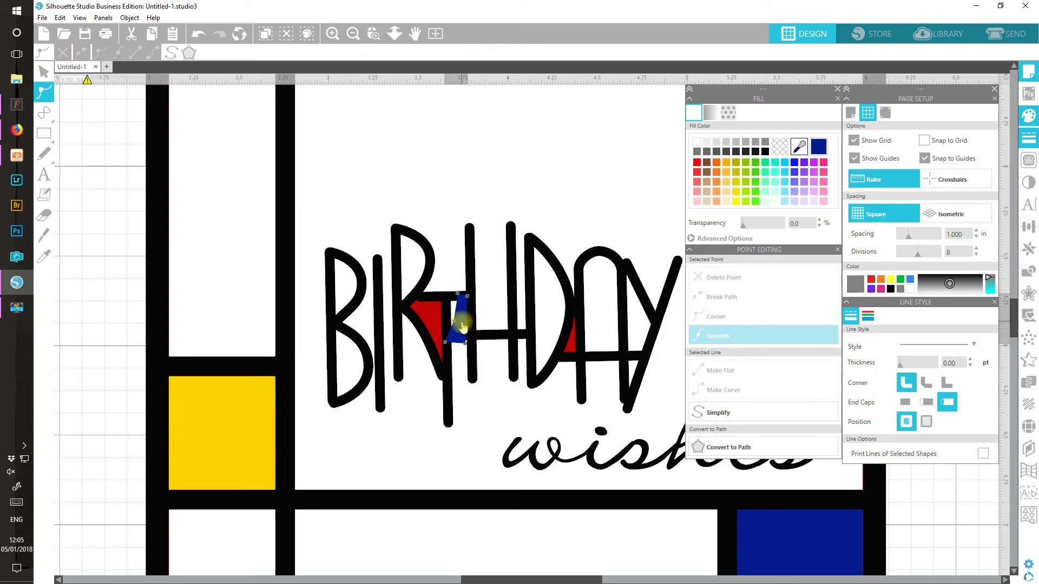
left_click_drag(461, 296, 472, 328)
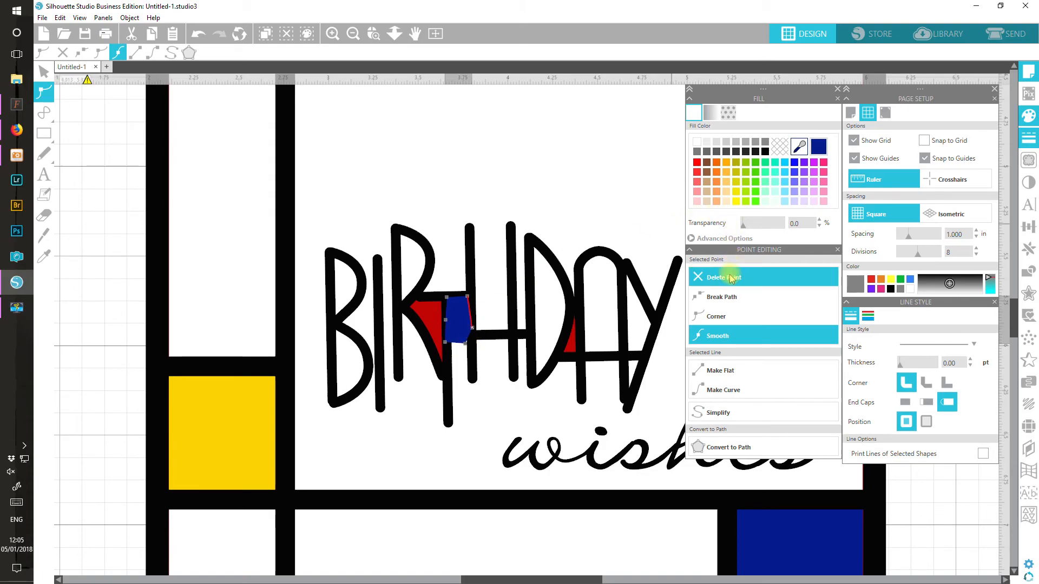
left_click(714, 316)
left_click_drag(466, 343, 447, 322)
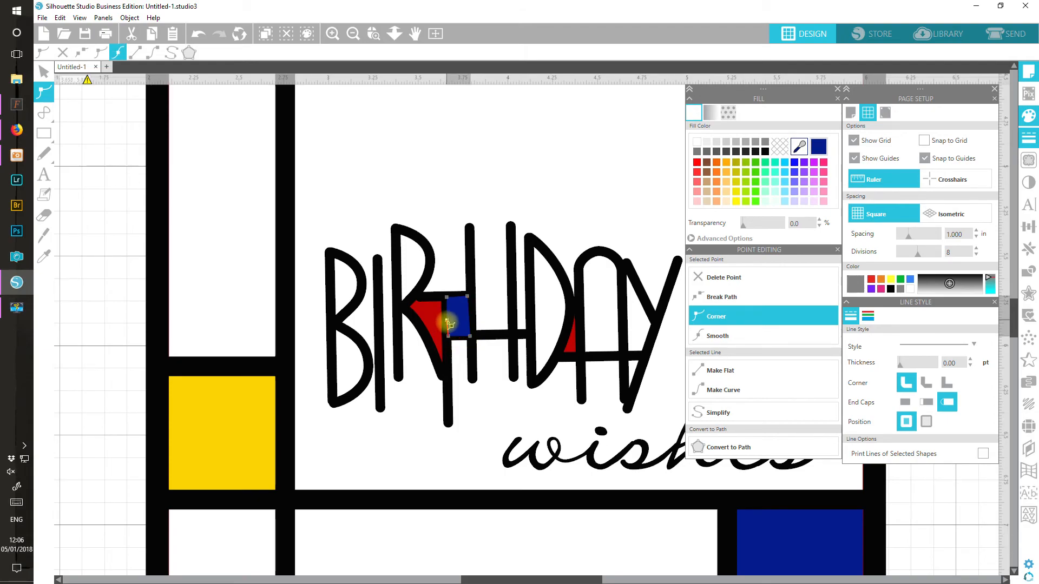
left_click(44, 71)
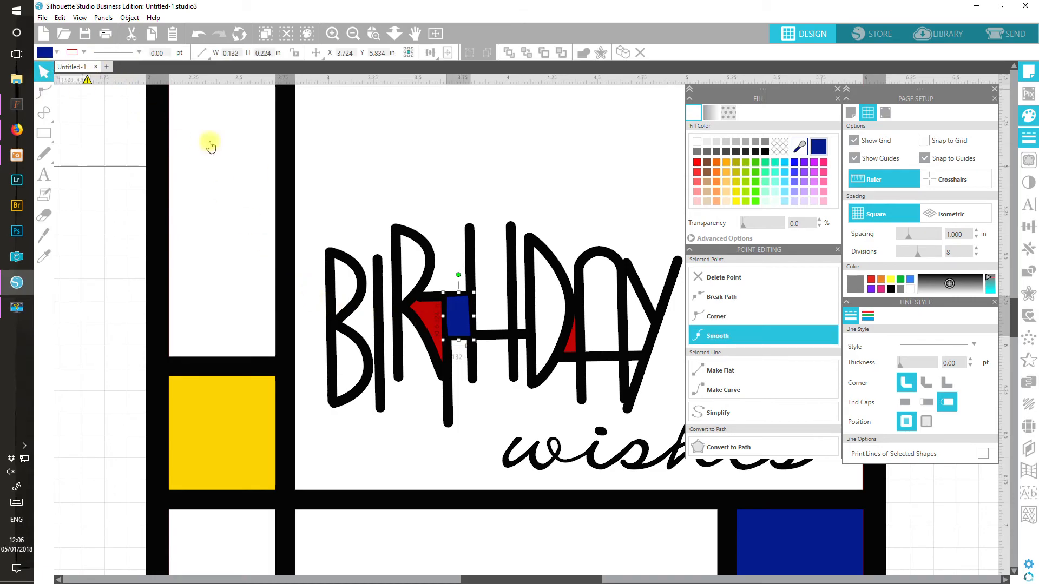
left_click(563, 53)
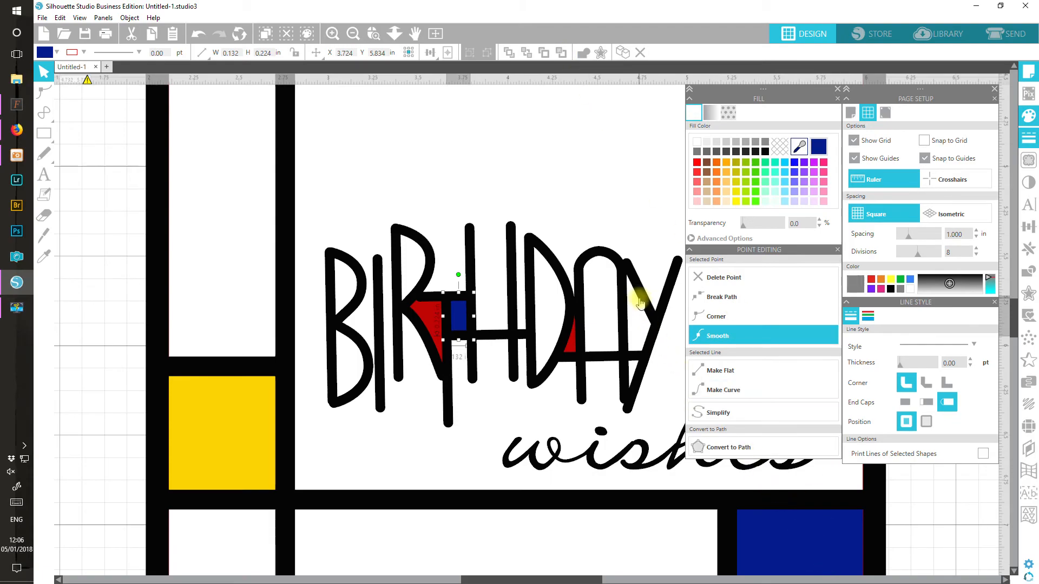
Step: Duplicate the blue piece, fill it with the yellow block's colour, and stretch it to about 0.132 by 0.683 in between the A and Y
left_click(622, 52)
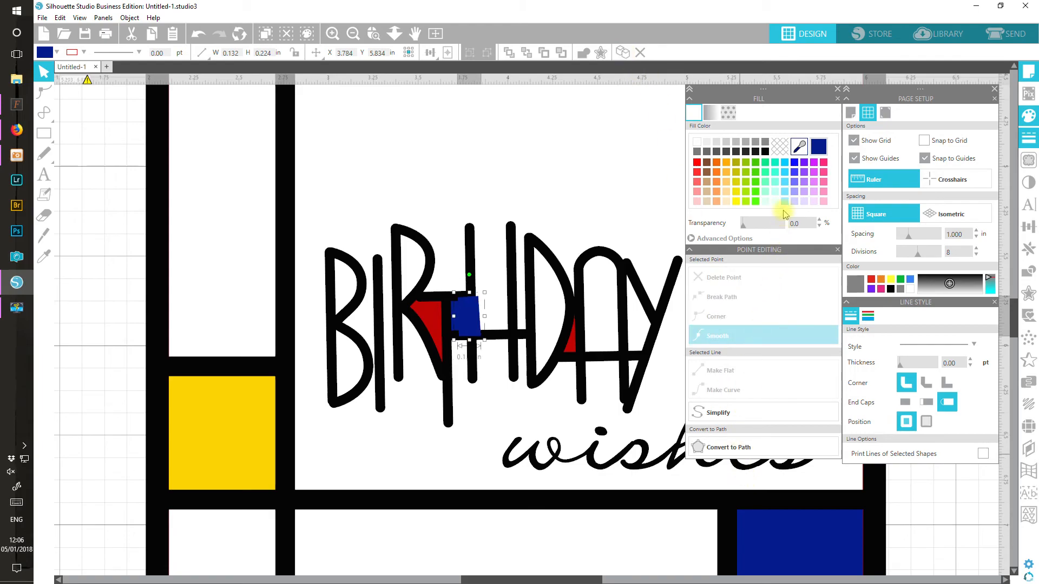
left_click(802, 145)
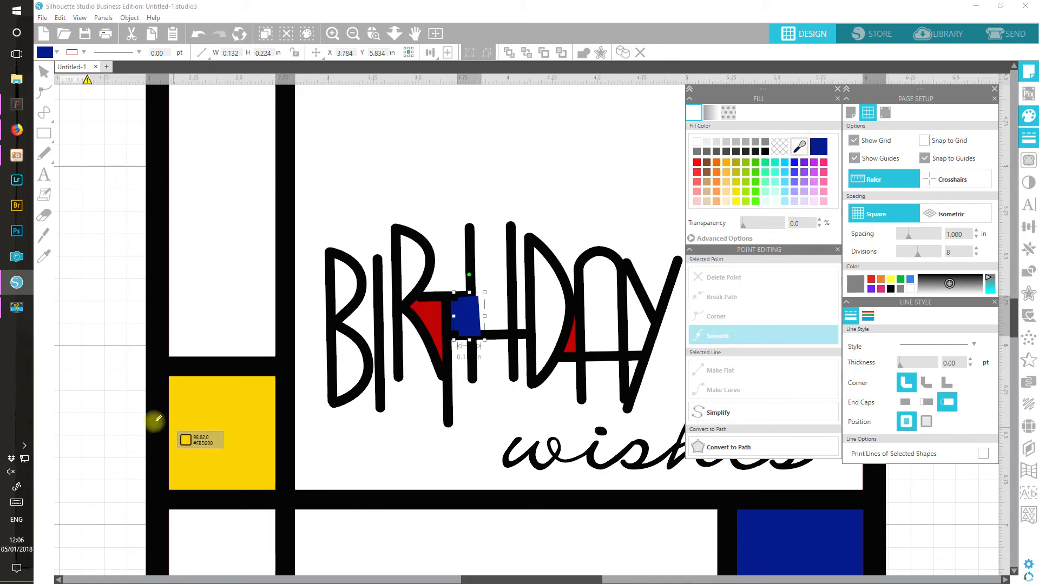
left_click(227, 404)
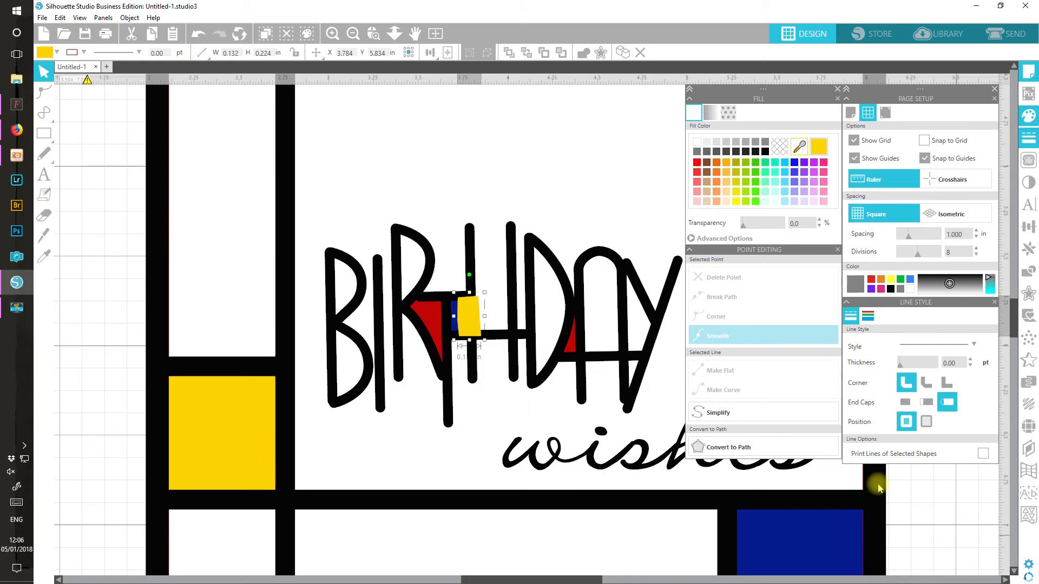
mouse_move(468, 322)
left_mouse_down()
mouse_move(619, 338)
mouse_move(640, 326)
mouse_move(633, 297)
mouse_move(647, 398)
left_mouse_up()
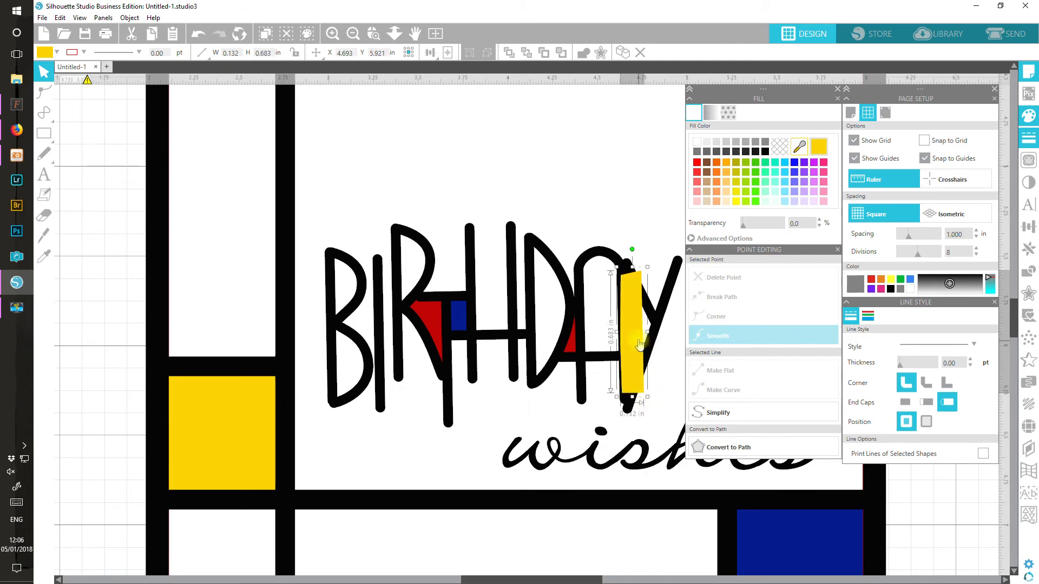
Step: Set the yellow piece's transparency to 42% and reshape its right-hand corner points to follow the Y's outline
left_click_drag(762, 218, 760, 223)
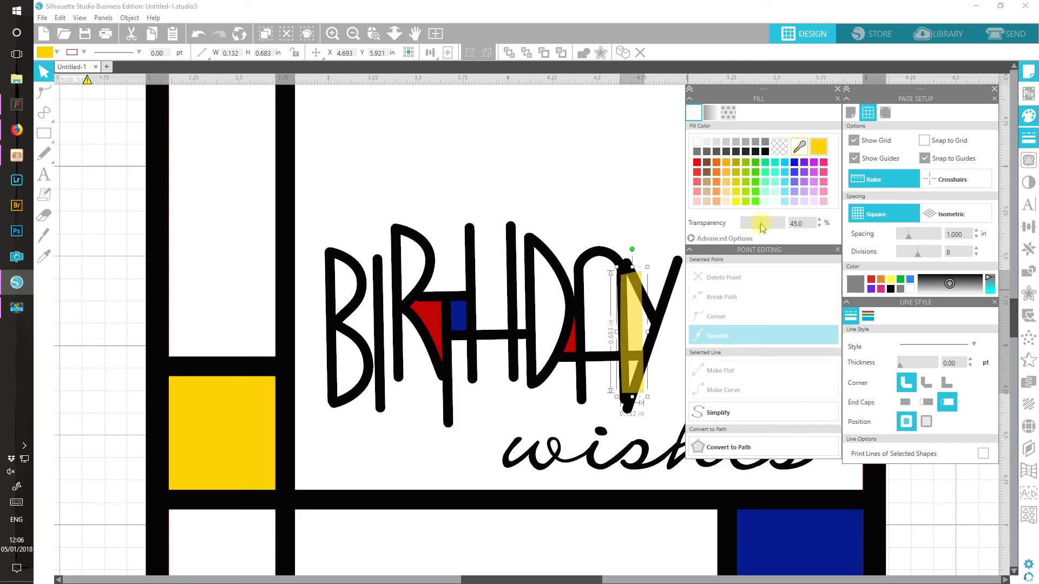
double_click(635, 325)
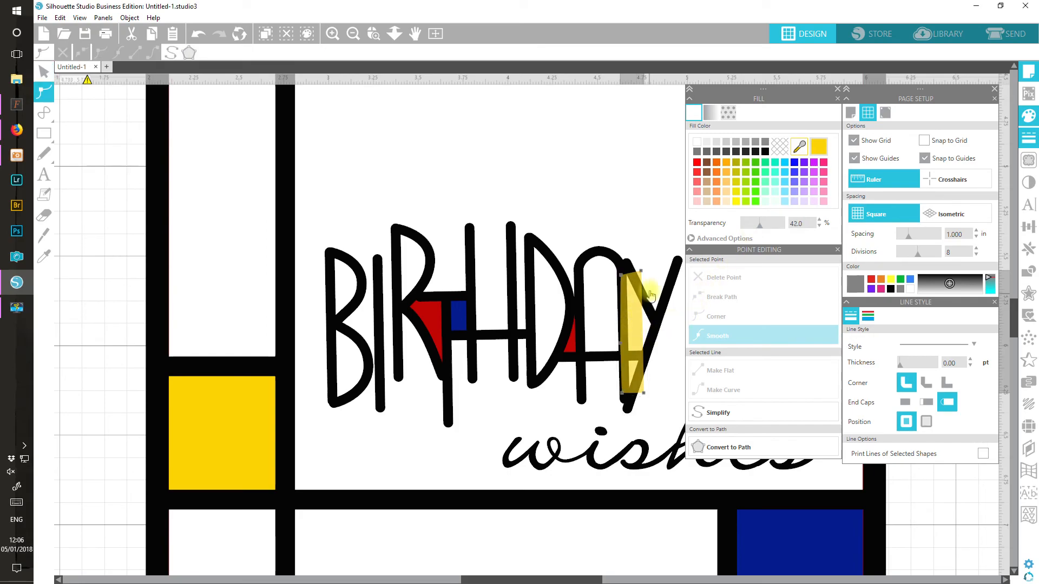
left_click_drag(643, 274, 657, 321)
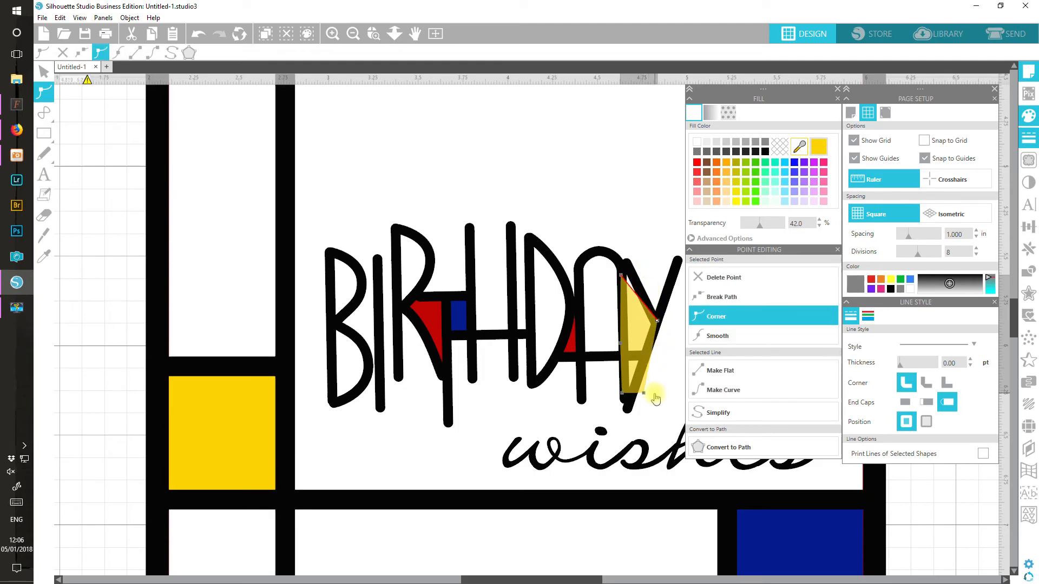
left_click_drag(644, 394, 634, 388)
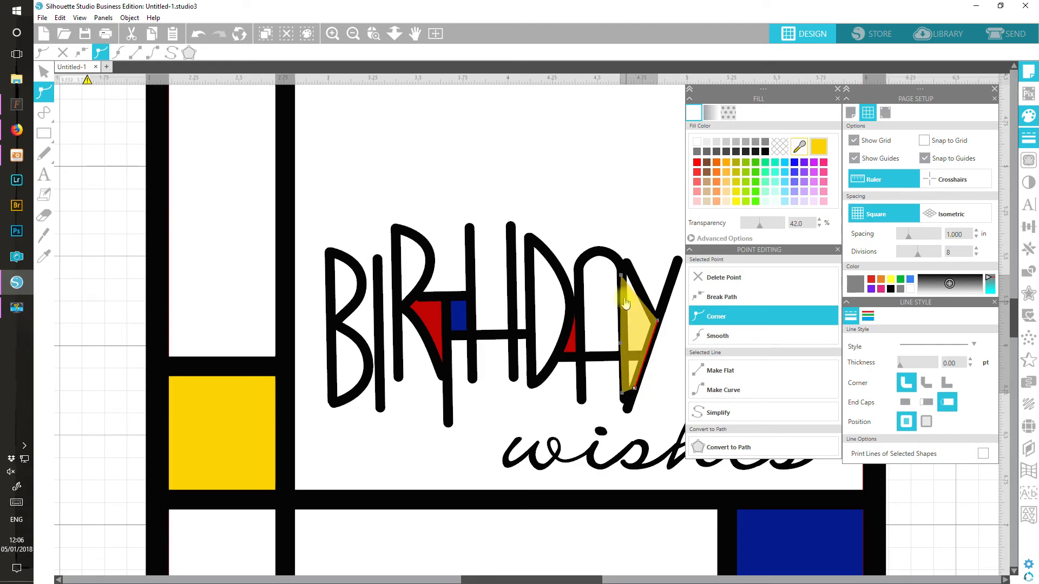
Step: Align the yellow piece's left-hand corners with the A's right leg and delete the extra midpoint, giving about 0.193 by 0.723 in
left_click_drag(621, 276, 623, 264)
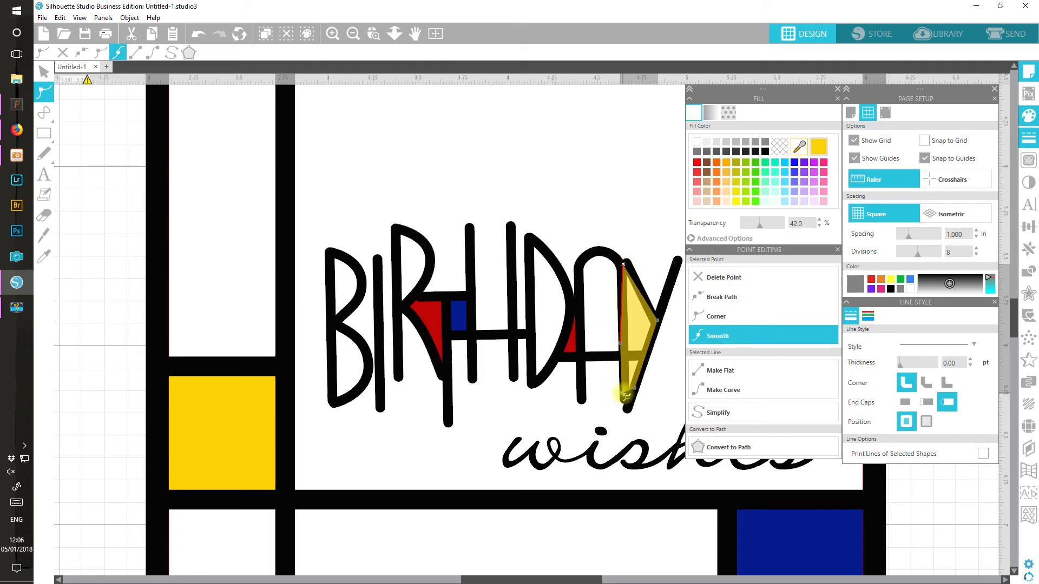
left_click_drag(622, 393, 622, 394)
left_click(625, 394)
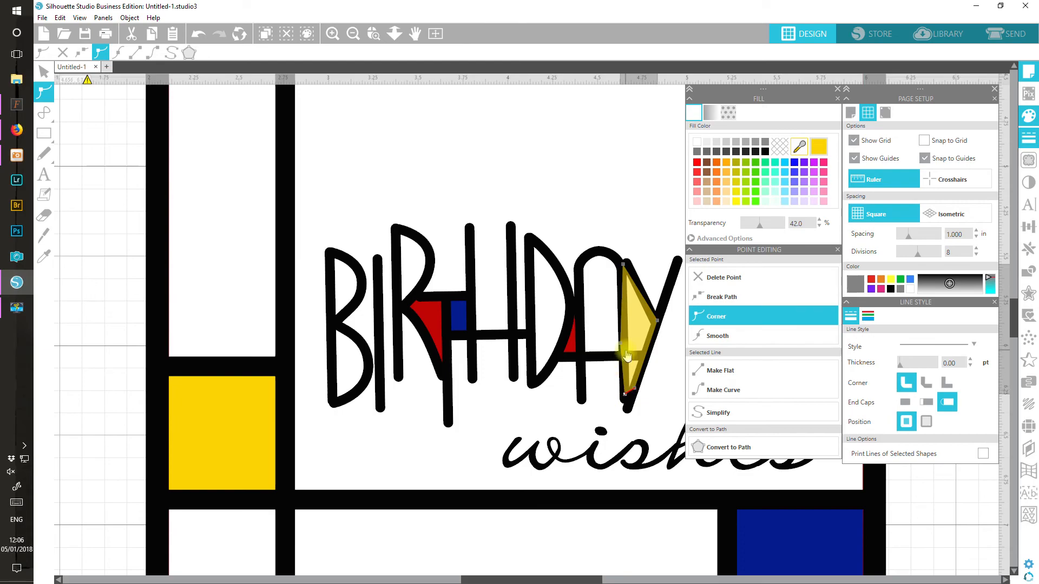
left_click(621, 344)
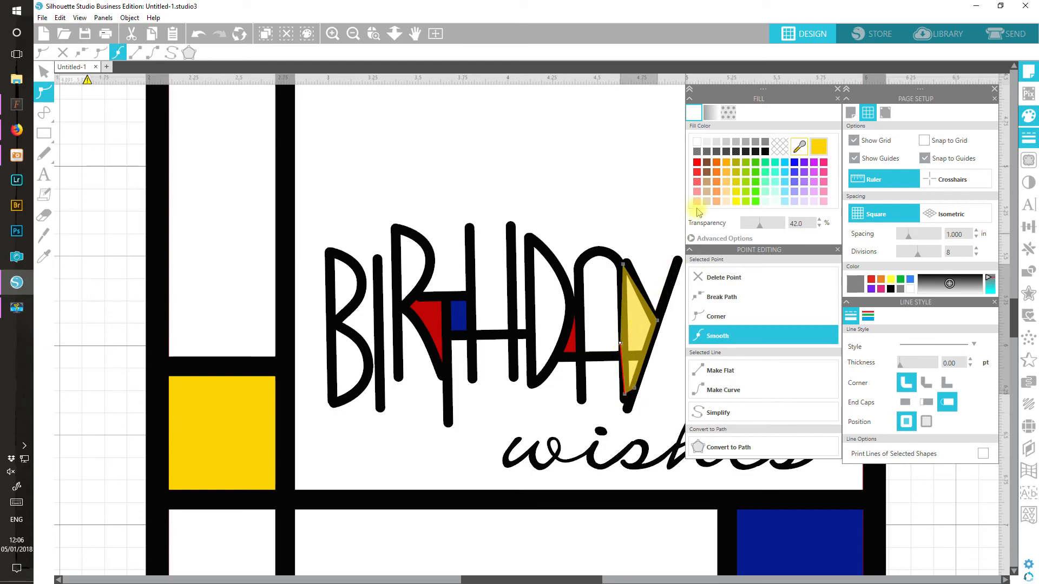
left_click(747, 275)
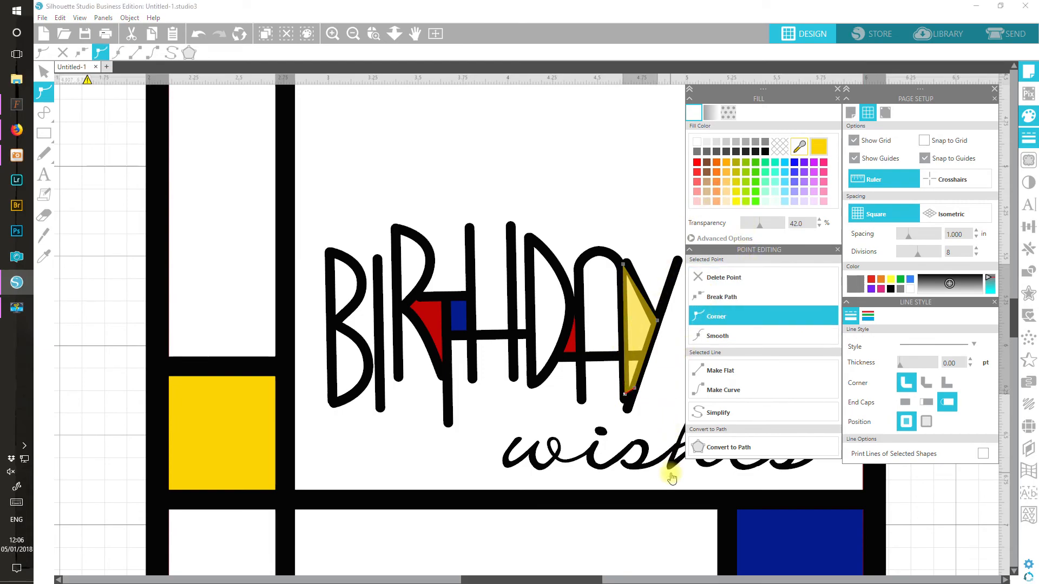
Step: Restore the yellow A–Y piece to 0% transparency, finish point editing, and send it behind the lettering
left_click_drag(760, 223, 741, 223)
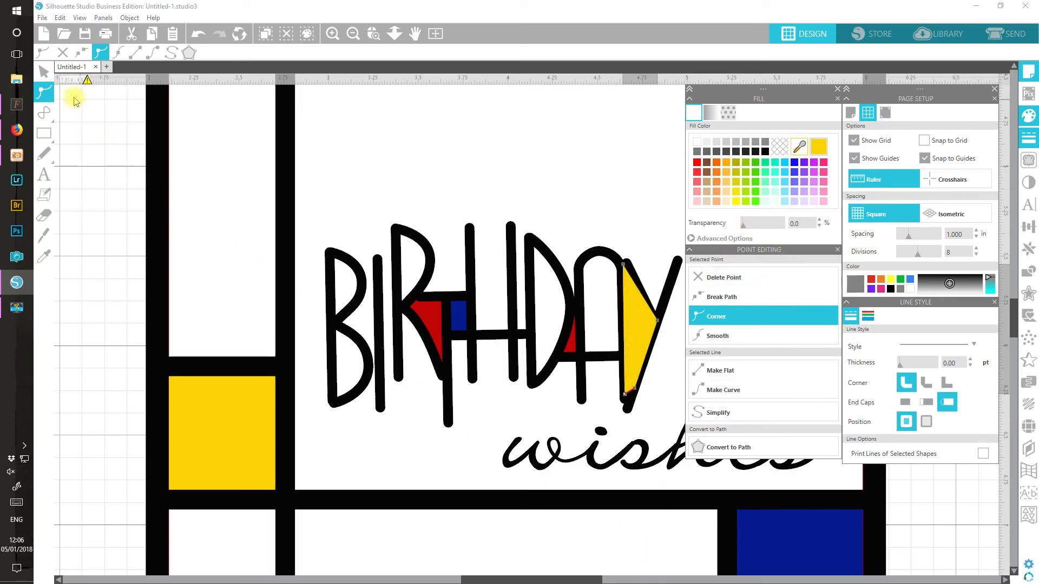
left_click(44, 75)
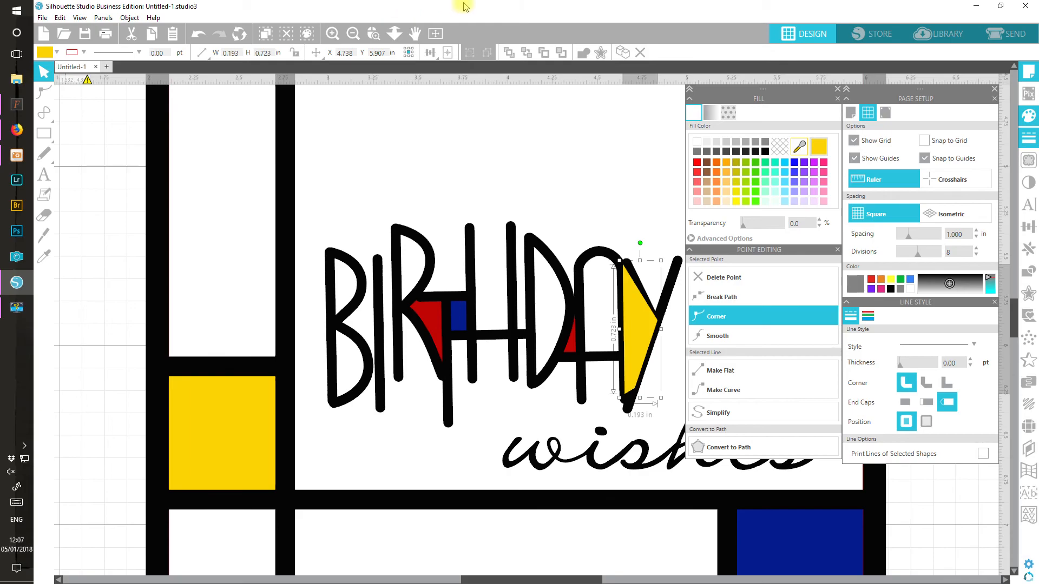
left_click(562, 52)
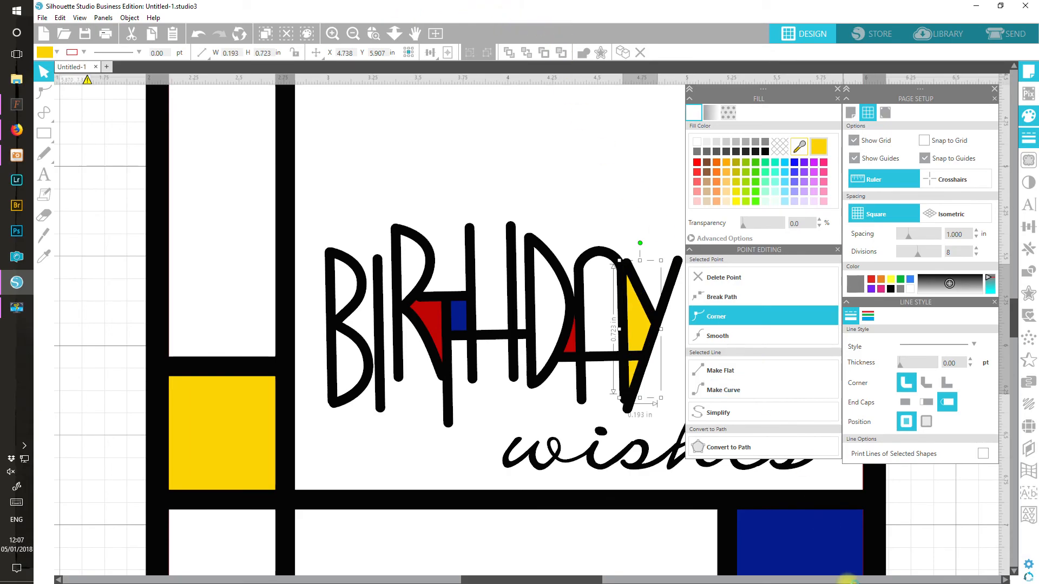
Step: Shift the reference photo slightly down beside the finished card design and close the Point Editing options
left_click(436, 35)
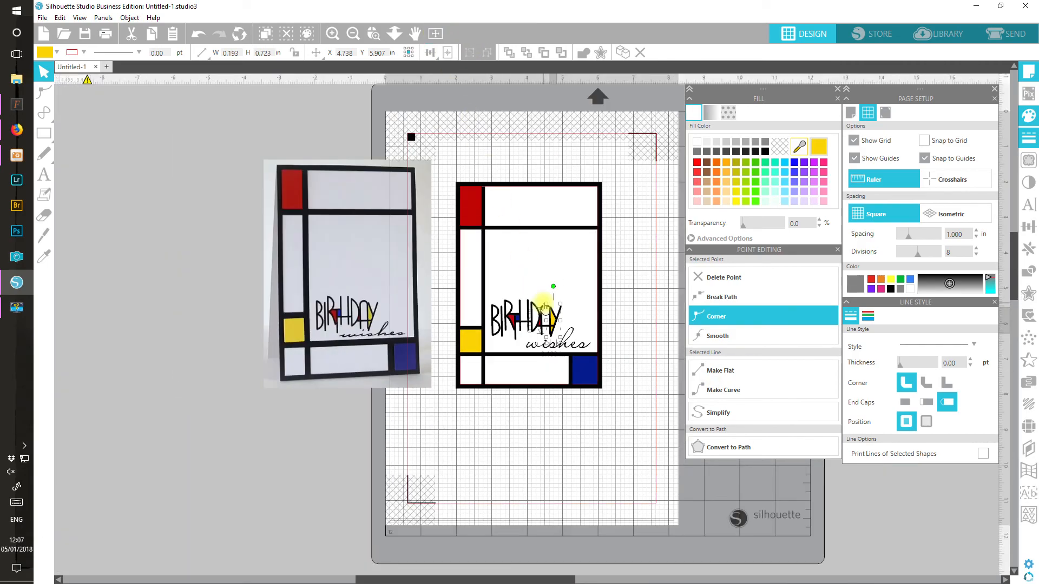
left_click(541, 465)
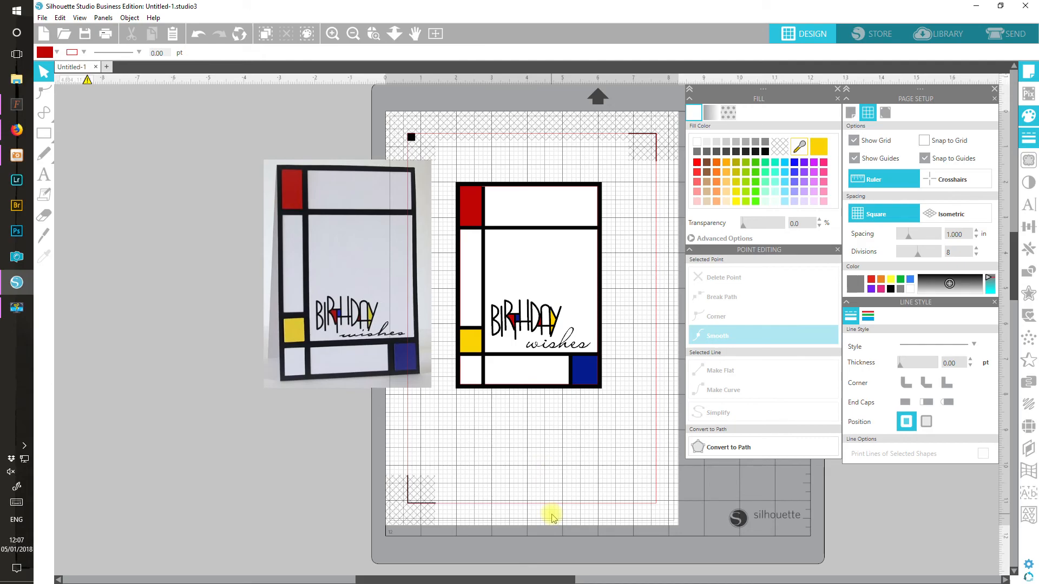
left_click_drag(398, 325, 392, 347)
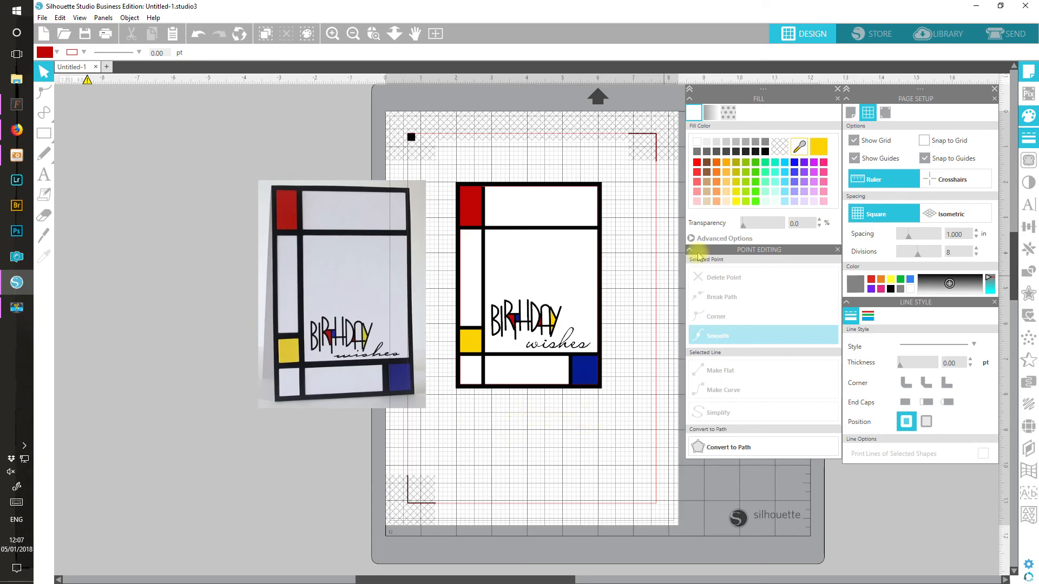
left_click(837, 250)
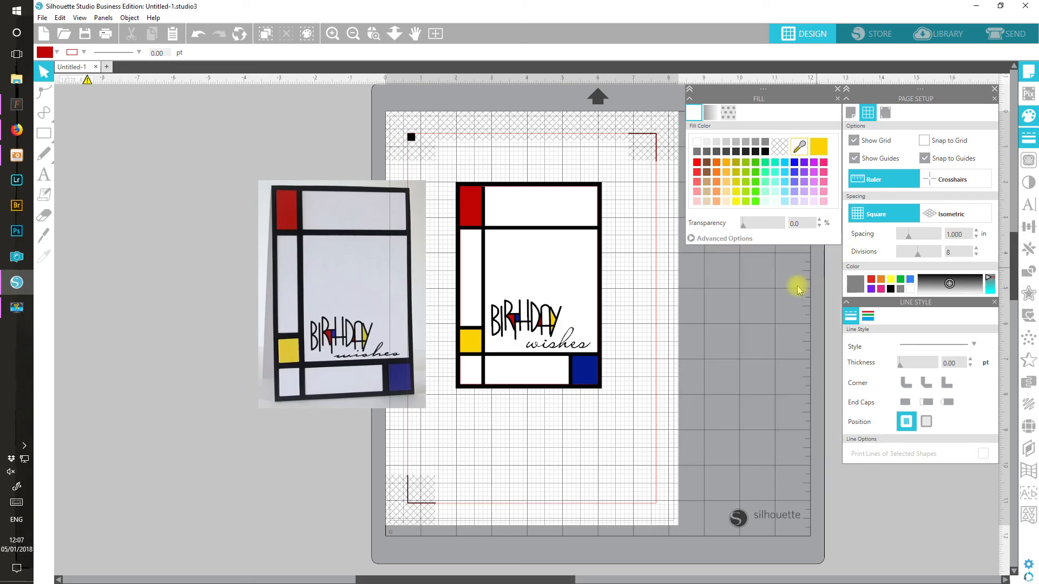